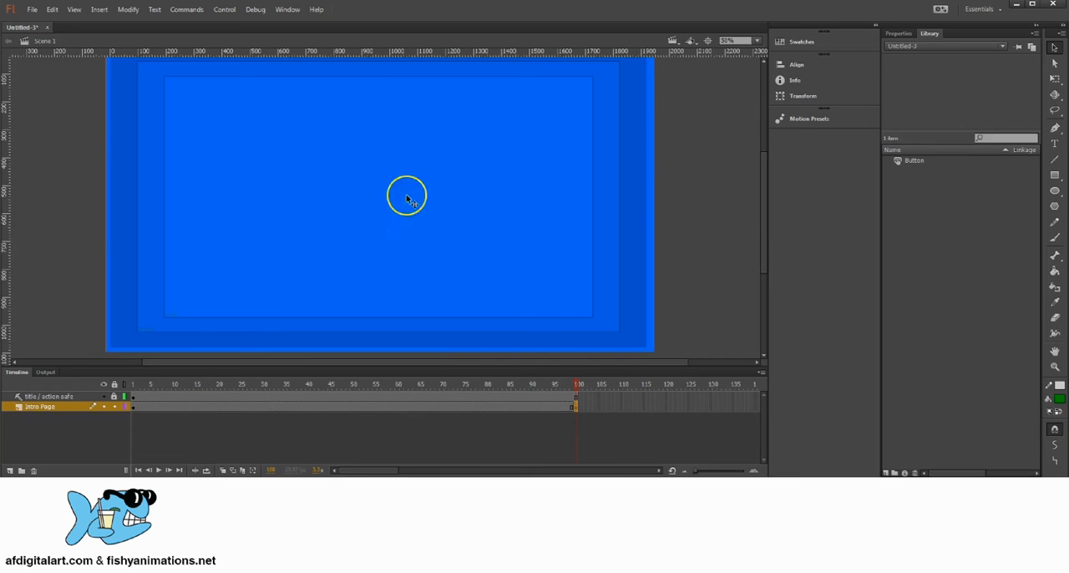
Scrub the playhead between frame 1 and frame 100 to review the Intro Page layer and its last keyframe
drag(574, 384, 490, 387)
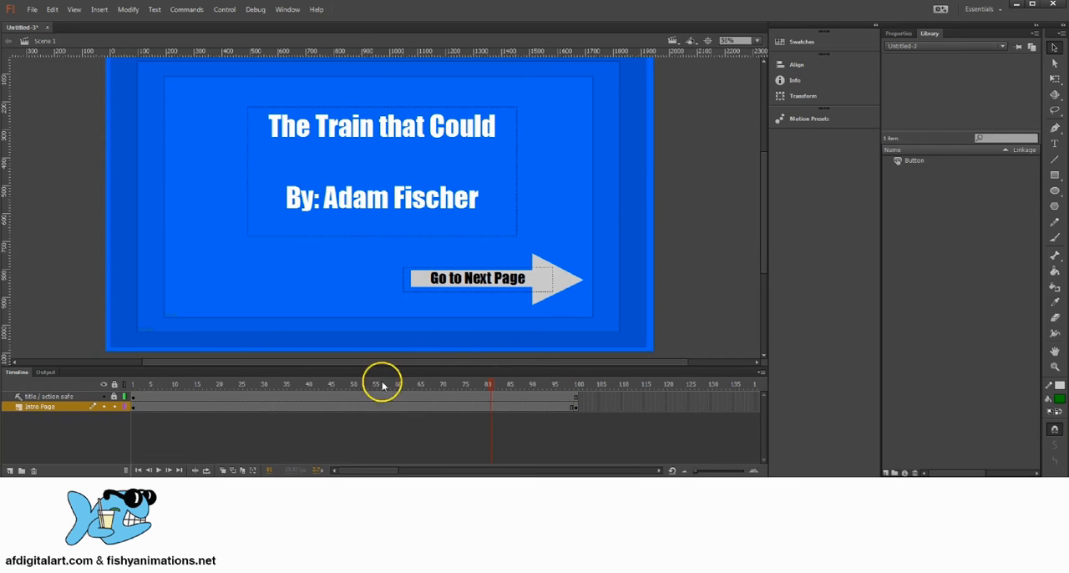
click(134, 407)
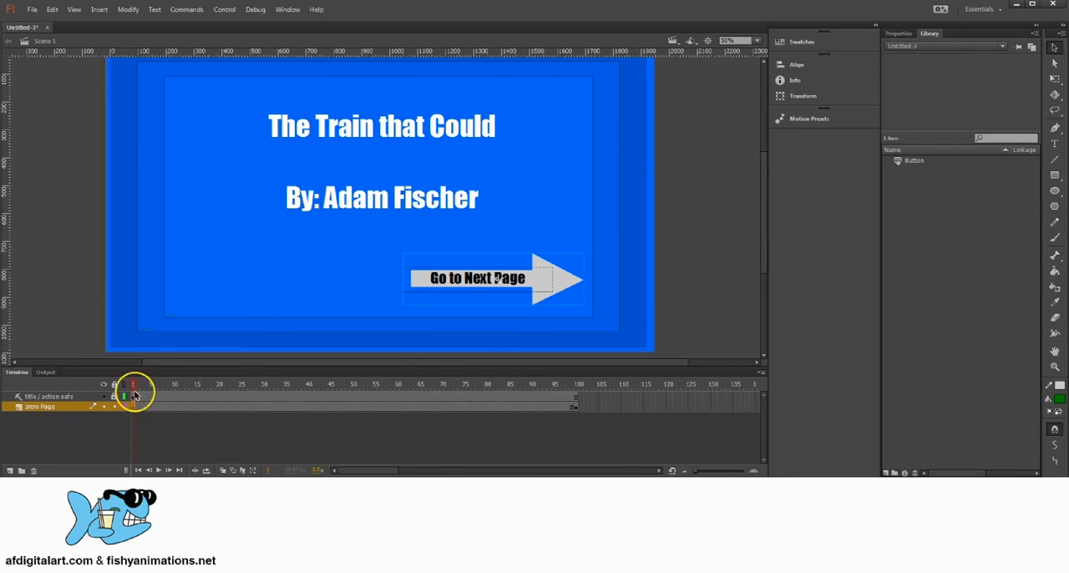
drag(136, 384, 566, 390)
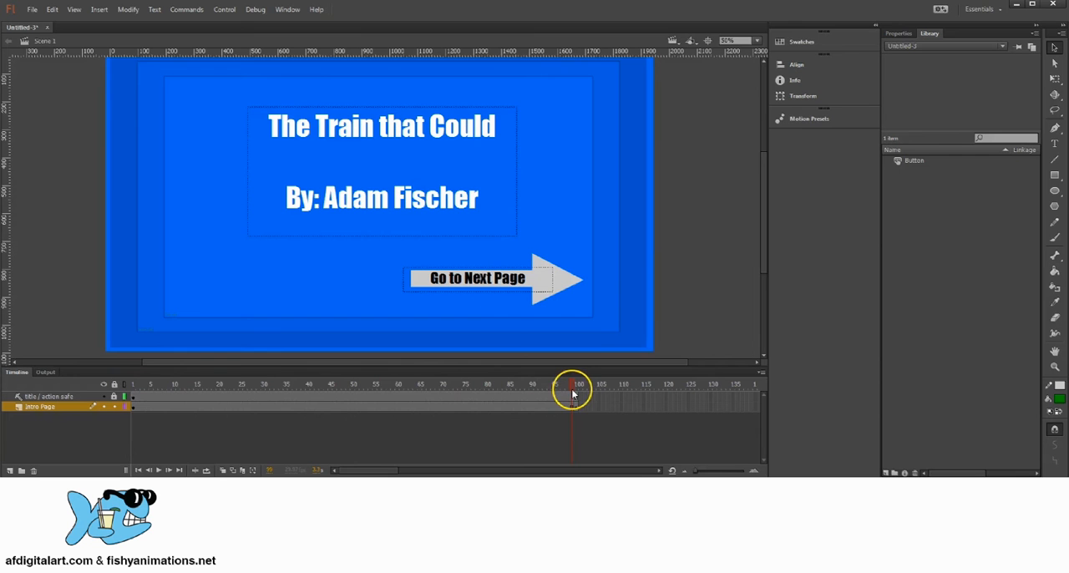
click(573, 407)
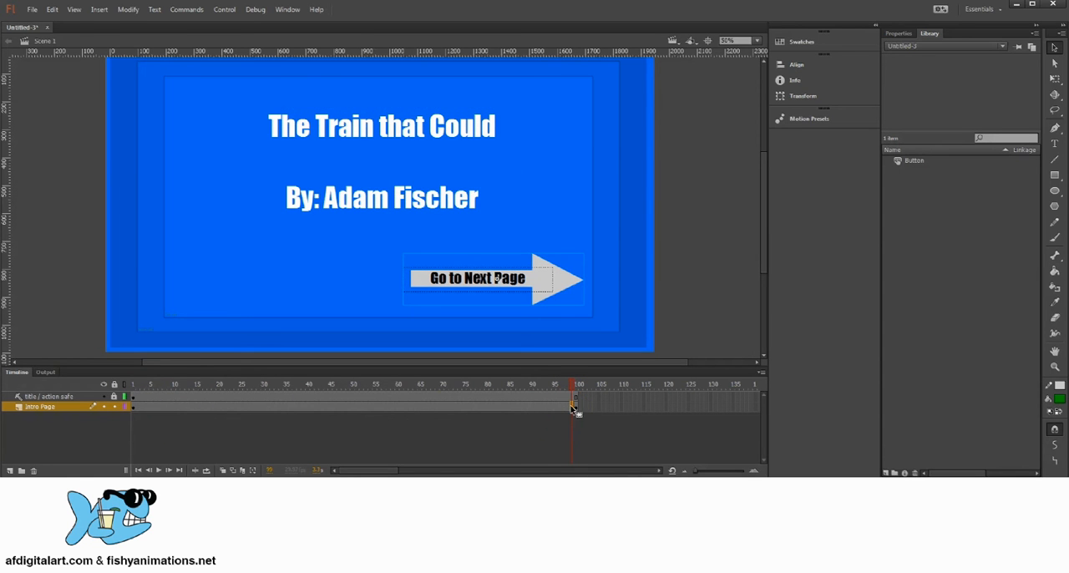
key(F7)
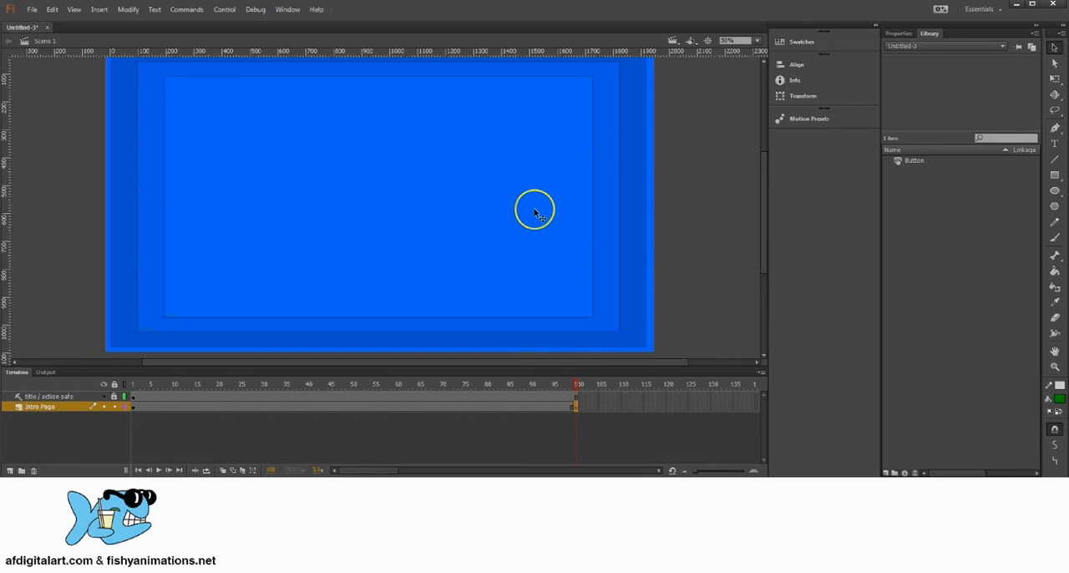
click(567, 384)
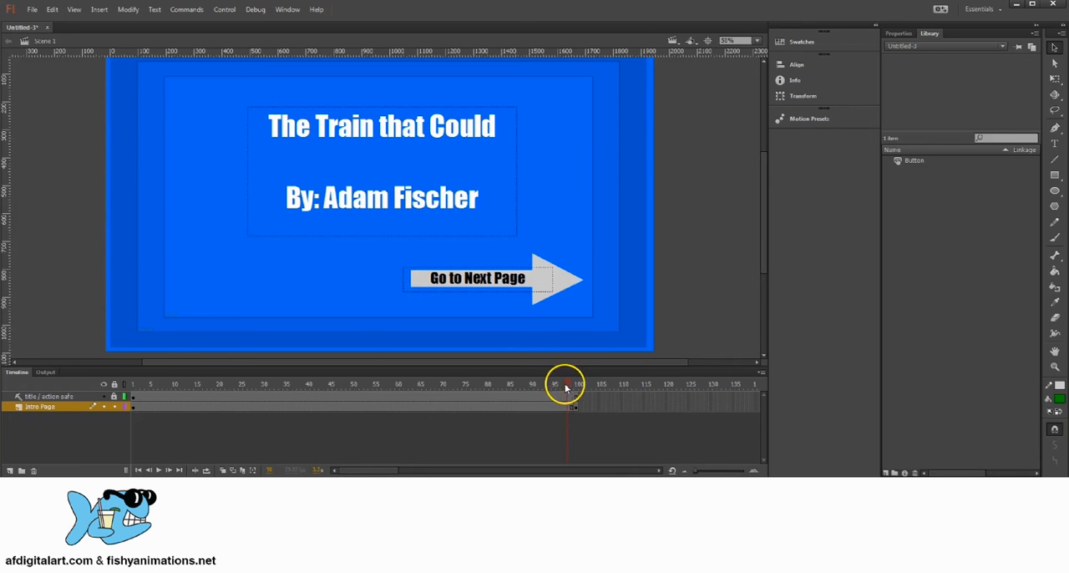
click(142, 386)
click(523, 385)
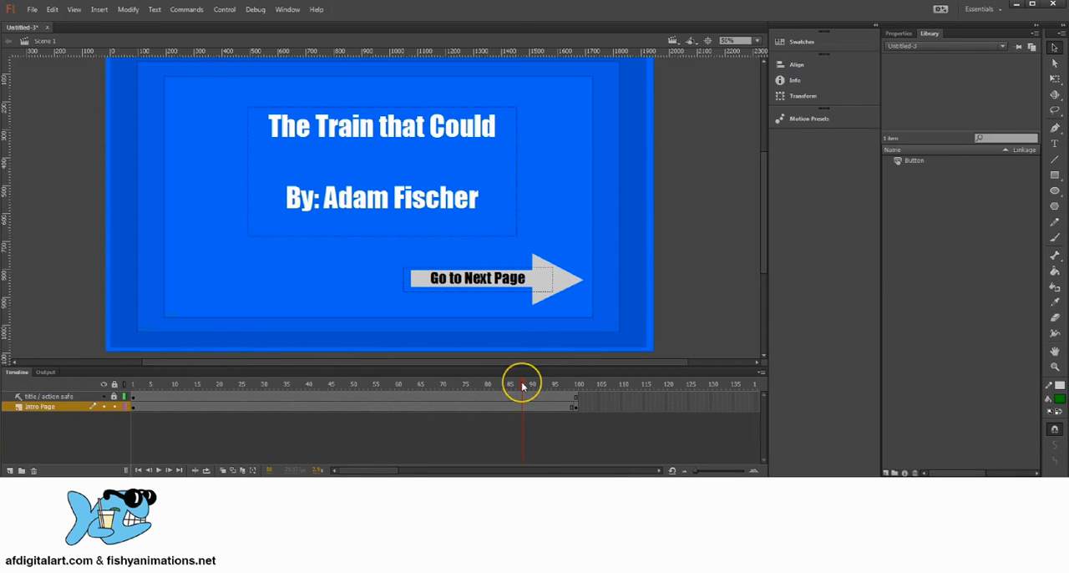
Insert a keyframe at the end of the Intro Page layer so that frame 100 keeps the title page content
click(573, 409)
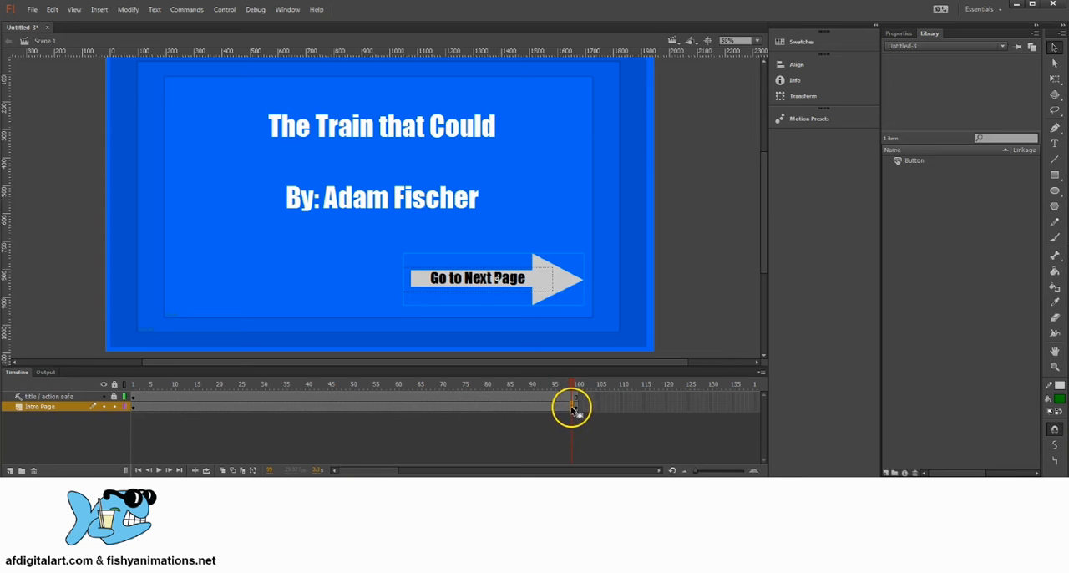
right_click(573, 409)
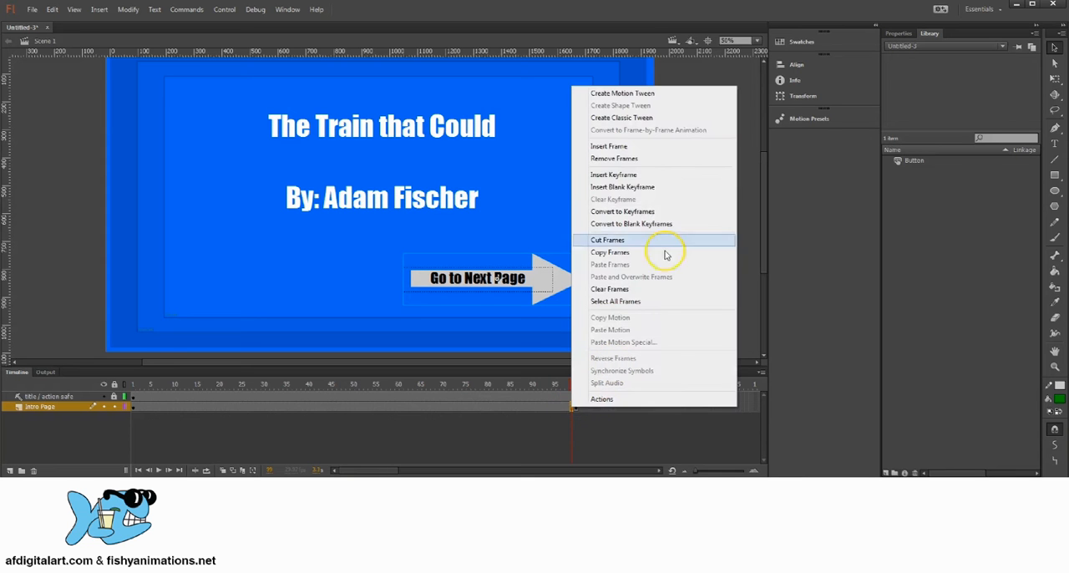
click(627, 176)
click(576, 408)
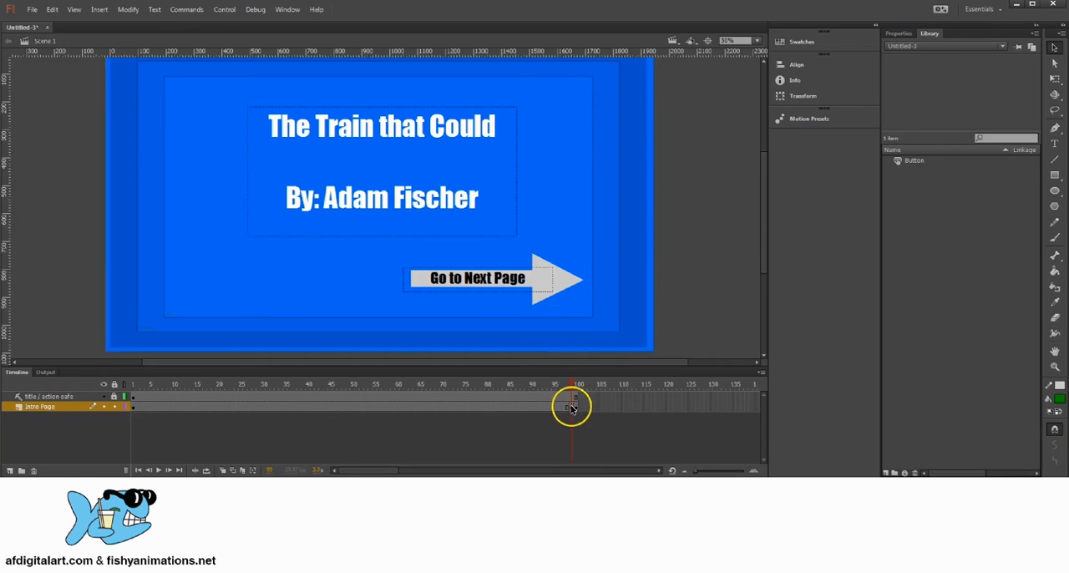
click(572, 408)
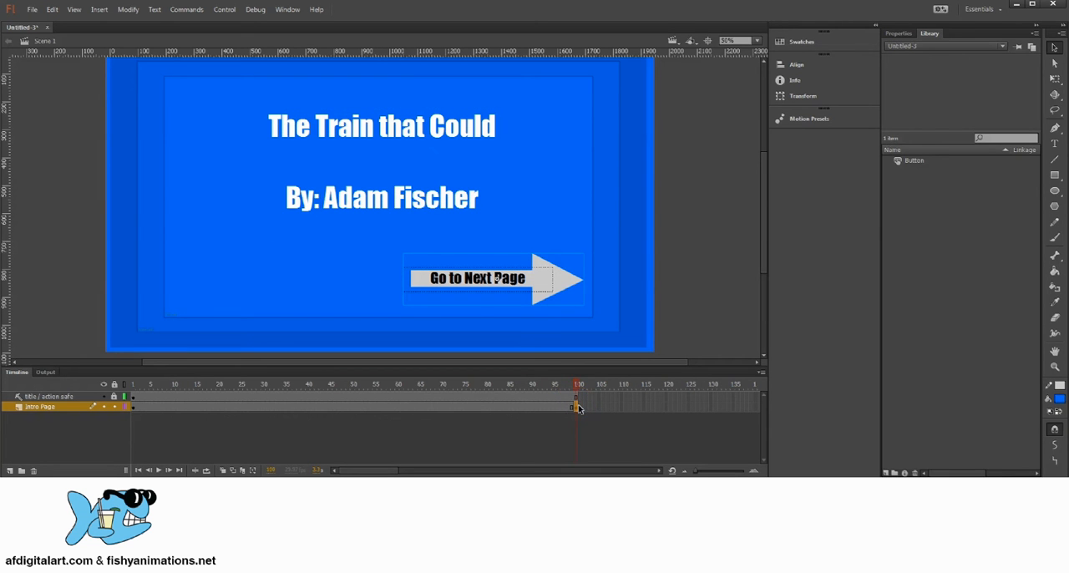
Scrub back from frame 100 to frame 1 to review the Intro Page layer's content
drag(572, 382, 568, 382)
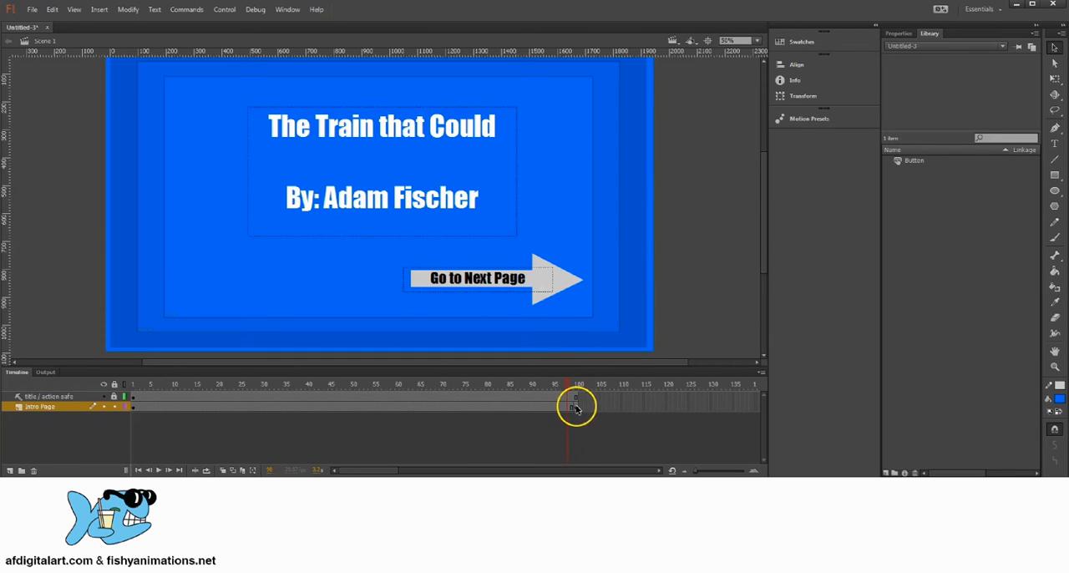
click(576, 406)
click(568, 383)
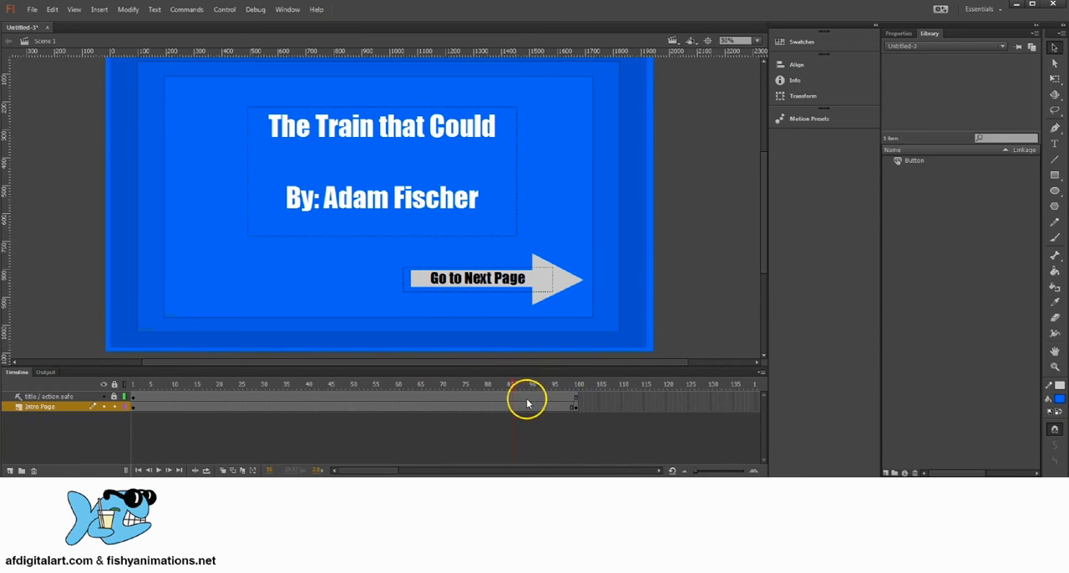
click(443, 385)
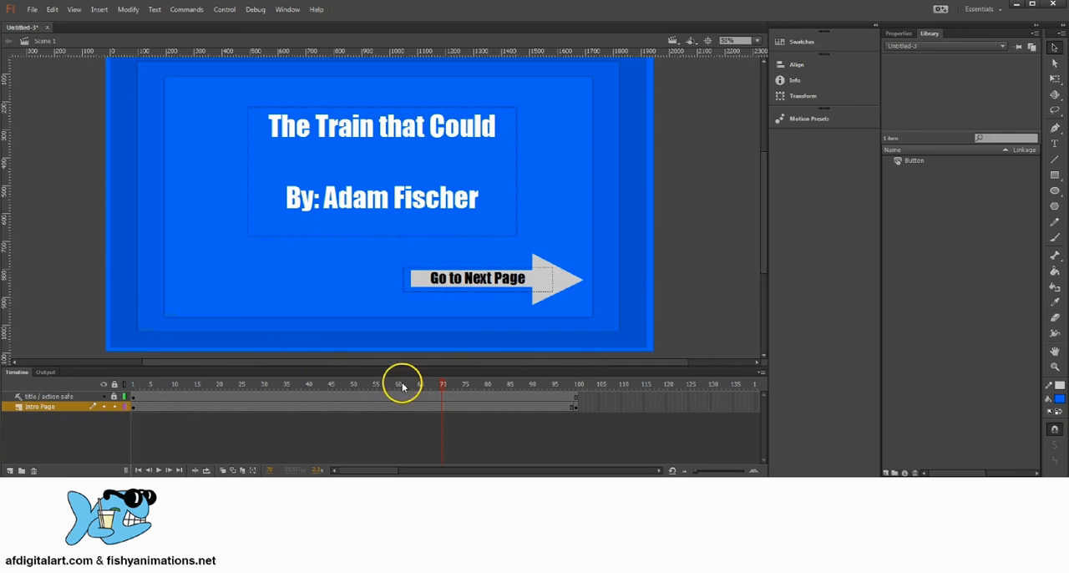
click(175, 384)
click(132, 383)
Copy the Go to Next Page arrow button, paste it in the center, and place the duplicate level with the original on its left
click(546, 279)
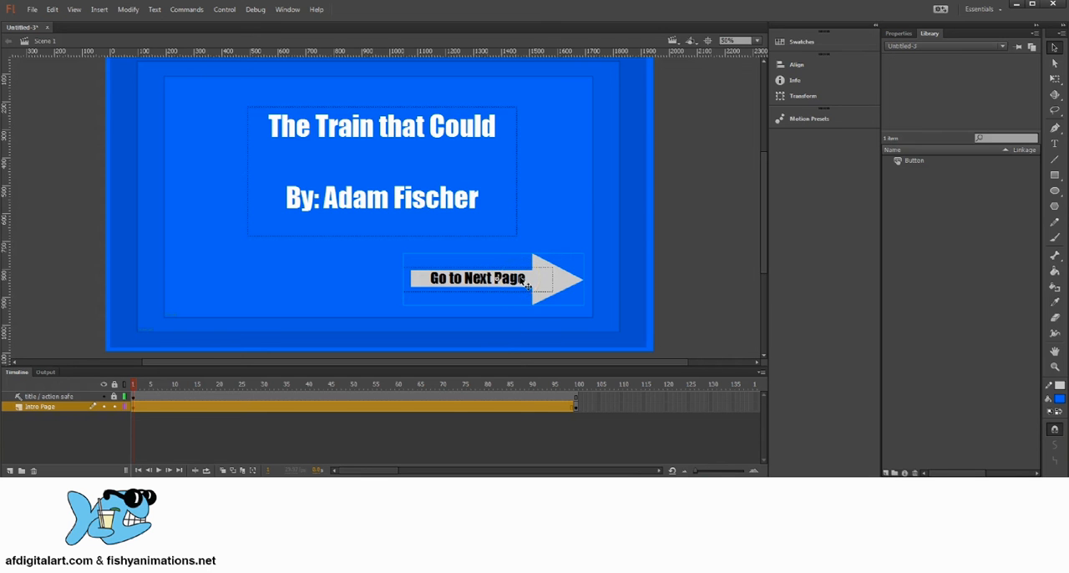
click(670, 204)
click(515, 278)
click(53, 10)
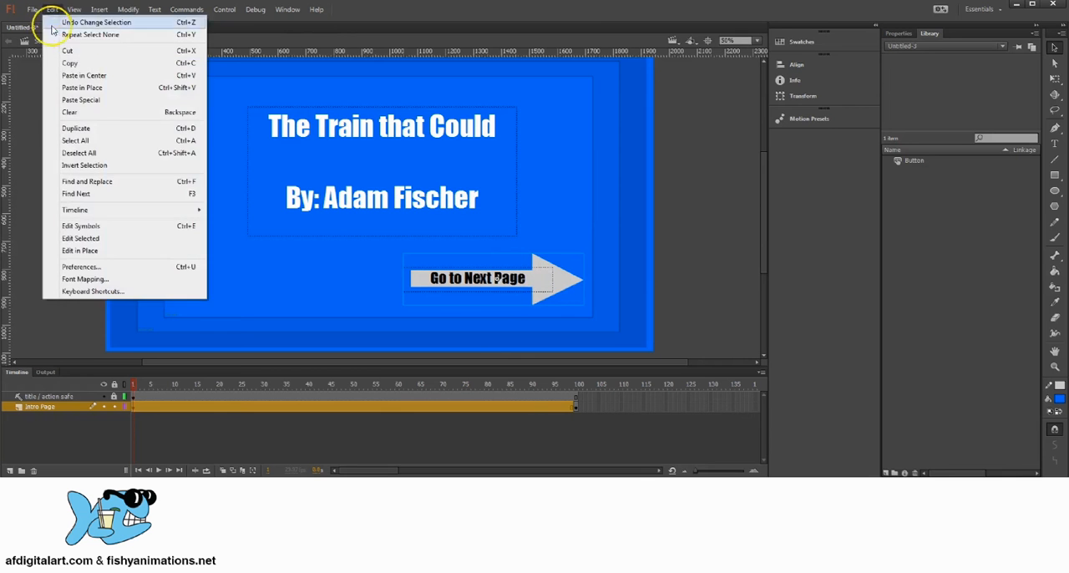
click(84, 66)
click(53, 10)
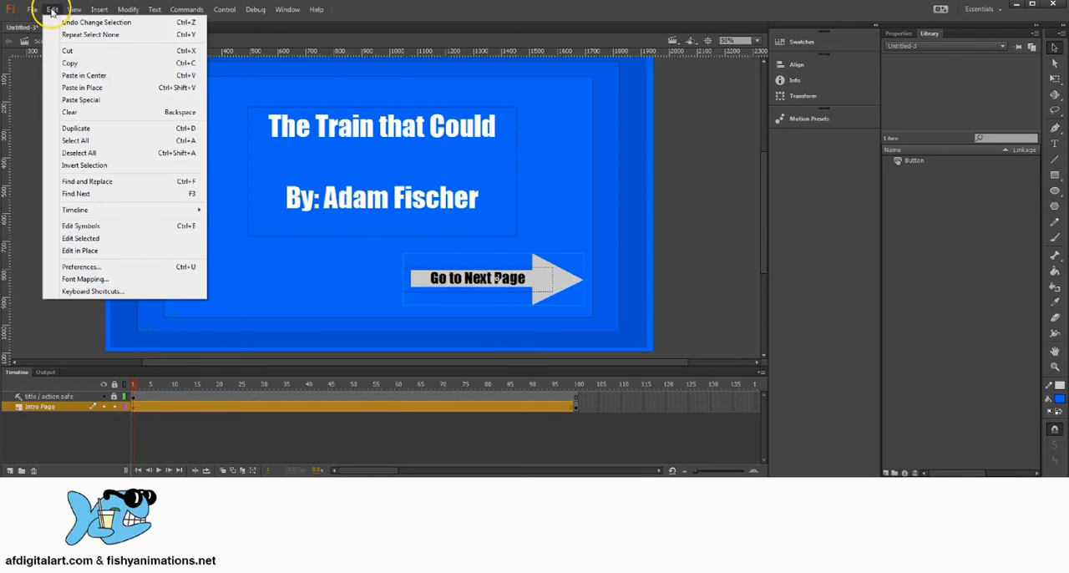
click(95, 88)
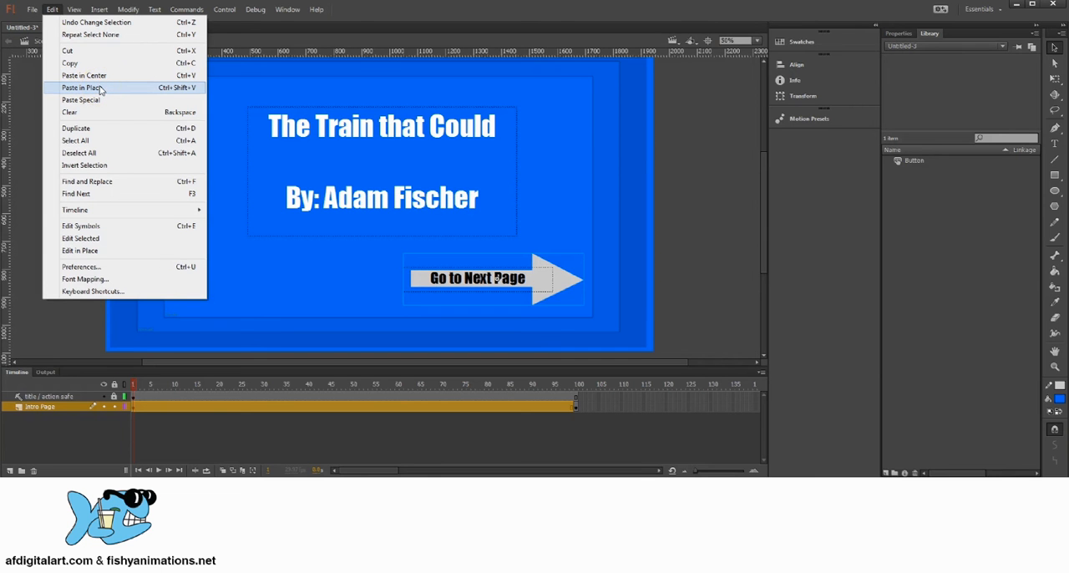
click(99, 76)
click(100, 77)
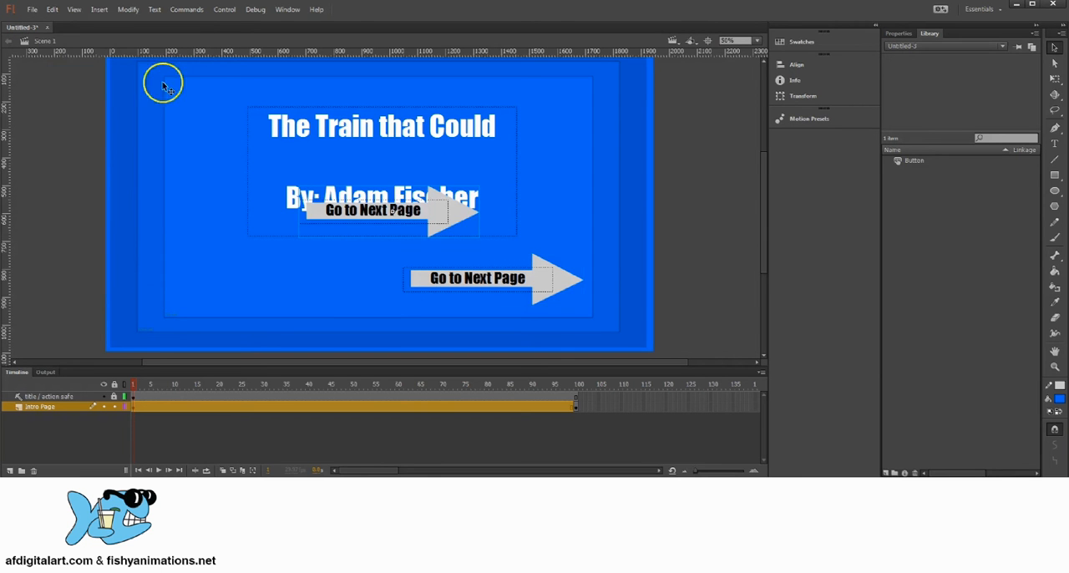
drag(460, 213, 364, 285)
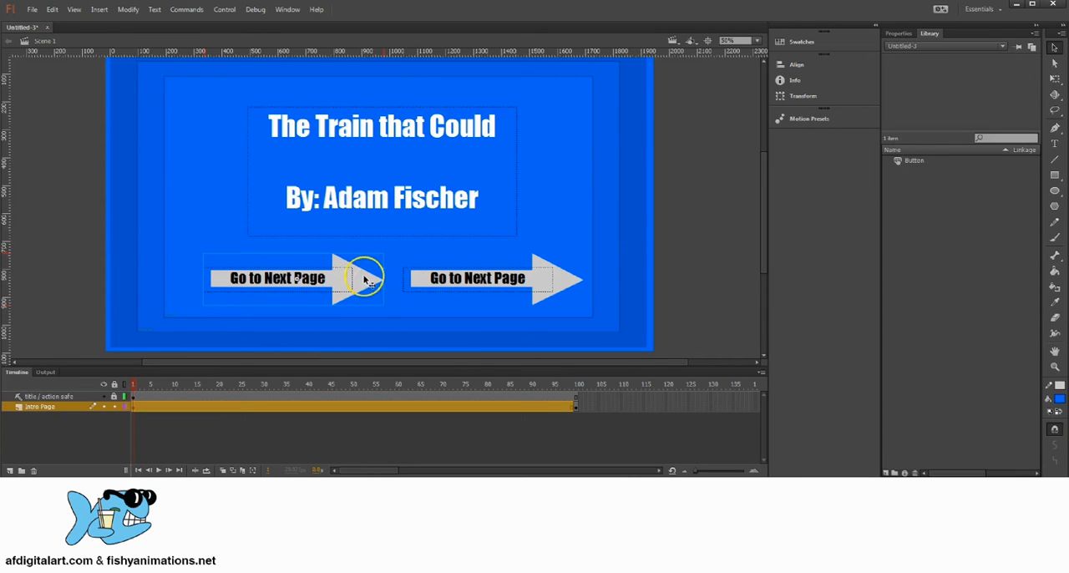
Break apart the duplicated arrow button and change its label to Start
click(126, 9)
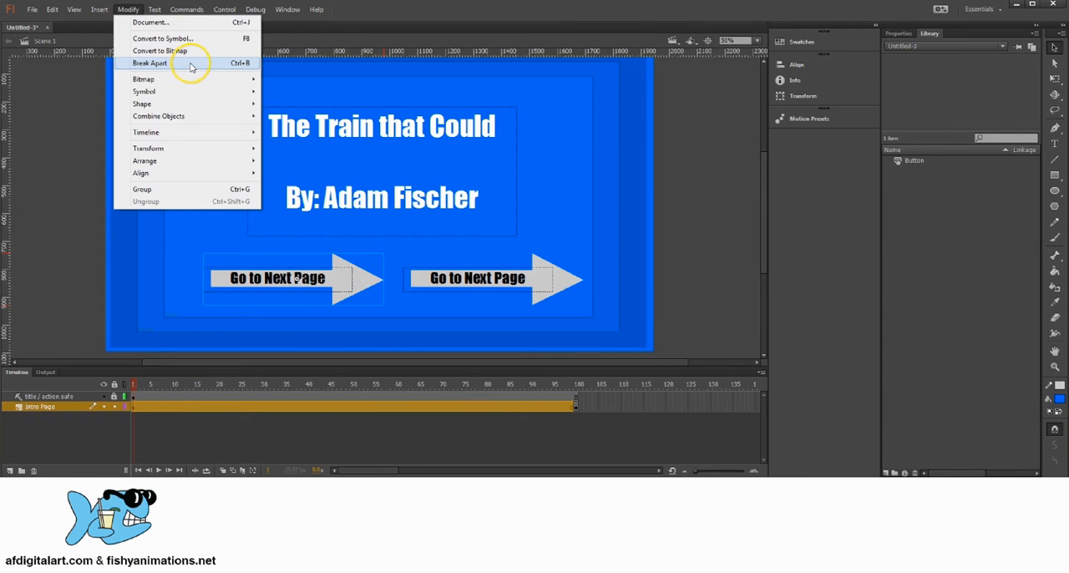
click(191, 64)
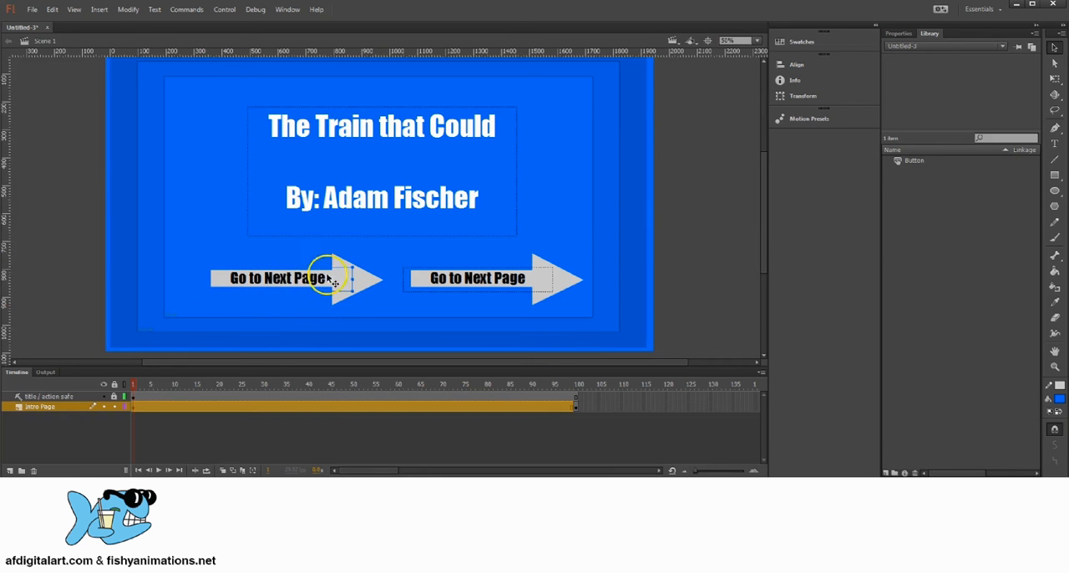
double_click(331, 279)
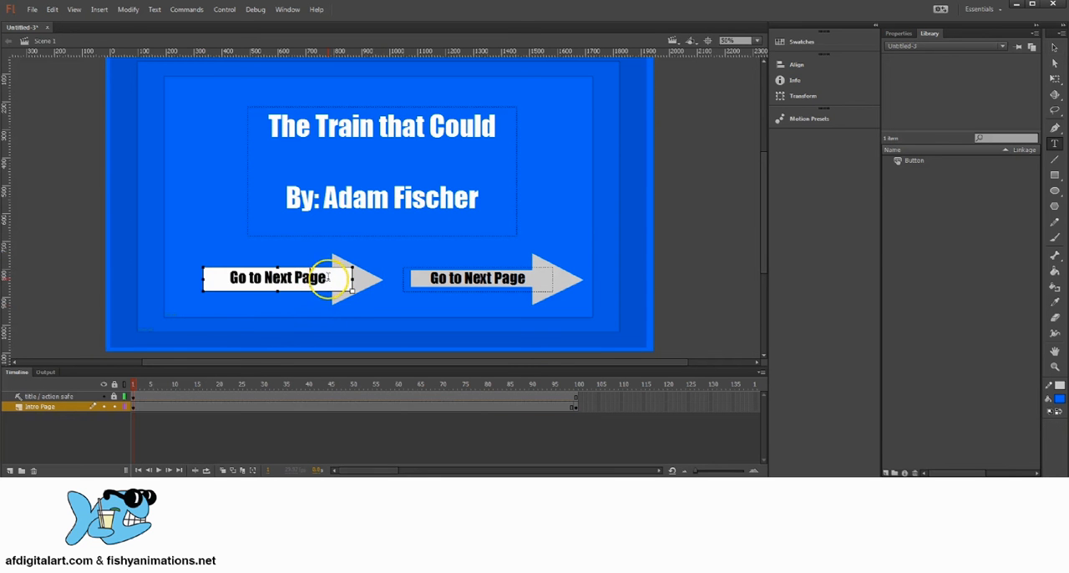
drag(329, 278, 219, 272)
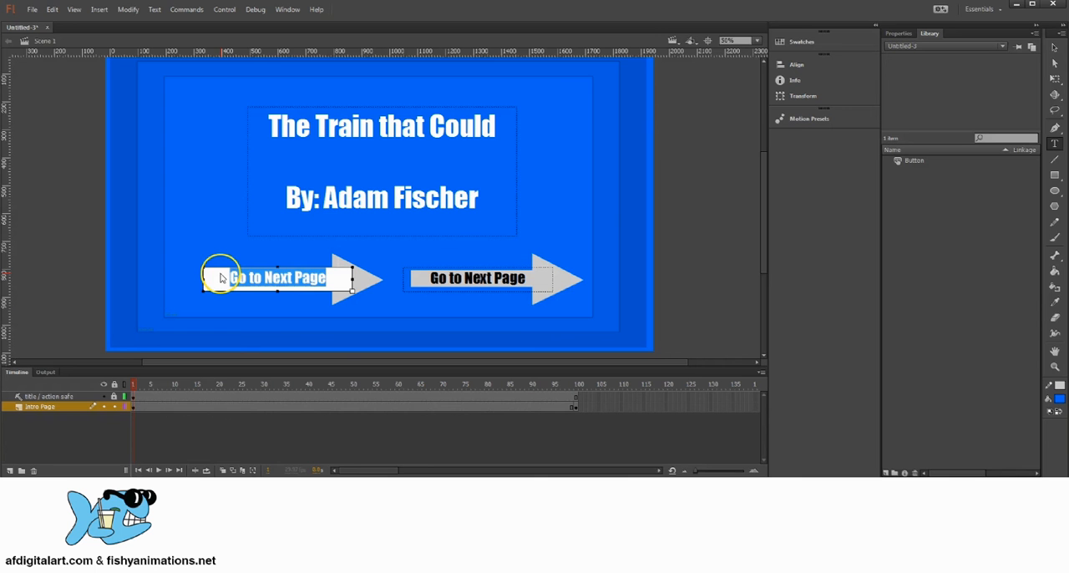
text(Start)
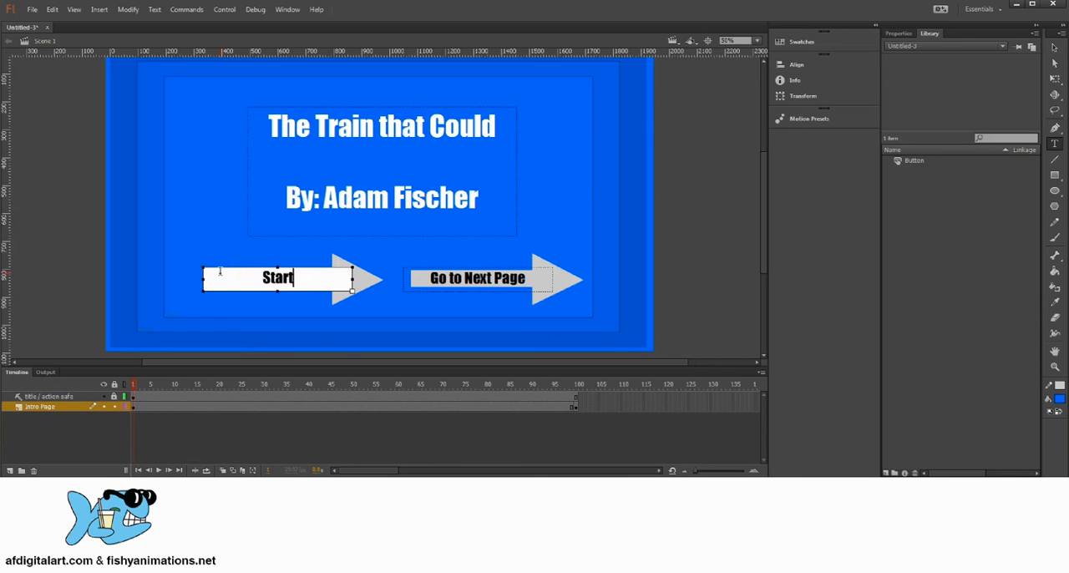
drag(294, 278, 248, 272)
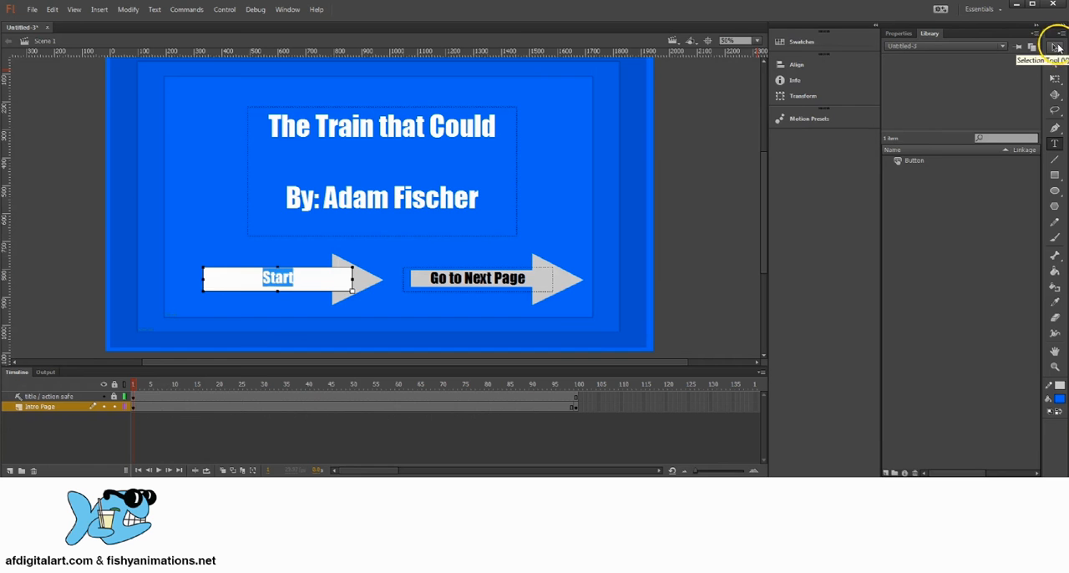
click(1056, 47)
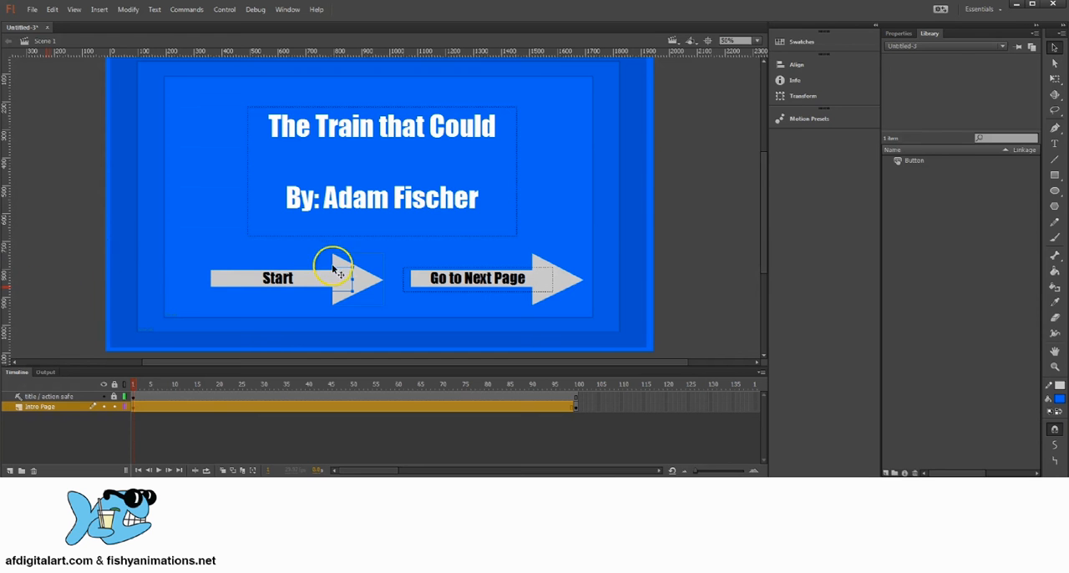
Convert the whole Start arrow, both its shape and label, to a Button symbol named Start
click(76, 255)
drag(76, 268, 387, 294)
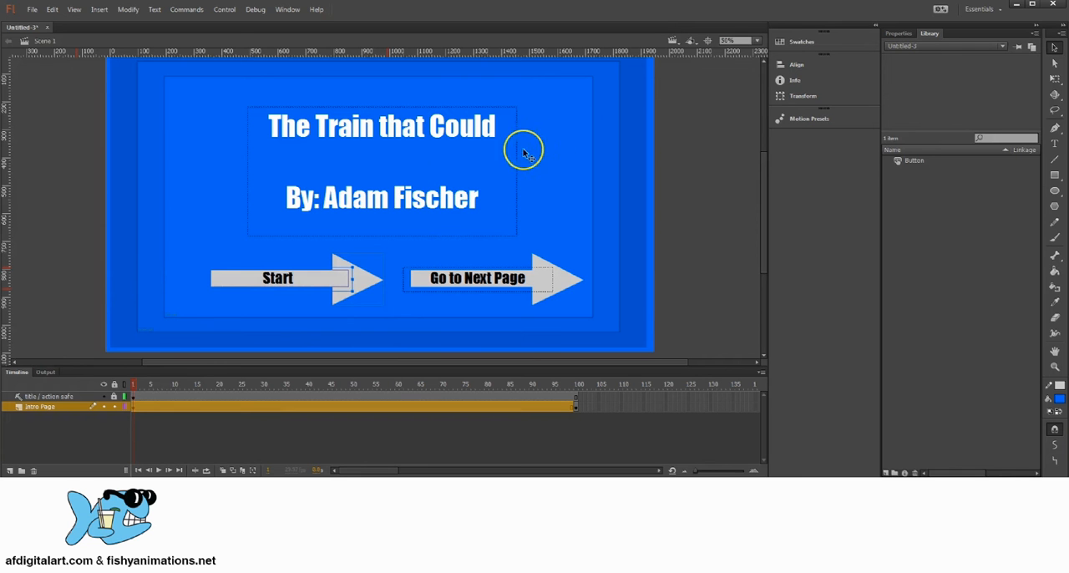
click(89, 288)
drag(78, 258, 378, 300)
drag(63, 258, 382, 297)
drag(86, 263, 380, 302)
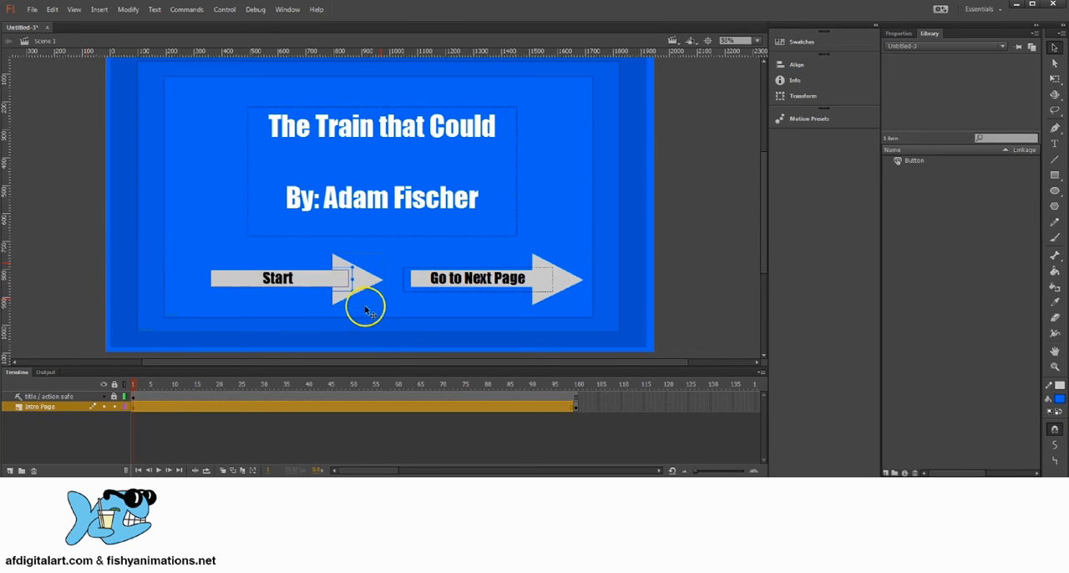
drag(66, 253, 372, 294)
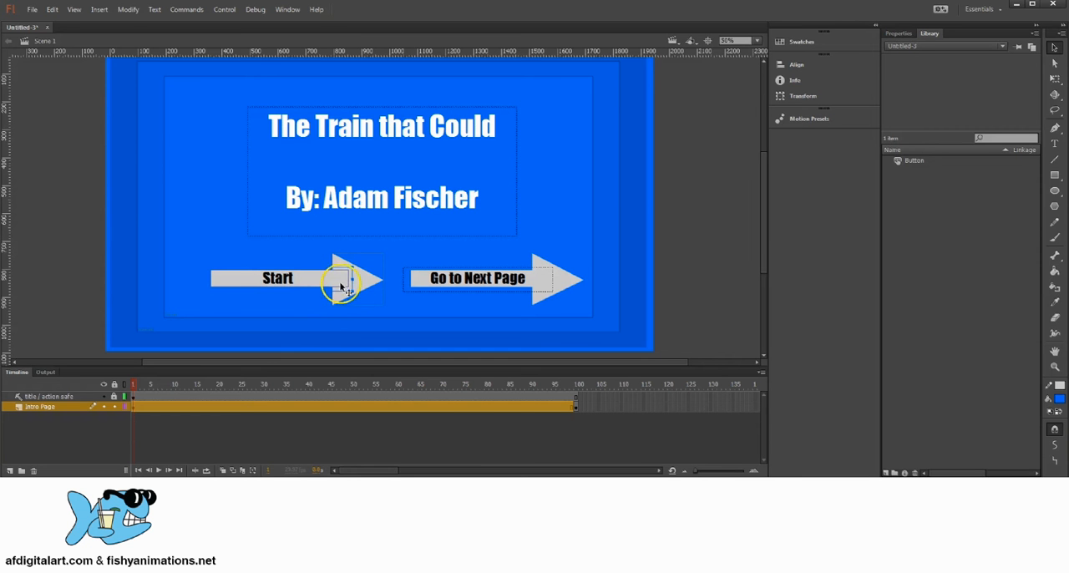
click(127, 10)
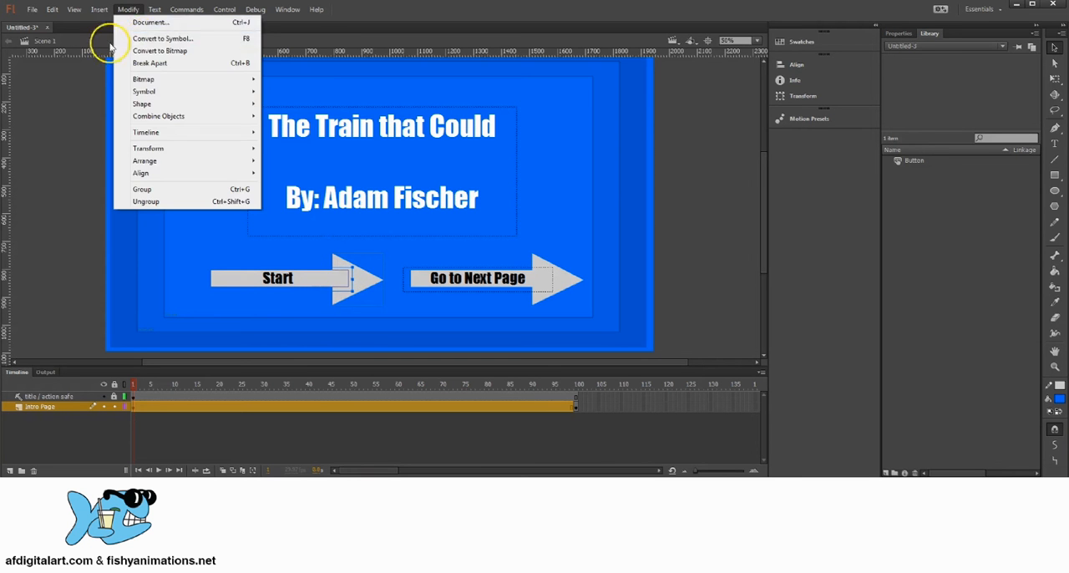
click(179, 41)
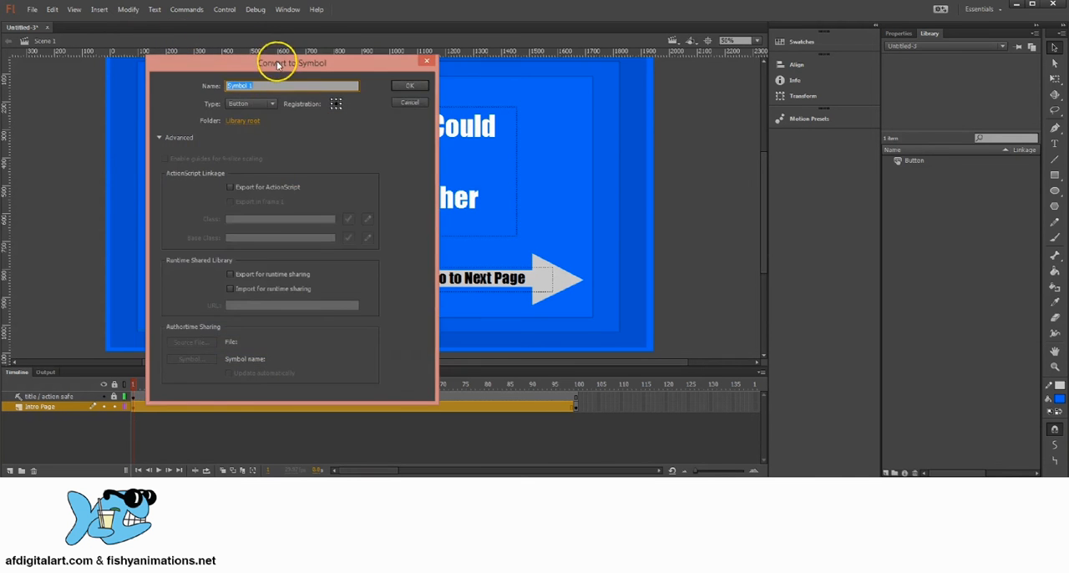
drag(282, 67, 547, 106)
click(612, 105)
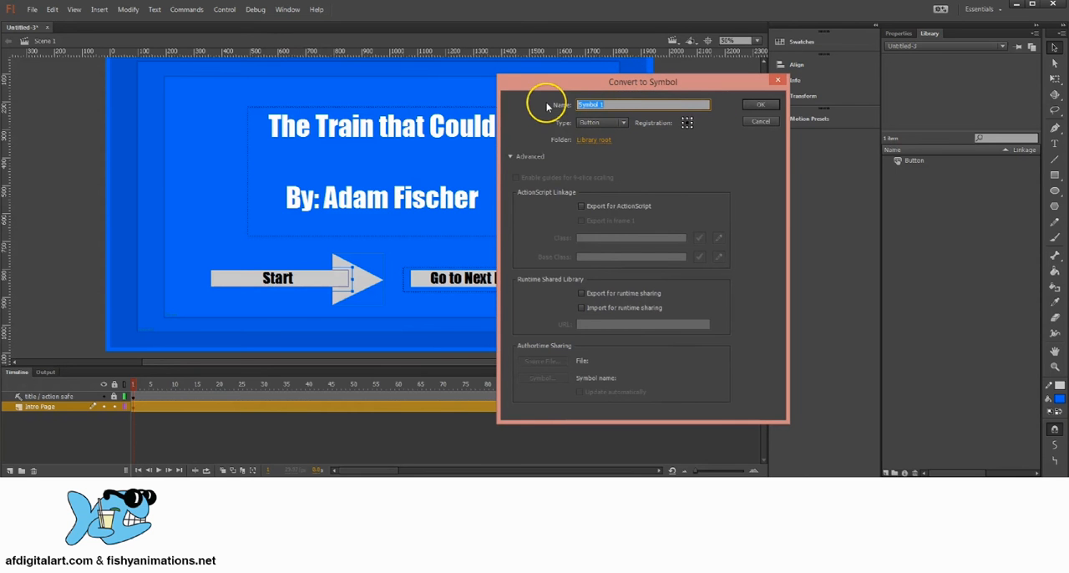
click(599, 124)
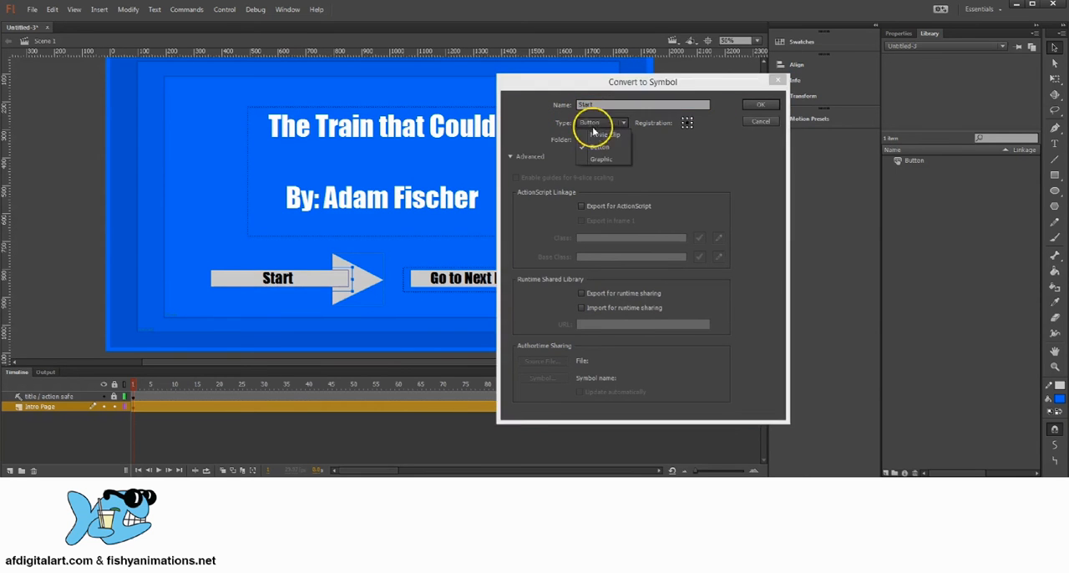
click(591, 144)
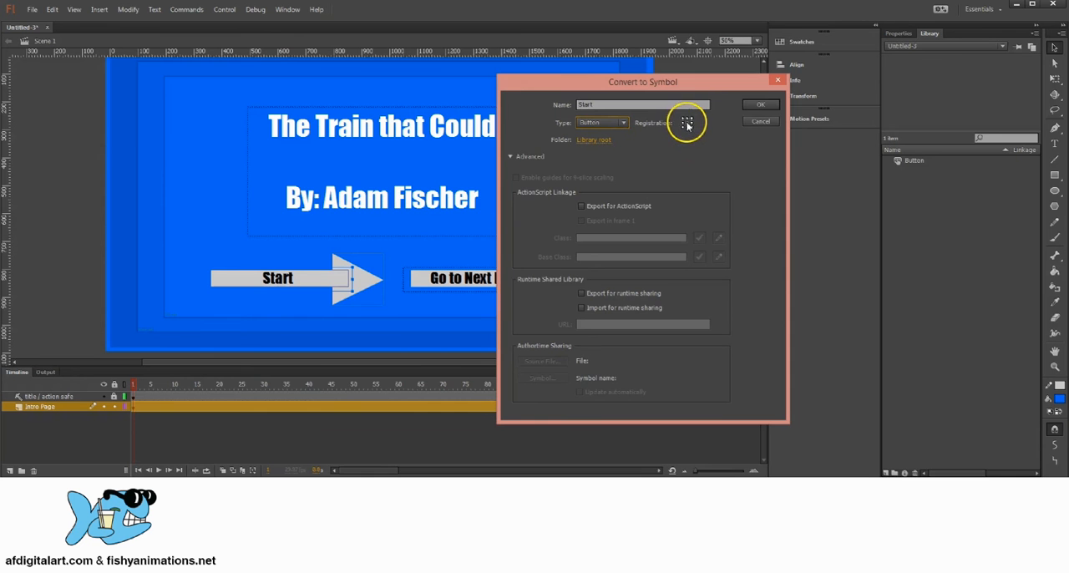
click(760, 104)
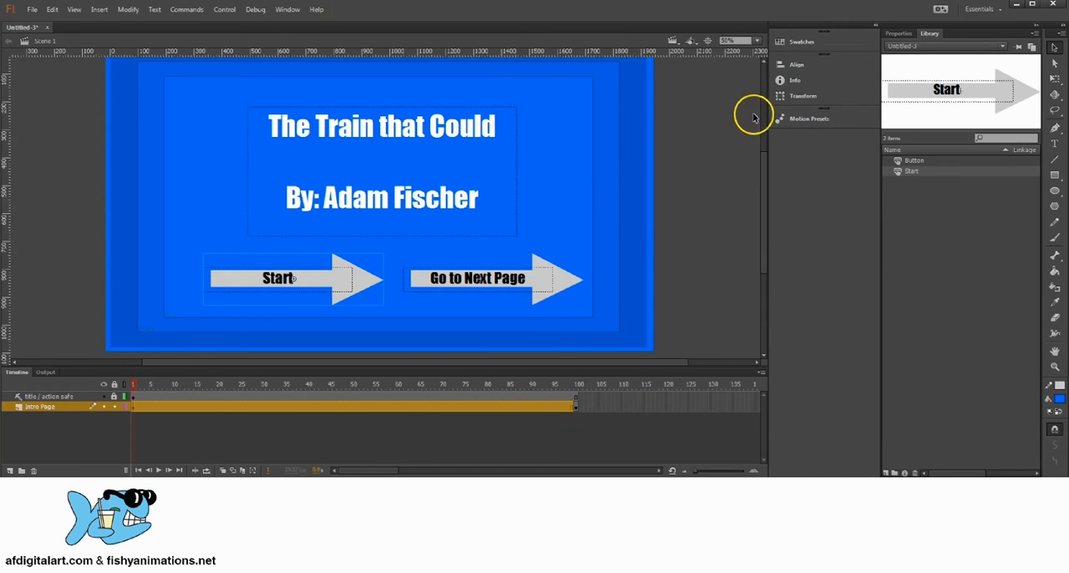
Nudge the Start button slightly up and to the left on the title page
click(913, 172)
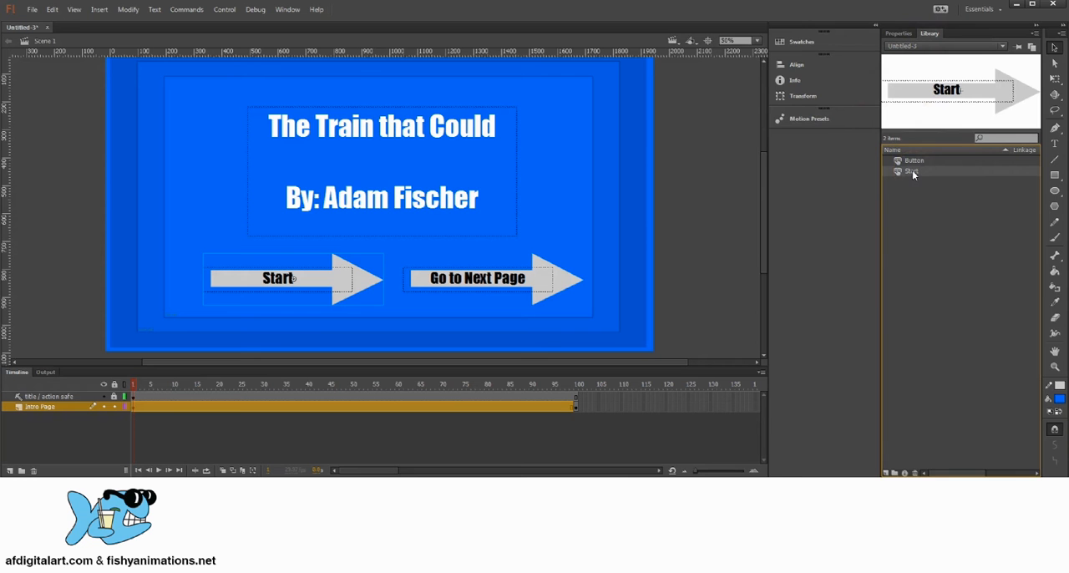
click(334, 284)
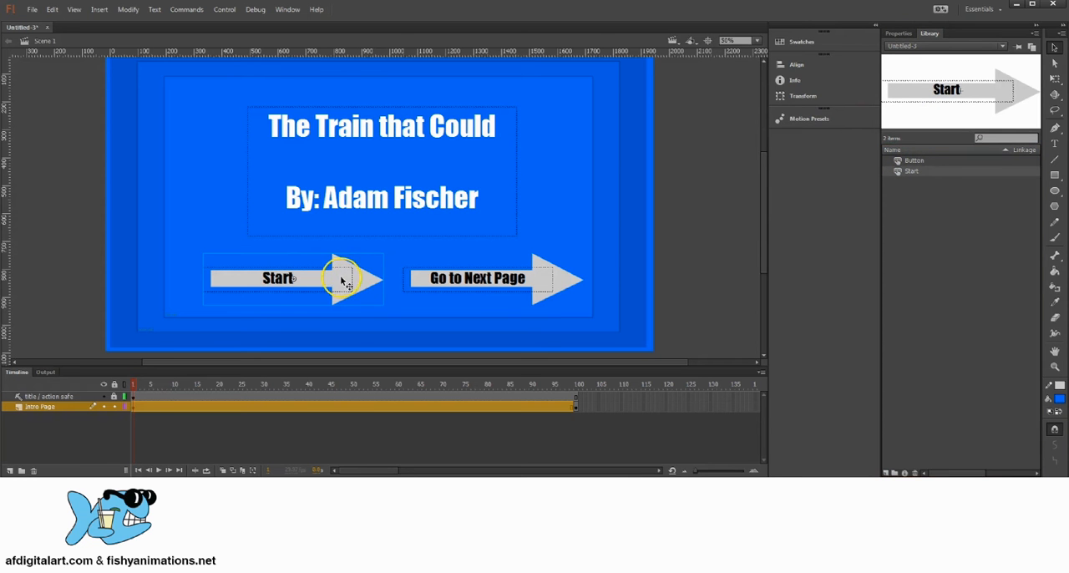
drag(341, 282, 337, 283)
click(541, 285)
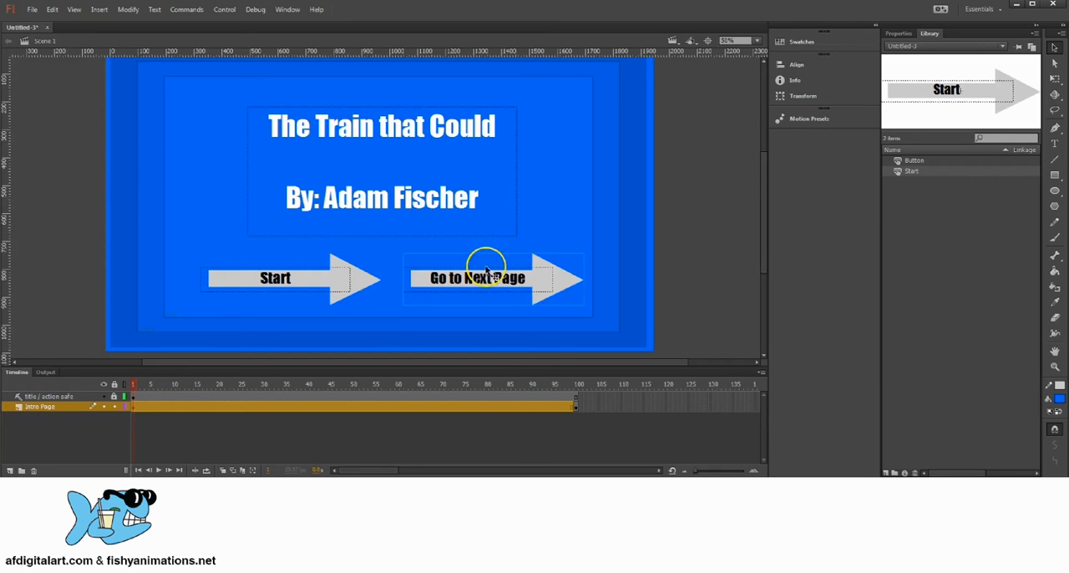
click(337, 284)
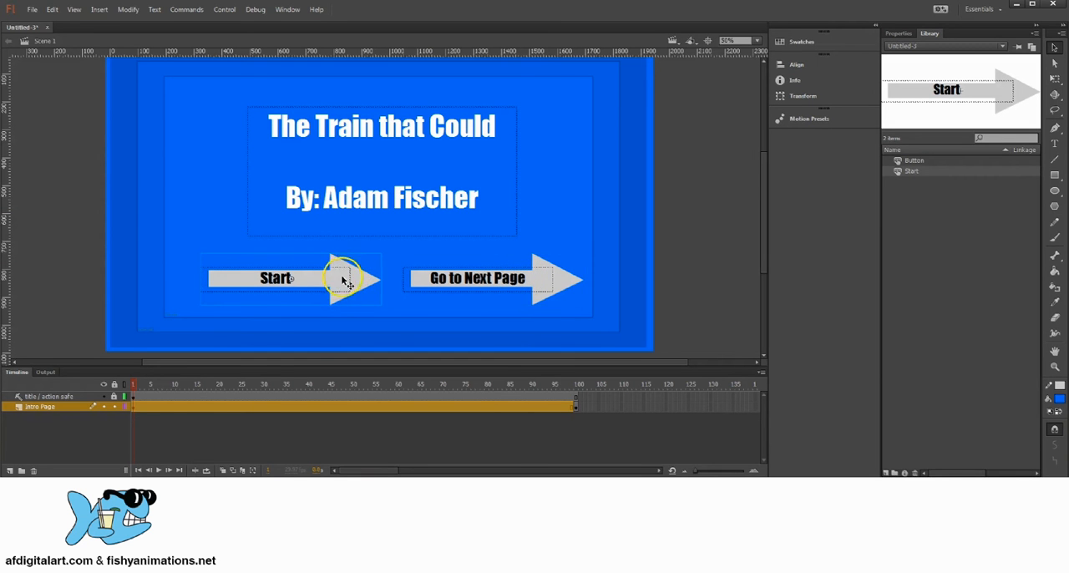
drag(342, 279, 331, 273)
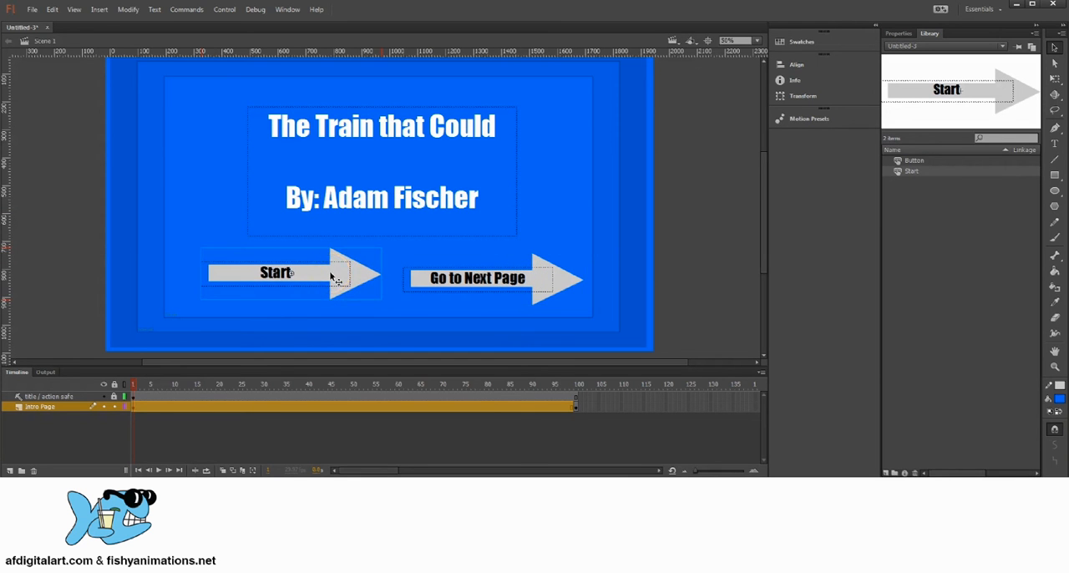
Delete the Start button instance from the stage, keeping its symbol in the library
key(Delete)
click(909, 161)
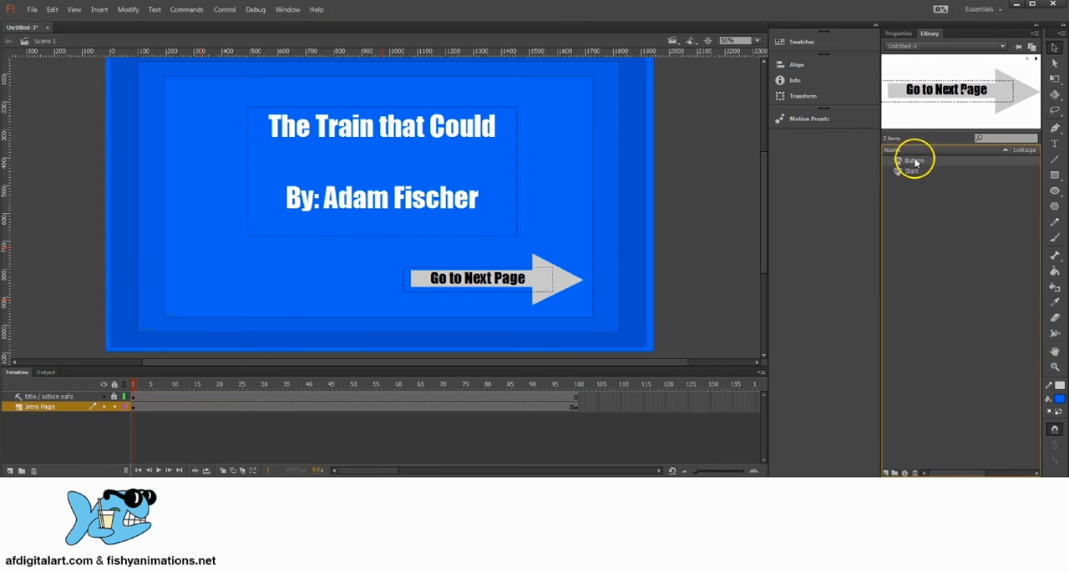
click(909, 171)
key(ctrl+z)
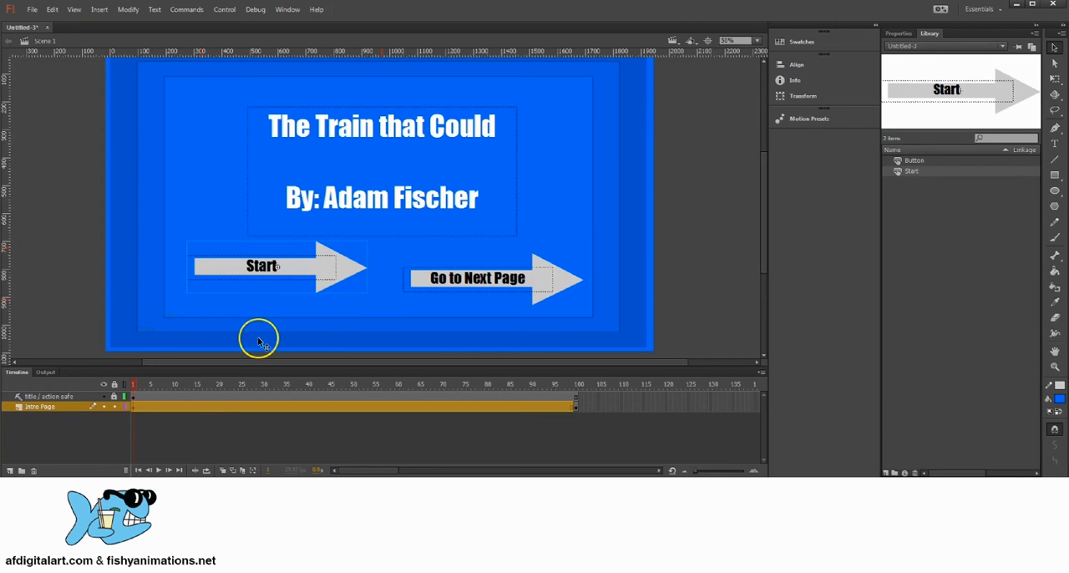
key(Delete)
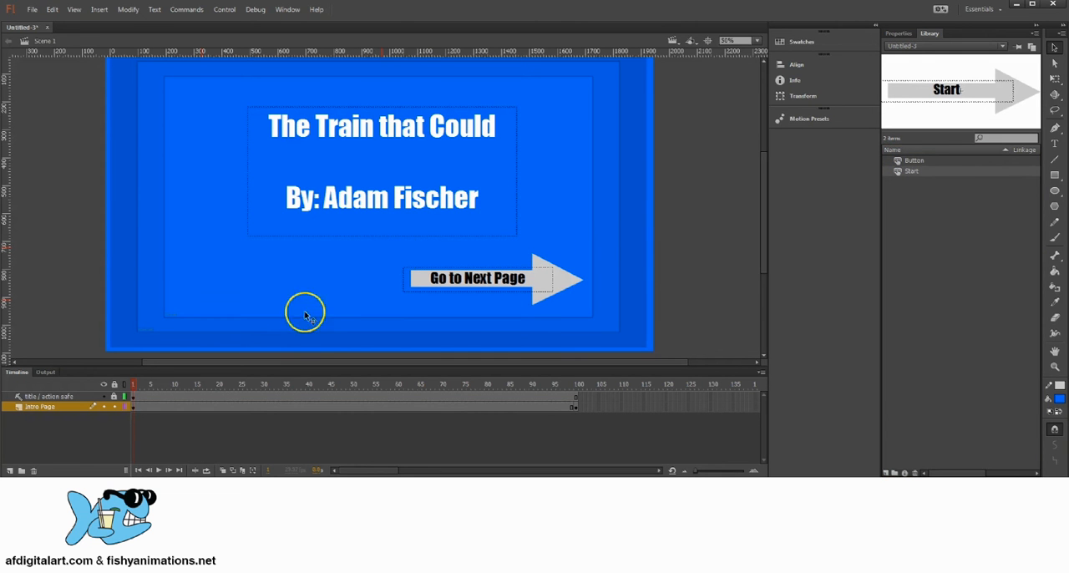
Copy the Go to Next Page button, paste it in the center, and place the duplicate to the left of the original
click(512, 291)
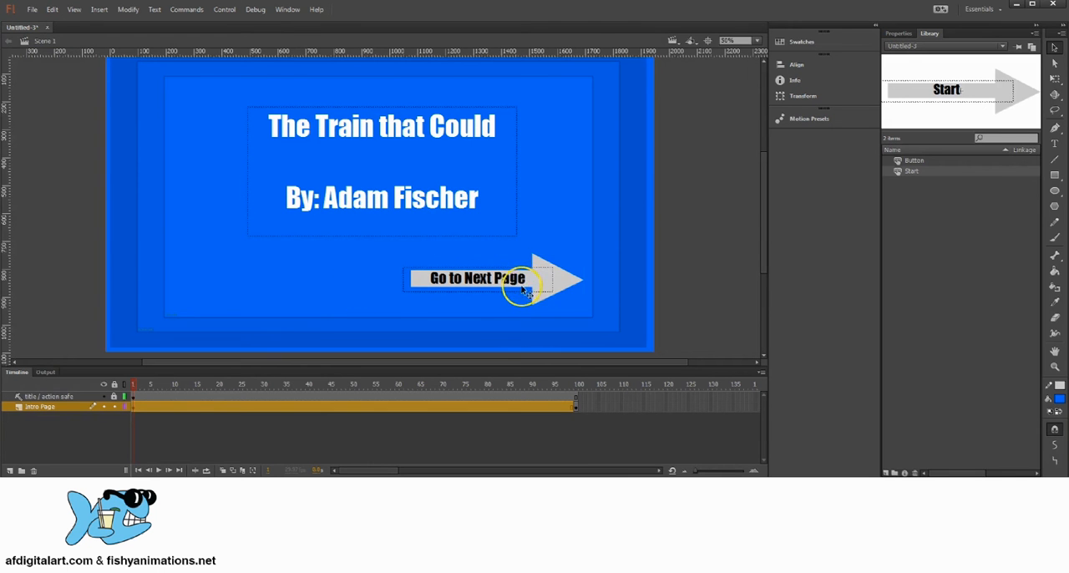
click(524, 286)
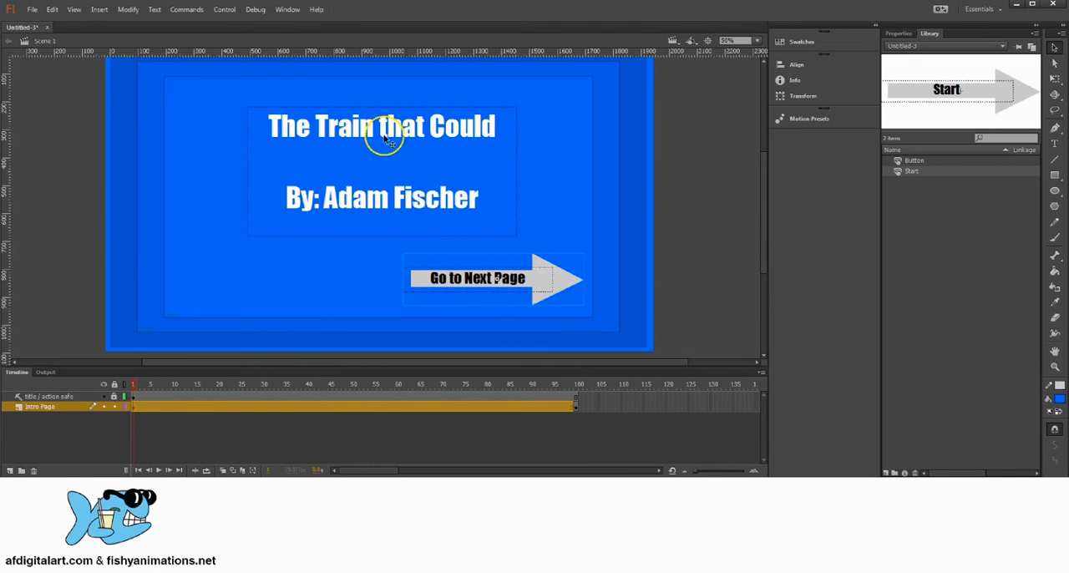
click(52, 9)
click(68, 63)
click(52, 9)
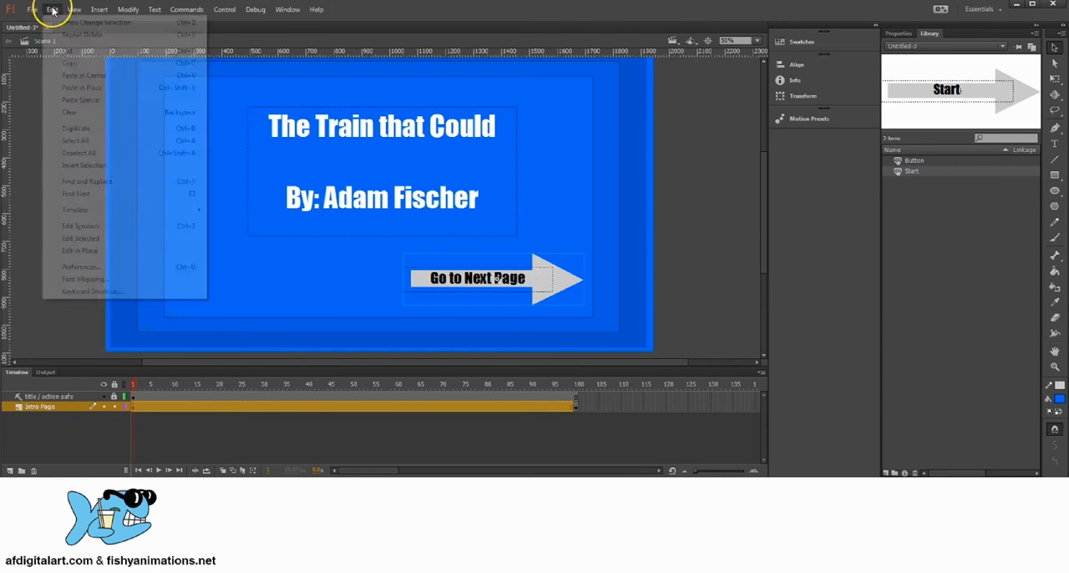
click(84, 75)
drag(432, 212, 347, 280)
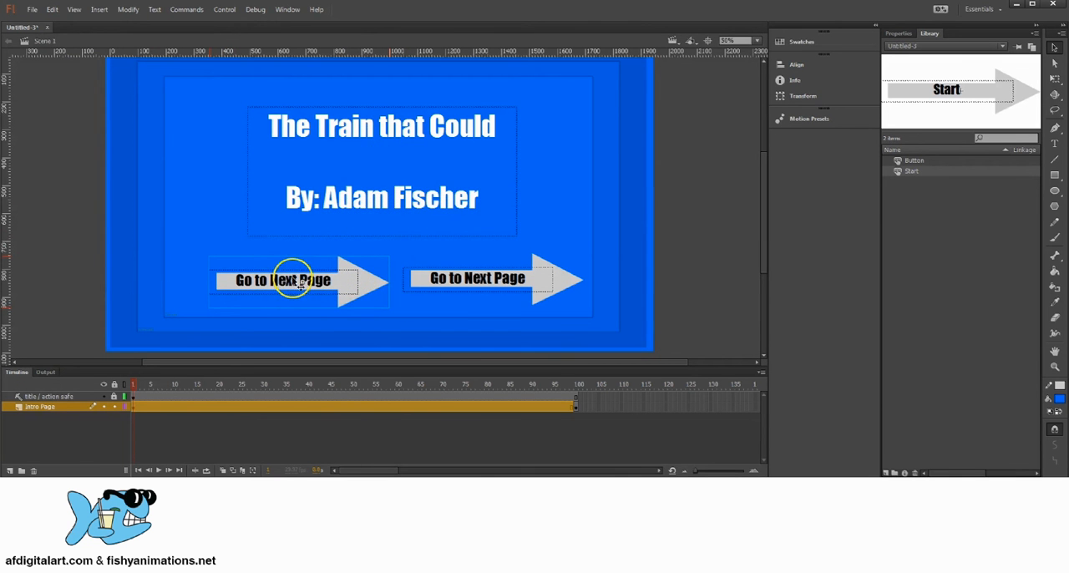
Edit the duplicate button's symbol in place and change its label to Start
double_click(296, 283)
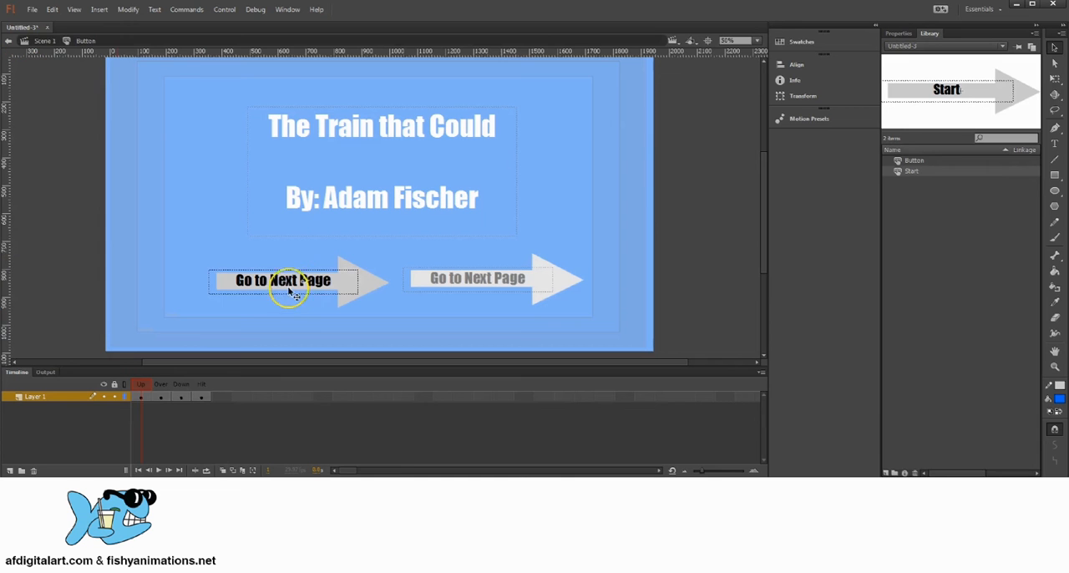
double_click(289, 282)
drag(241, 278, 229, 276)
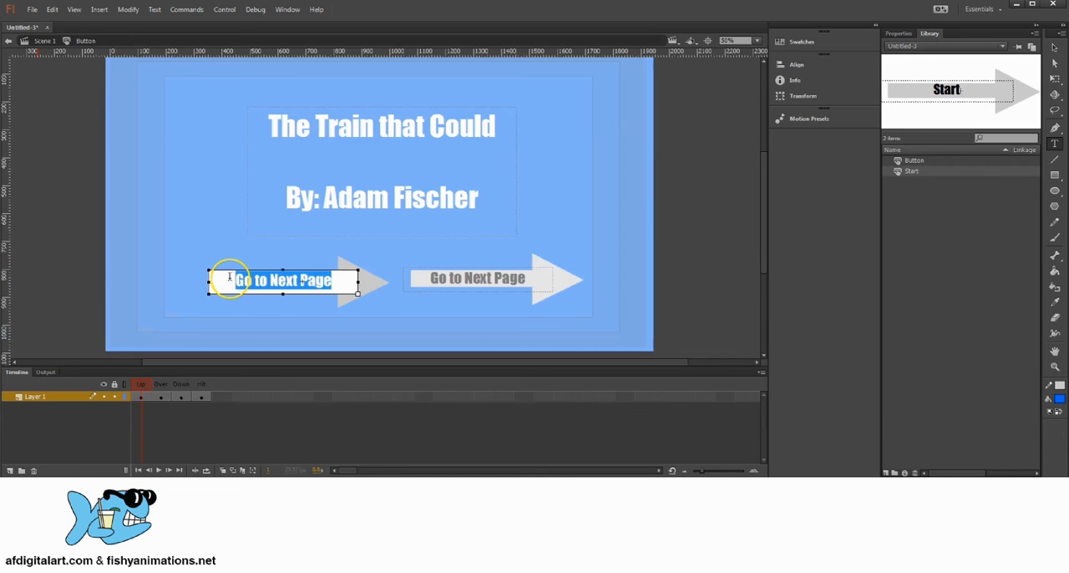
text(Start)
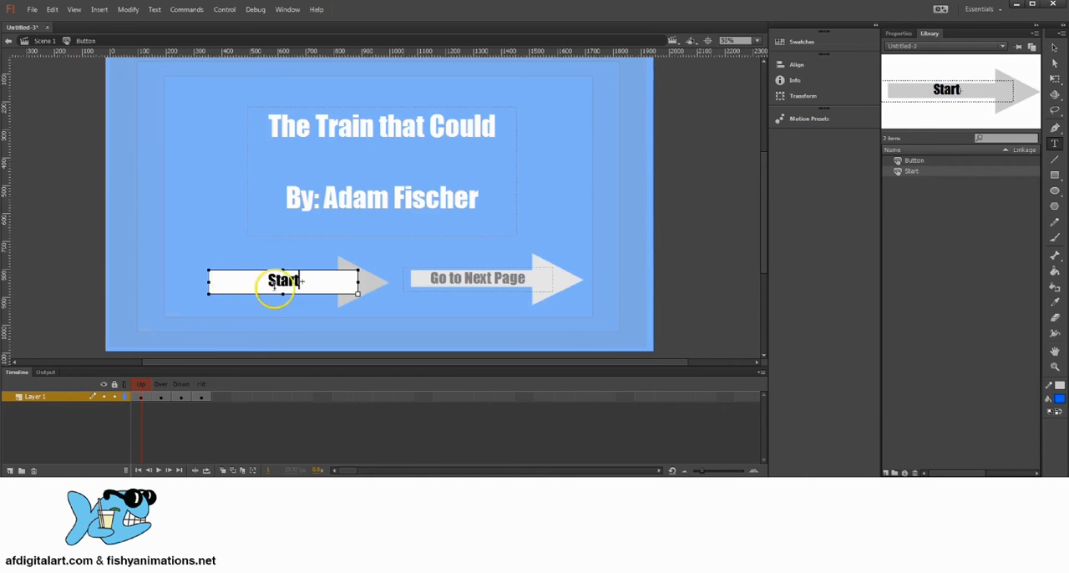
click(1054, 48)
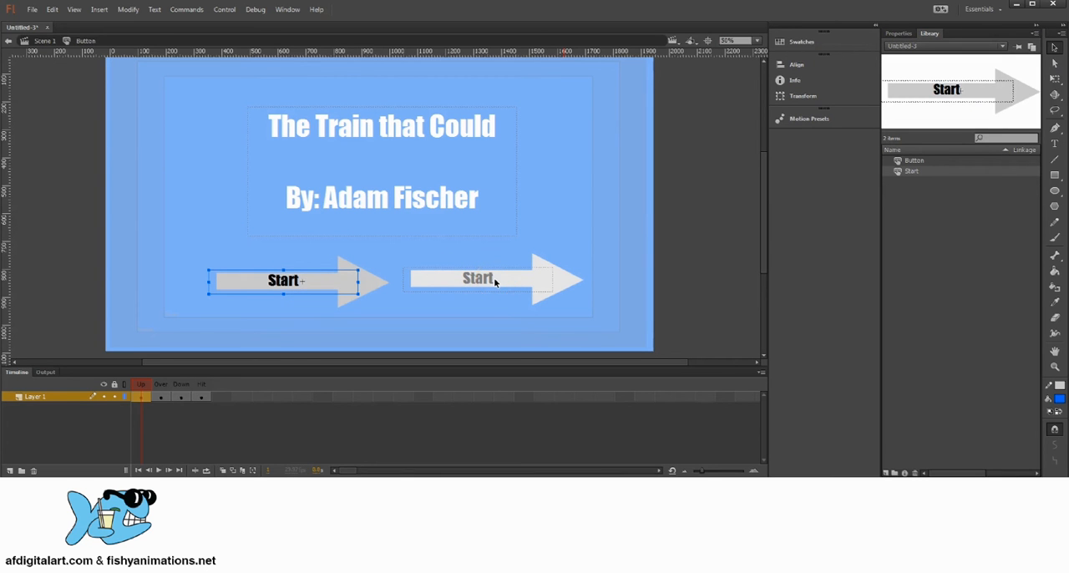
Undo the label change inside the button symbol and delete the duplicate button from Scene 1
key(ctrl+z)
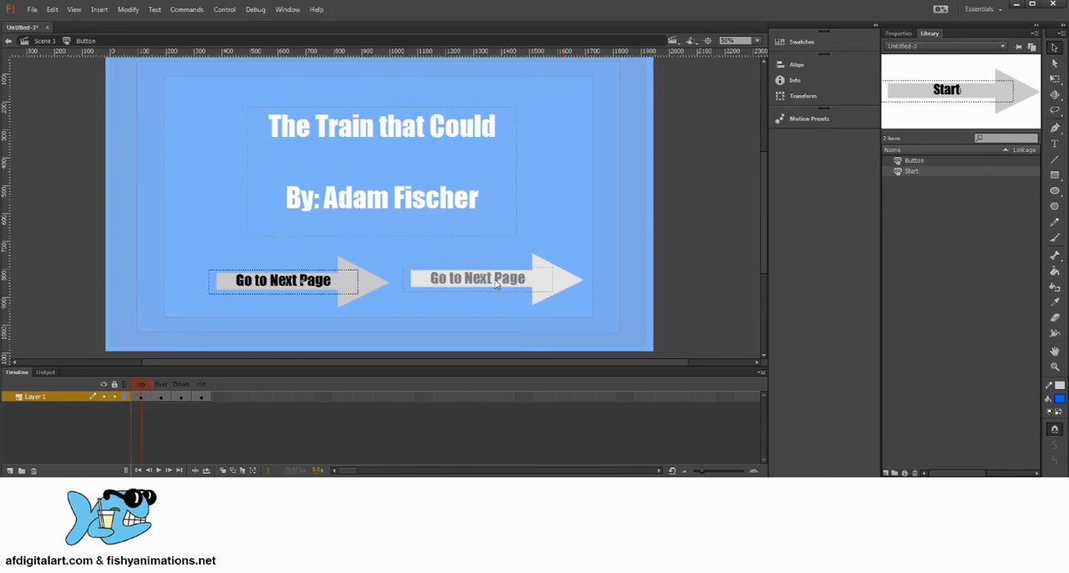
click(38, 40)
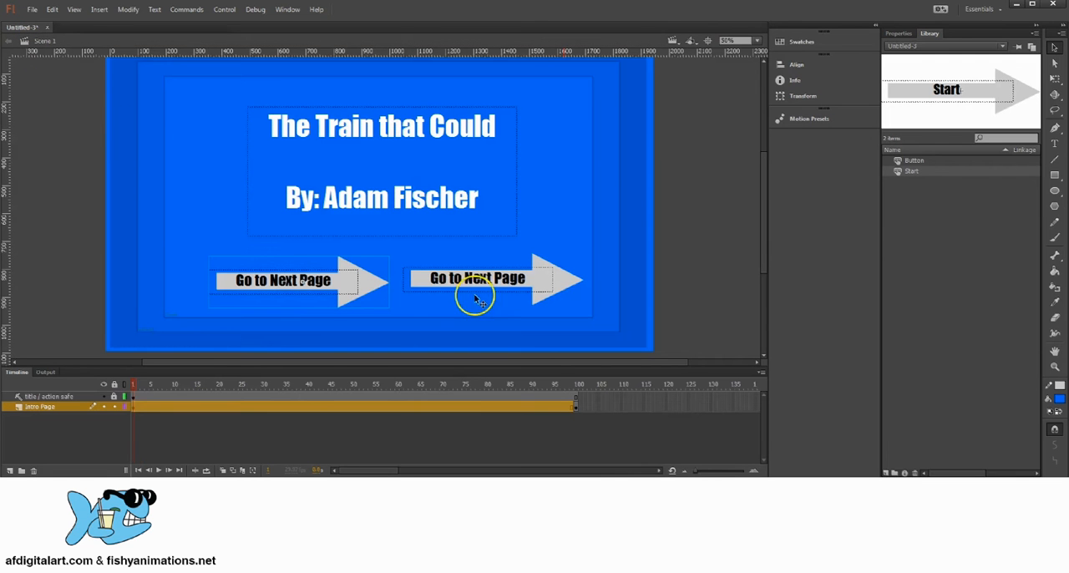
click(339, 284)
key(Delete)
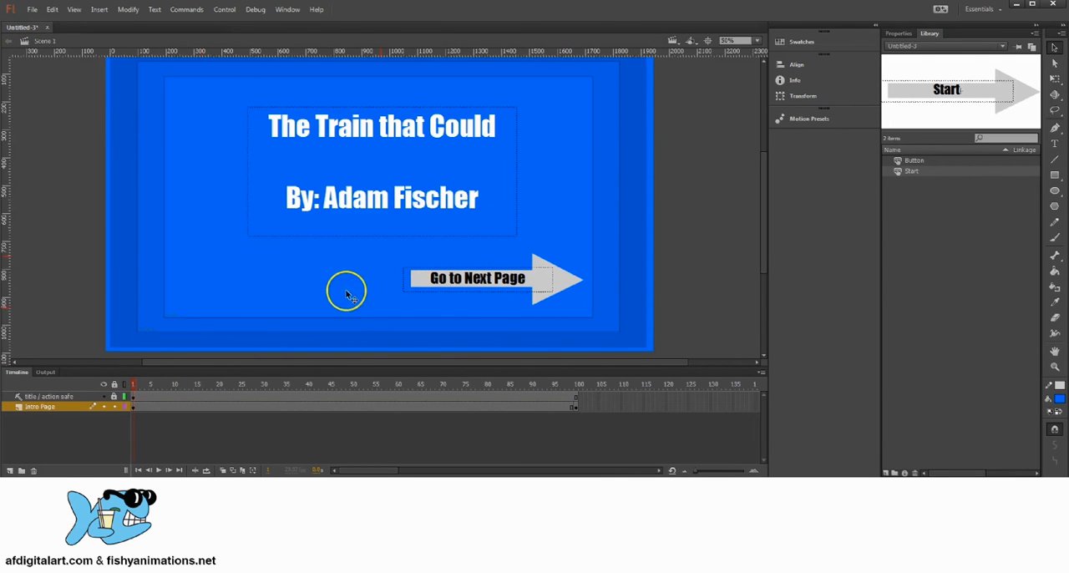
Shift the Go to Next Page button slightly down and right and swap its symbol for Start
click(518, 299)
mouse_move(544, 271)
mouse_down()
mouse_move(516, 274)
mouse_move(545, 290)
mouse_up()
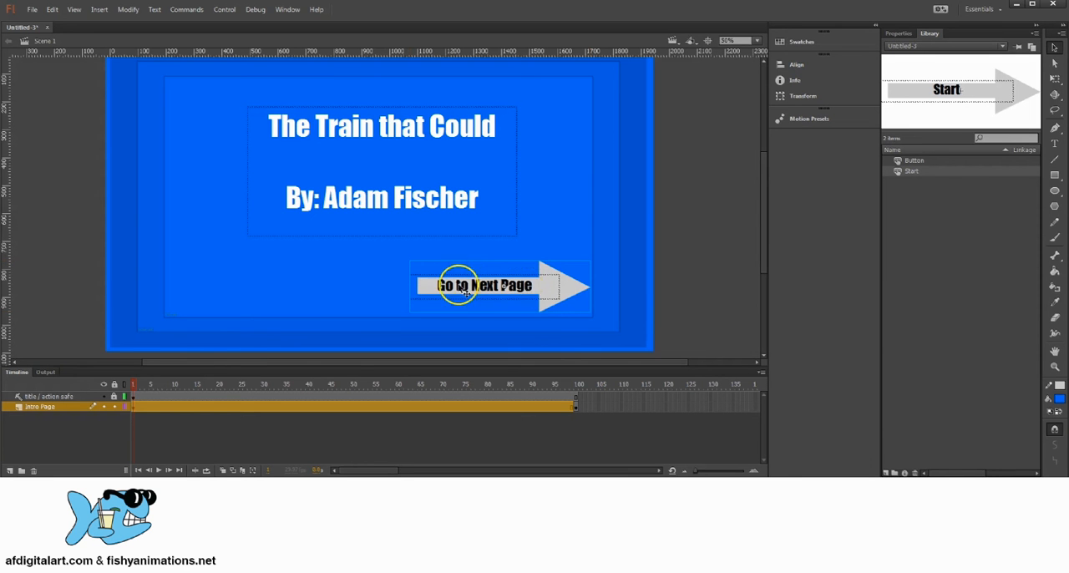
click(901, 35)
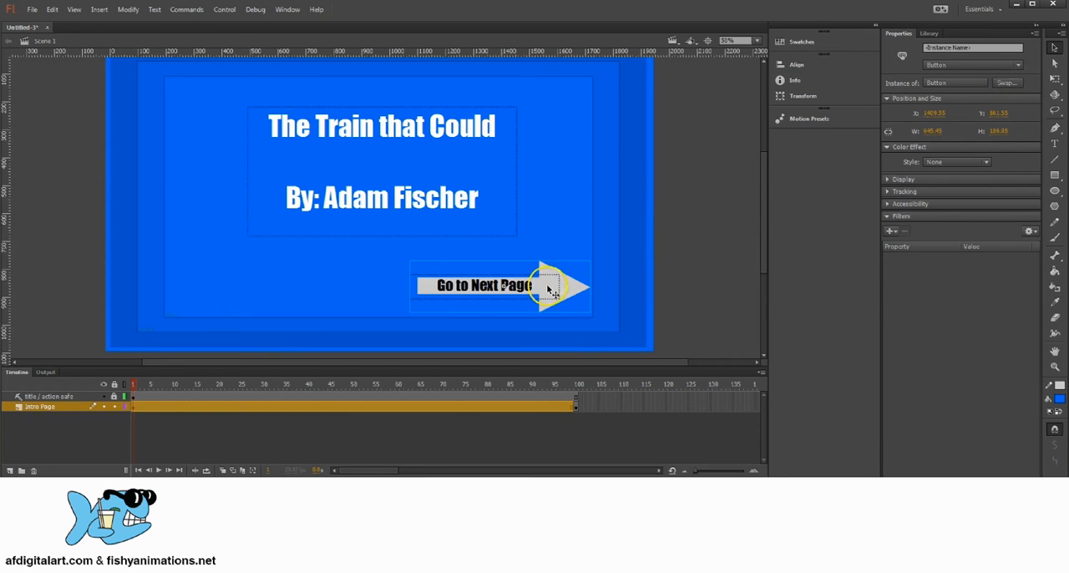
click(1007, 83)
drag(648, 114, 793, 114)
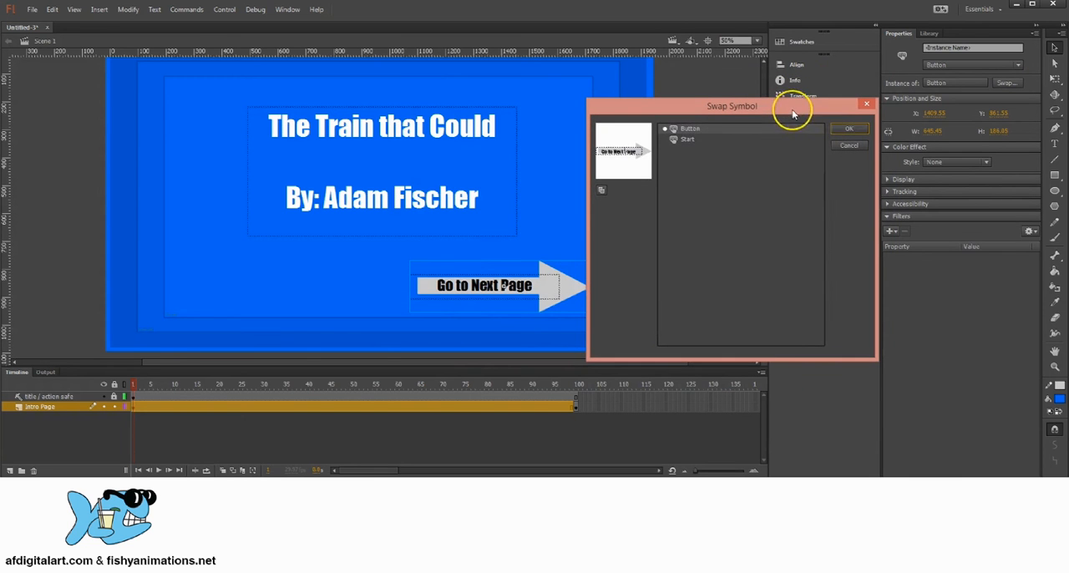
click(694, 138)
click(849, 129)
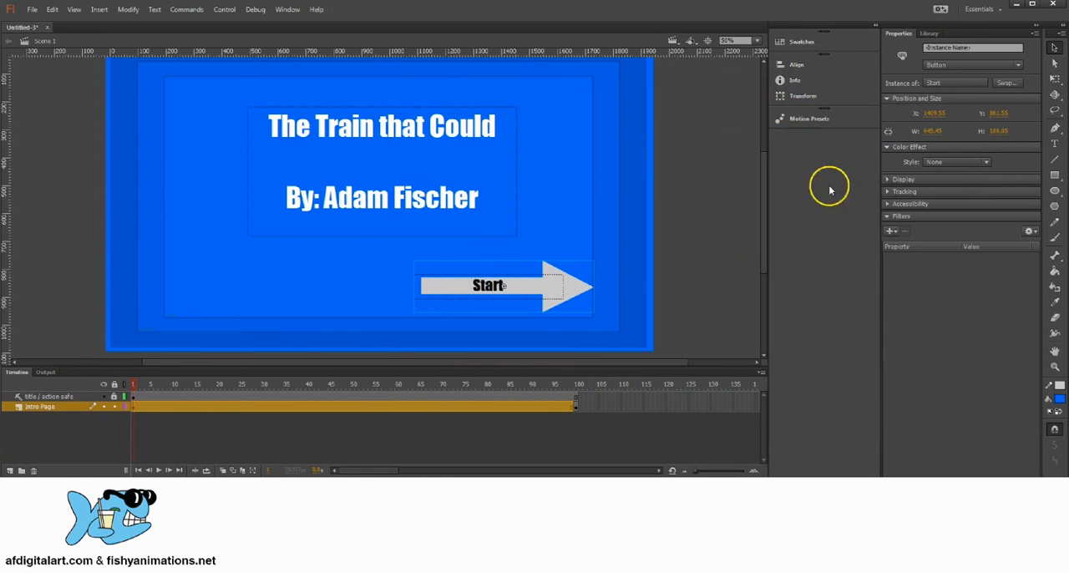
Check the Start symbol's button frames, return to Scene 1, and move the button to about X 1405, Y 879
double_click(576, 288)
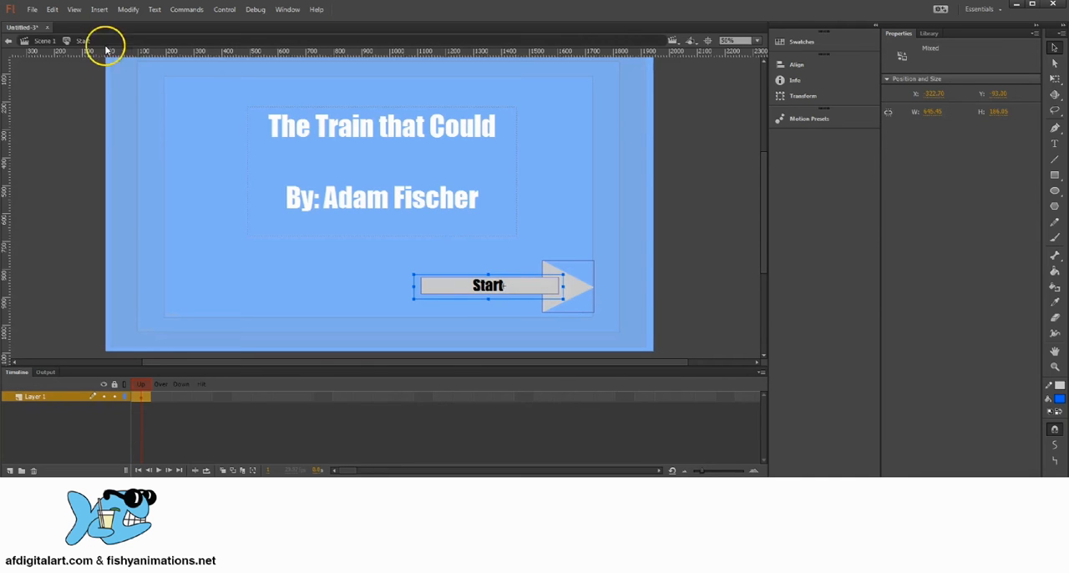
click(42, 40)
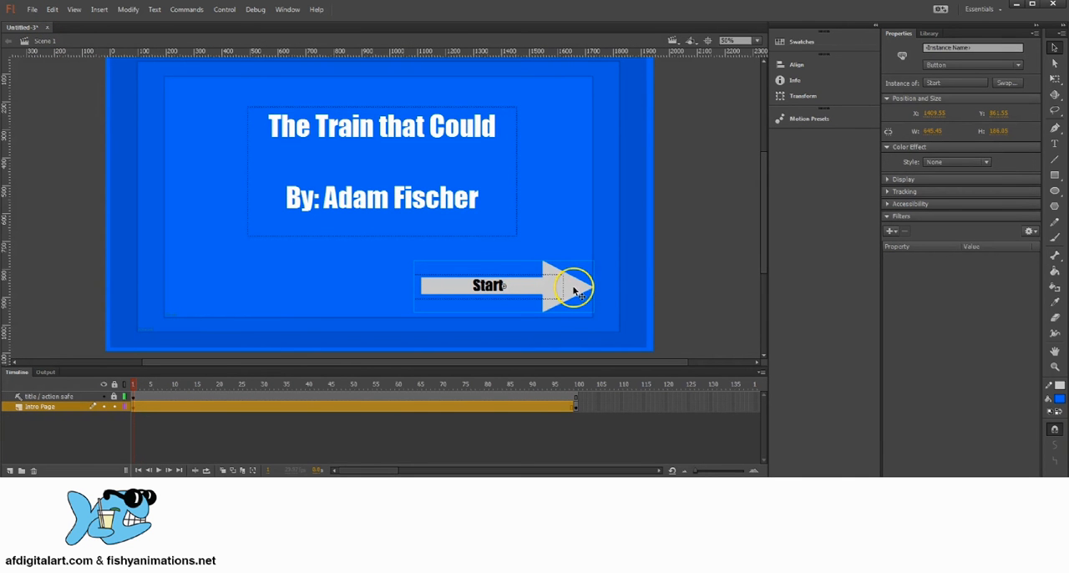
drag(572, 287, 571, 291)
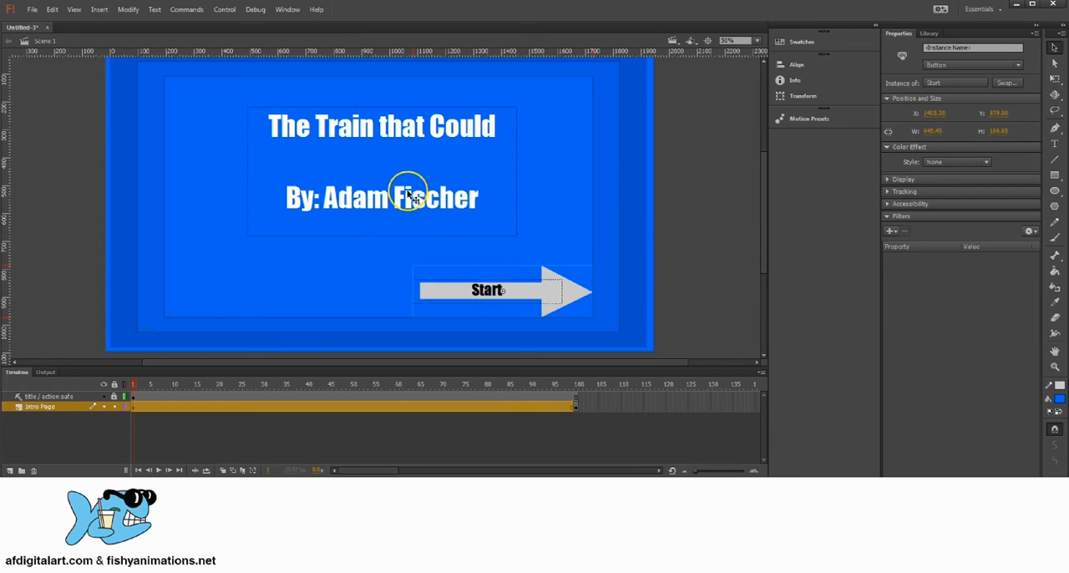
Compare the button shown on the first frame with the one on frame 100 of the Intro Page layer
click(708, 200)
drag(458, 231, 504, 231)
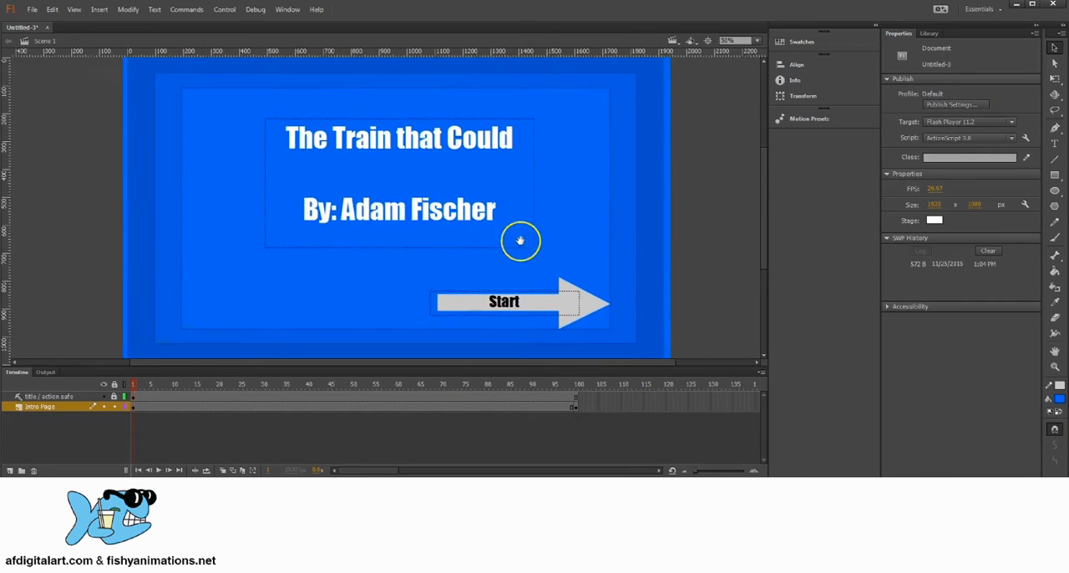
click(575, 390)
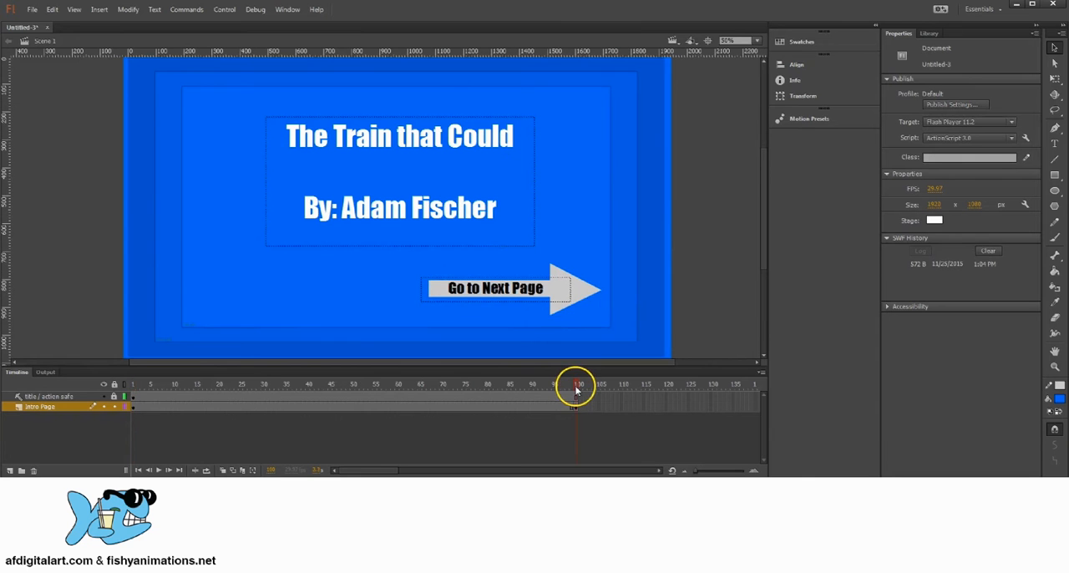
mouse_move(574, 390)
mouse_down()
mouse_move(568, 383)
mouse_move(577, 383)
mouse_up()
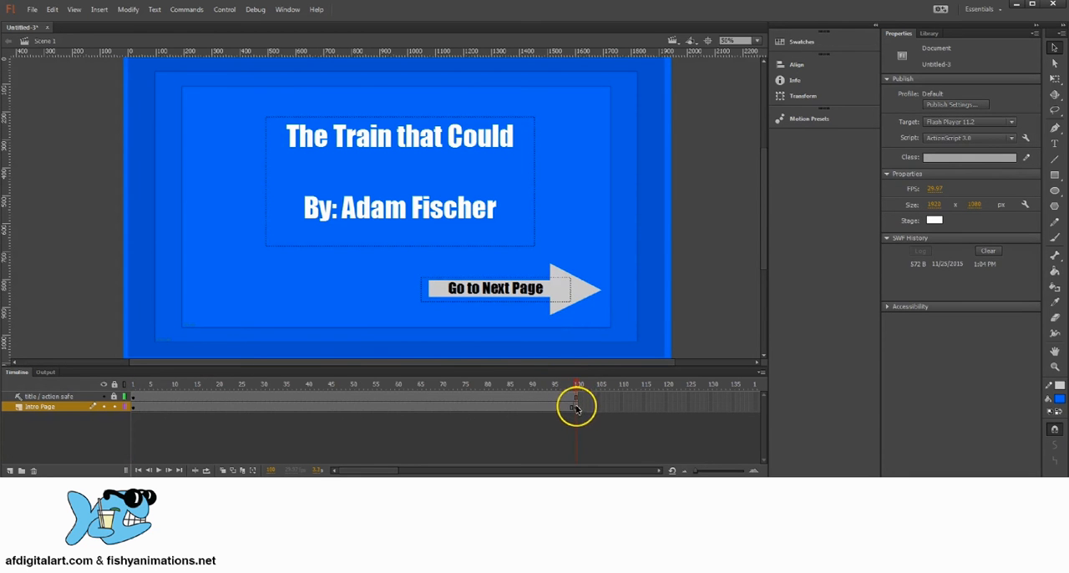
click(577, 407)
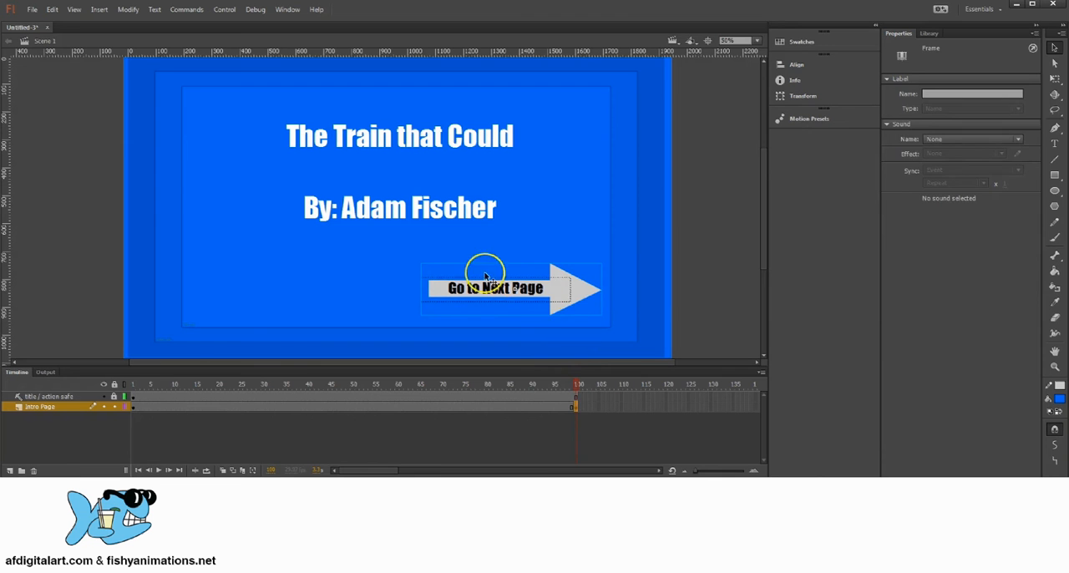
mouse_move(568, 383)
mouse_down()
mouse_move(580, 388)
mouse_move(143, 375)
mouse_move(578, 383)
mouse_up()
Insert a keyframe at the end of the Intro Page layer so that frame 100 carries the Start button
click(133, 407)
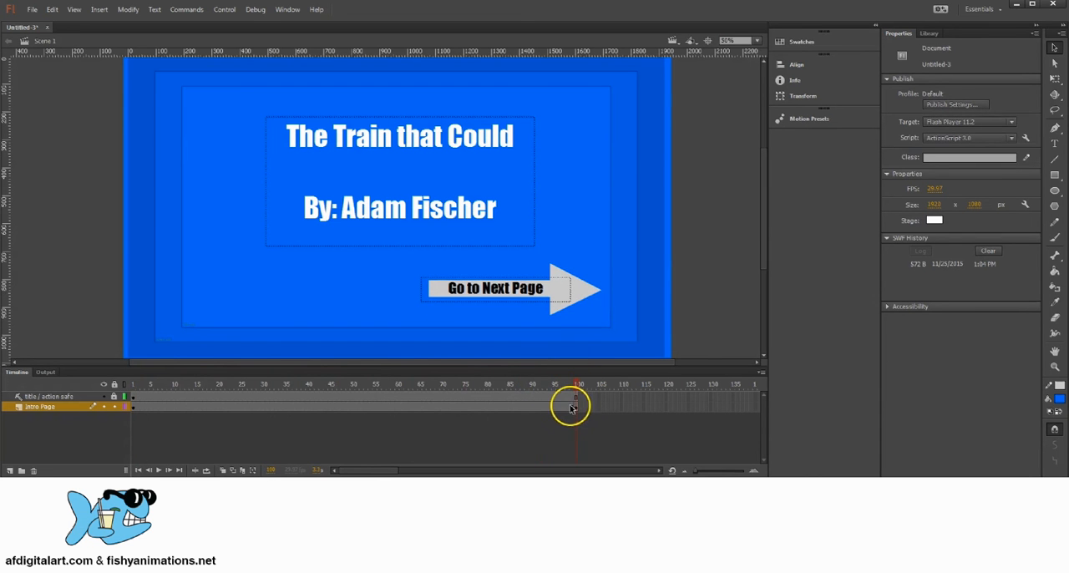
click(572, 407)
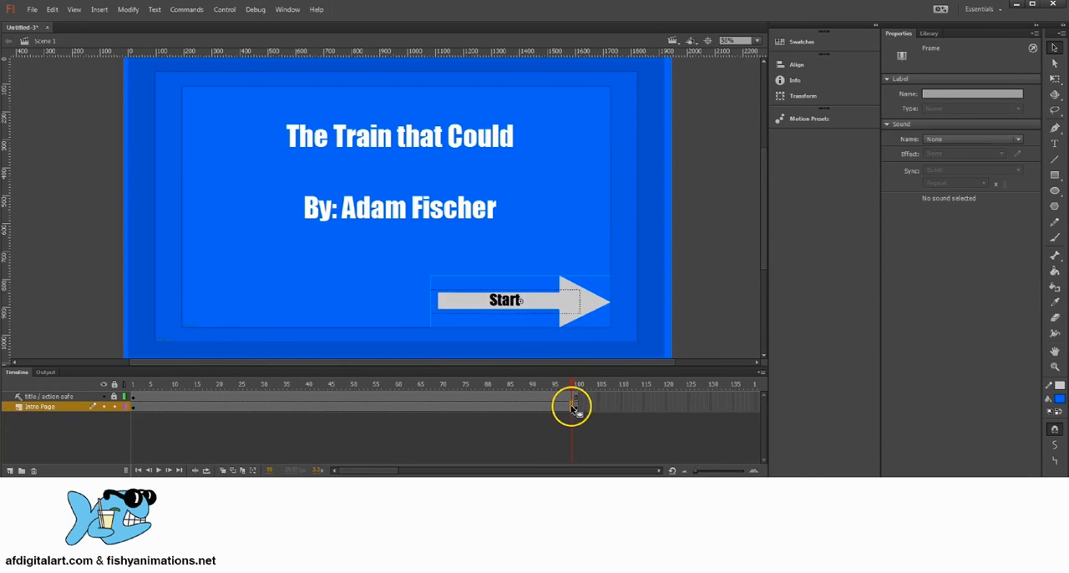
right_click(572, 407)
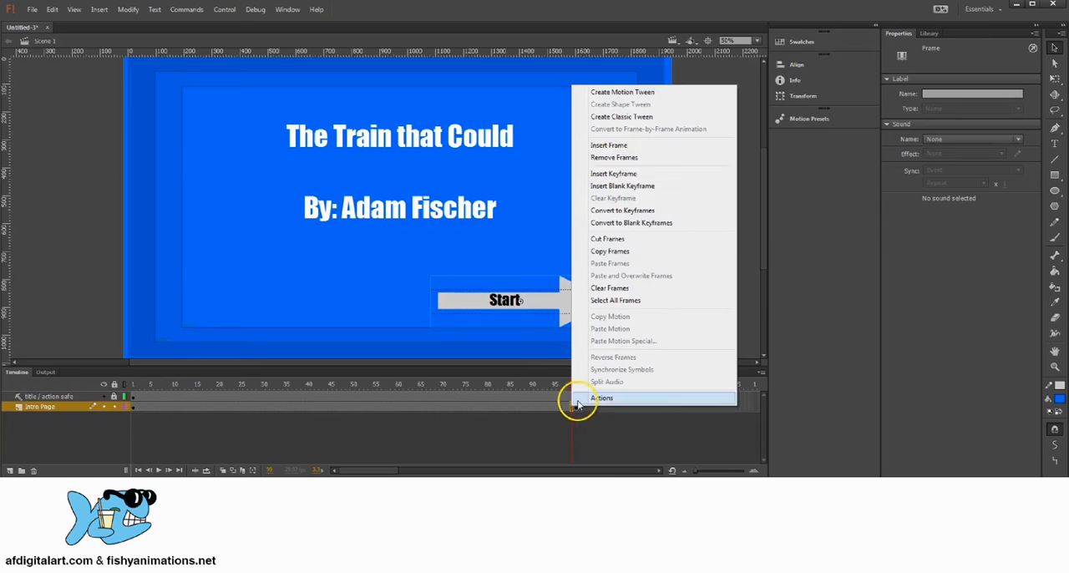
click(609, 174)
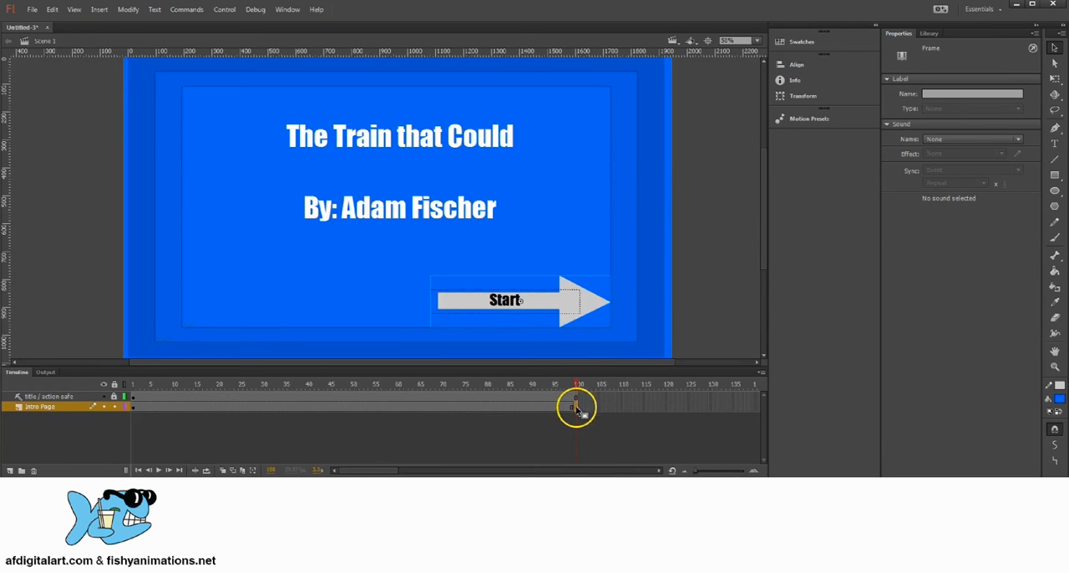
click(578, 386)
mouse_move(578, 392)
mouse_down()
mouse_move(256, 362)
mouse_move(131, 391)
mouse_move(578, 399)
mouse_move(584, 375)
mouse_move(215, 362)
mouse_move(311, 403)
mouse_move(574, 399)
mouse_up()
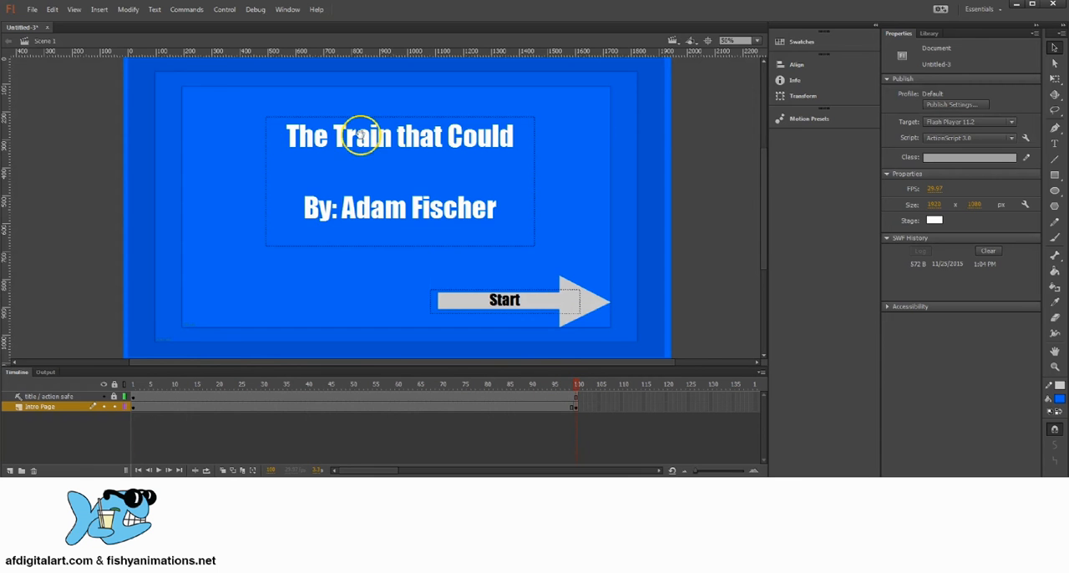
Preview the Button and Start symbols in the library
drag(360, 136, 473, 173)
click(930, 32)
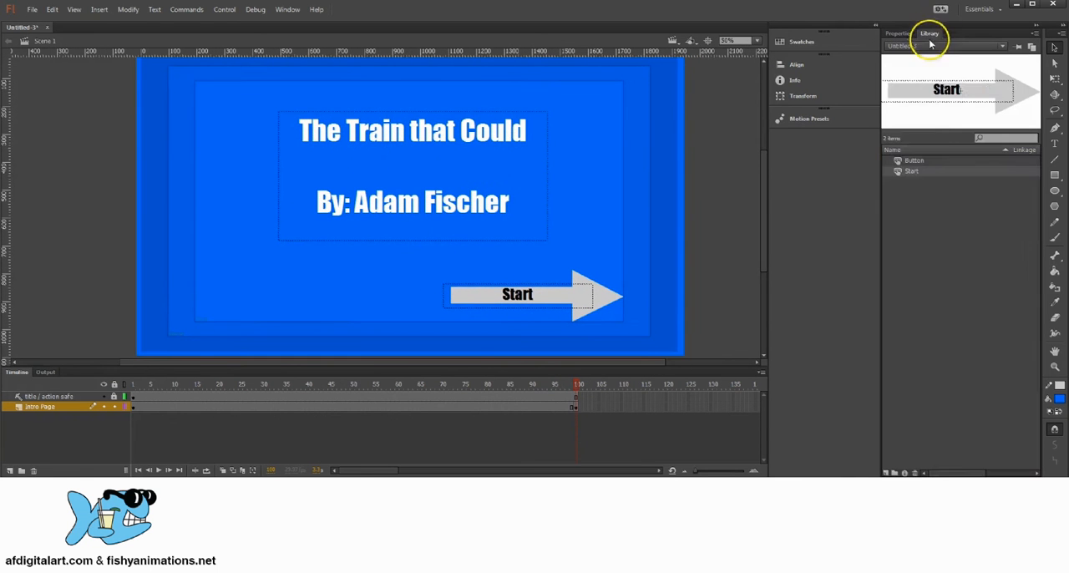
click(912, 160)
click(911, 170)
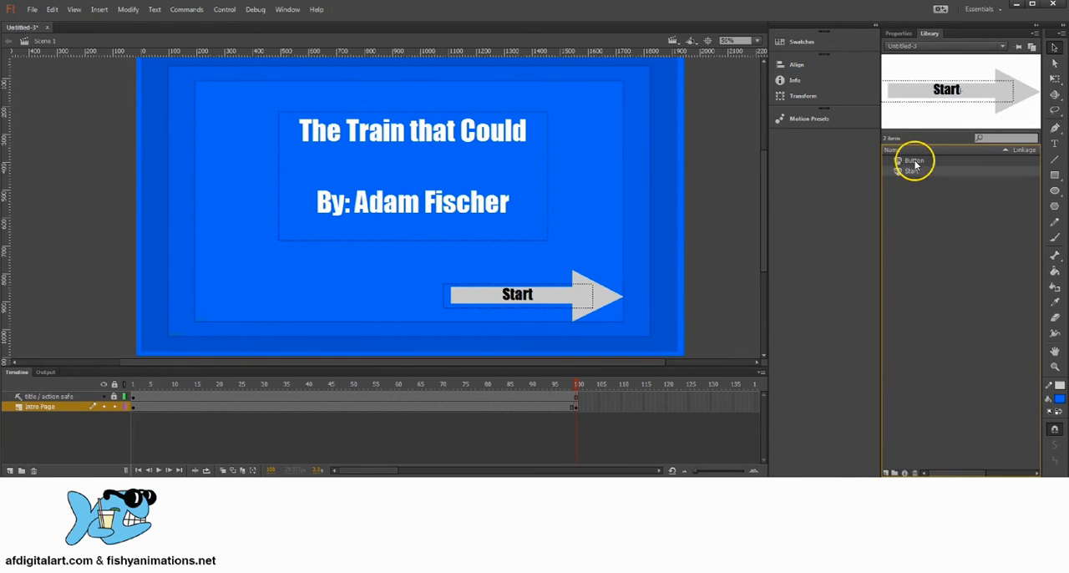
click(912, 160)
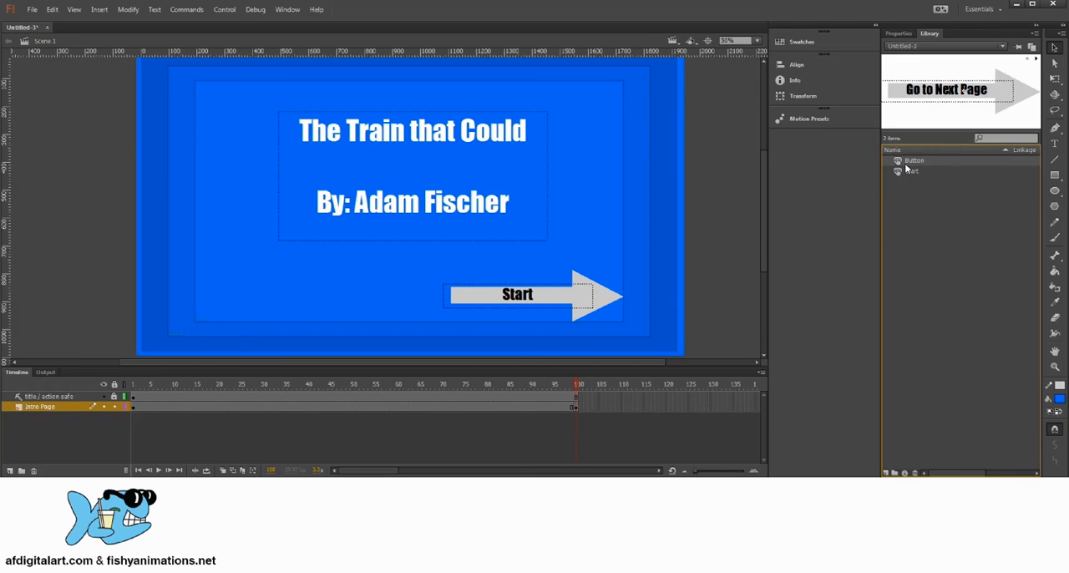
Open the Start button symbol for in-place editing and insert a keyframe on its Over frame
click(576, 299)
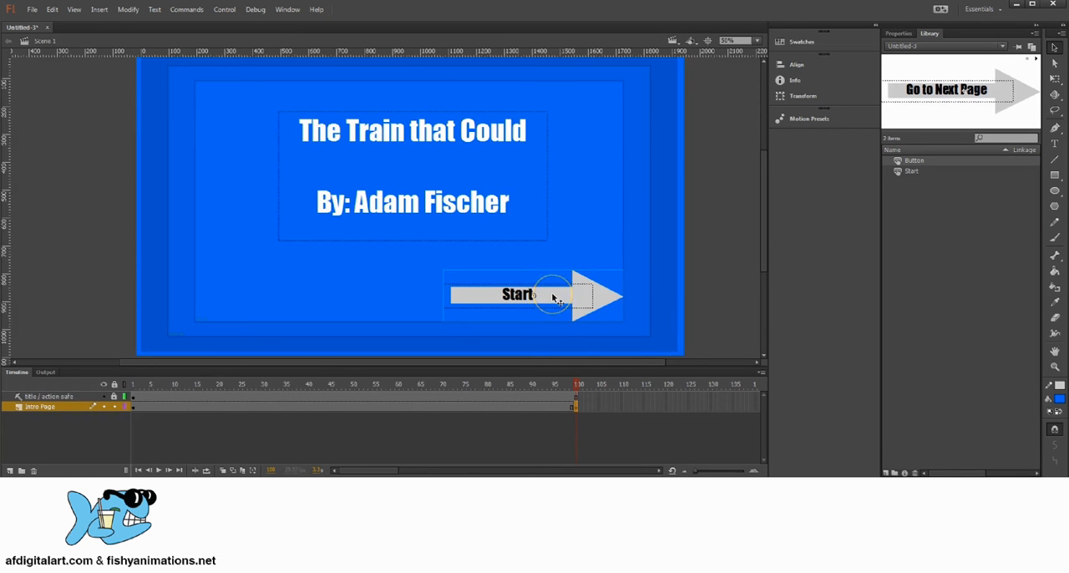
double_click(552, 299)
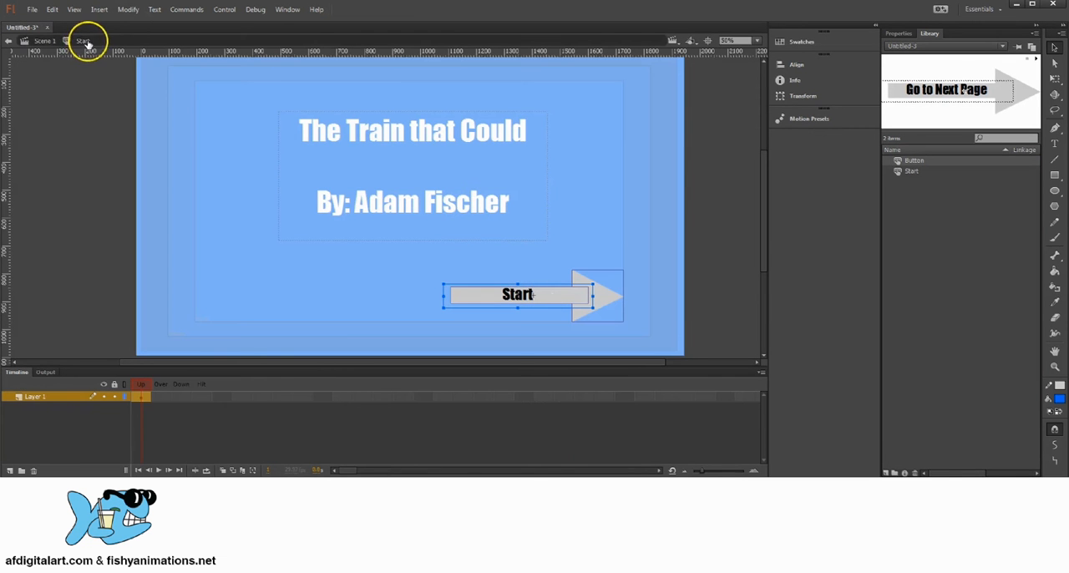
click(165, 396)
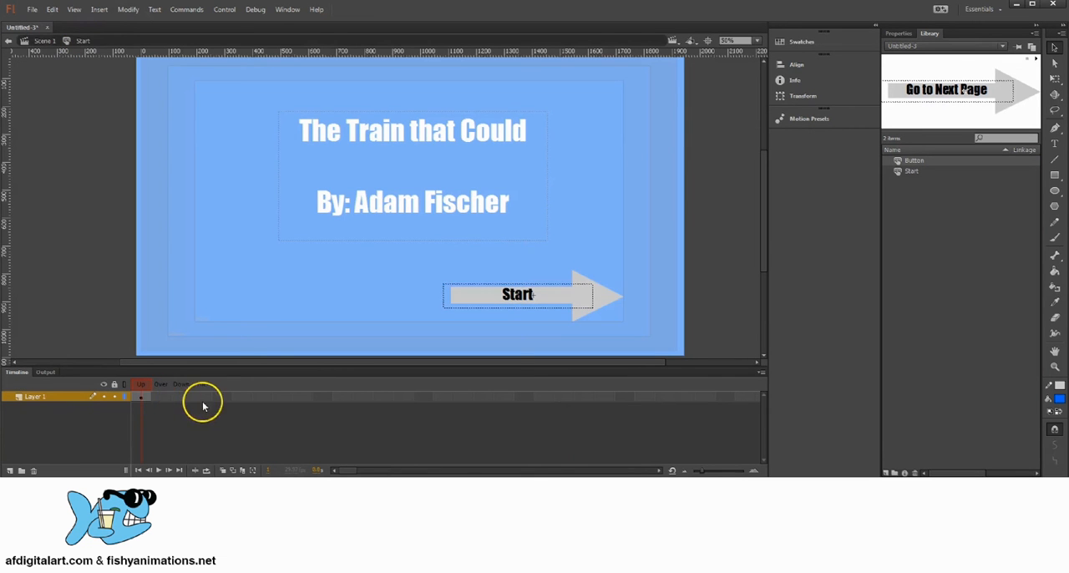
key(F6)
click(163, 397)
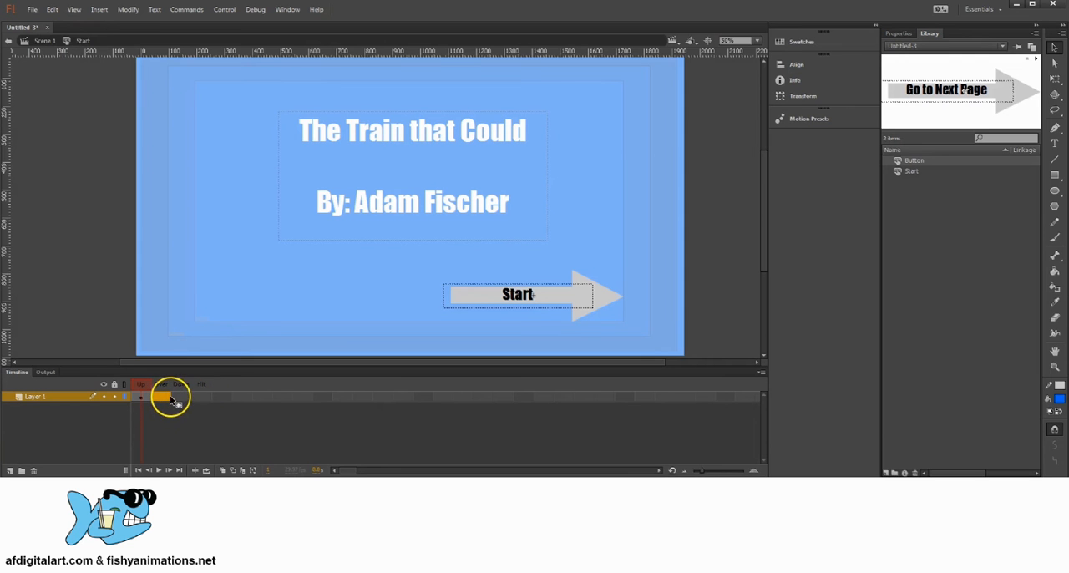
right_click(164, 399)
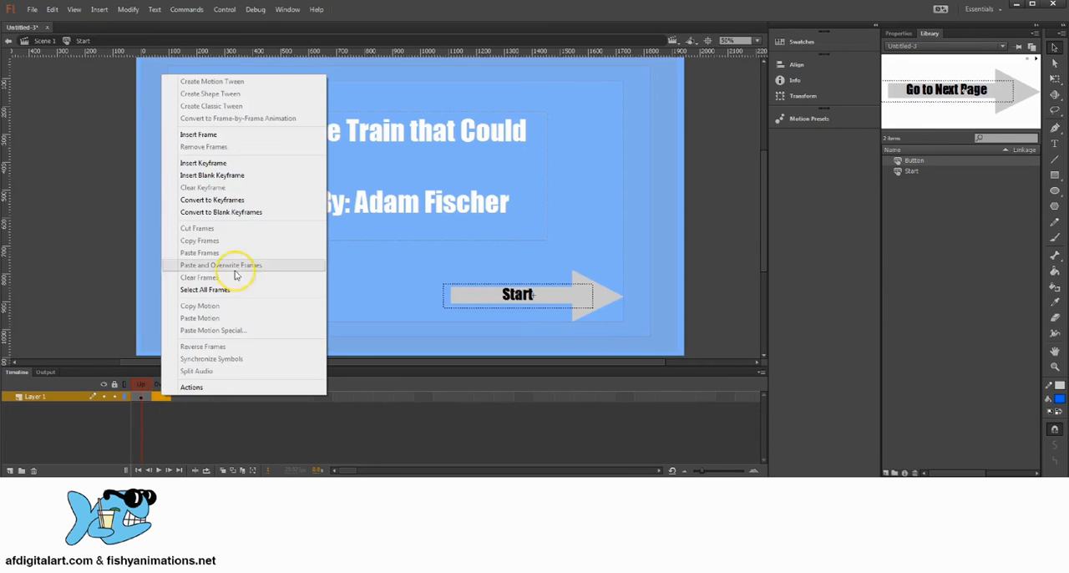
click(225, 164)
Insert keyframes on the Down and Hit frames of the Start symbol
click(182, 398)
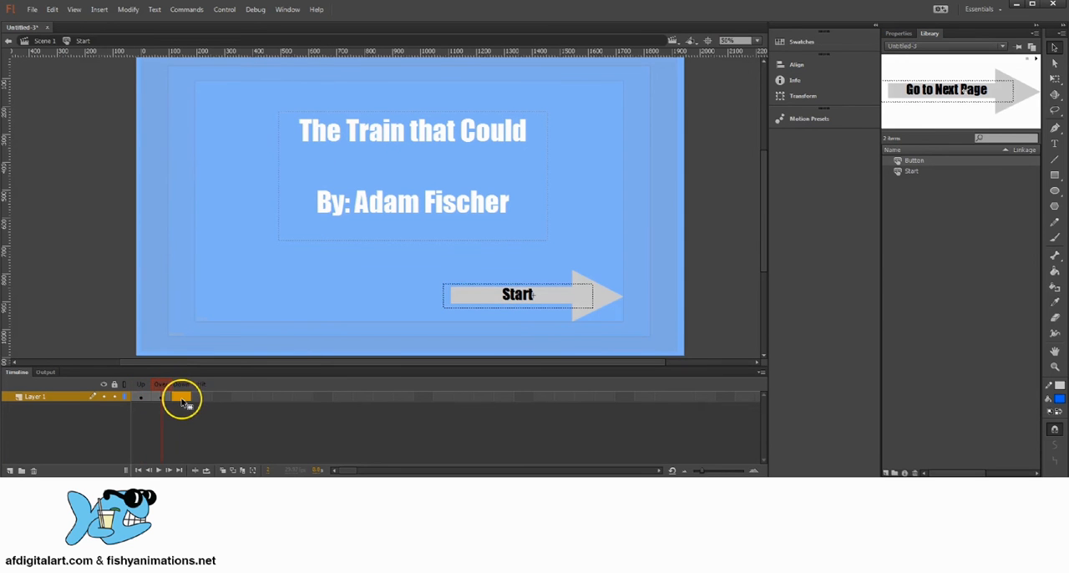
right_click(183, 399)
click(234, 161)
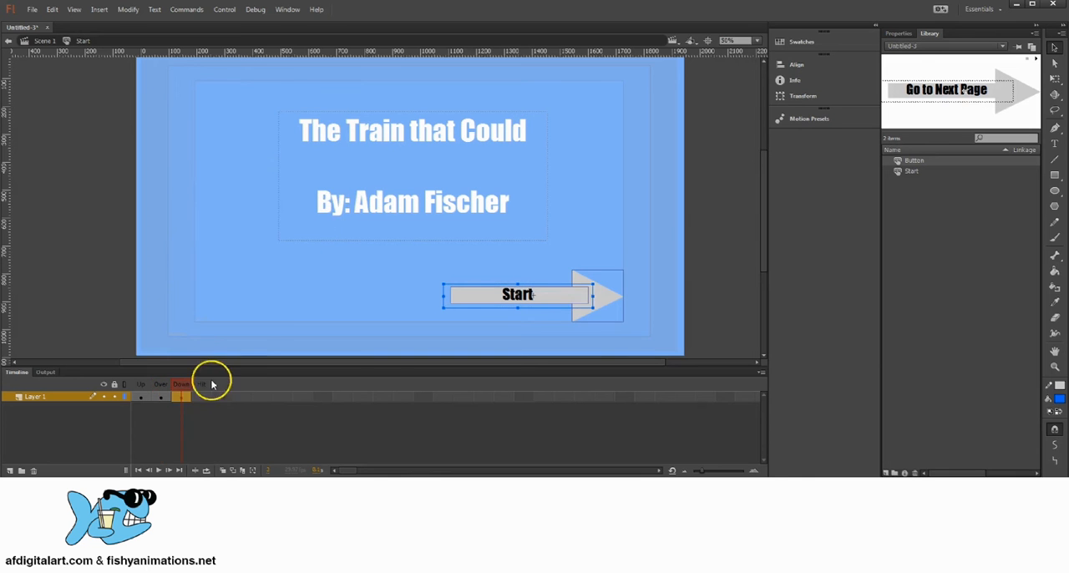
click(201, 399)
right_click(201, 398)
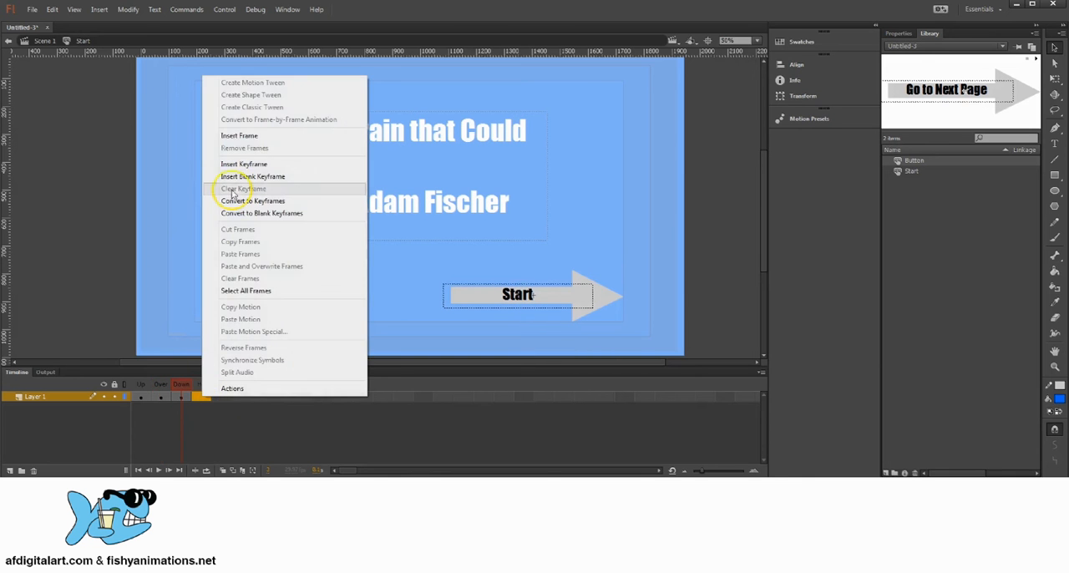
click(234, 163)
Check the artwork on the Over, Down and Hit frames of the Start symbol
click(161, 398)
click(182, 399)
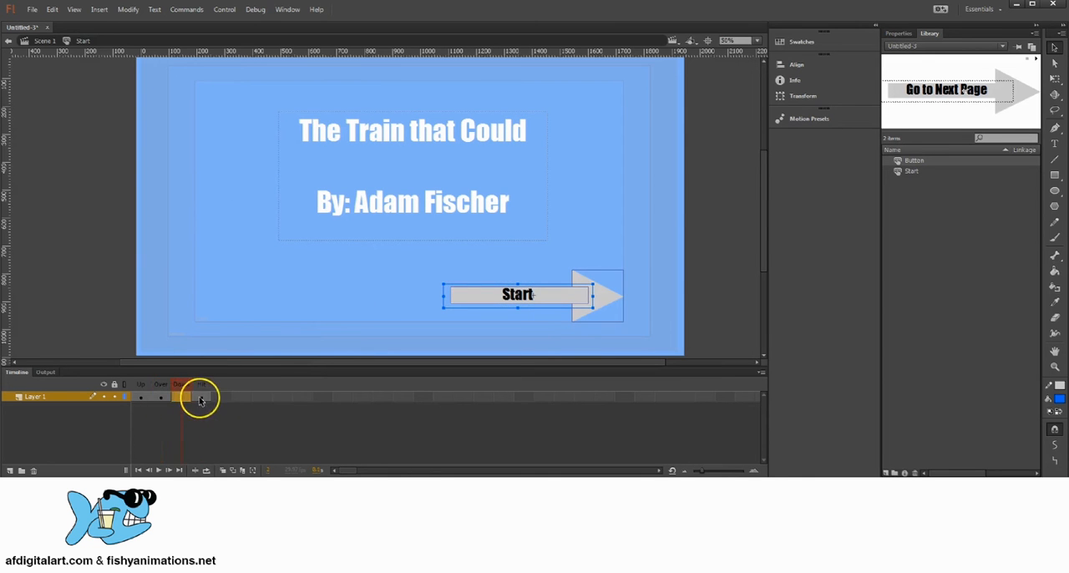
click(201, 399)
click(181, 400)
click(161, 399)
click(158, 387)
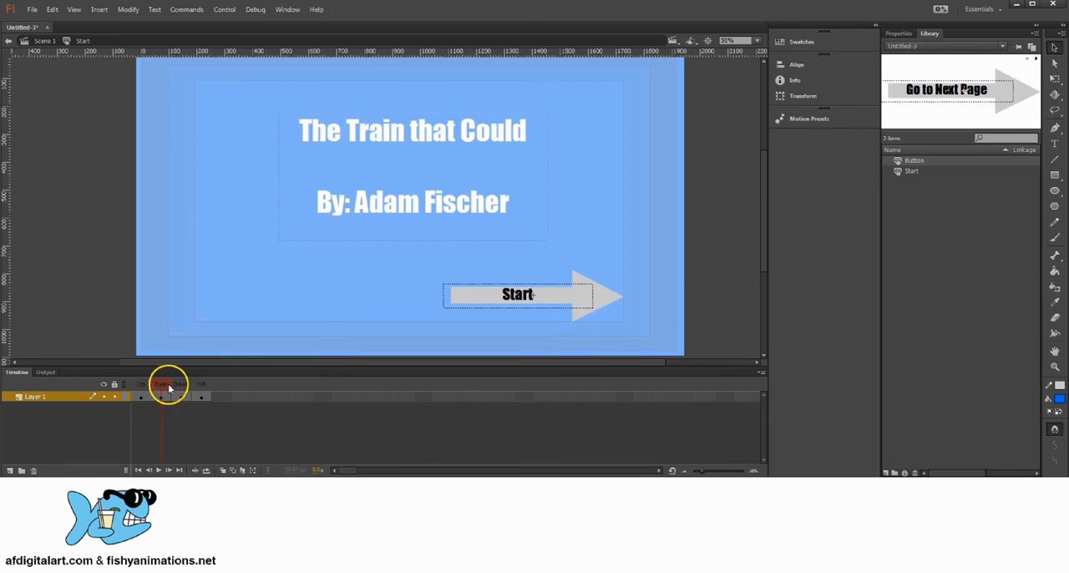
Change the Start text on the Over frame to blue (#0000CC)
click(163, 399)
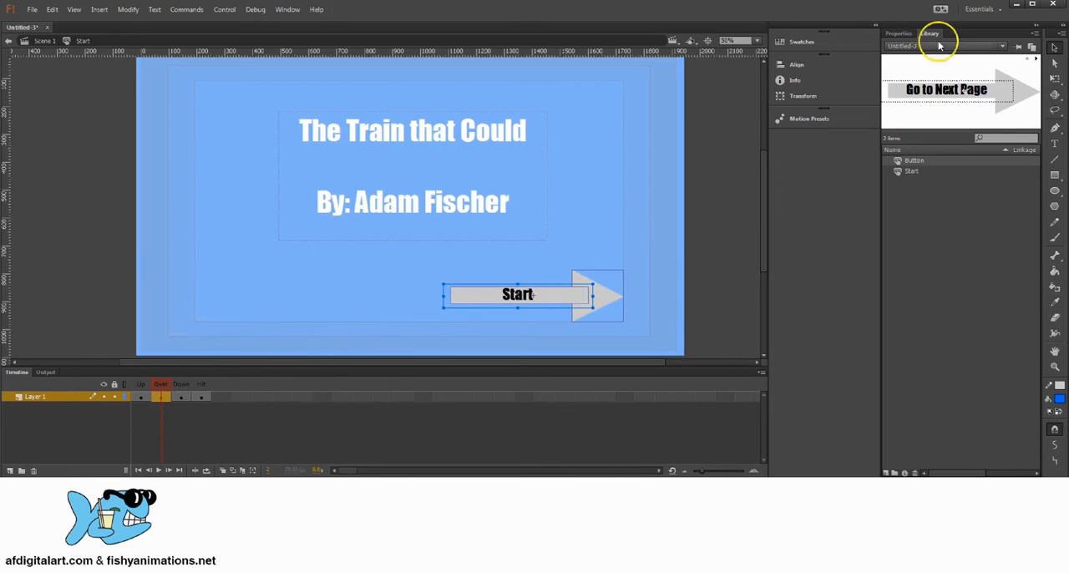
click(160, 397)
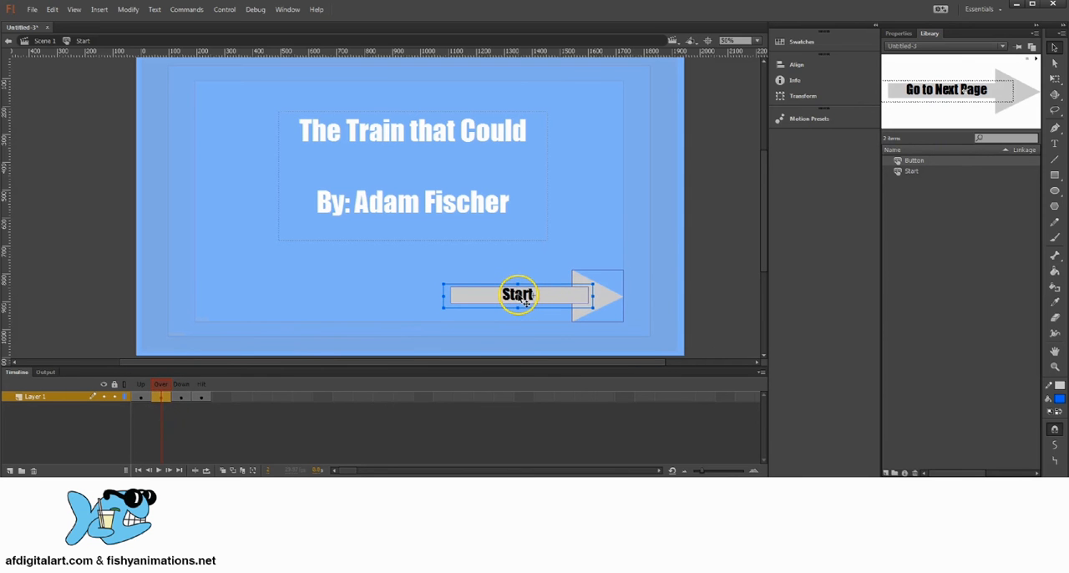
double_click(520, 297)
drag(536, 296, 482, 294)
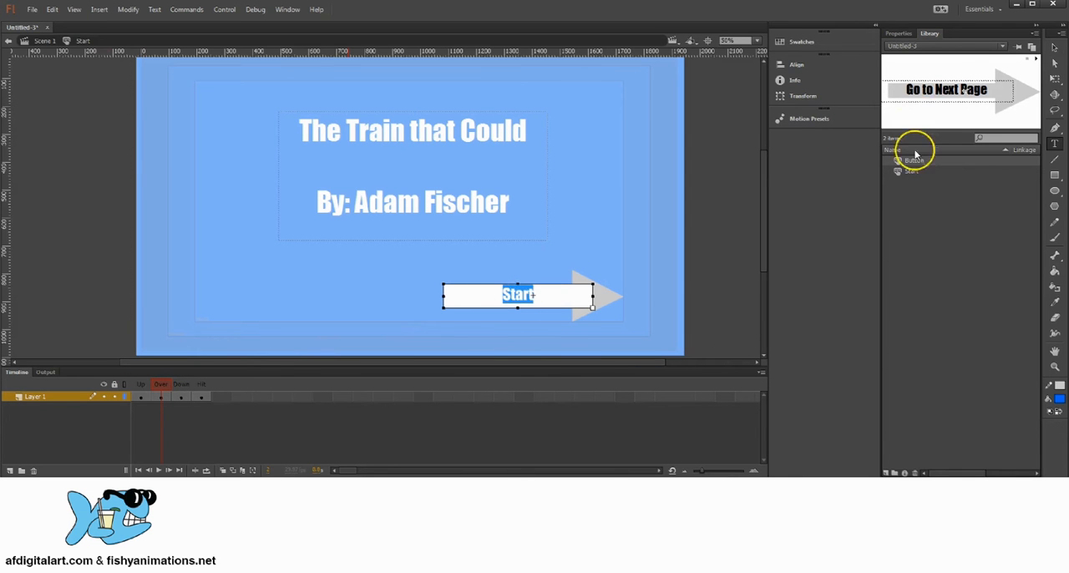
click(899, 33)
click(932, 184)
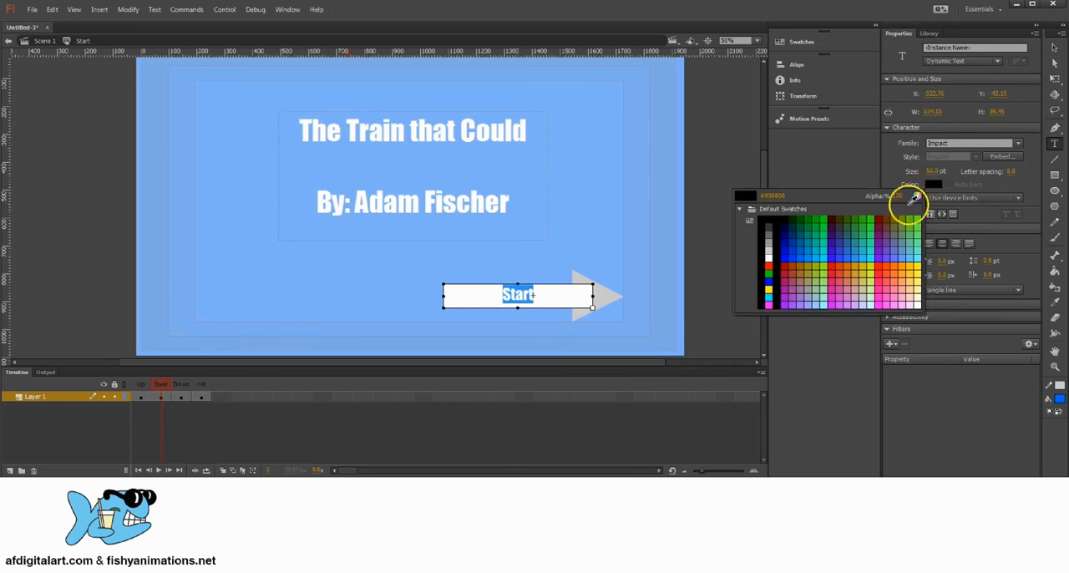
click(787, 247)
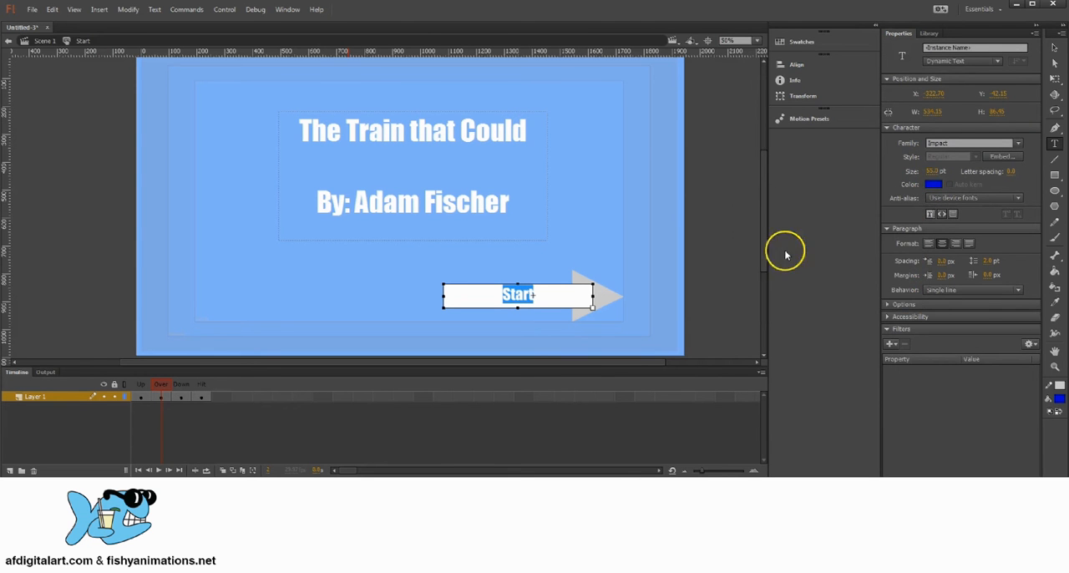
Change the Start text on the Down frame to red (#FF0000)
click(186, 397)
double_click(528, 294)
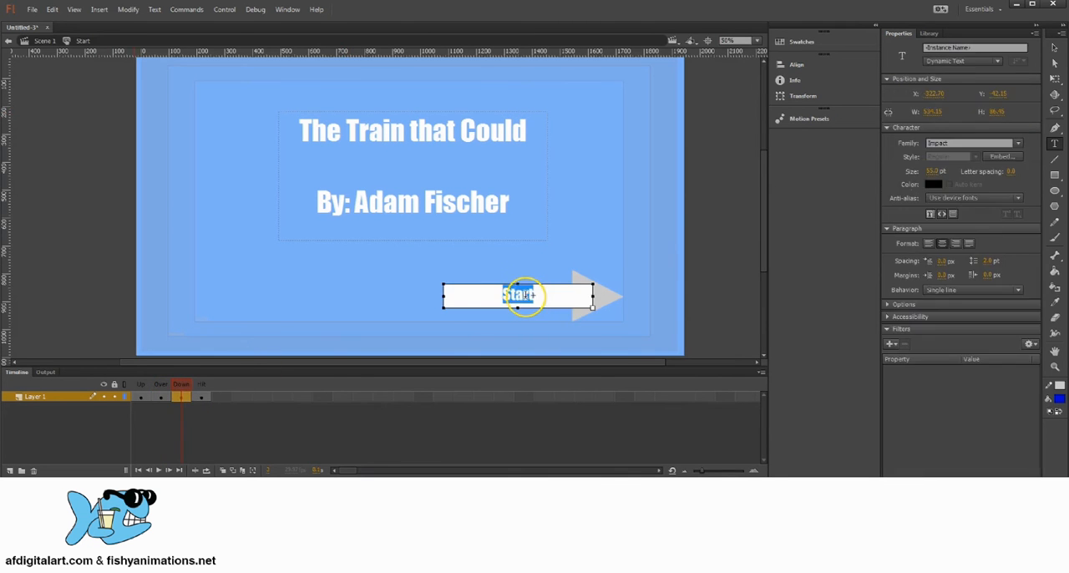
double_click(525, 296)
click(933, 183)
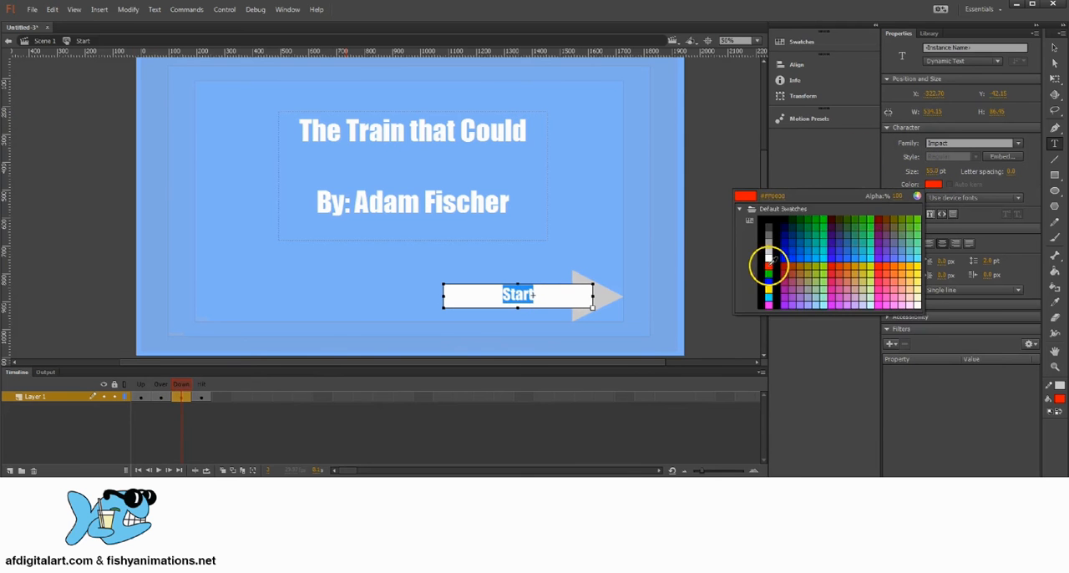
click(769, 266)
Lock the Start text on the Down frame so the shapes behind it can be selected
click(1054, 47)
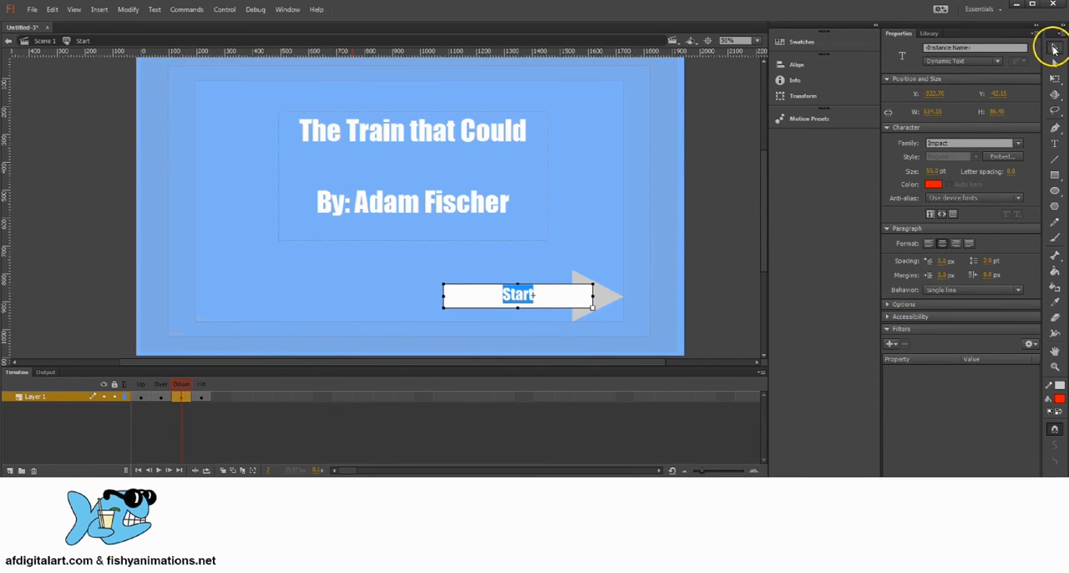
click(521, 294)
right_click(523, 299)
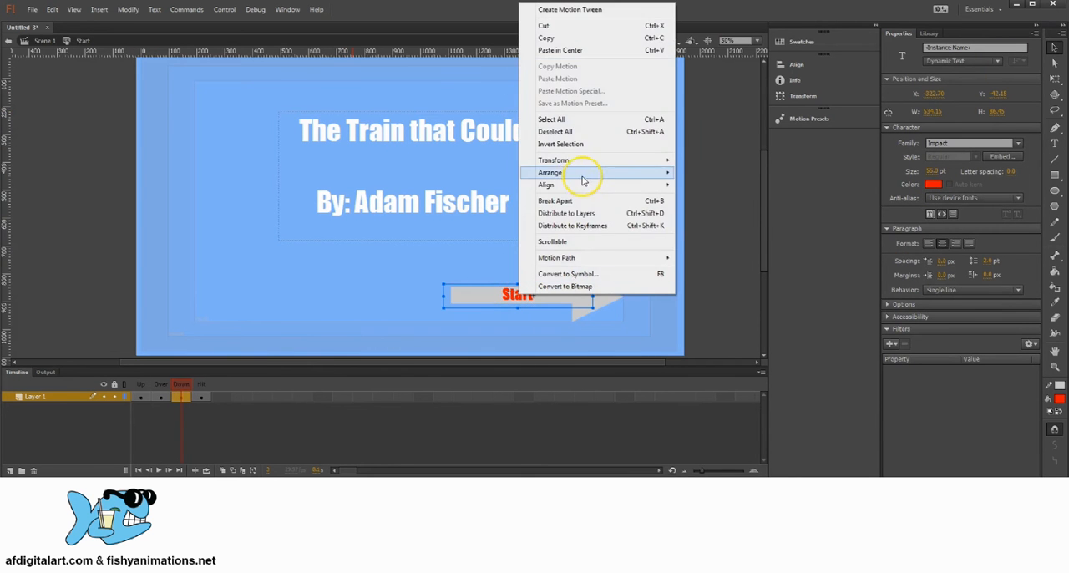
mouse_move(573, 177)
click(703, 226)
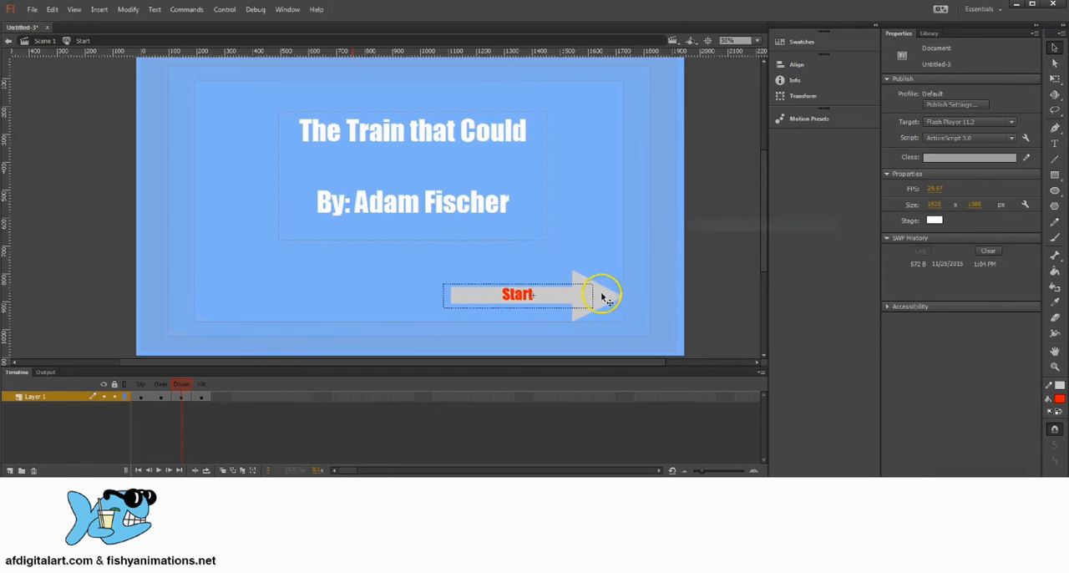
Fill the arrow's rectangular bar on the Down frame with dark green
click(557, 298)
click(587, 299)
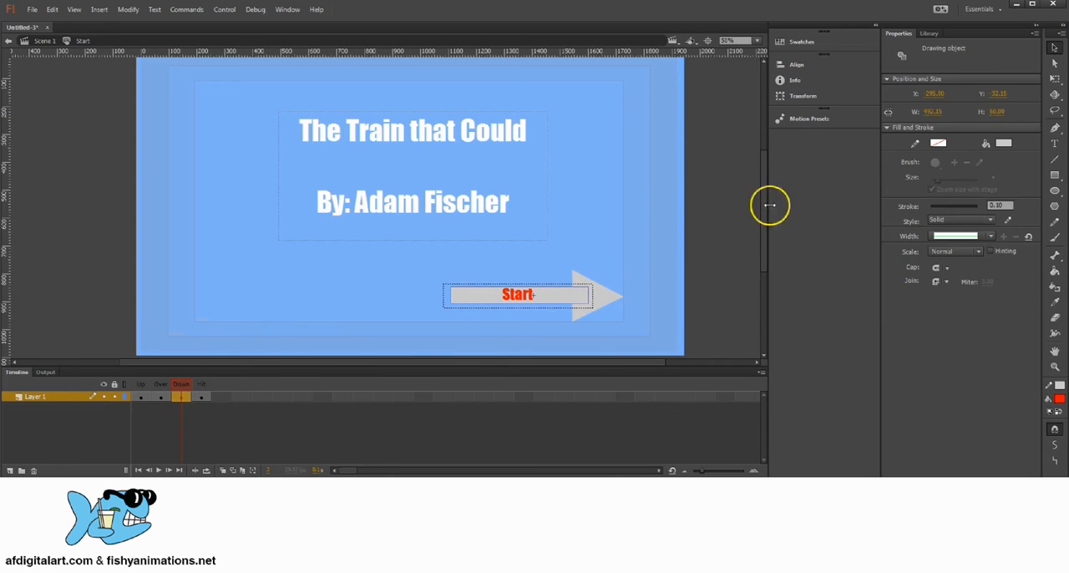
click(1003, 143)
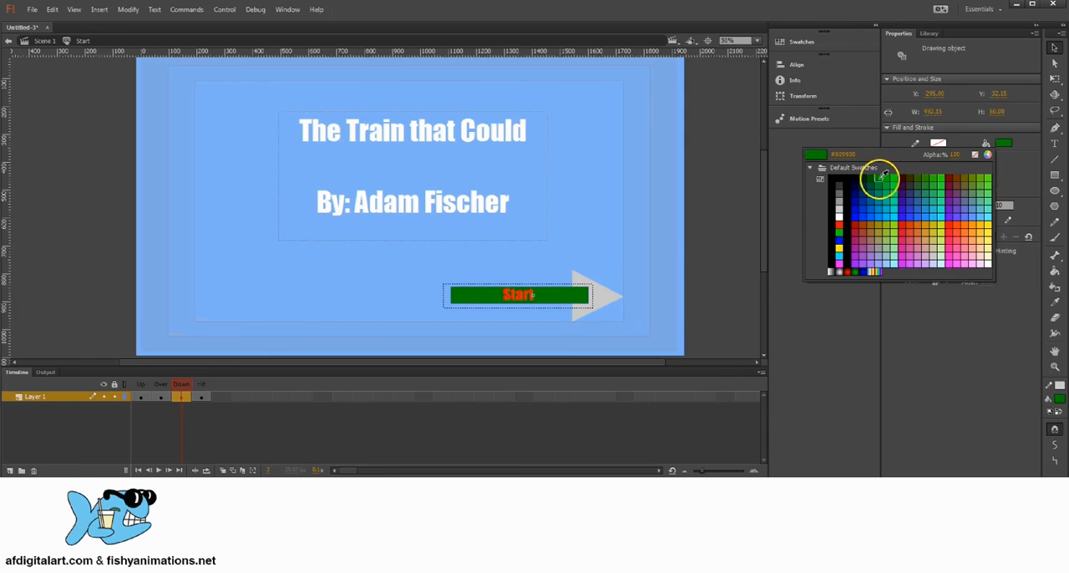
click(883, 174)
Fill the triangular arrowhead on the Down frame with dark green
click(609, 299)
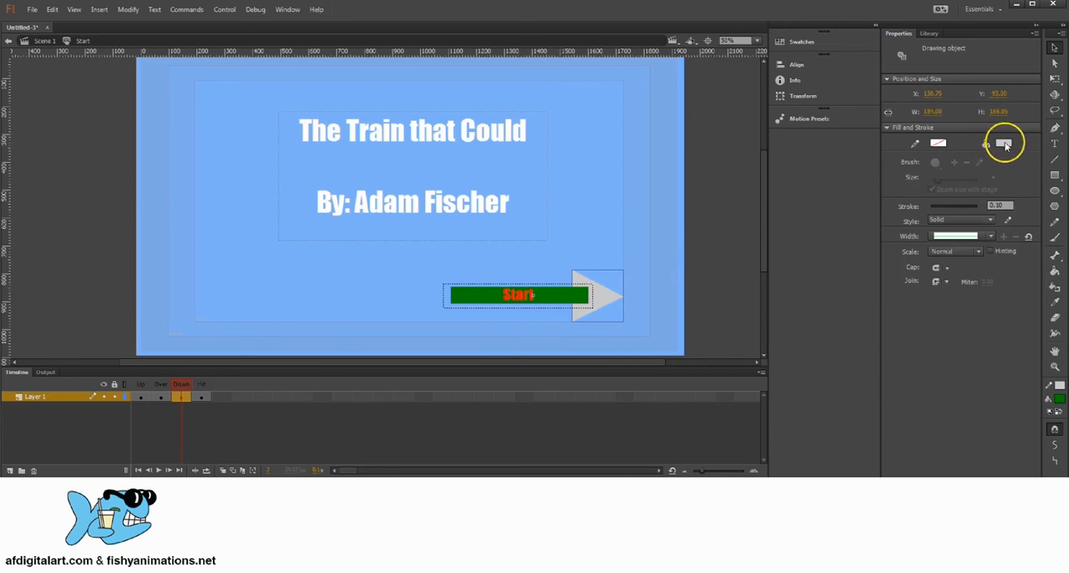
click(1005, 144)
click(878, 173)
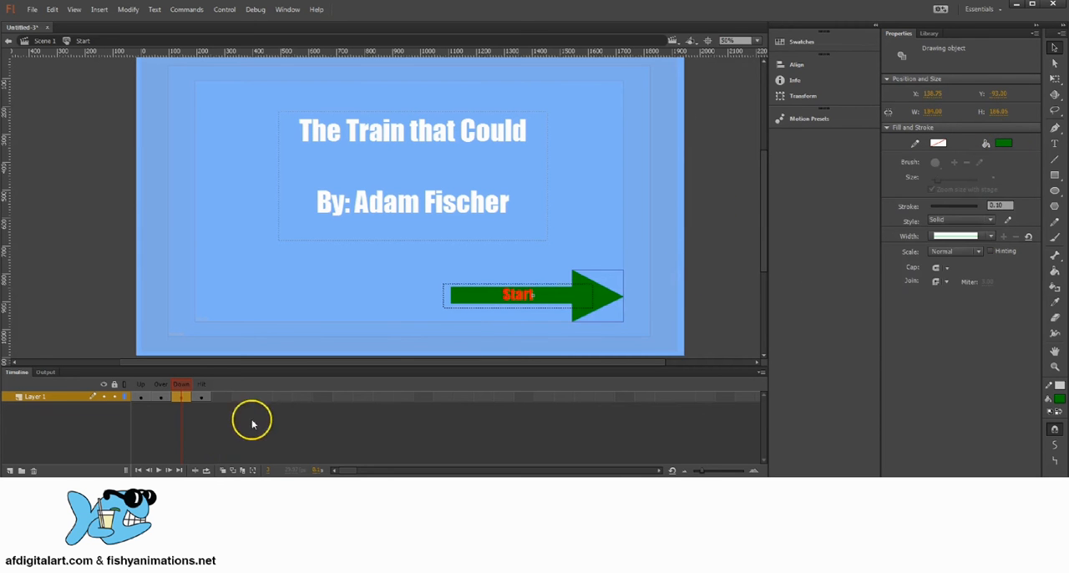
Draw a green rectangle about 706 by 256 px on the Hit frame, covering the whole arrow as the clickable area
click(201, 396)
click(1054, 176)
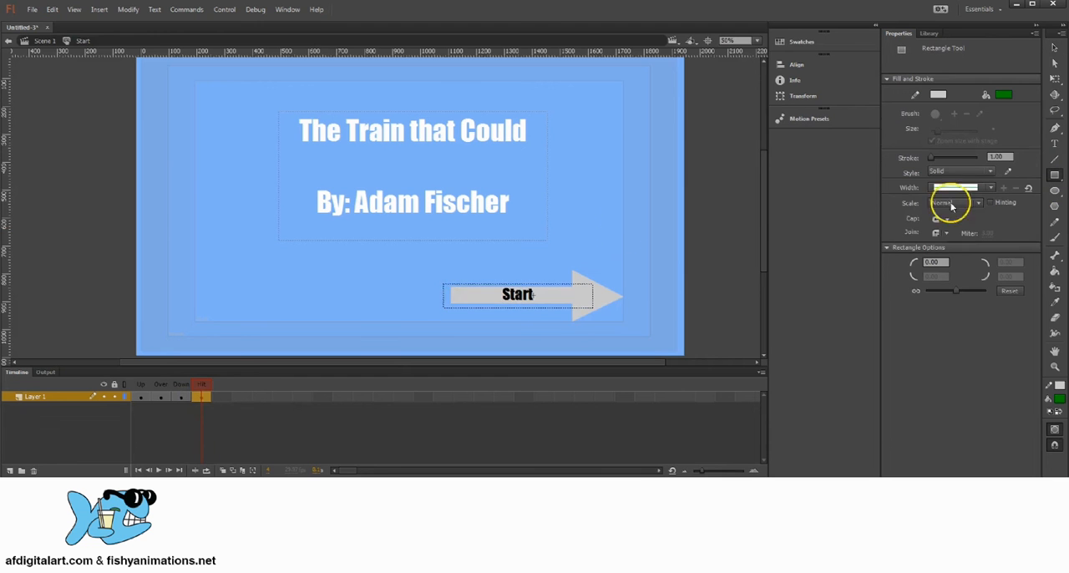
drag(428, 250, 622, 322)
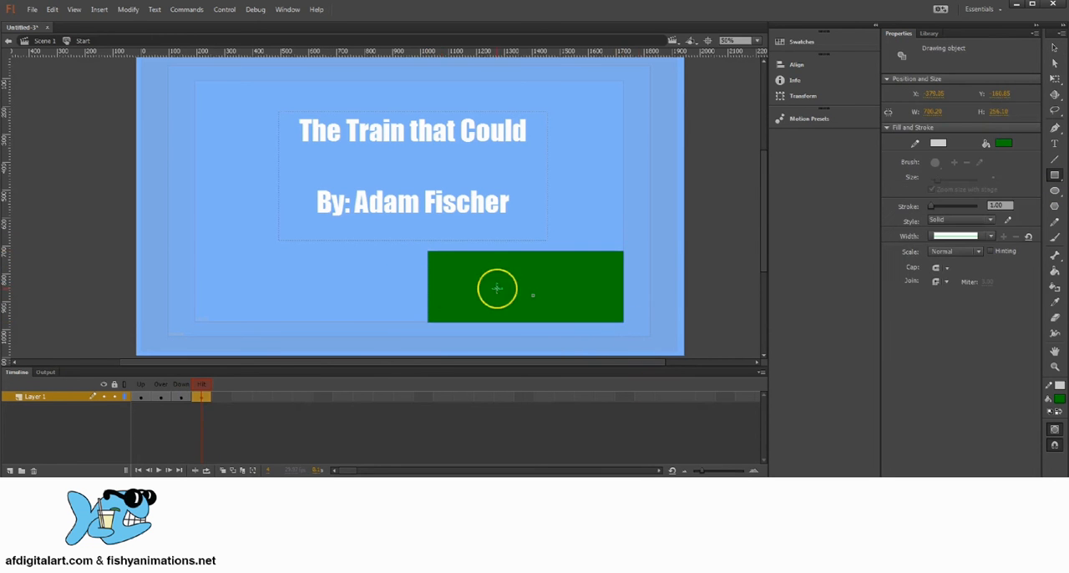
Step back through the Start button's frames to the Up state and return to Scene 1
click(177, 389)
drag(178, 390, 138, 393)
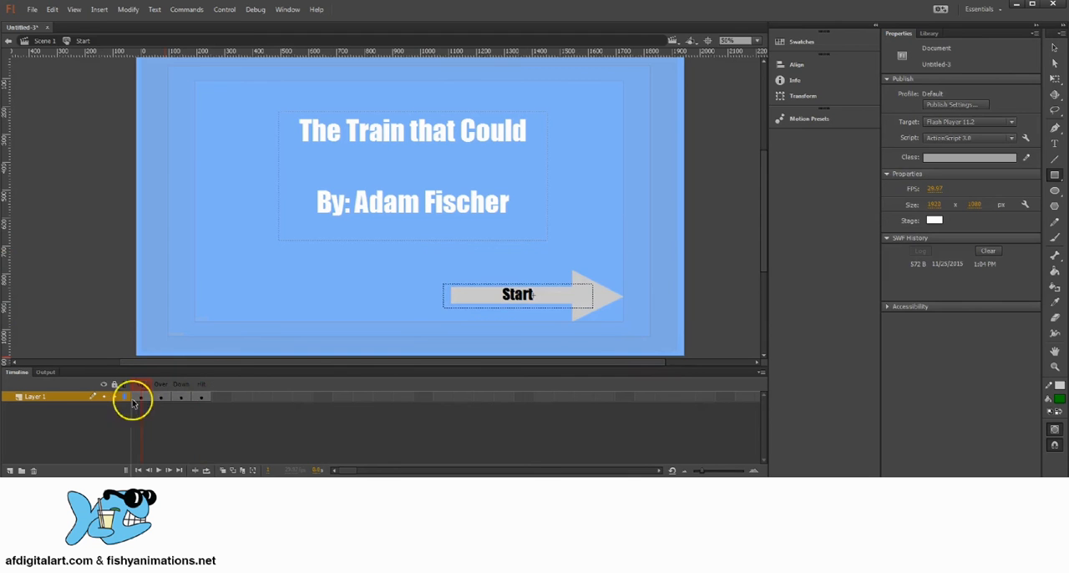
click(43, 41)
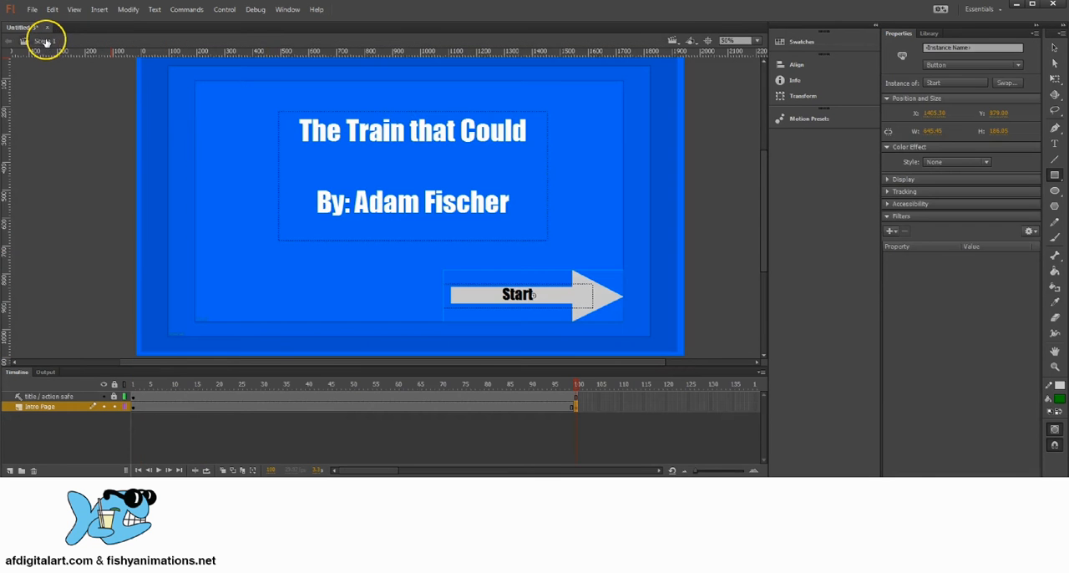
Test the movie to preview the title page with its Start button, and close the preview
click(224, 9)
click(237, 93)
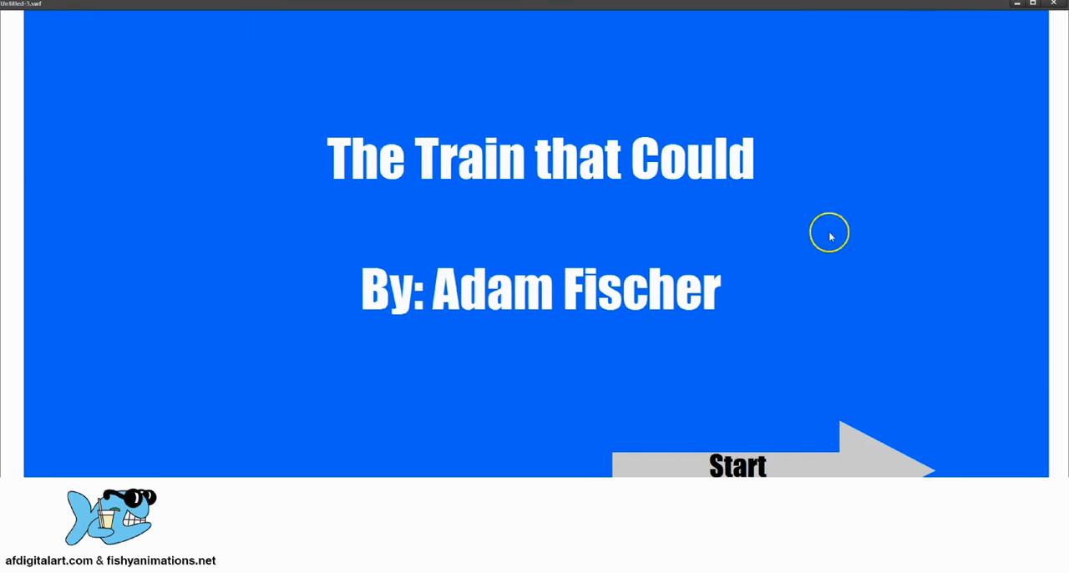
click(1053, 5)
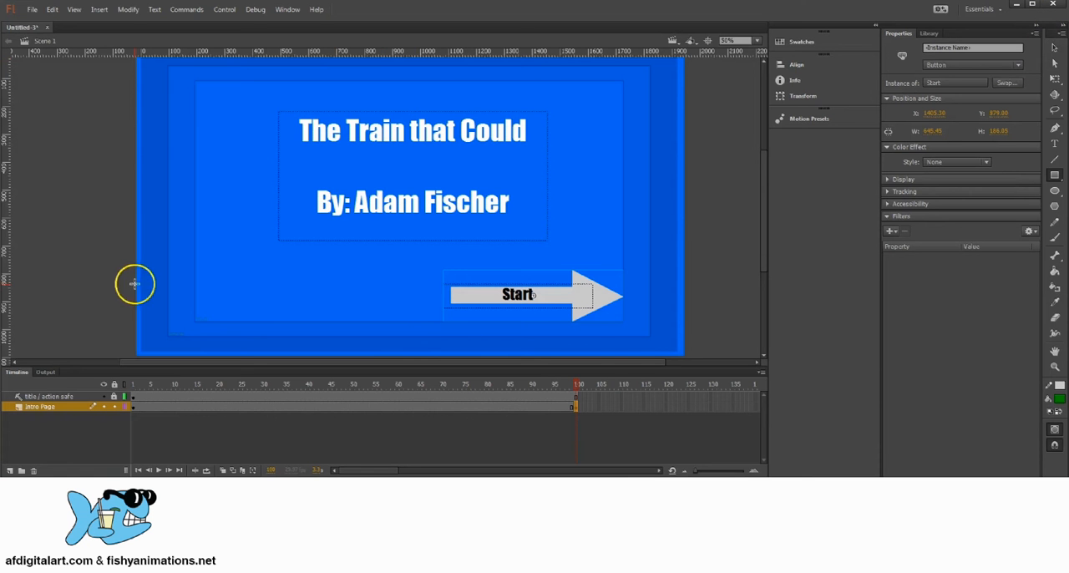
click(573, 384)
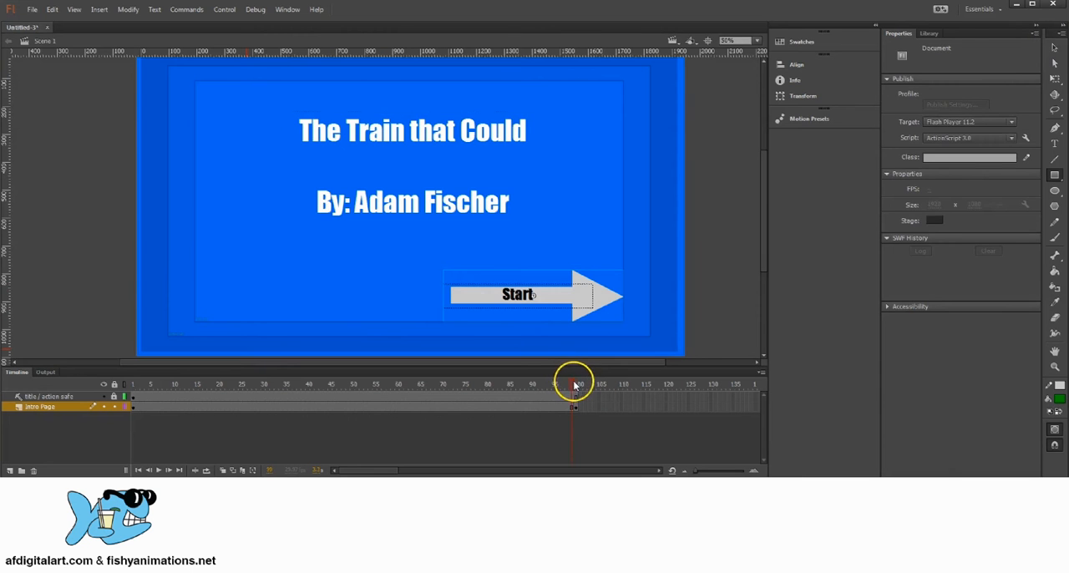
drag(573, 384, 576, 385)
click(928, 33)
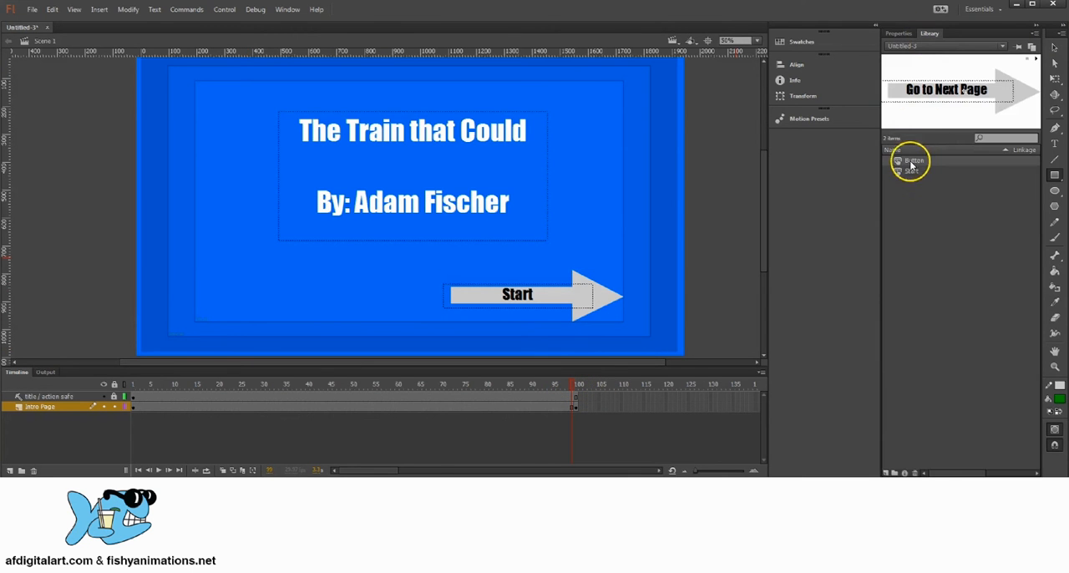
click(911, 164)
drag(902, 164, 604, 207)
click(1055, 48)
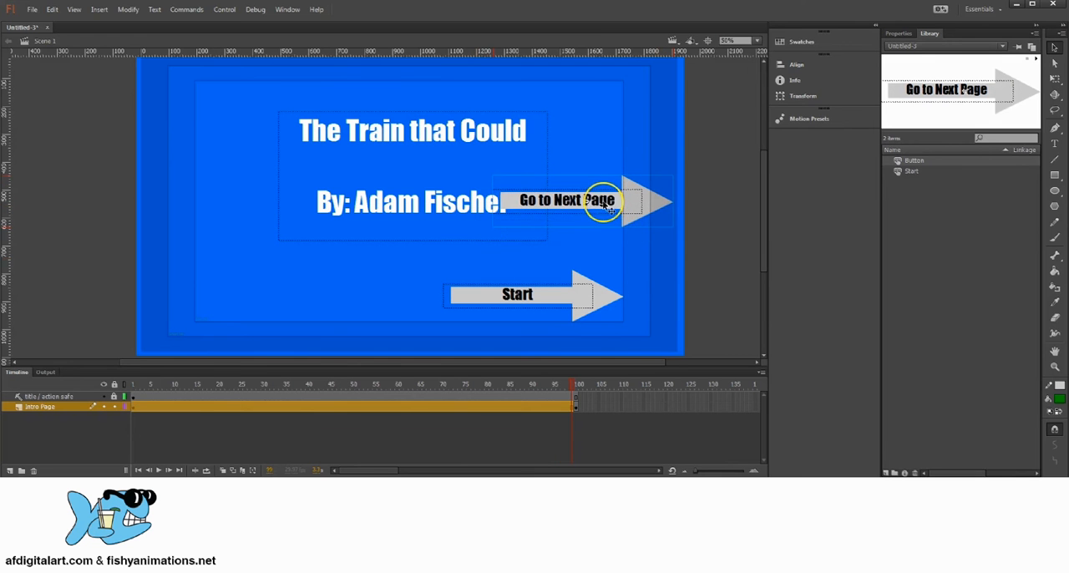
key(Delete)
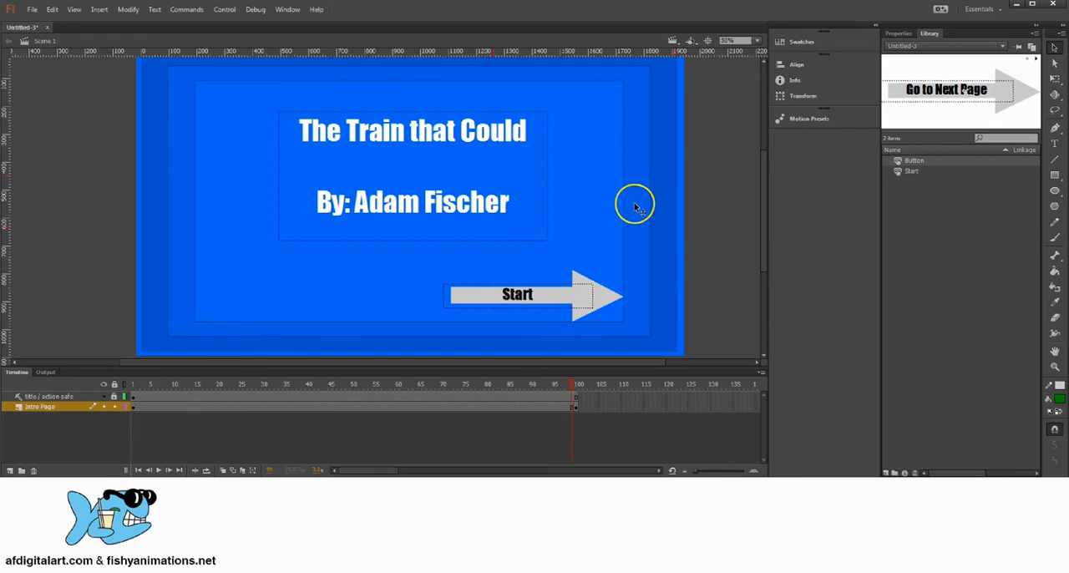
click(564, 403)
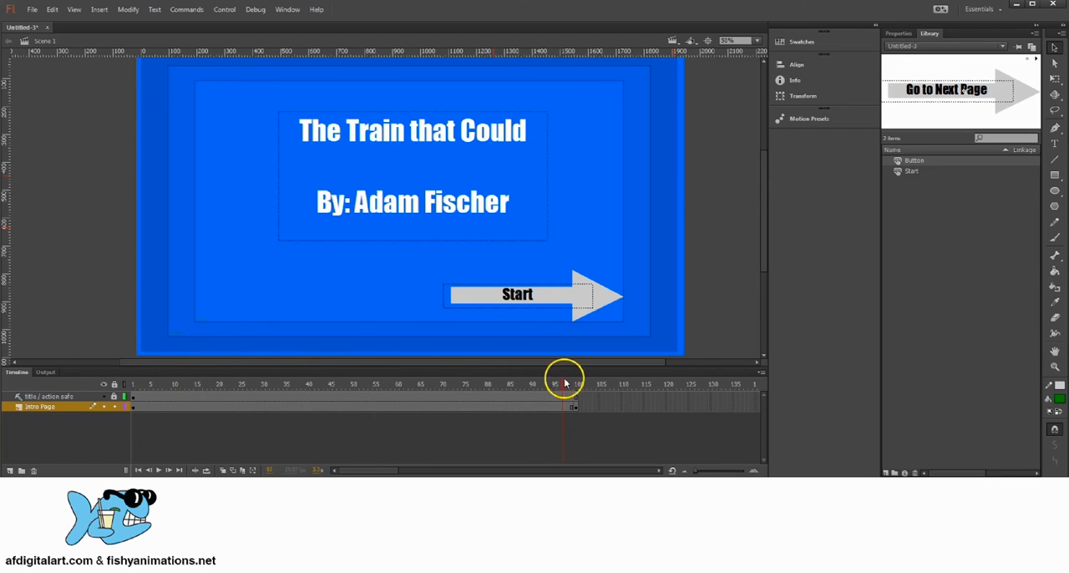
drag(565, 383, 578, 385)
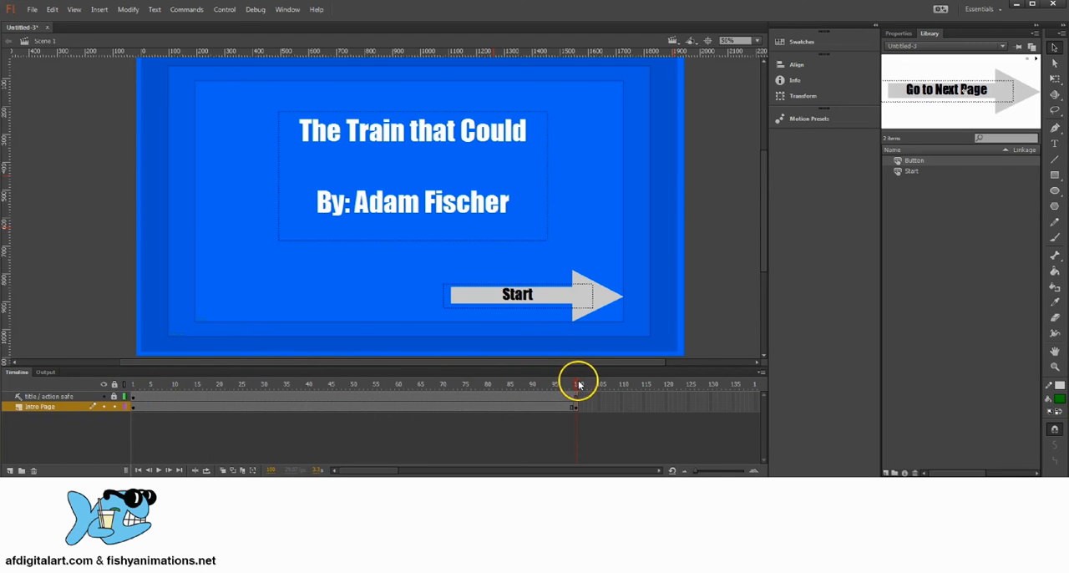
click(135, 407)
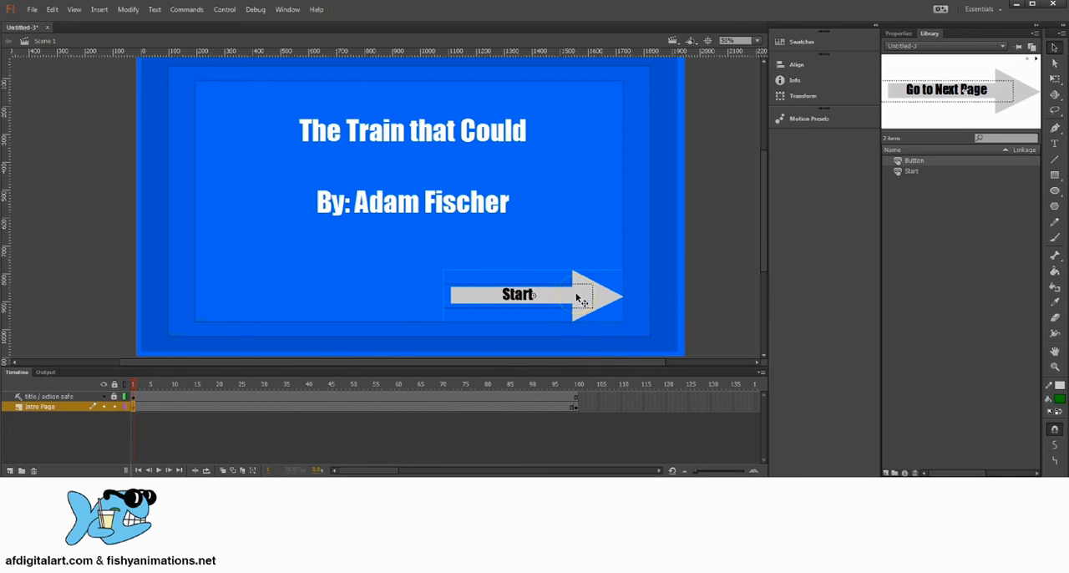
click(576, 386)
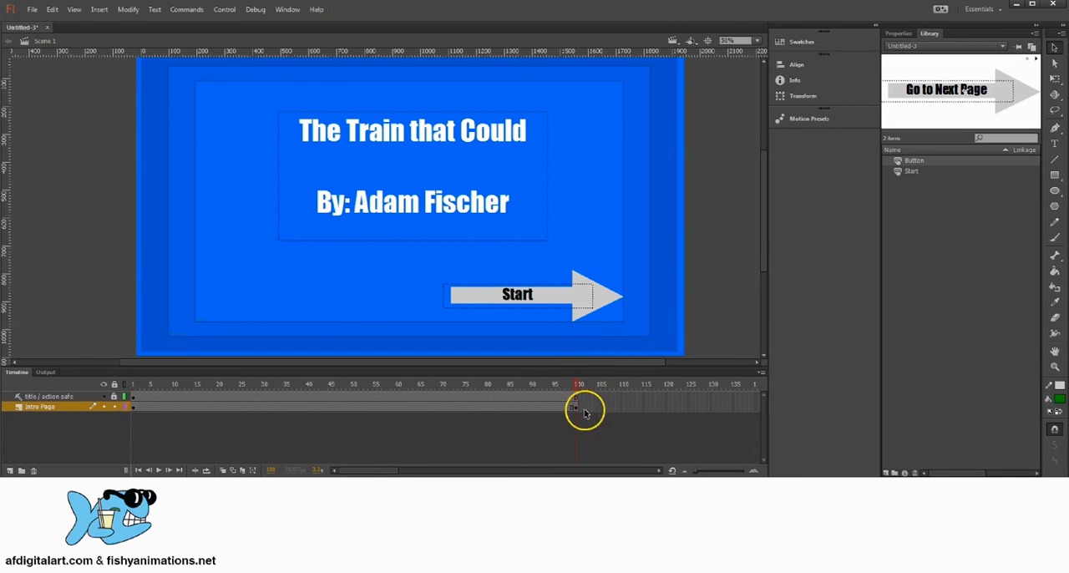
click(576, 406)
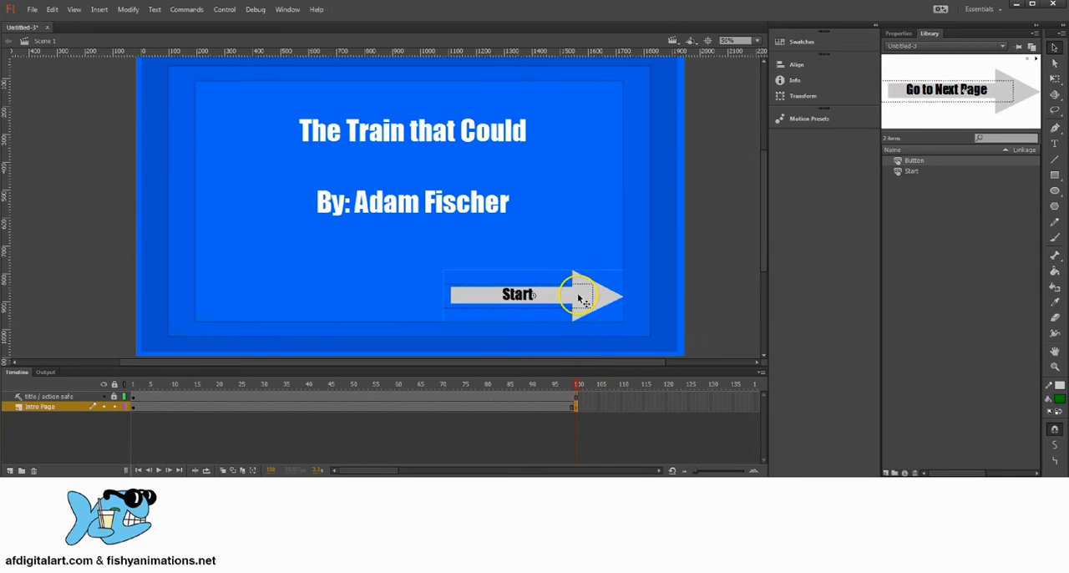
Add a new layer directly above the Intro Page layer and name it Scene1
drag(582, 389, 117, 384)
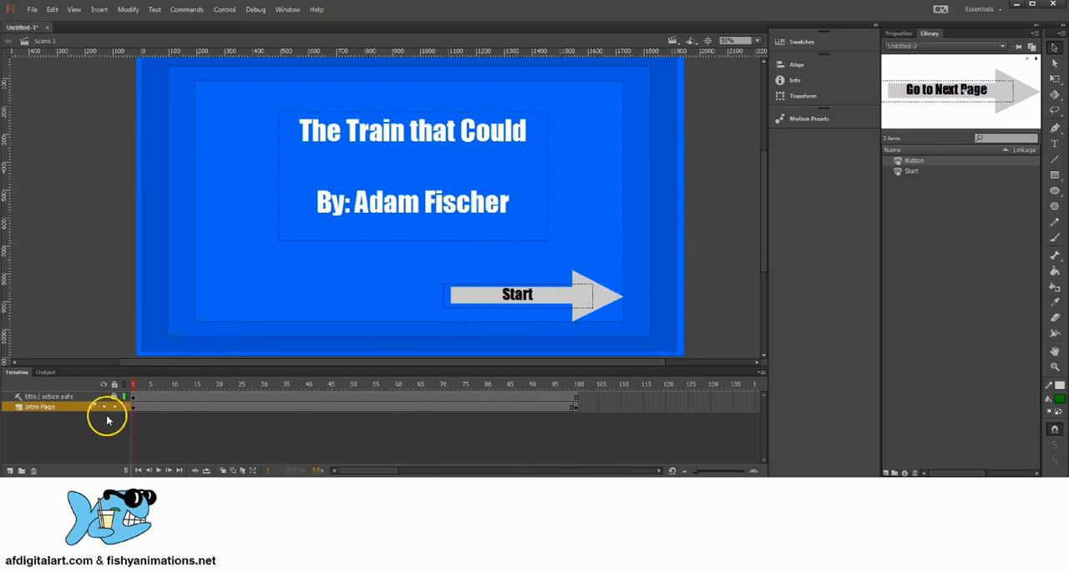
click(10, 471)
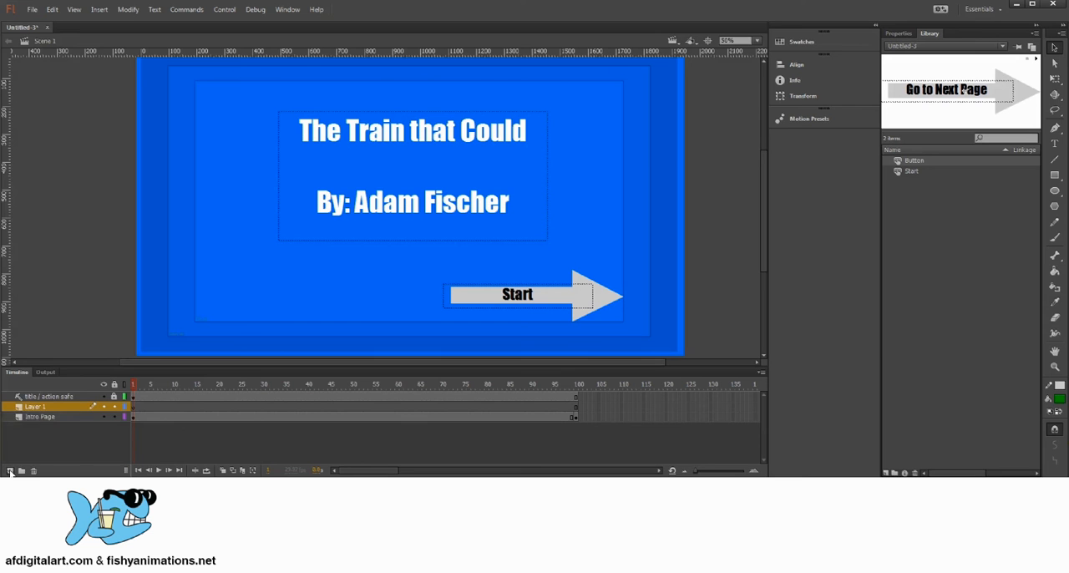
click(35, 409)
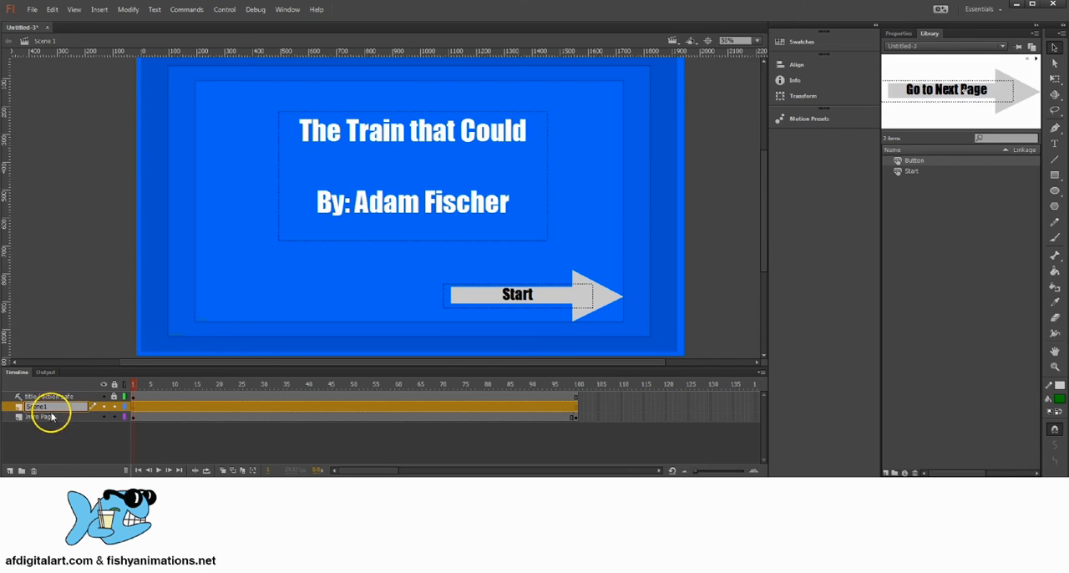
drag(50, 407, 24, 408)
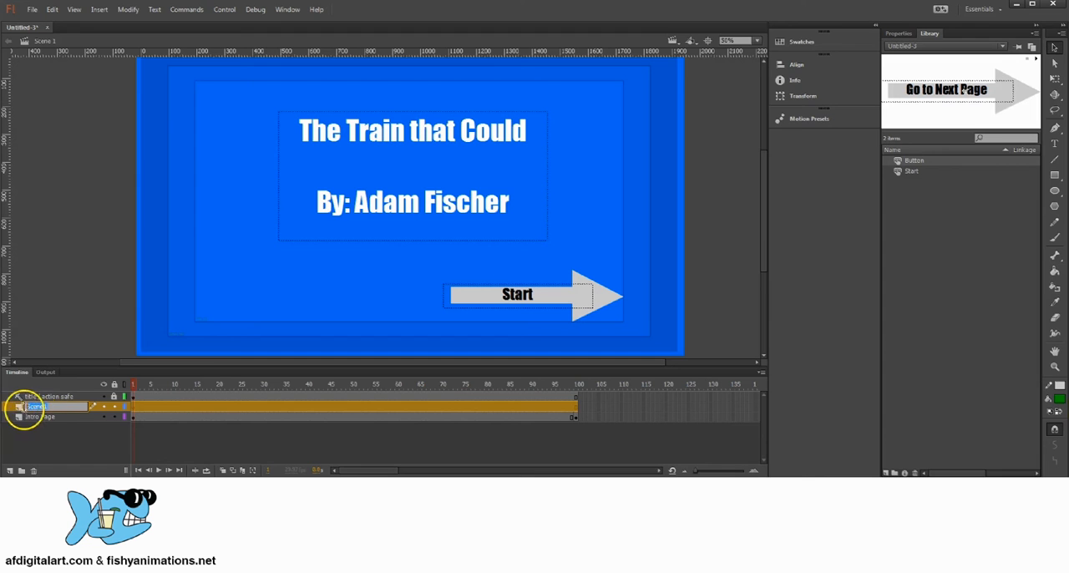
click(69, 433)
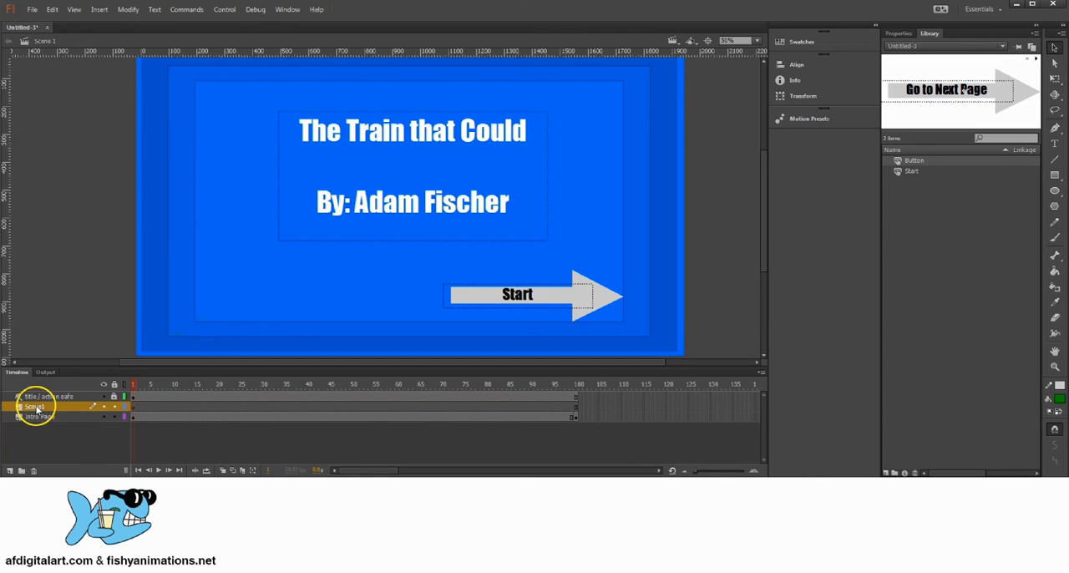
double_click(35, 406)
click(59, 434)
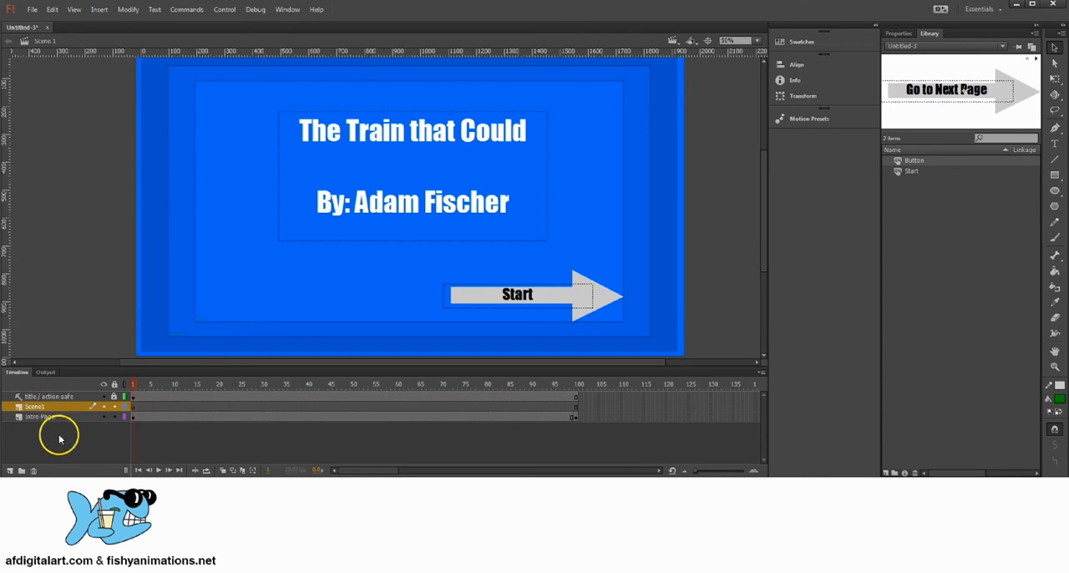
click(72, 407)
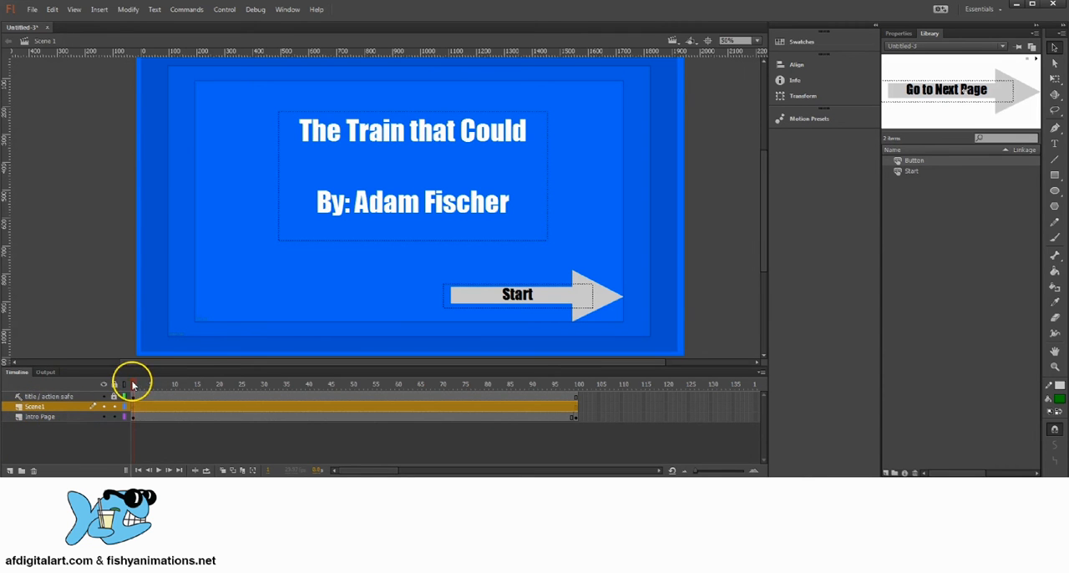
mouse_move(133, 385)
mouse_down()
mouse_move(579, 364)
mouse_move(124, 382)
mouse_up()
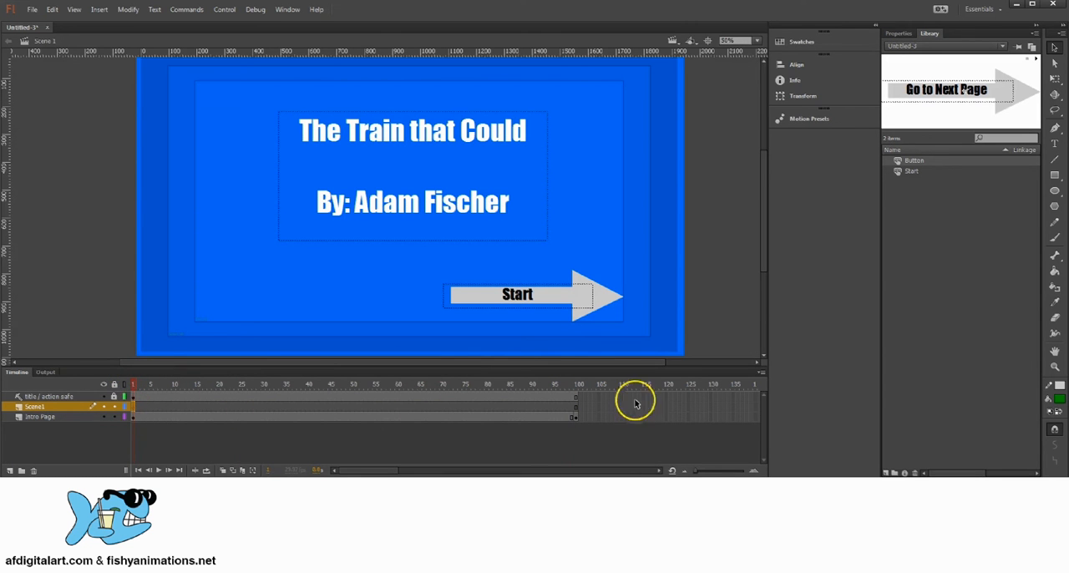
click(584, 397)
click(582, 407)
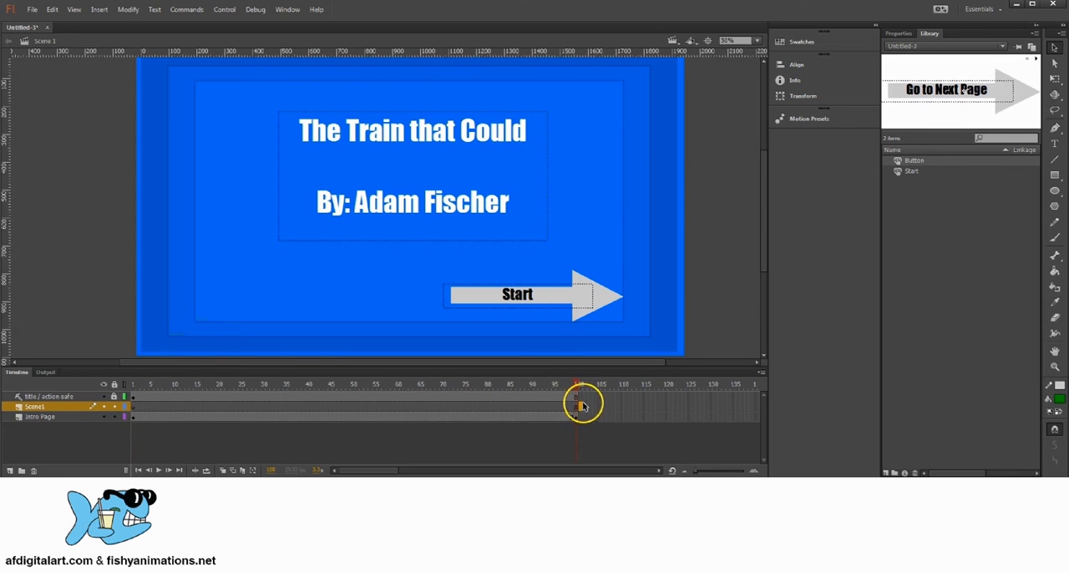
click(583, 397)
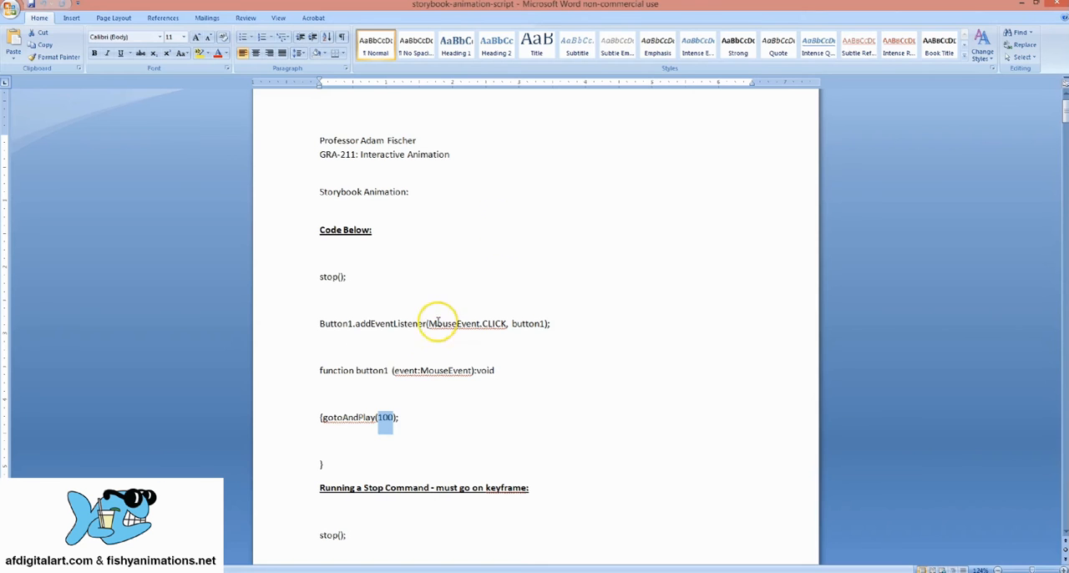
click(392, 418)
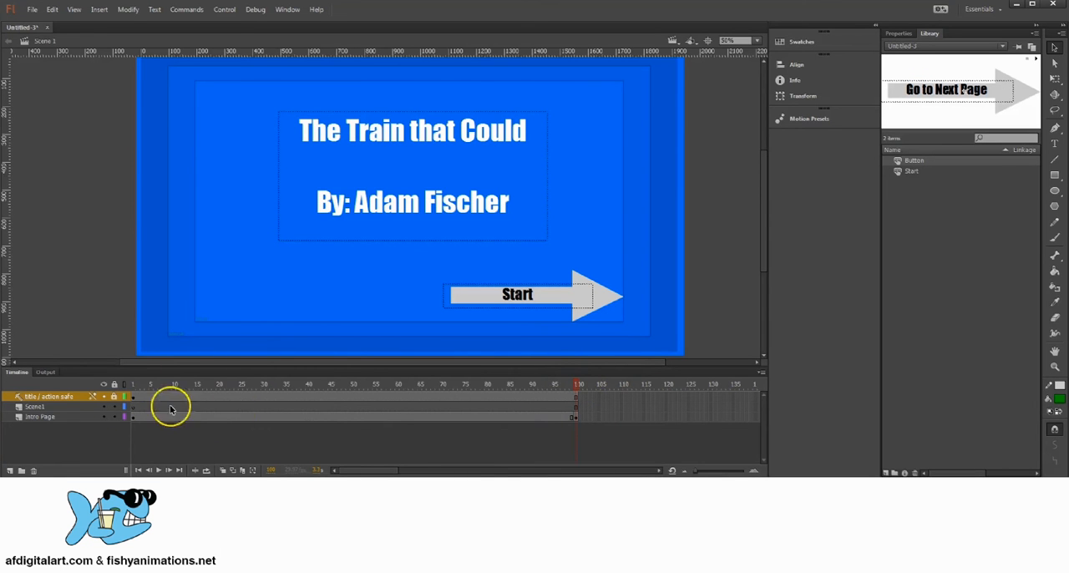
click(578, 406)
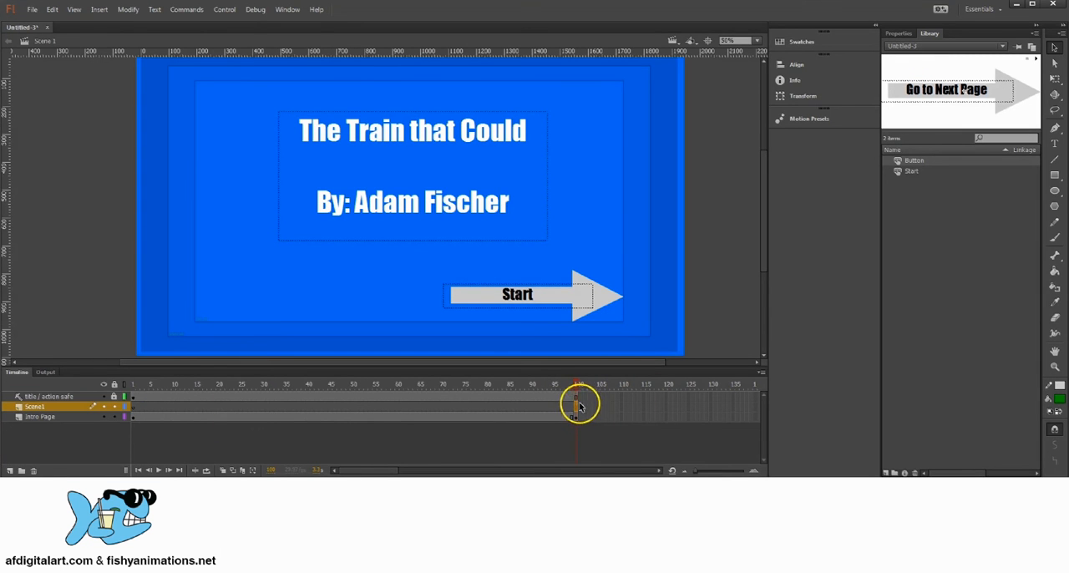
Extend the Scene1 layer to frame 200 by inserting frames across frames 101 to 200
drag(579, 406, 221, 409)
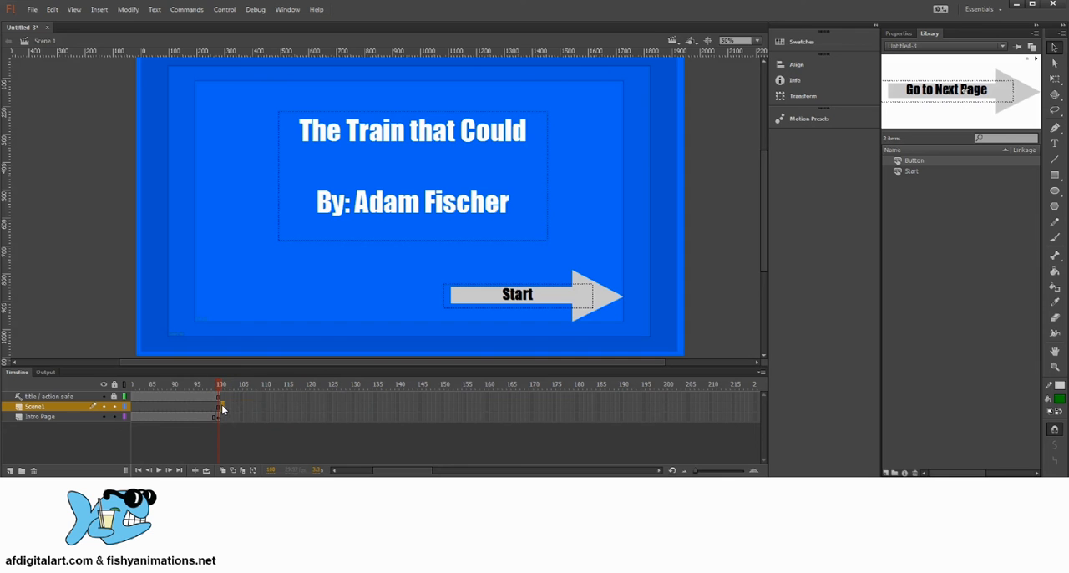
drag(221, 409, 666, 405)
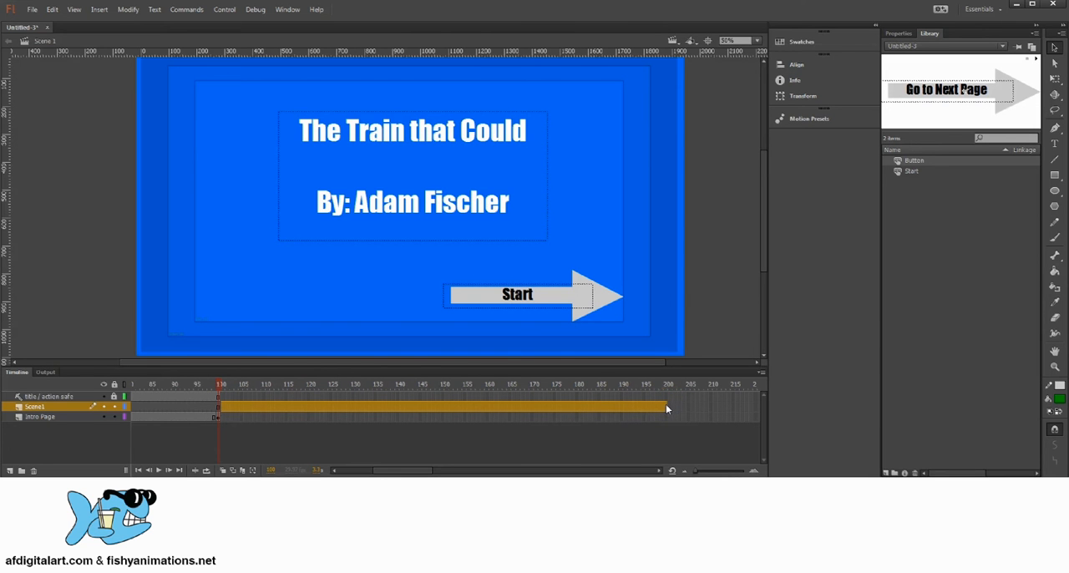
key(F6)
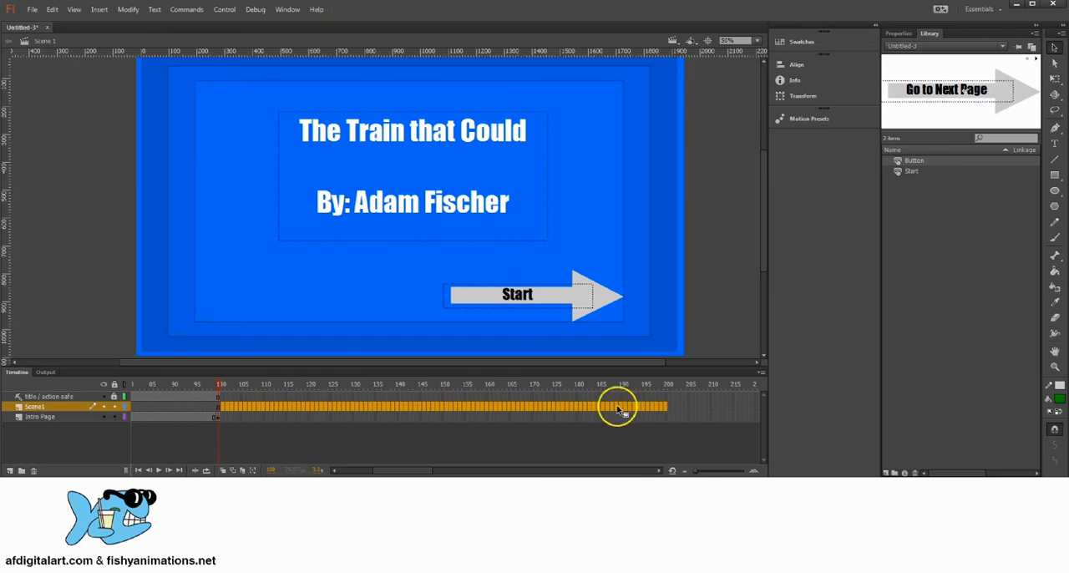
right_click(347, 405)
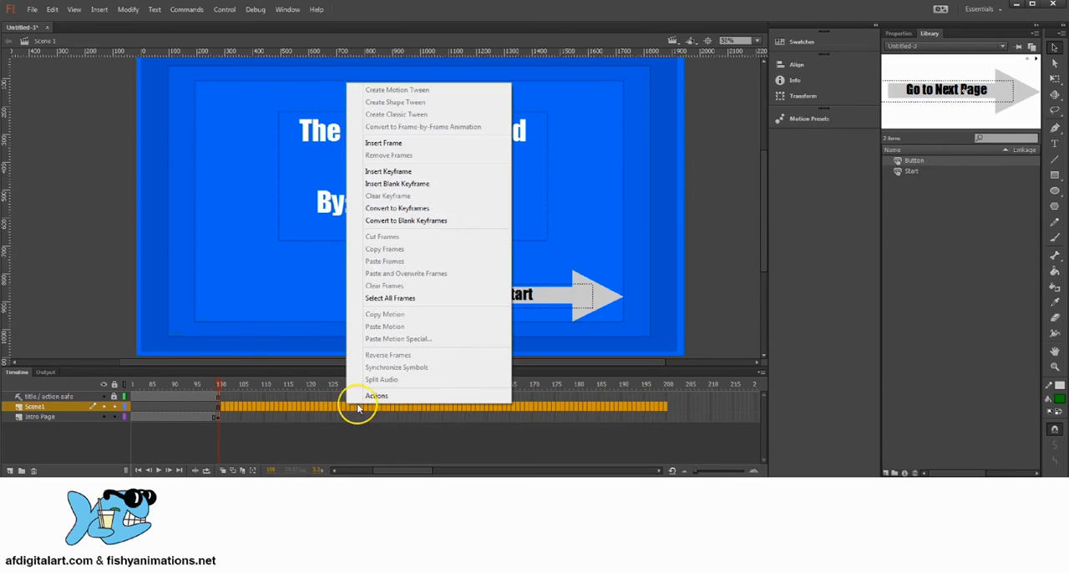
click(421, 144)
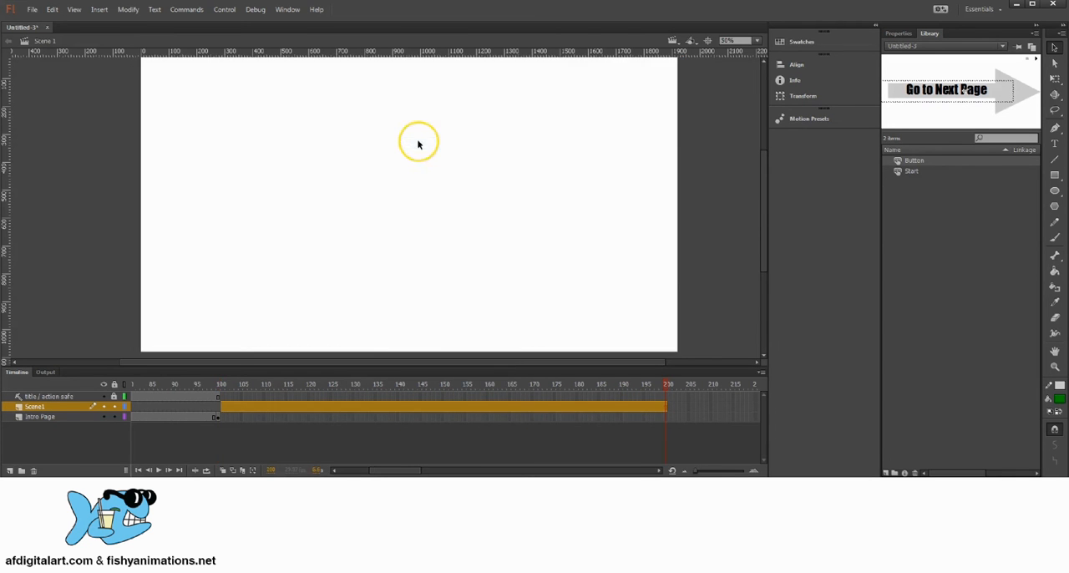
click(373, 410)
drag(215, 409, 666, 405)
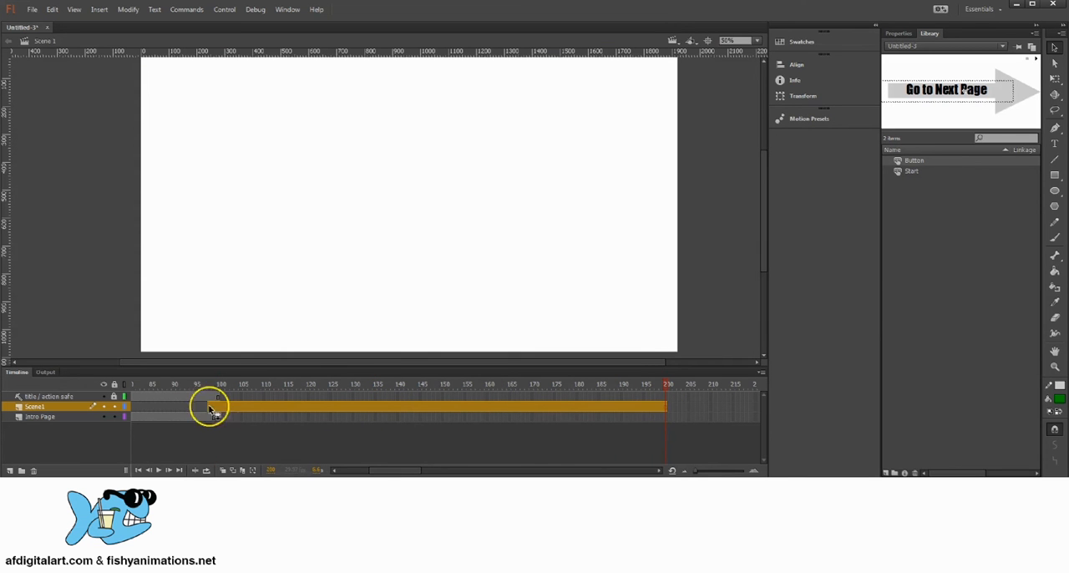
click(320, 407)
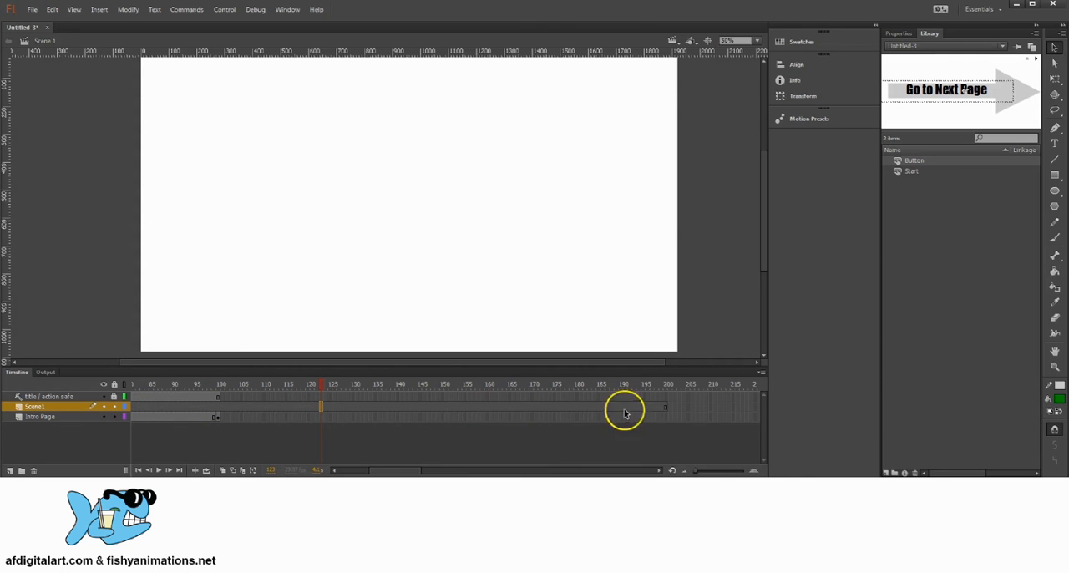
Insert a keyframe at frame 101 of the Scene1 layer and keep that frame selected
click(661, 408)
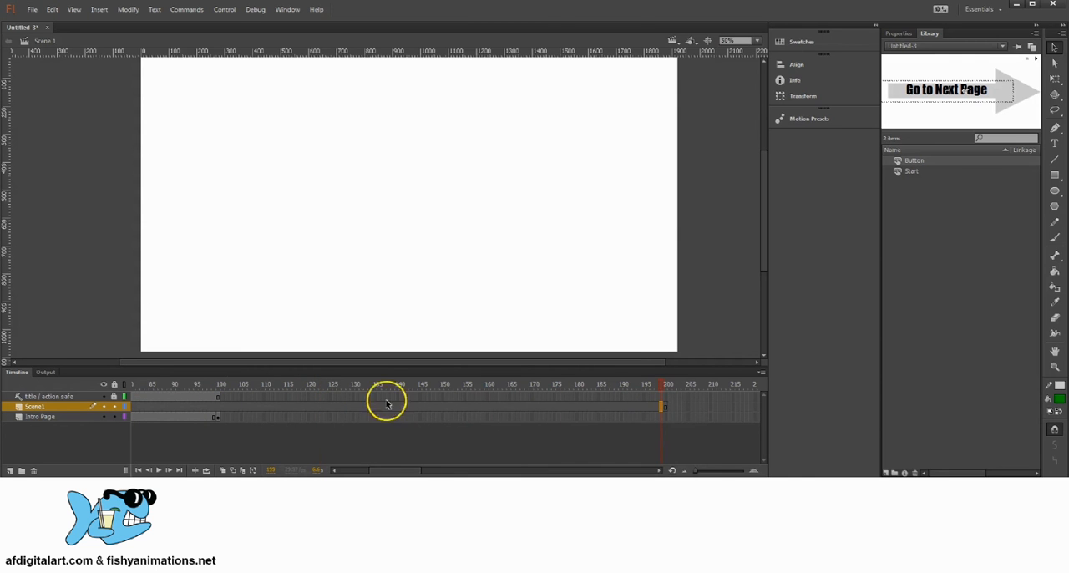
click(233, 408)
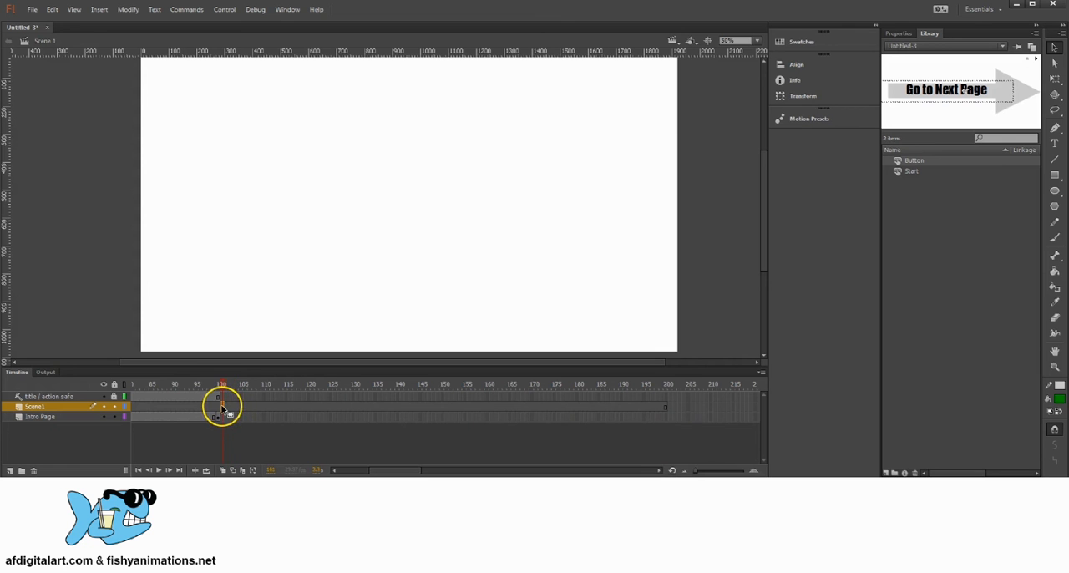
drag(221, 408, 297, 407)
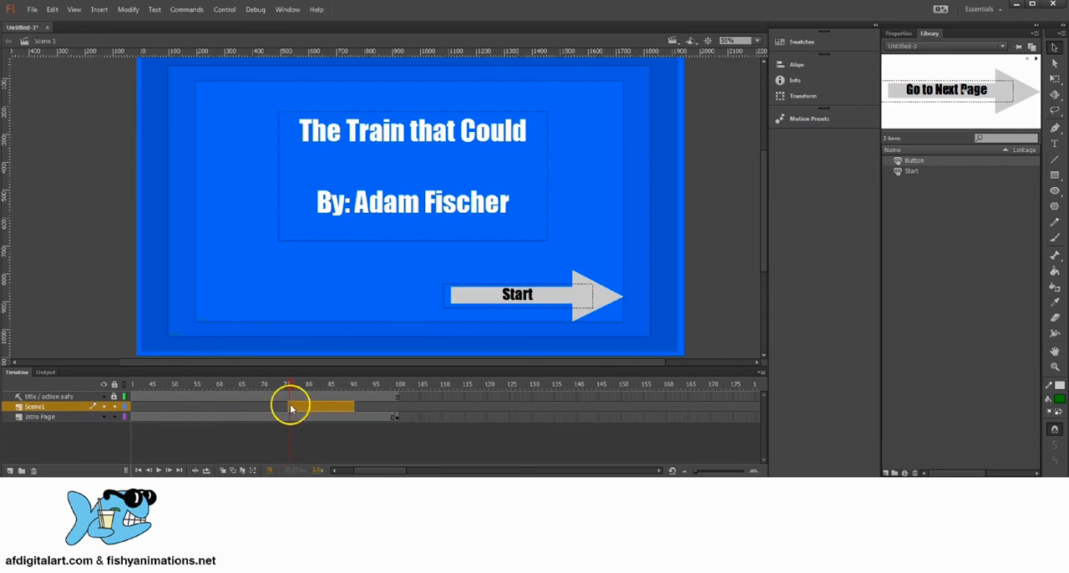
click(393, 407)
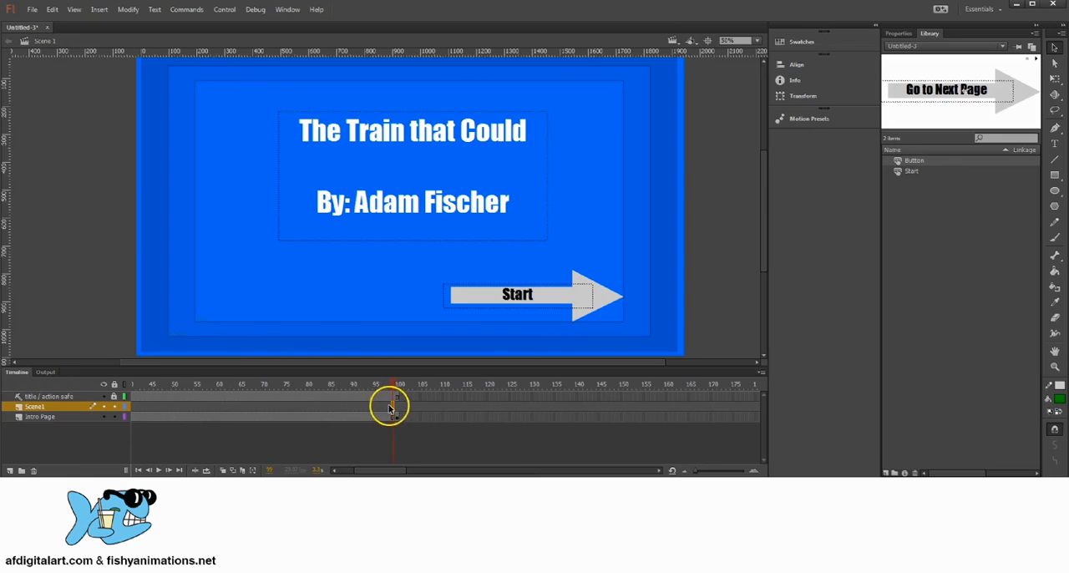
drag(390, 408, 401, 409)
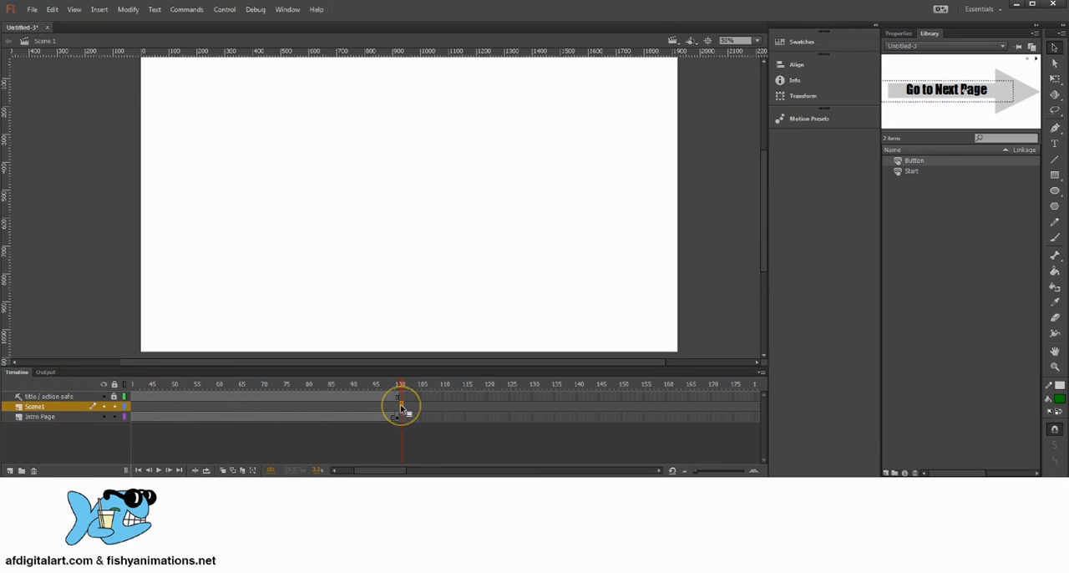
right_click(402, 408)
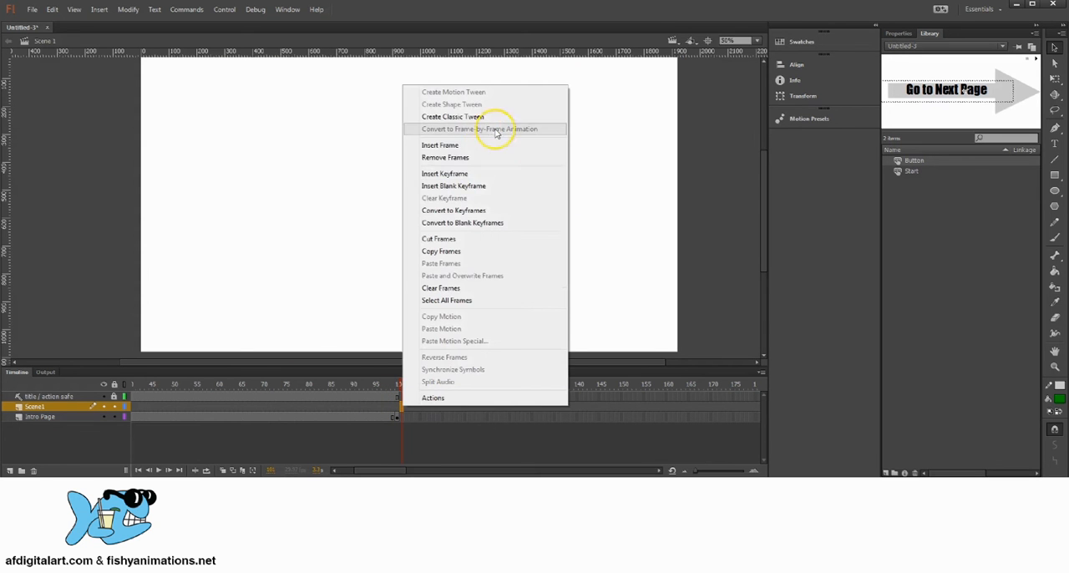
click(444, 174)
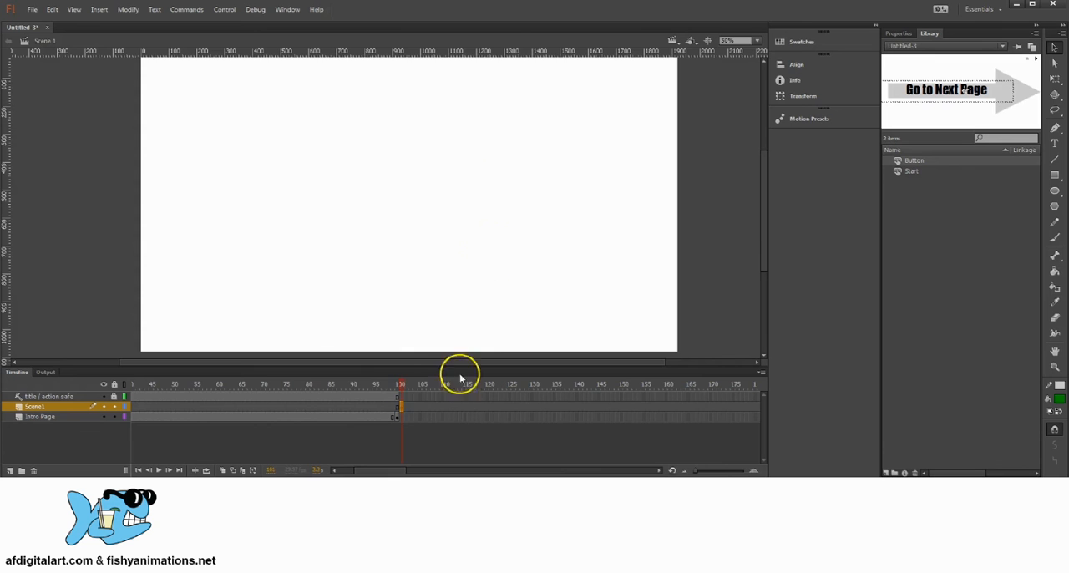
drag(410, 387, 403, 386)
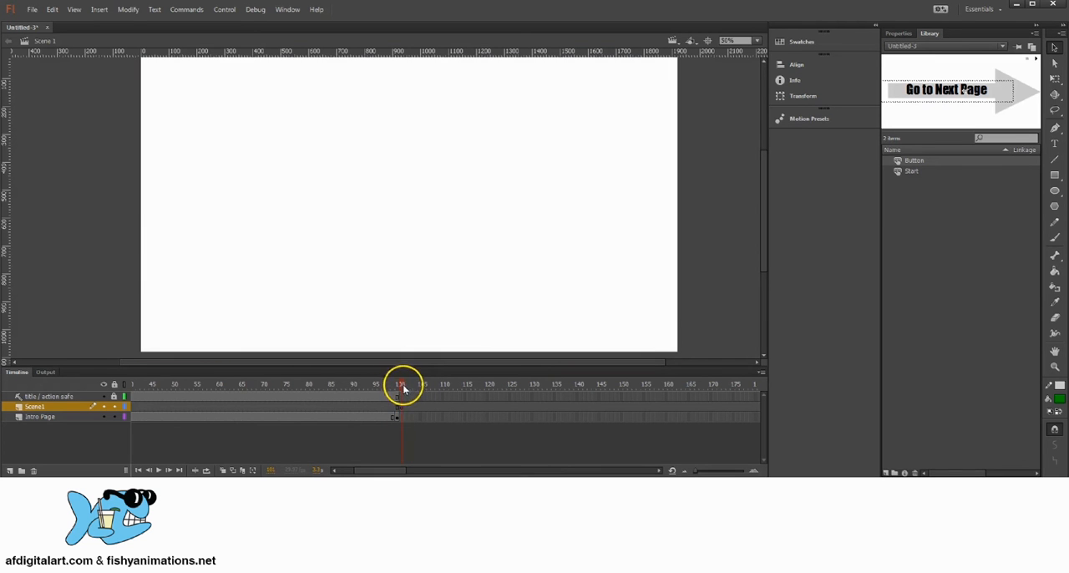
click(415, 408)
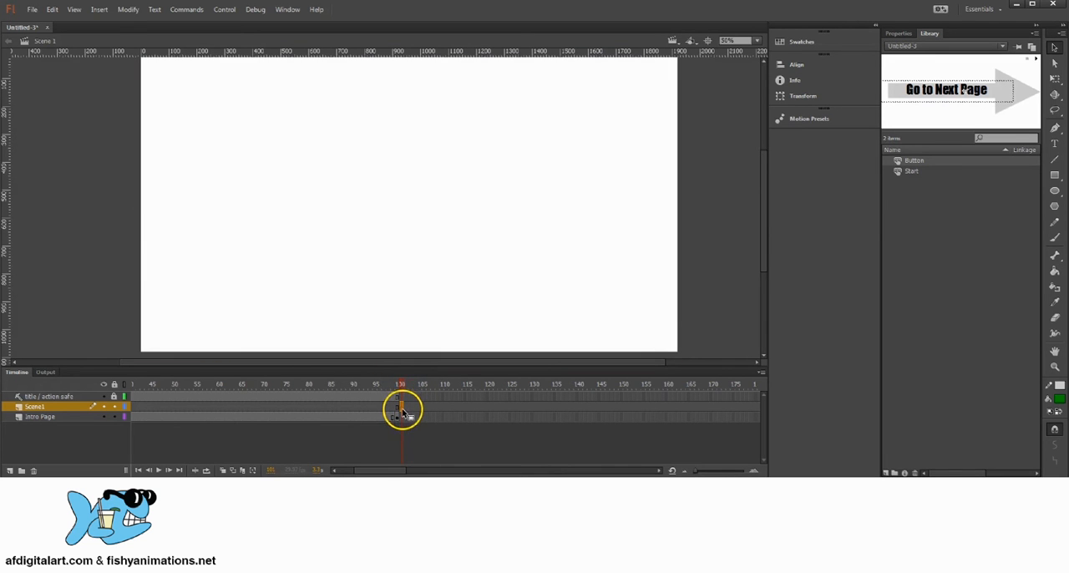
click(410, 408)
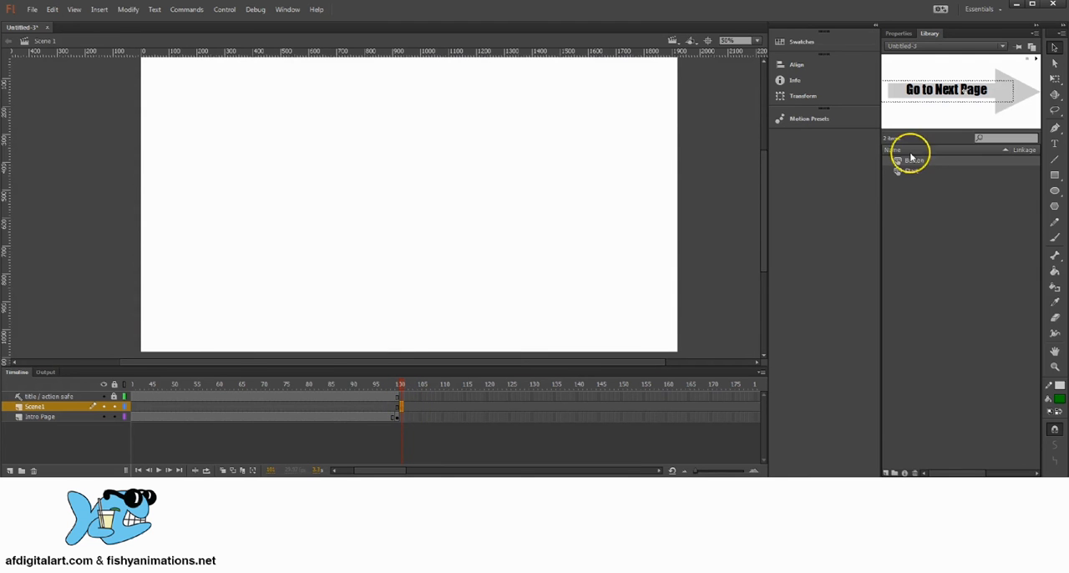
Draw a green rectangle of about 1970 × 1116 px over the whole stage at frame 101 of Scene1
mouse_move(454, 191)
mouse_down()
mouse_move(460, 203)
mouse_move(470, 195)
mouse_up()
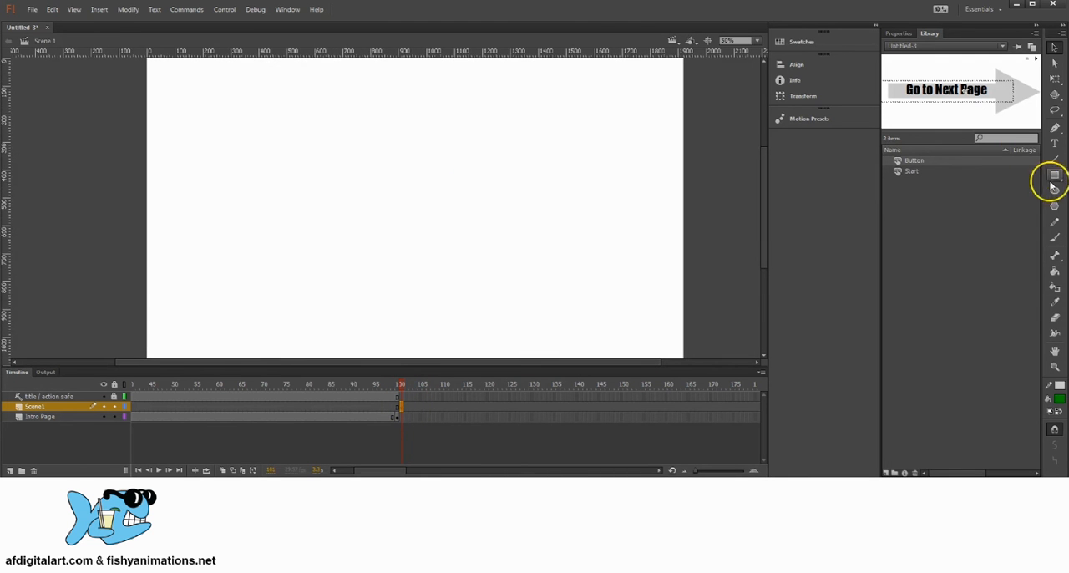
key(z)
alt+click(451, 229)
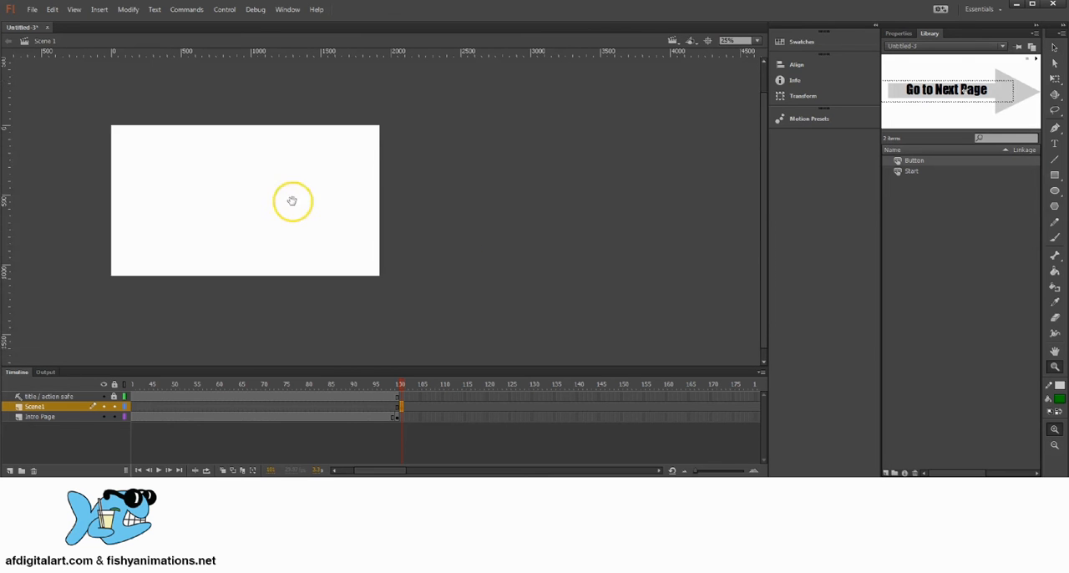
drag(482, 208, 482, 214)
click(270, 215)
drag(318, 223, 397, 219)
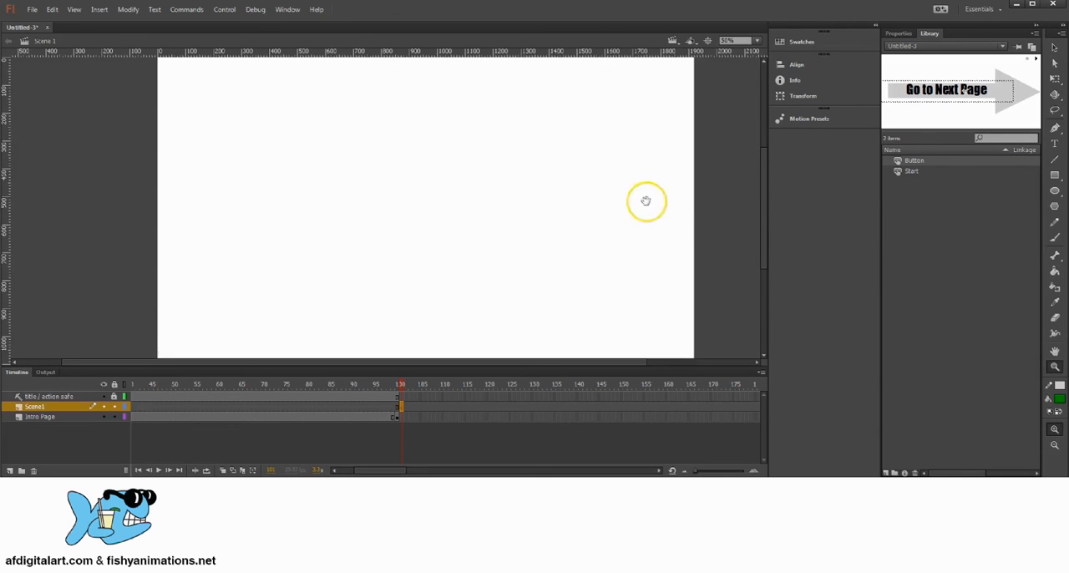
click(1054, 174)
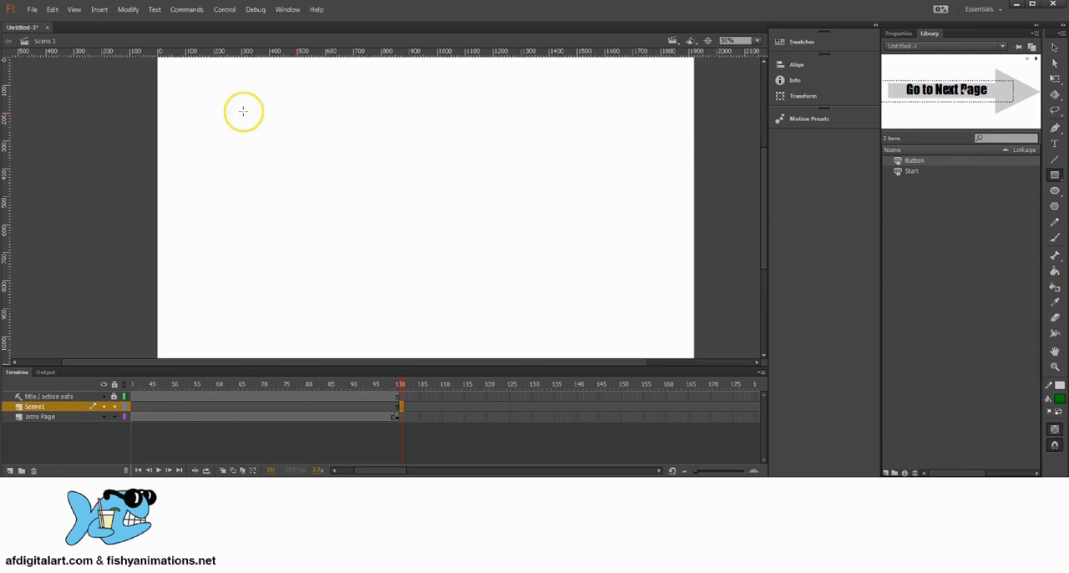
drag(242, 110, 325, 125)
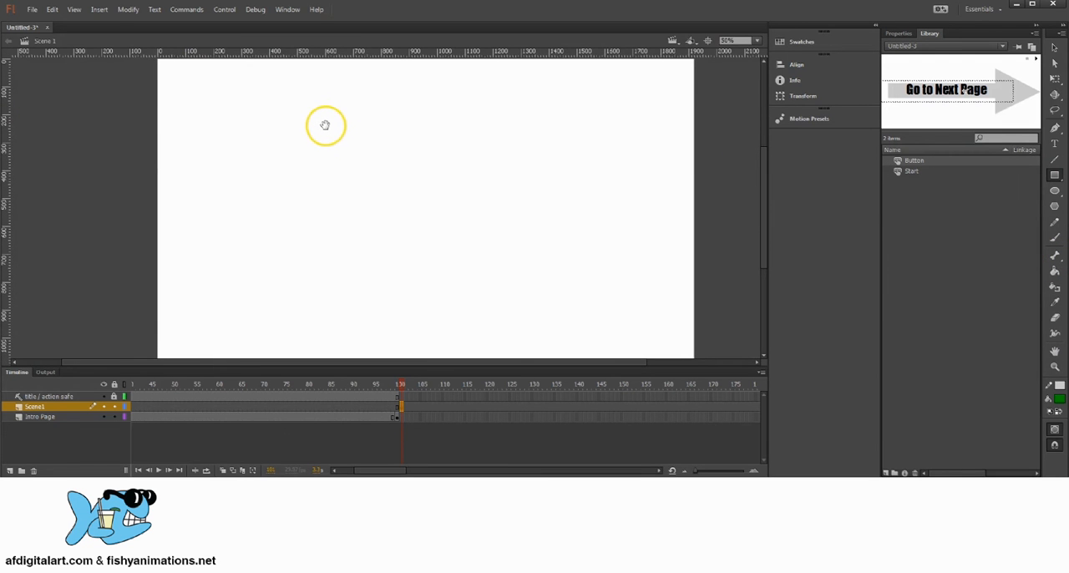
mouse_move(152, 57)
mouse_down()
mouse_move(206, 65)
mouse_move(733, 279)
mouse_move(702, 358)
mouse_move(694, 353)
mouse_move(705, 368)
mouse_up()
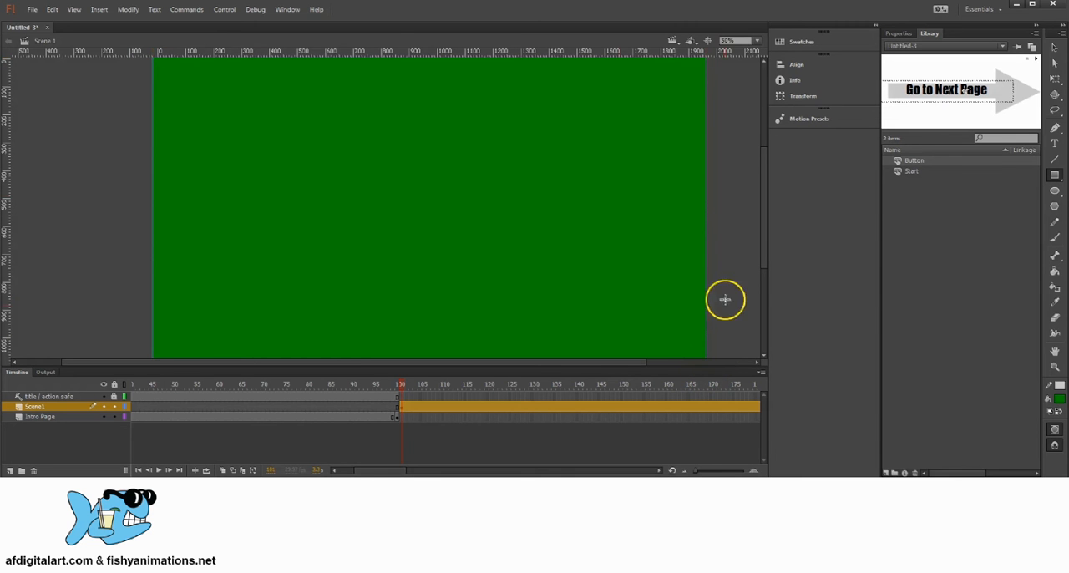
Recolour the background rectangle's fill to a solid blue, trying a cyan blue before a deeper medium blue
mouse_move(410, 239)
mouse_down()
mouse_move(414, 280)
mouse_move(406, 224)
mouse_move(405, 248)
mouse_up()
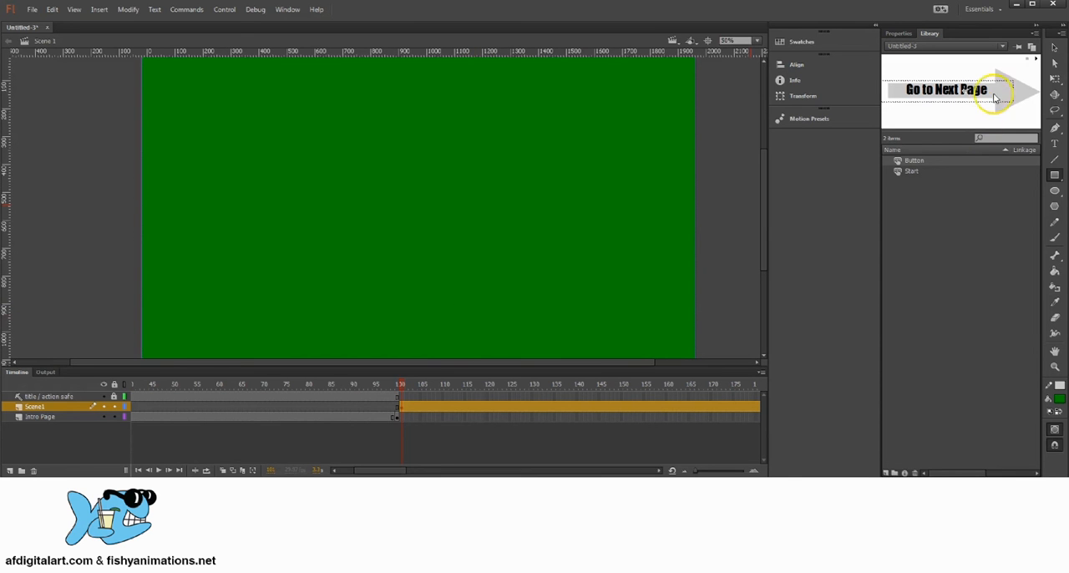
click(1054, 48)
click(903, 34)
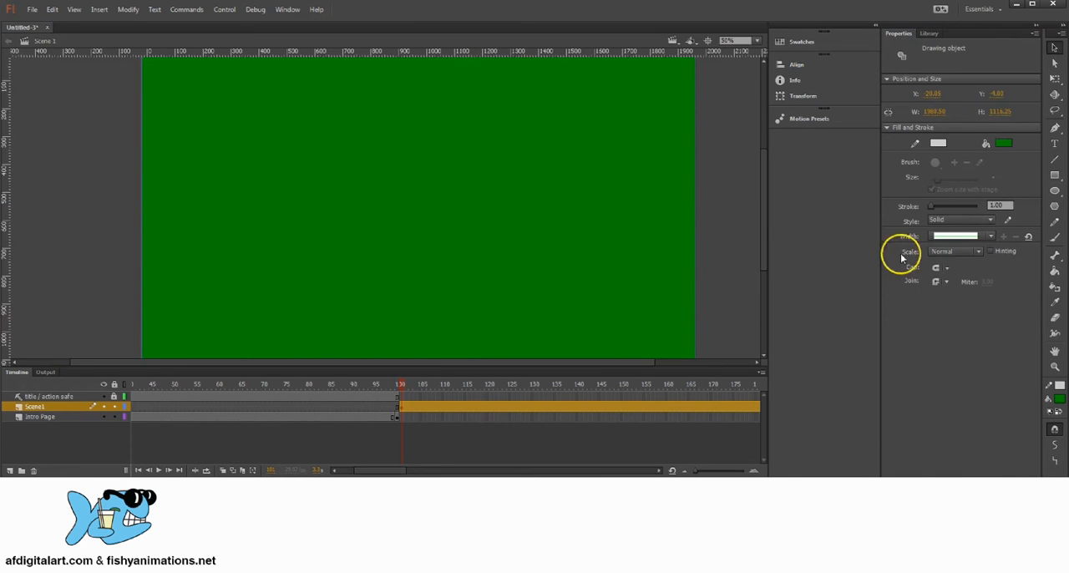
click(1005, 145)
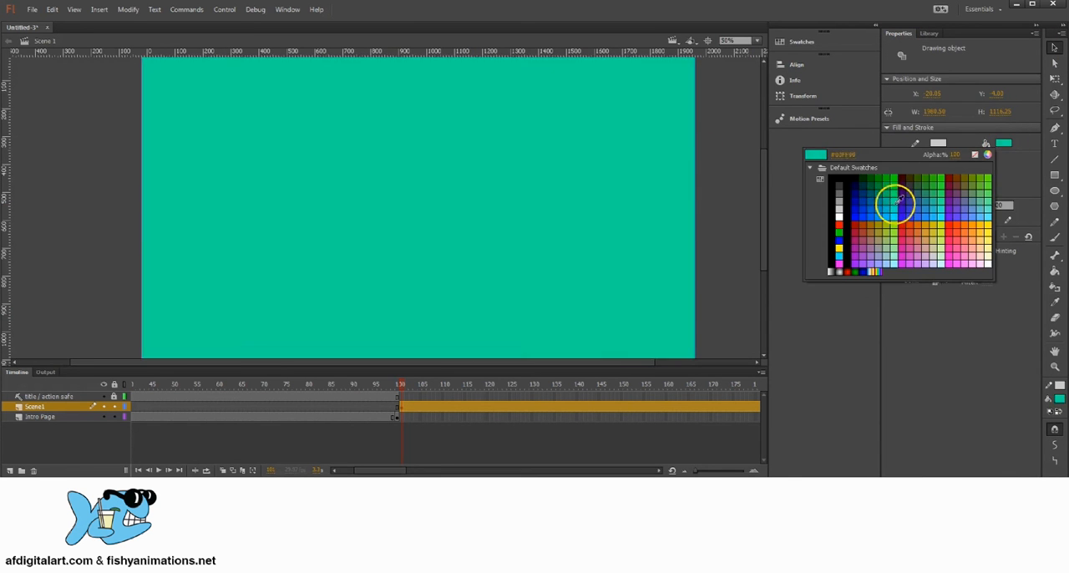
click(889, 204)
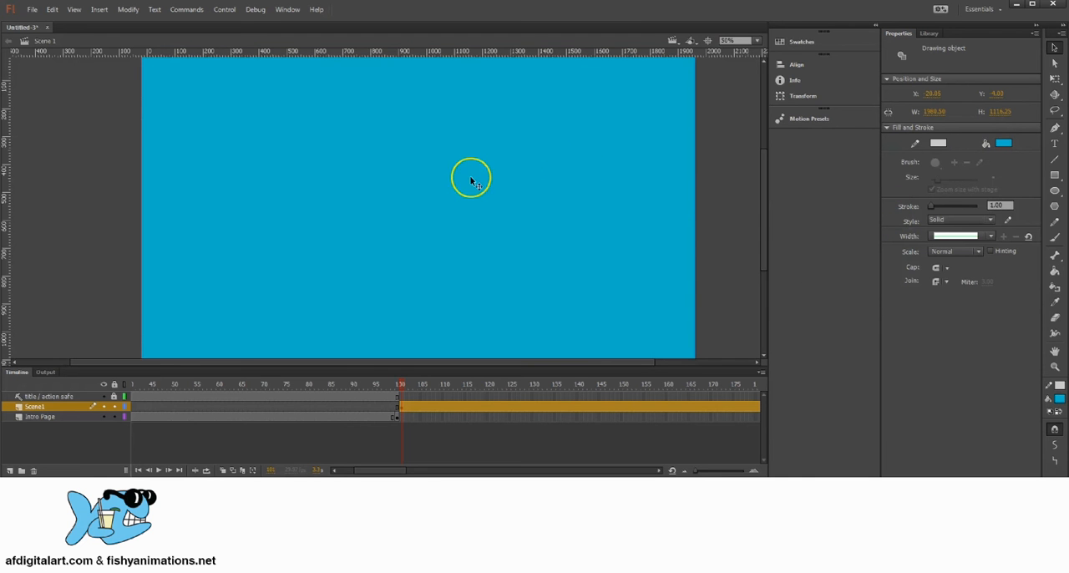
click(1003, 144)
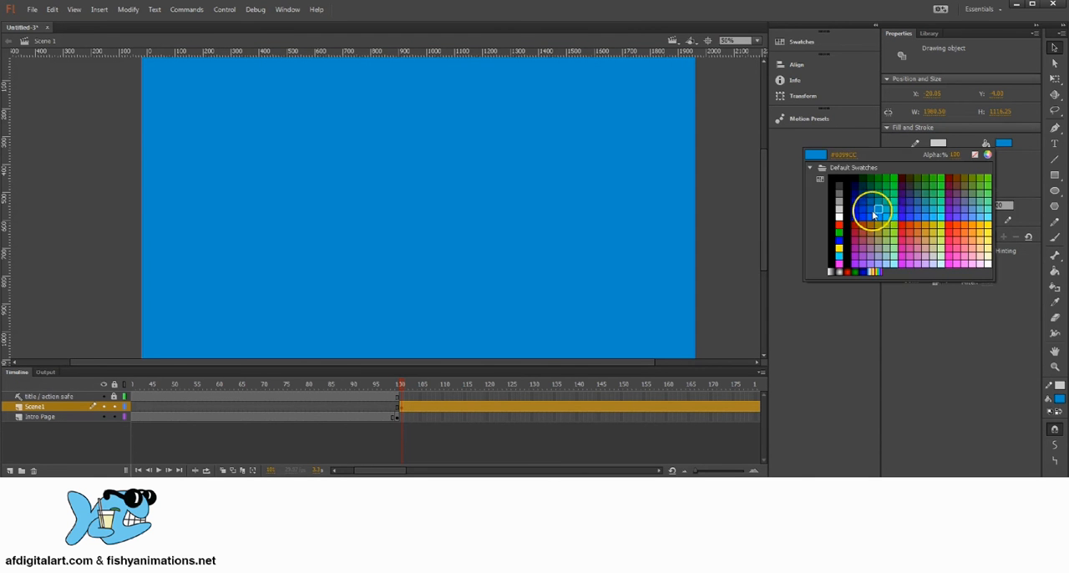
click(873, 215)
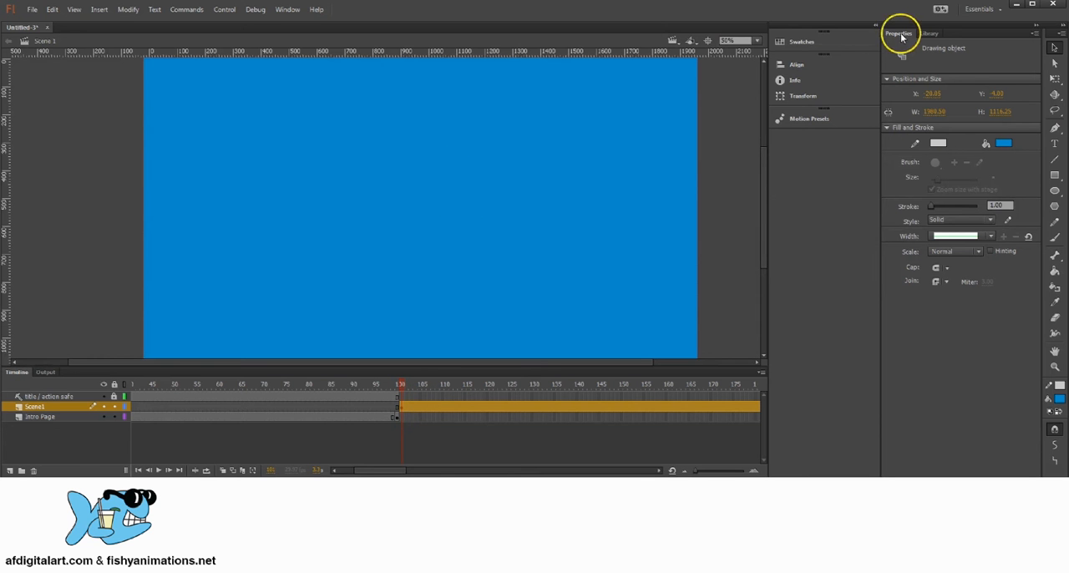
mouse_move(482, 160)
mouse_down()
mouse_move(475, 234)
mouse_move(481, 178)
mouse_up()
drag(495, 196, 479, 185)
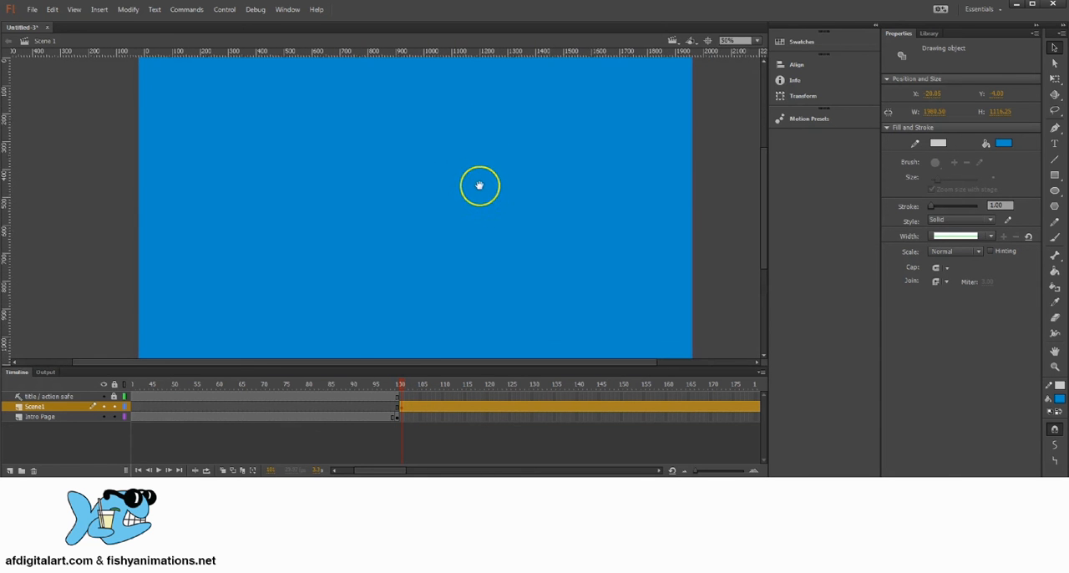
Apply the white-to-black linear gradient to the rectangle's fill and show the Color settings beside the artwork
click(1004, 144)
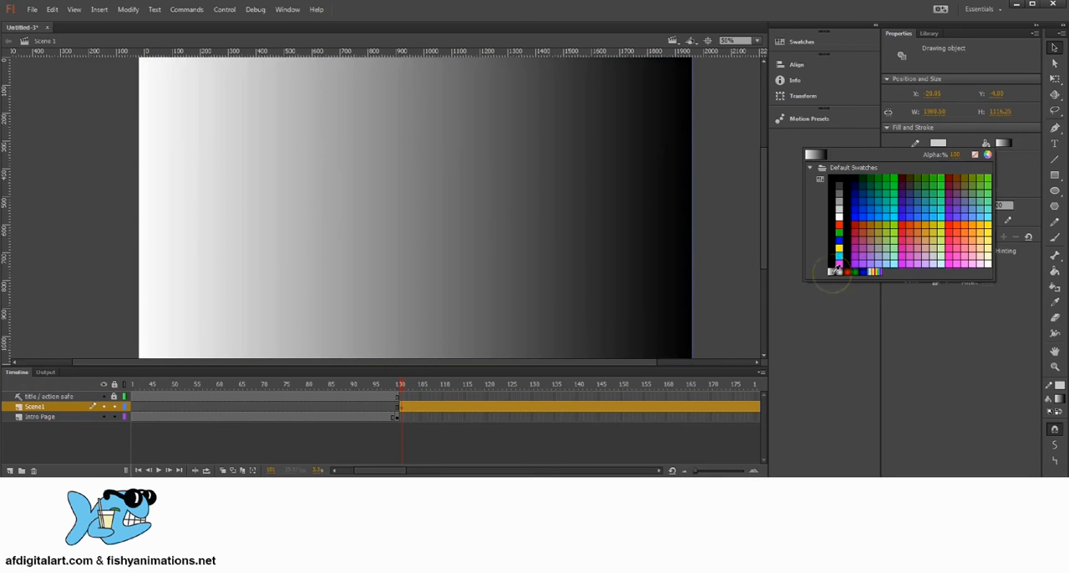
click(835, 270)
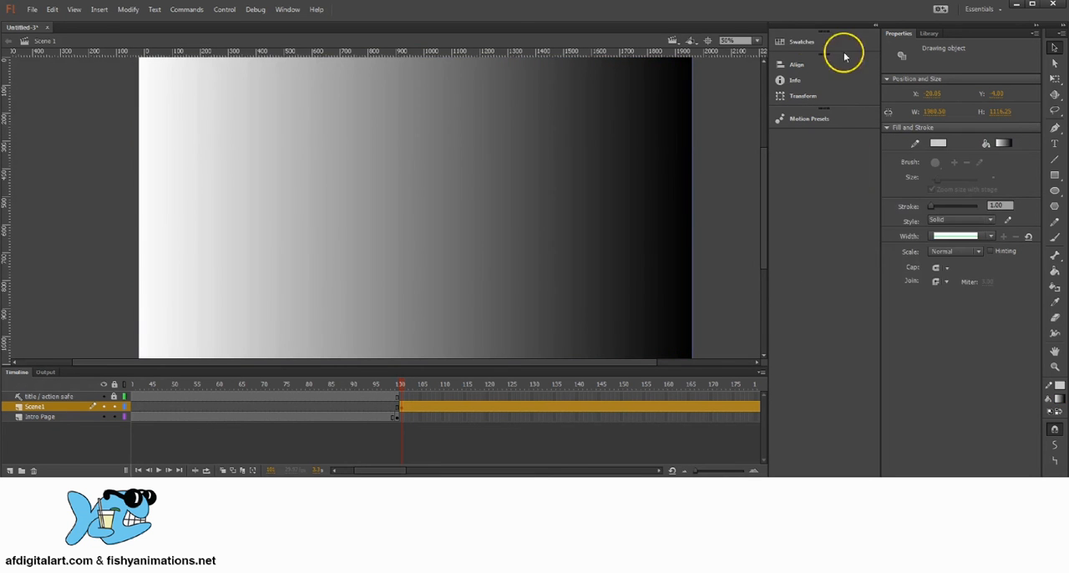
click(288, 10)
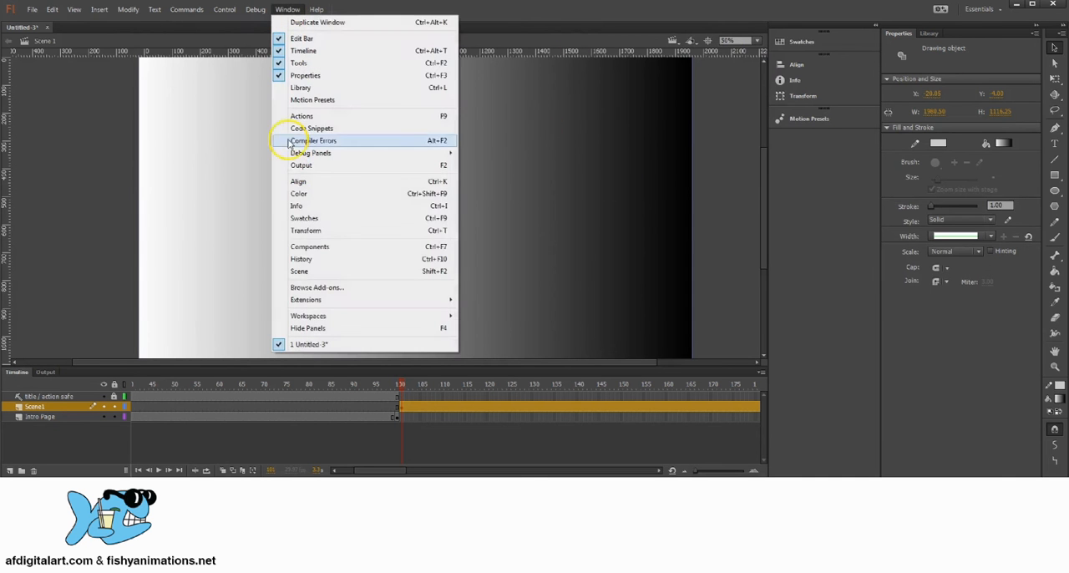
click(329, 194)
drag(59, 7, 657, 100)
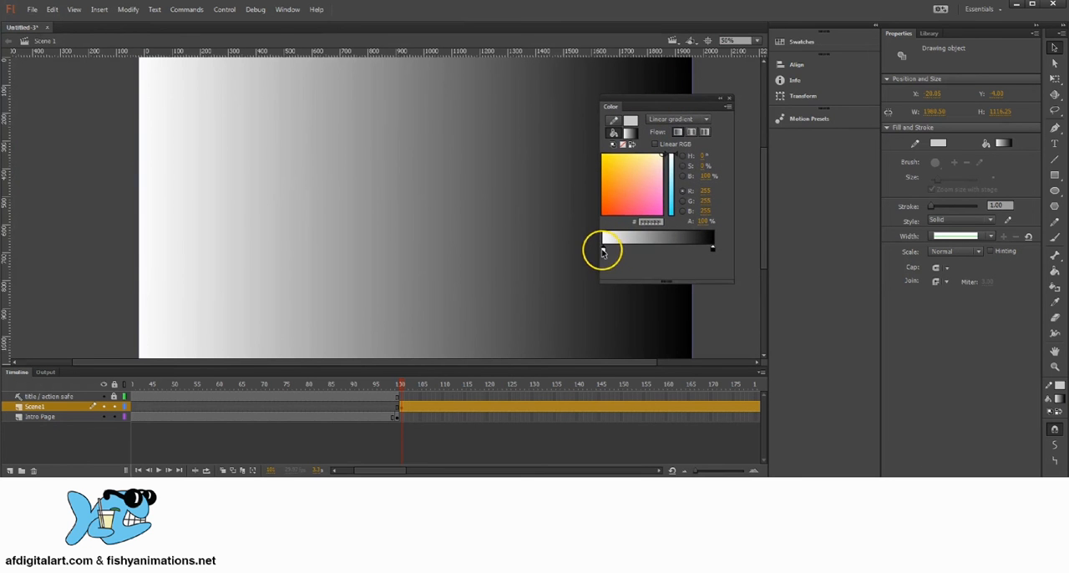
Set the gradient's start colour to #0066CC and its end colour to #0033CC
double_click(603, 250)
click(666, 303)
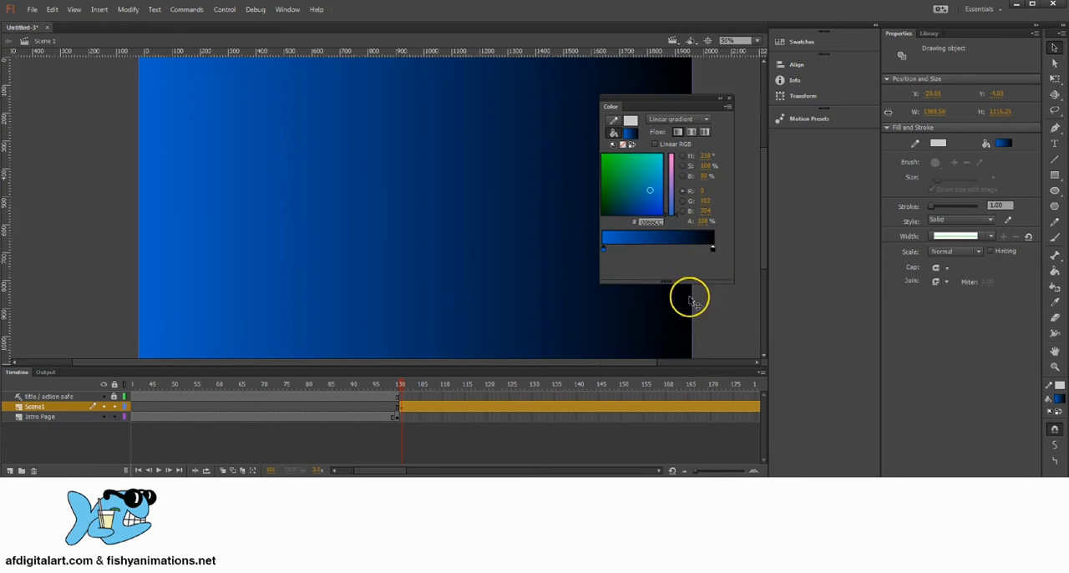
click(713, 250)
double_click(712, 251)
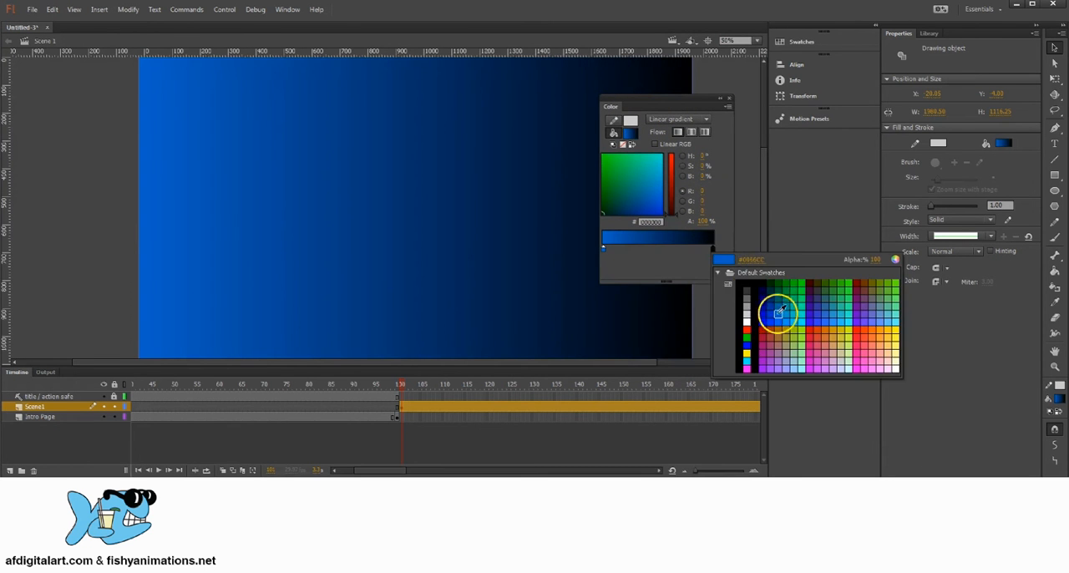
click(776, 310)
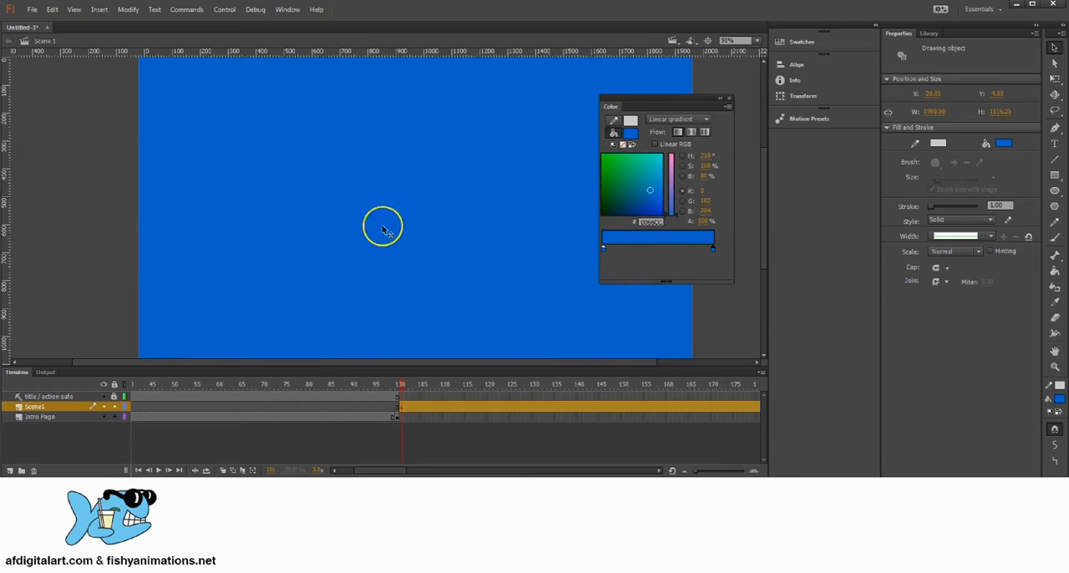
double_click(713, 250)
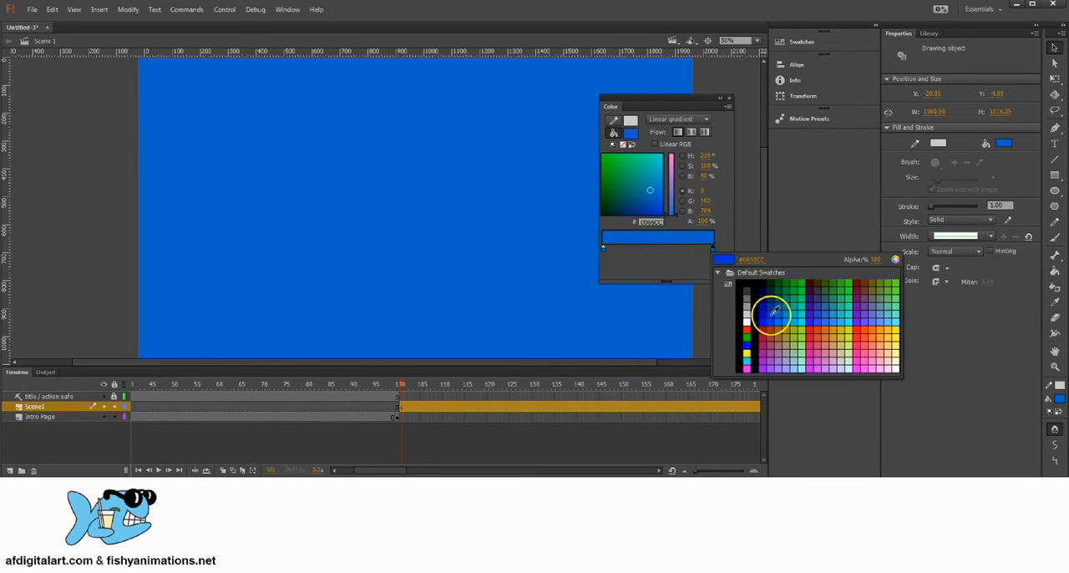
click(762, 309)
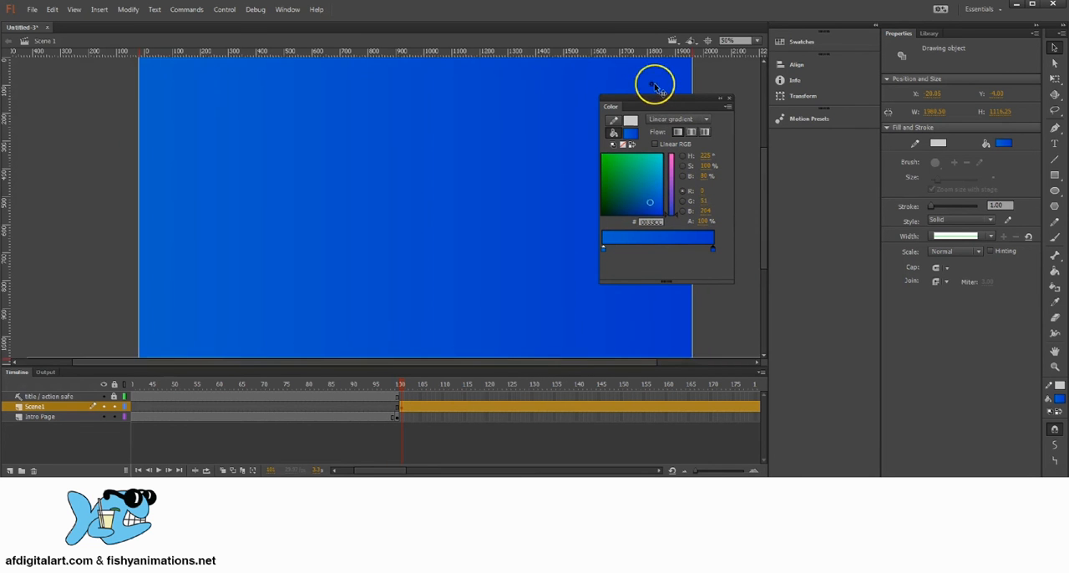
Move the rectangle slightly up and left to X -68.55, Y -36.25, and set the gradient's start colour to #0099FF
mouse_move(646, 89)
mouse_down()
mouse_move(595, 84)
mouse_move(641, 86)
mouse_up()
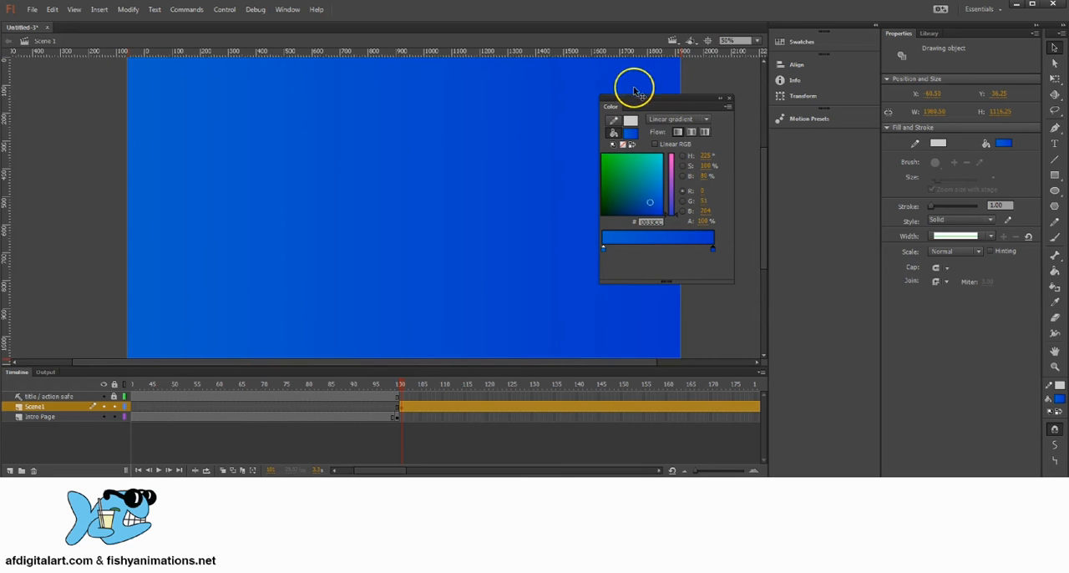
double_click(604, 250)
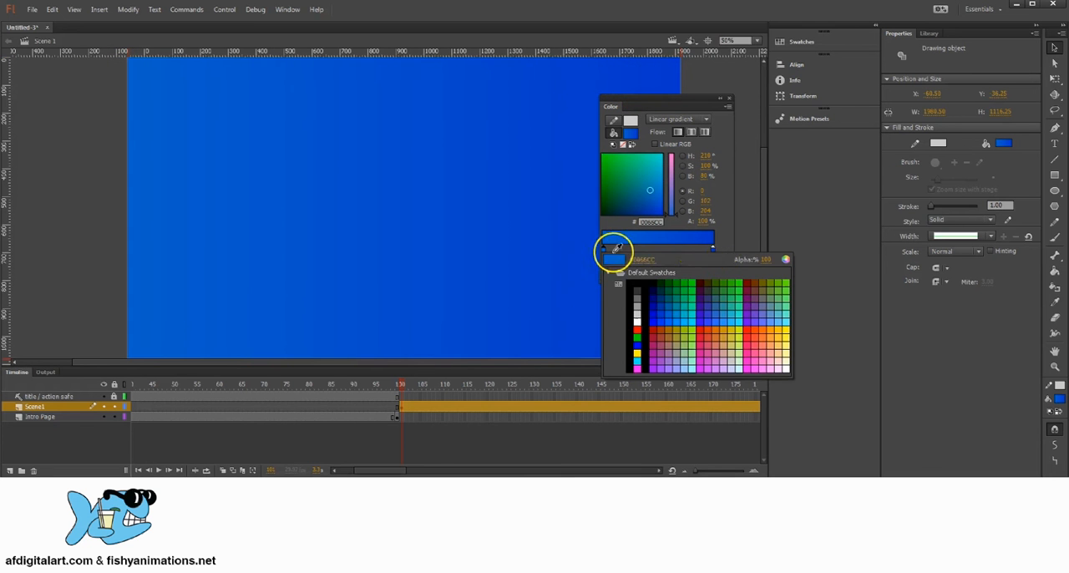
click(678, 320)
Look through the available fill types, keep the linear gradient and close the Color settings
drag(694, 105, 672, 105)
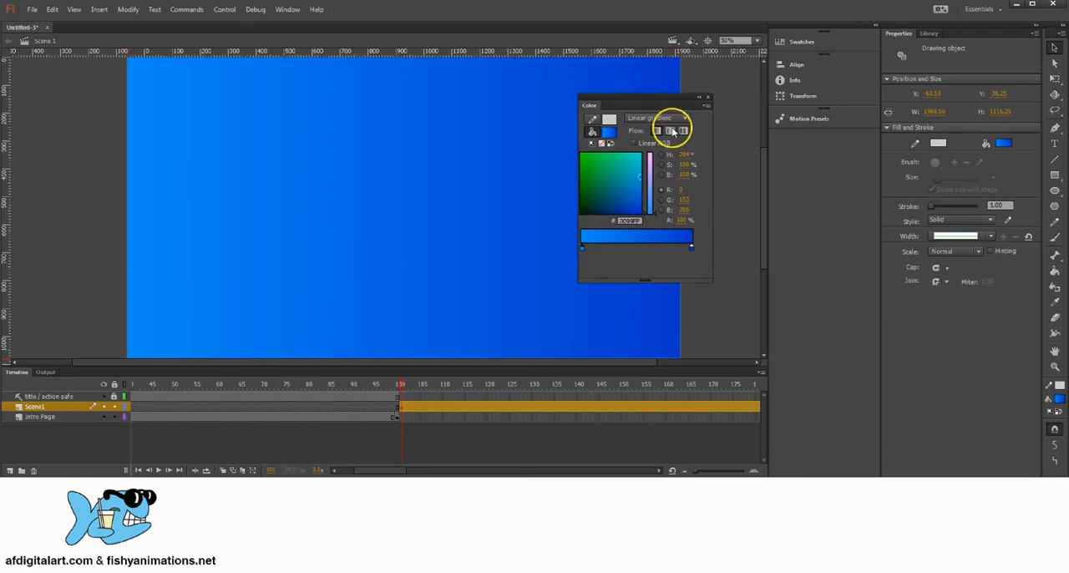
click(659, 118)
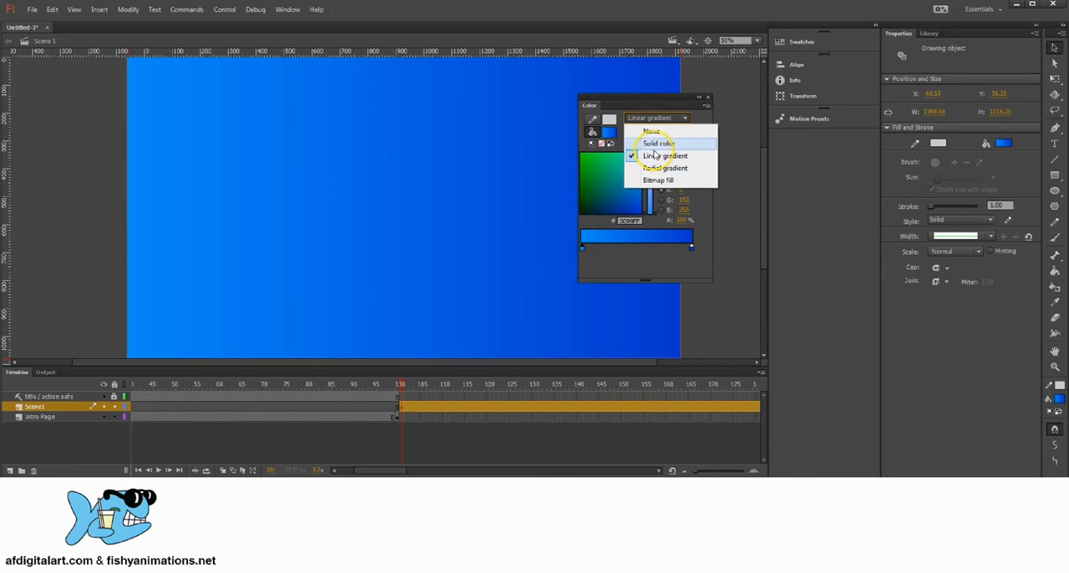
click(695, 117)
click(708, 98)
Rotate the gradient rectangle 90 degrees with Free Transform so the dark blue is on top and the light blue below
key(space)
drag(444, 177, 466, 182)
key(space)
click(1054, 79)
key(space)
drag(616, 121, 607, 193)
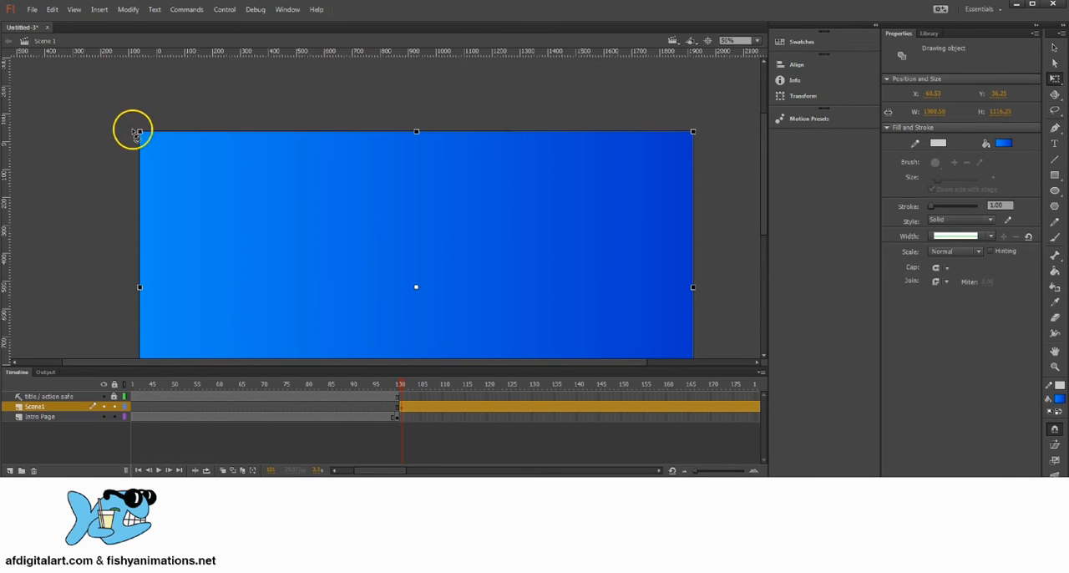
drag(136, 134, 403, 300)
Shorten the rotated rectangle to about 1147 px high so it covers the full height of the stage
key(space)
drag(419, 150, 456, 234)
drag(465, 104, 473, 230)
key(space)
drag(464, 341, 456, 112)
drag(457, 243, 454, 308)
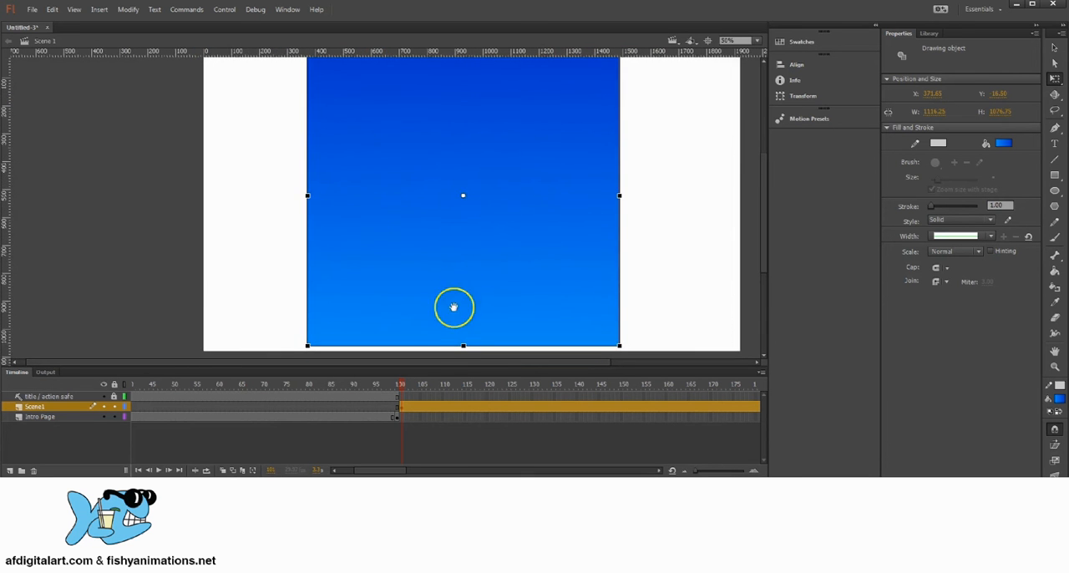
drag(464, 347, 465, 356)
key(space)
Widen the rectangle to about 2064 px past both stage edges, with a height of about 1149 px, and end the transform
drag(531, 219, 458, 254)
drag(547, 231, 680, 227)
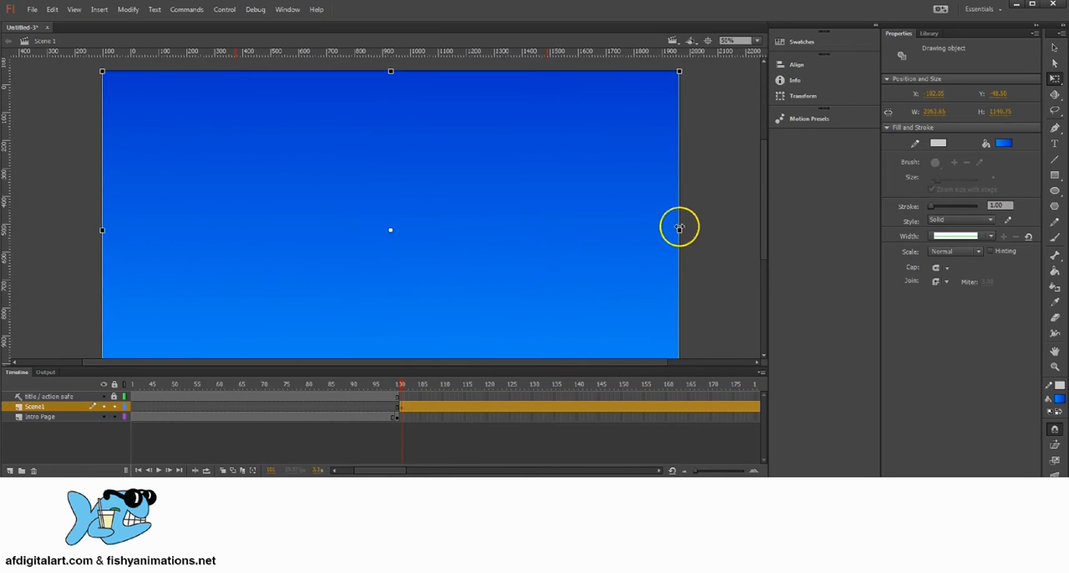
key(space)
drag(456, 197, 537, 160)
drag(521, 220, 472, 224)
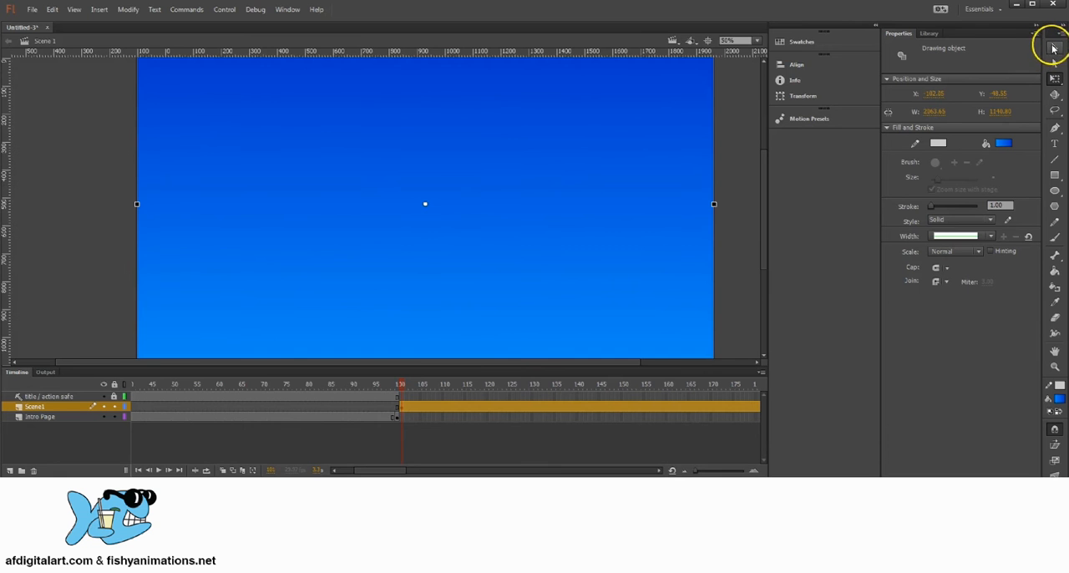
click(1054, 48)
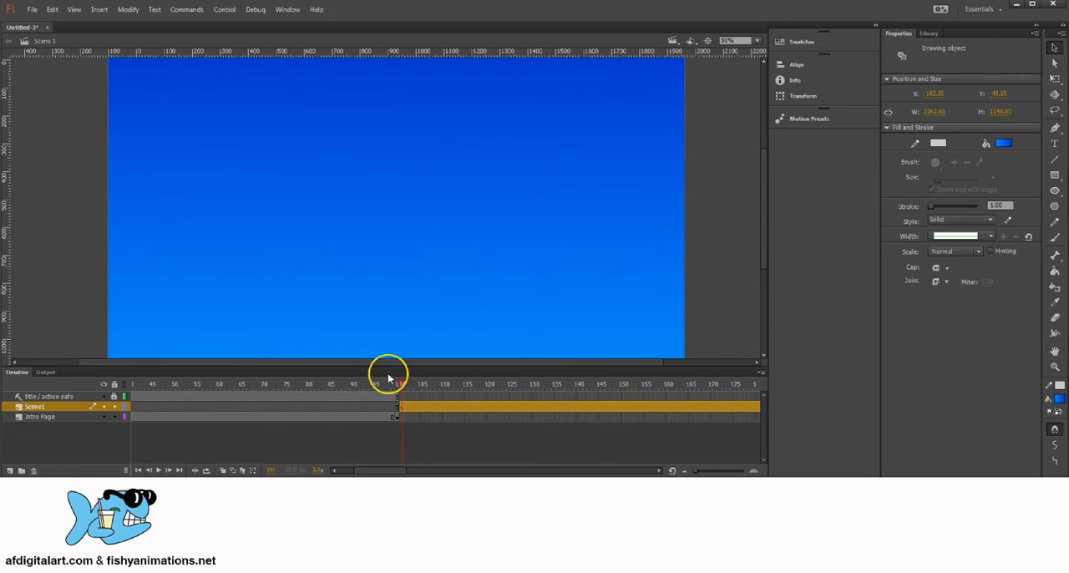
Insert a keyframe at frame 200 on the Scene1 layer, where the scene's frames end
drag(401, 387, 312, 399)
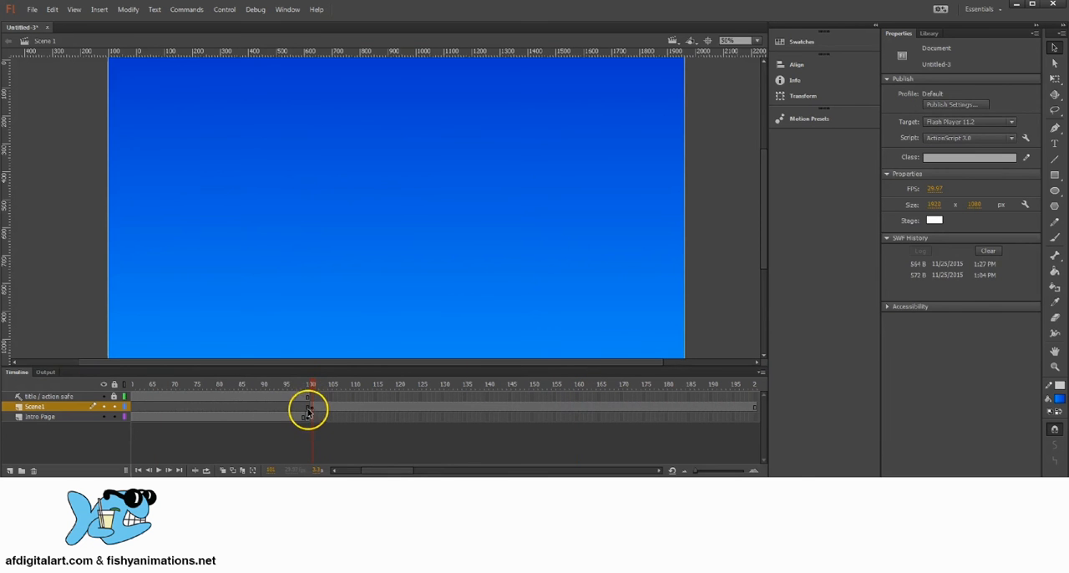
click(312, 409)
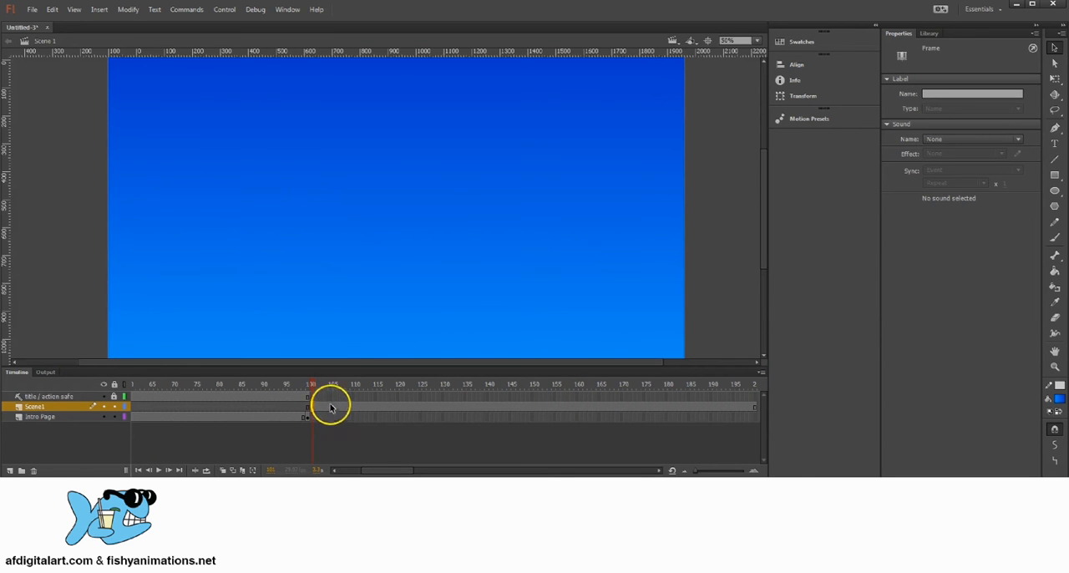
click(755, 408)
click(748, 386)
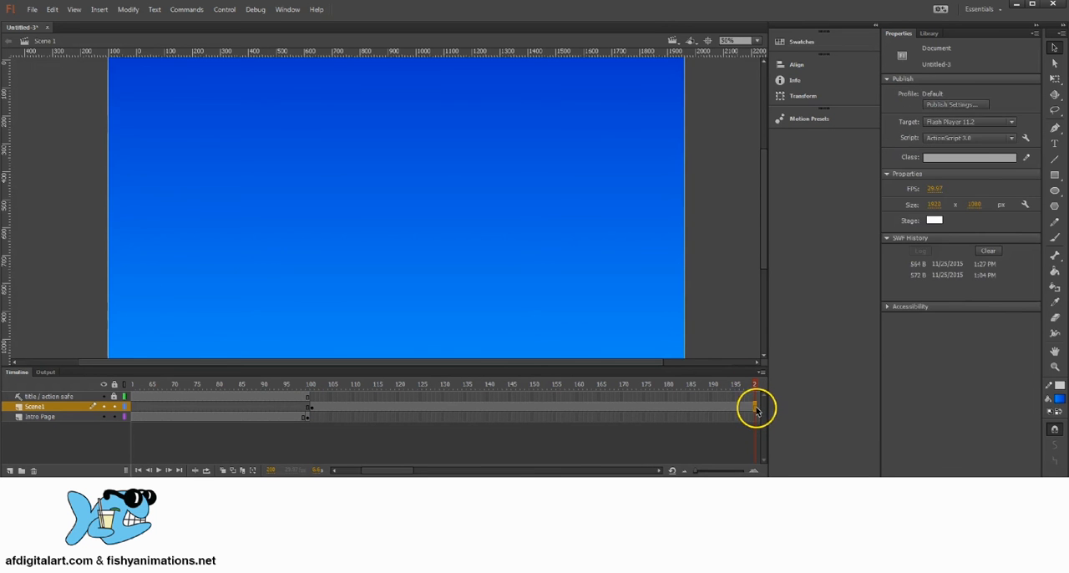
click(756, 409)
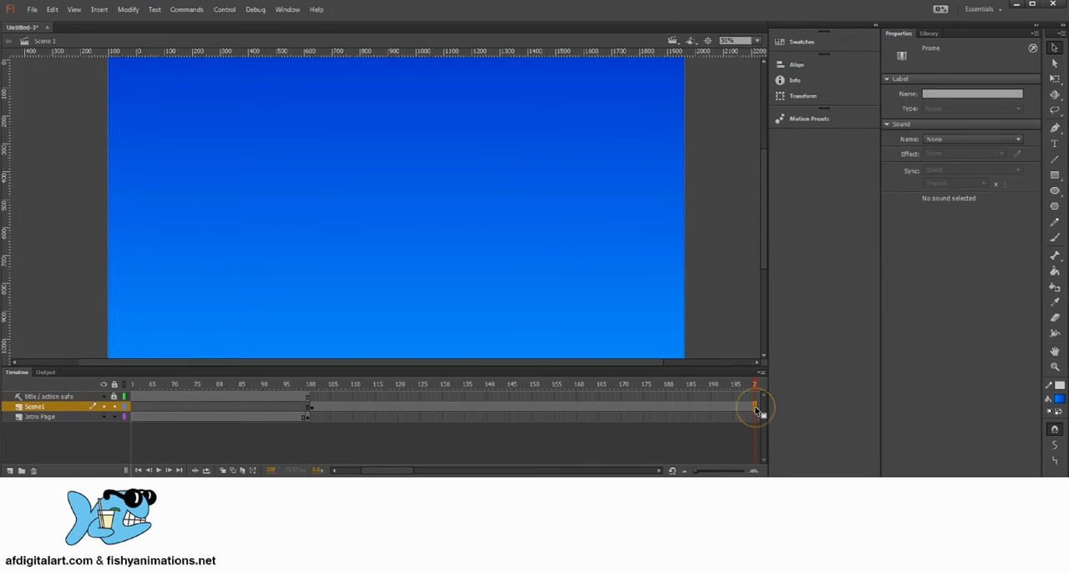
right_click(756, 410)
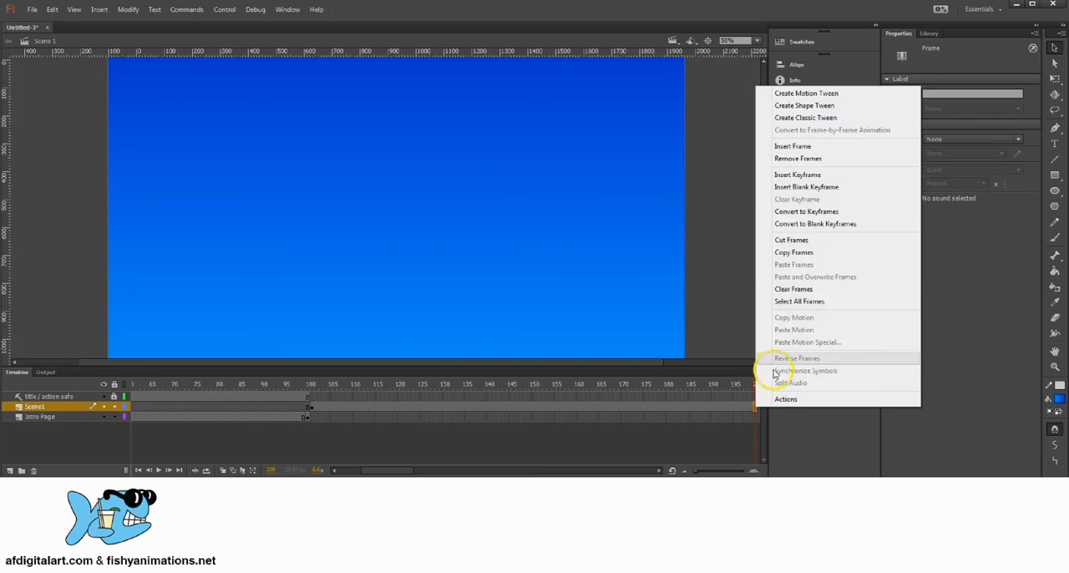
click(789, 176)
Review the Scene1 keyframes at frames 101 and 200 and compare them with the title page at frame 100
click(756, 385)
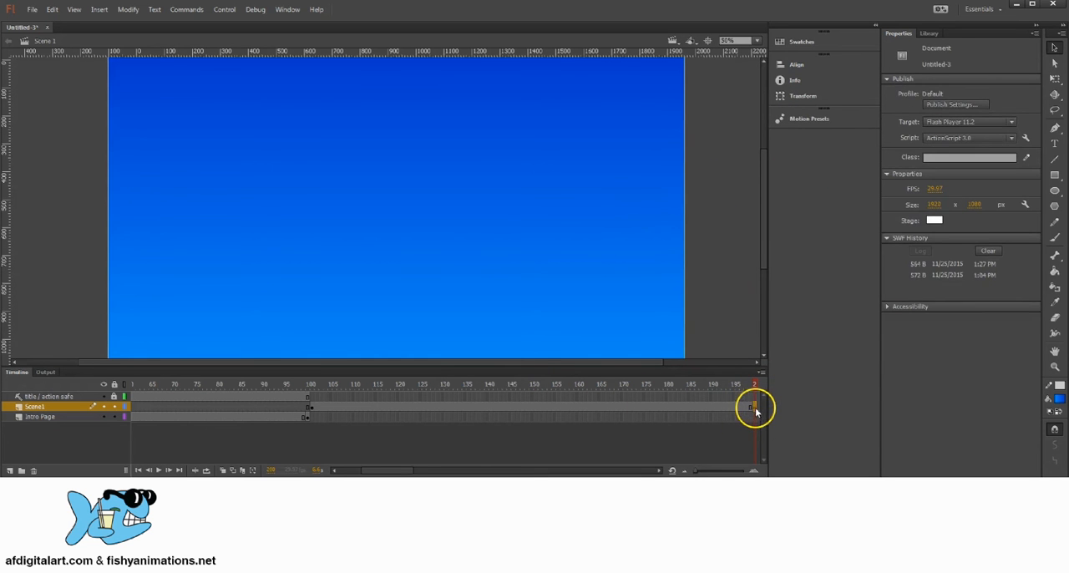
click(756, 408)
click(754, 384)
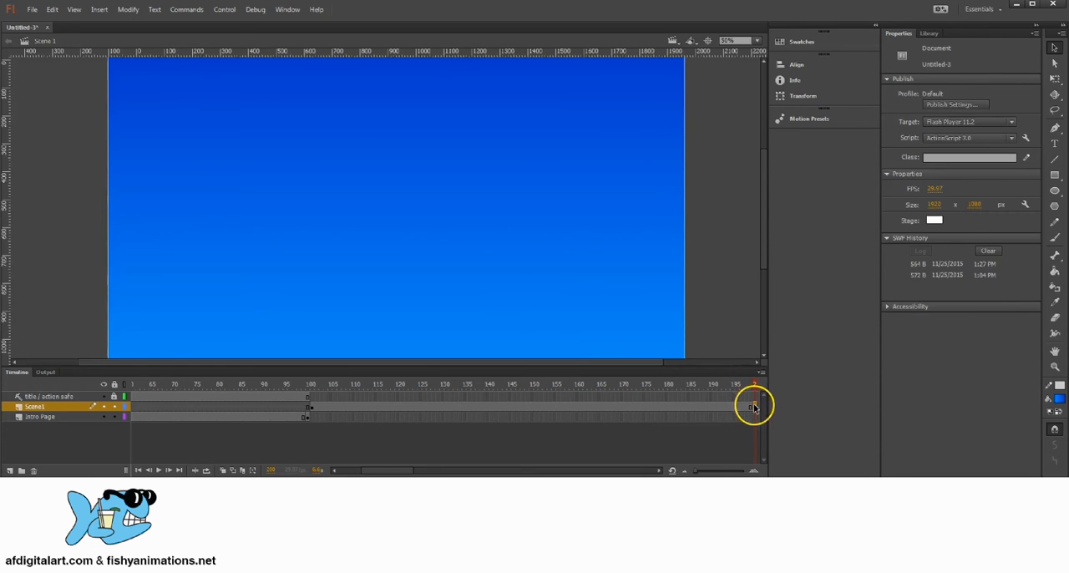
click(754, 407)
click(323, 386)
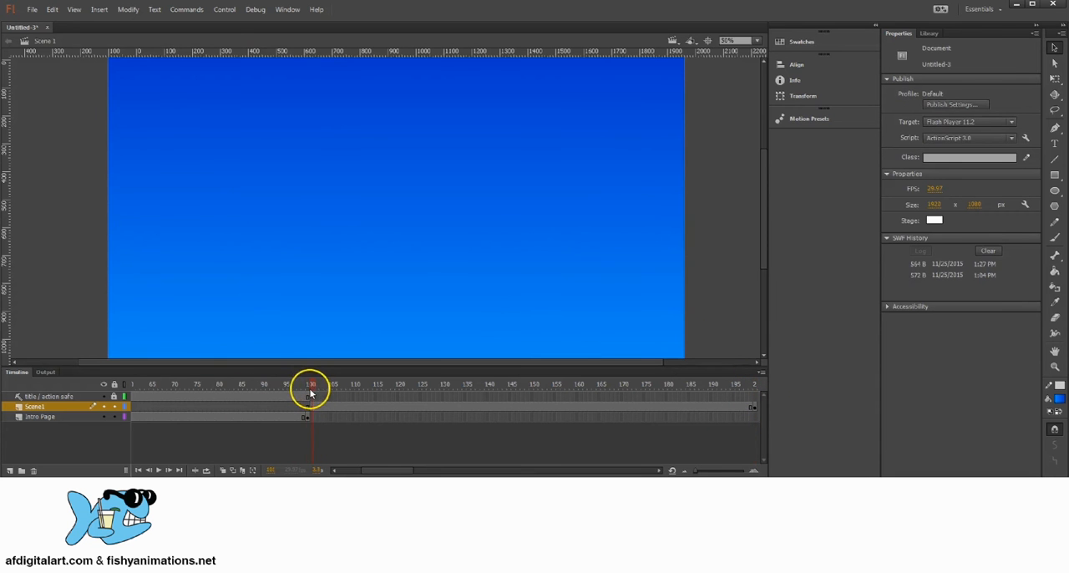
drag(310, 391, 306, 390)
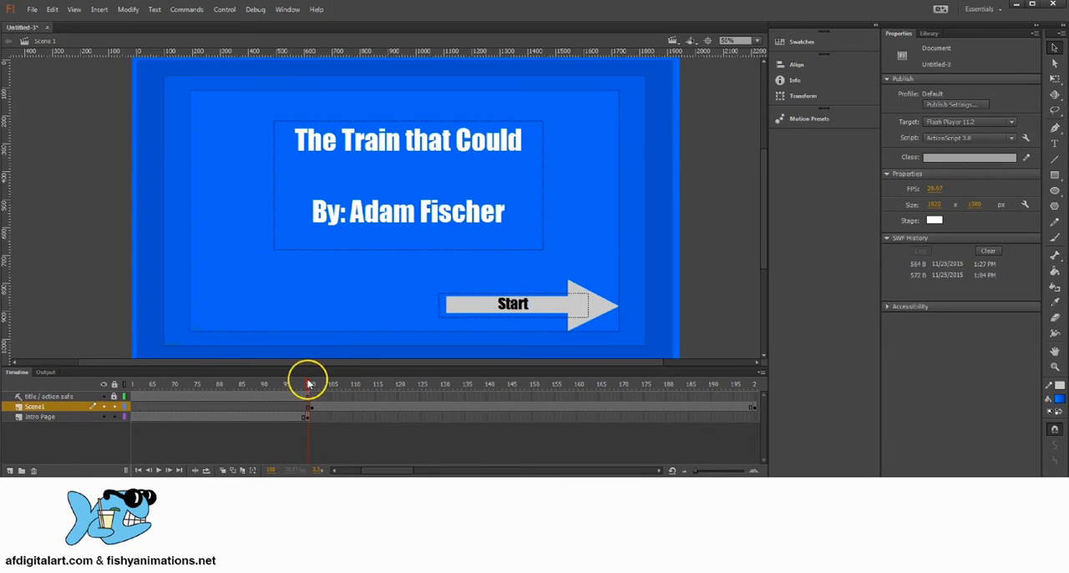
click(315, 385)
click(310, 407)
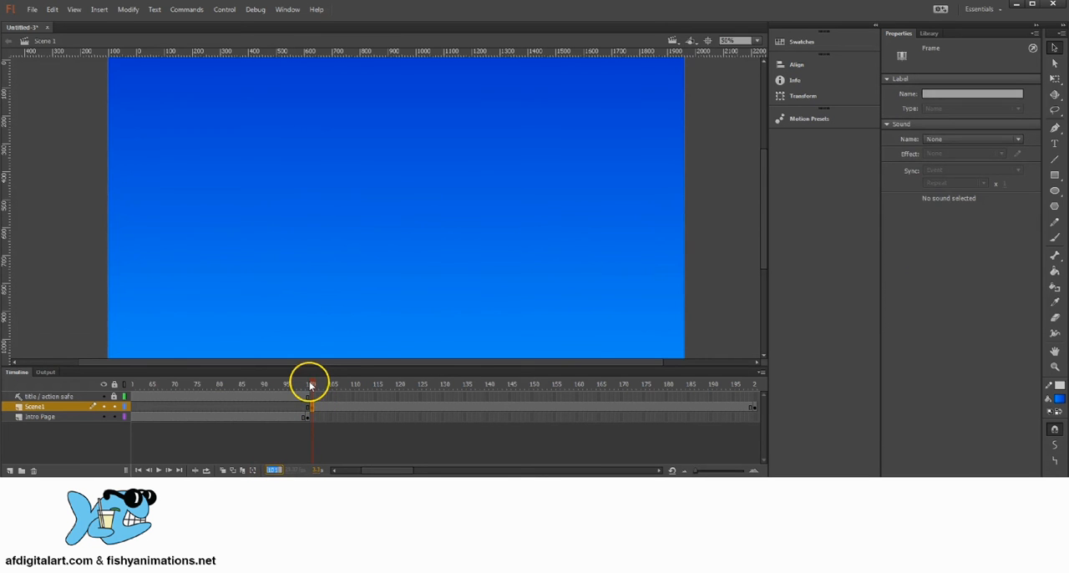
drag(310, 385, 538, 377)
drag(709, 381, 756, 405)
click(756, 408)
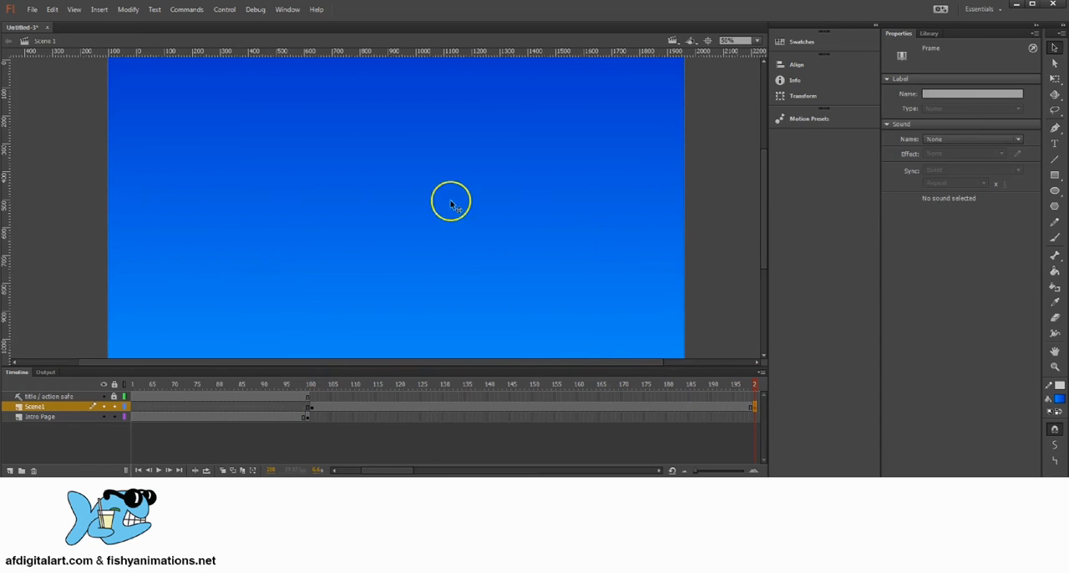
Draw a brown #996633 ground rectangle about 2313 px wide and 343 px high across the bottom of the scene at frame 101
mouse_move(408, 164)
mouse_down()
mouse_move(396, 210)
mouse_move(408, 186)
mouse_move(417, 226)
mouse_up()
drag(388, 471, 393, 471)
click(268, 385)
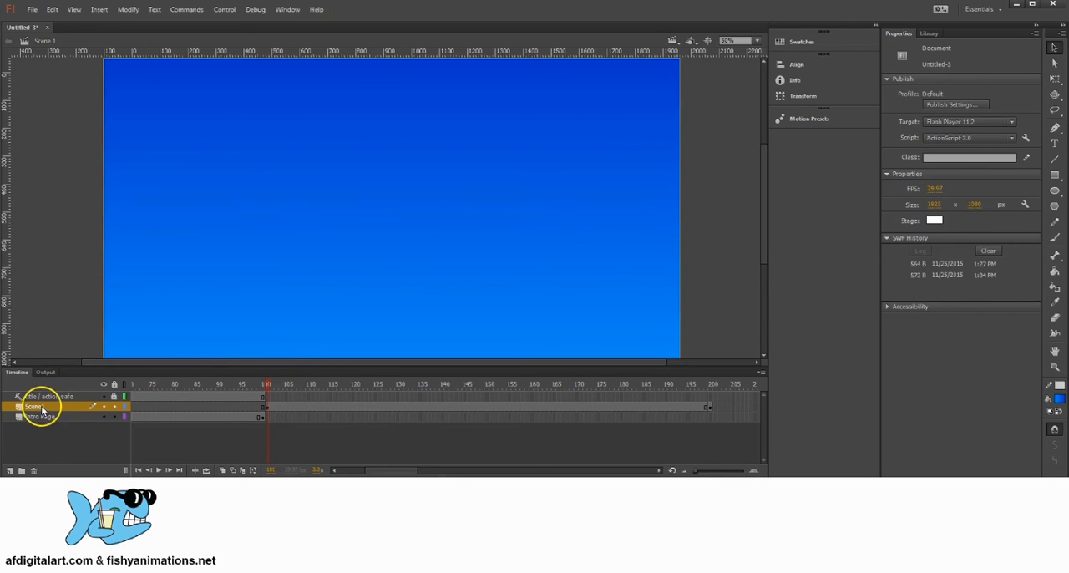
mouse_move(271, 389)
mouse_down()
mouse_move(494, 389)
mouse_move(268, 389)
mouse_up()
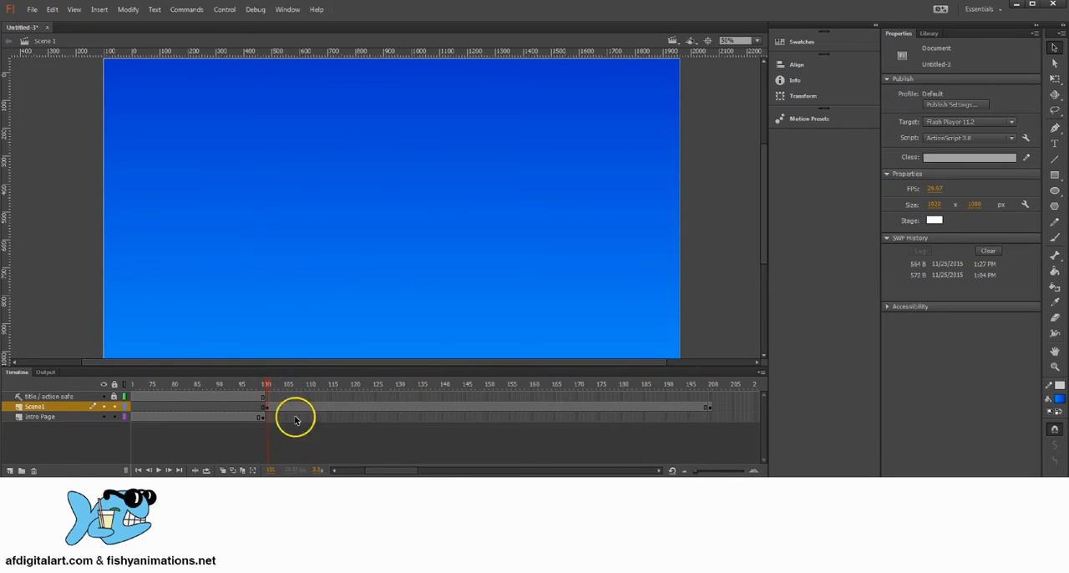
mouse_move(332, 214)
mouse_down()
mouse_move(346, 250)
mouse_move(354, 213)
mouse_up()
drag(441, 178, 437, 204)
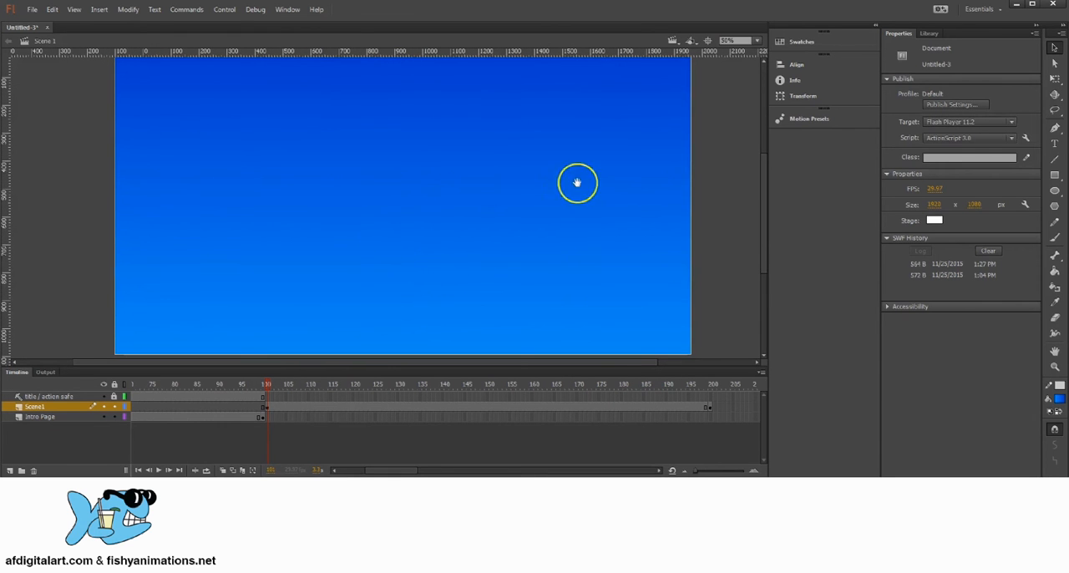
click(1054, 174)
click(1059, 398)
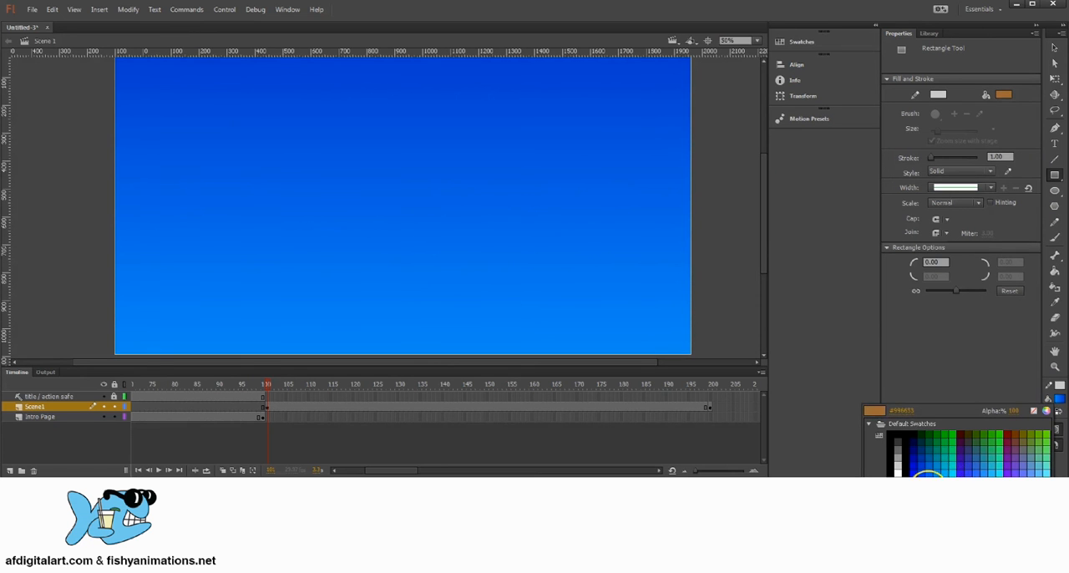
click(929, 474)
mouse_move(76, 264)
mouse_down()
mouse_move(723, 351)
mouse_move(723, 365)
mouse_up()
click(1054, 48)
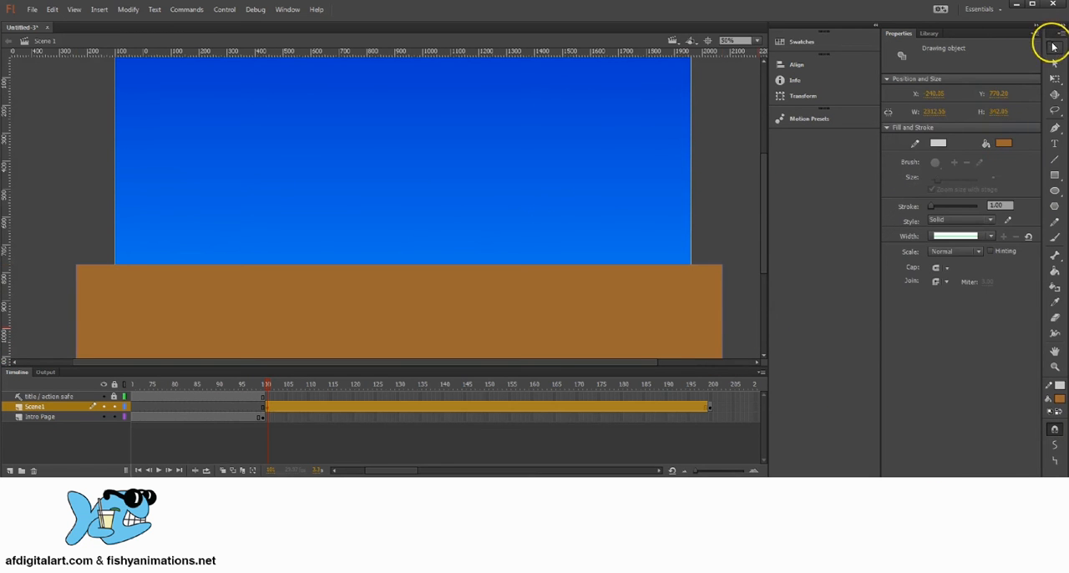
Delete the outline of the brown ground rectangle inside its drawing object and return to Scene 1
click(644, 314)
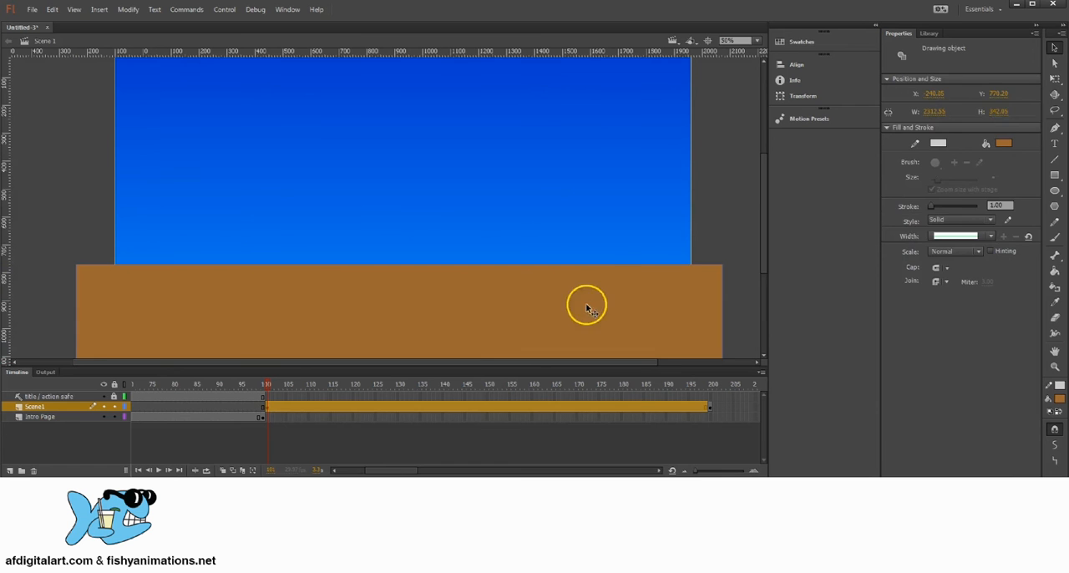
click(699, 230)
click(660, 294)
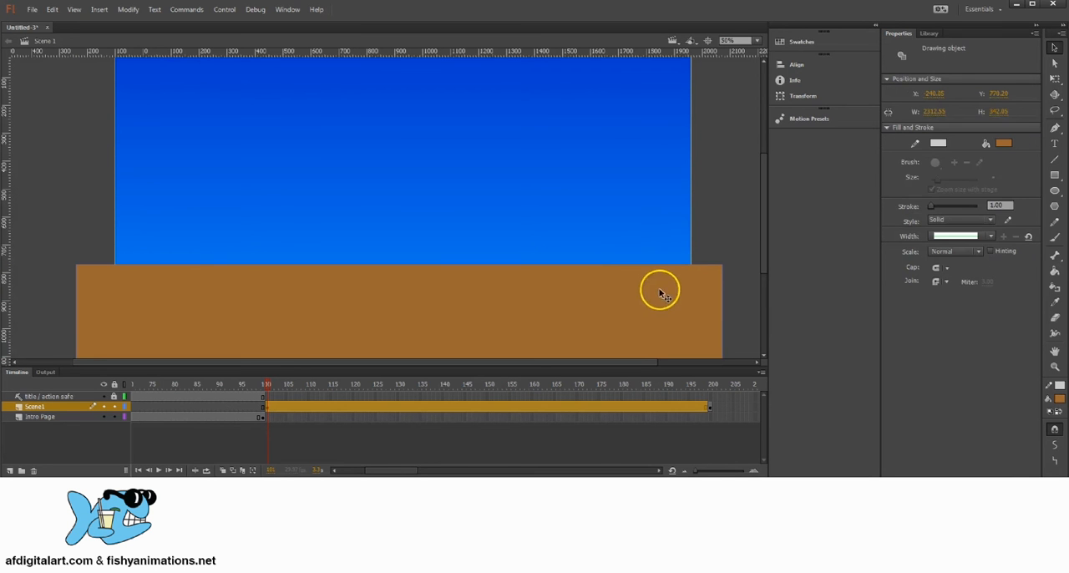
double_click(528, 302)
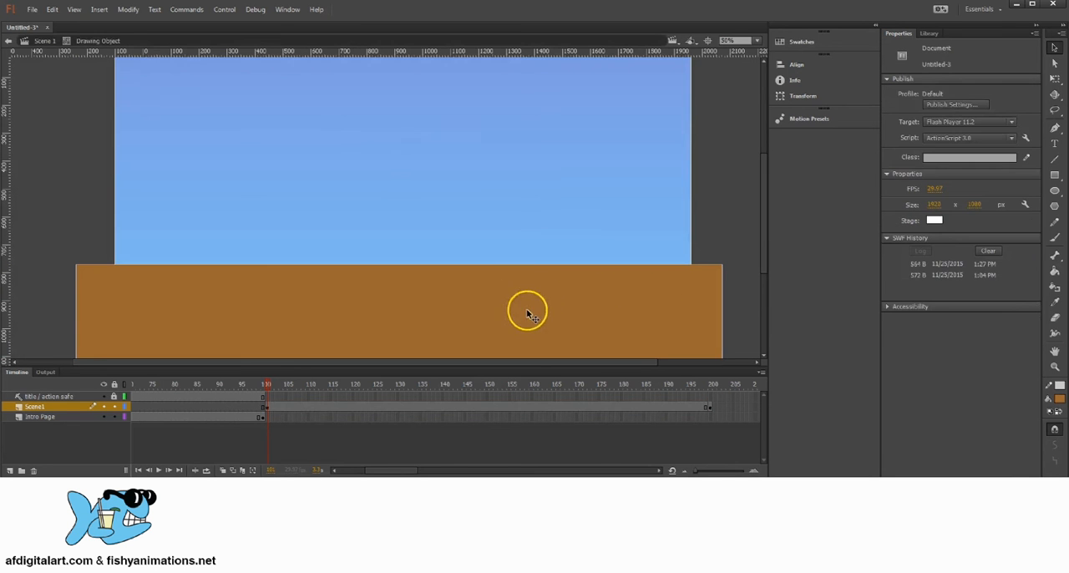
click(723, 269)
click(724, 260)
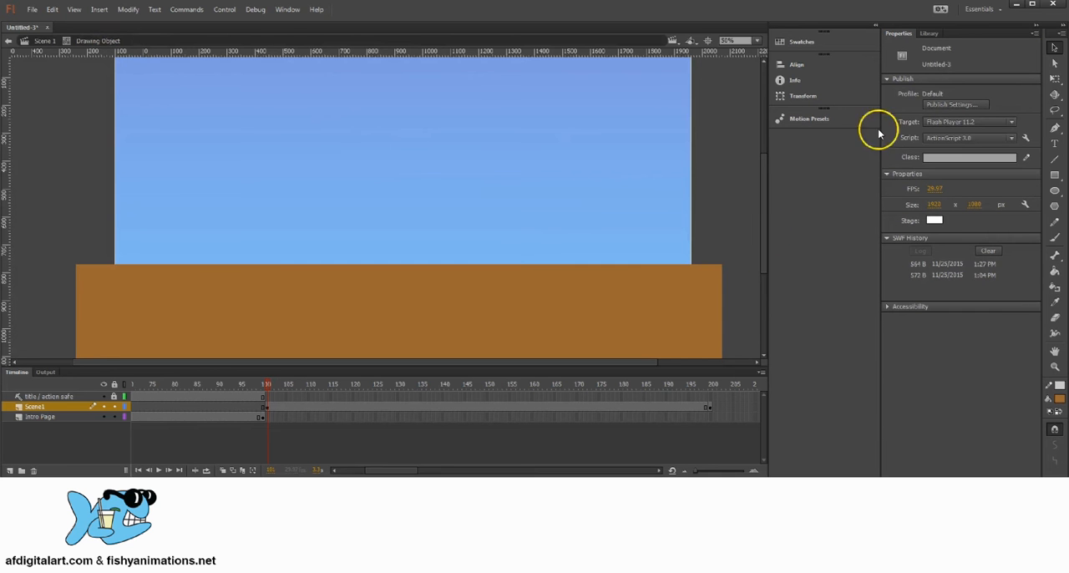
click(43, 40)
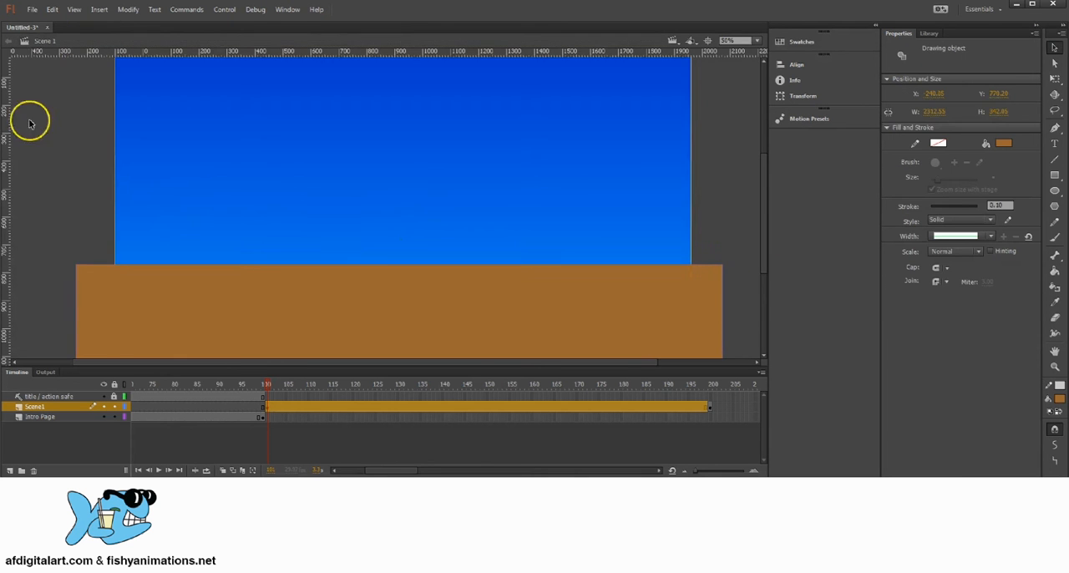
Delete the outline of the blue gradient background inside its drawing object and return to Scene 1
drag(400, 204, 416, 267)
click(583, 134)
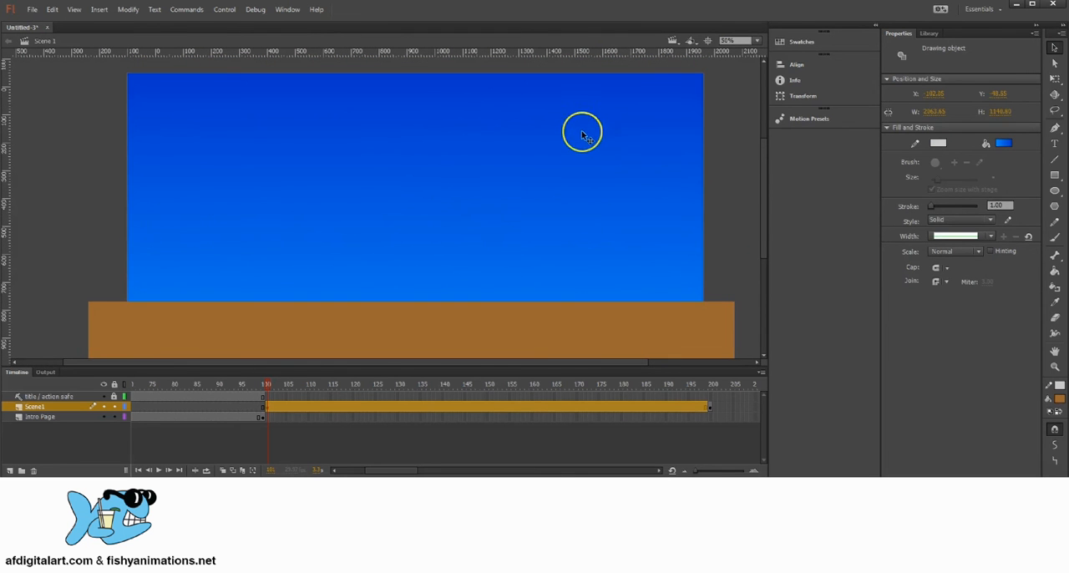
double_click(393, 102)
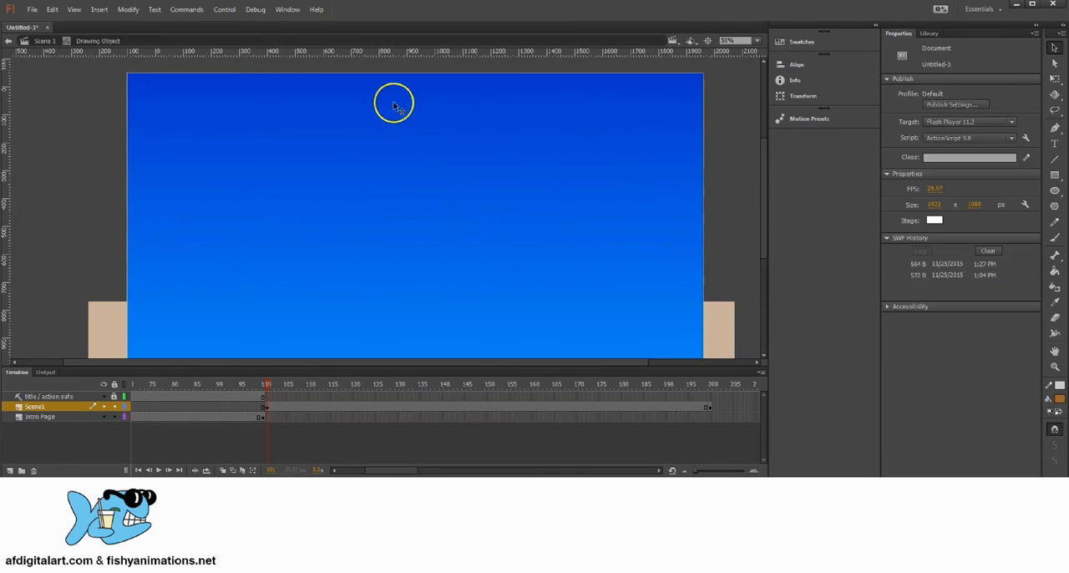
click(703, 113)
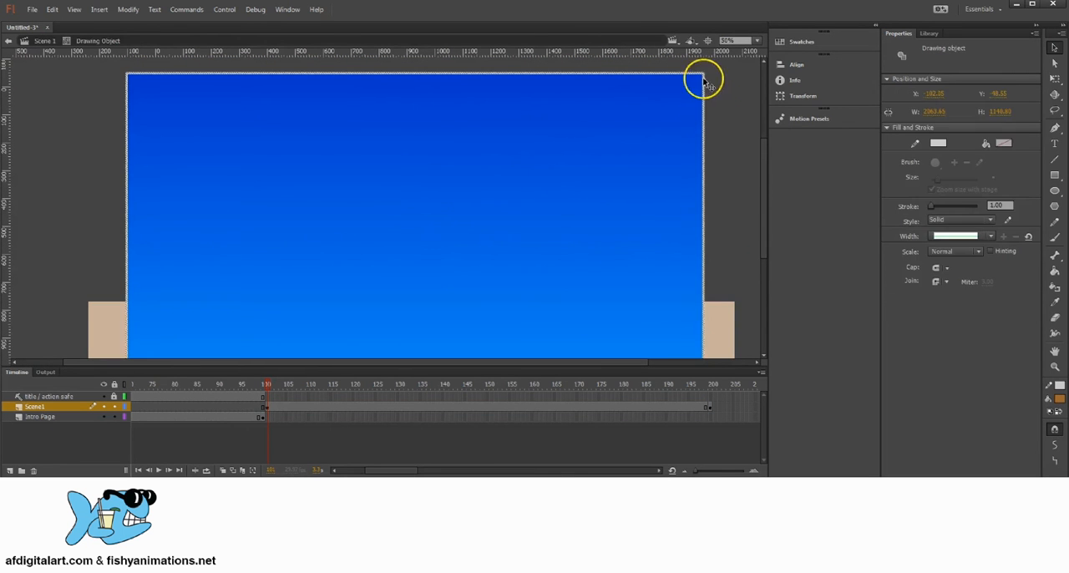
click(707, 98)
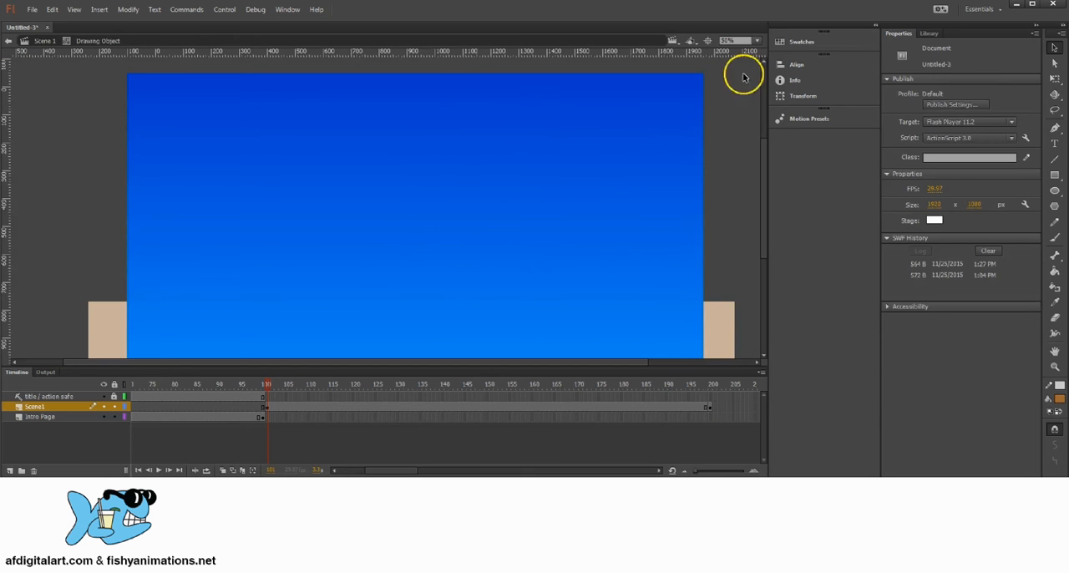
click(44, 40)
Scrub the start of the Scene1 layer from frame 101 to check the ground and sky, and return to frame 101
mouse_move(406, 239)
mouse_down()
mouse_move(427, 143)
mouse_move(460, 193)
mouse_move(454, 242)
mouse_move(448, 207)
mouse_move(439, 236)
mouse_move(449, 221)
mouse_up()
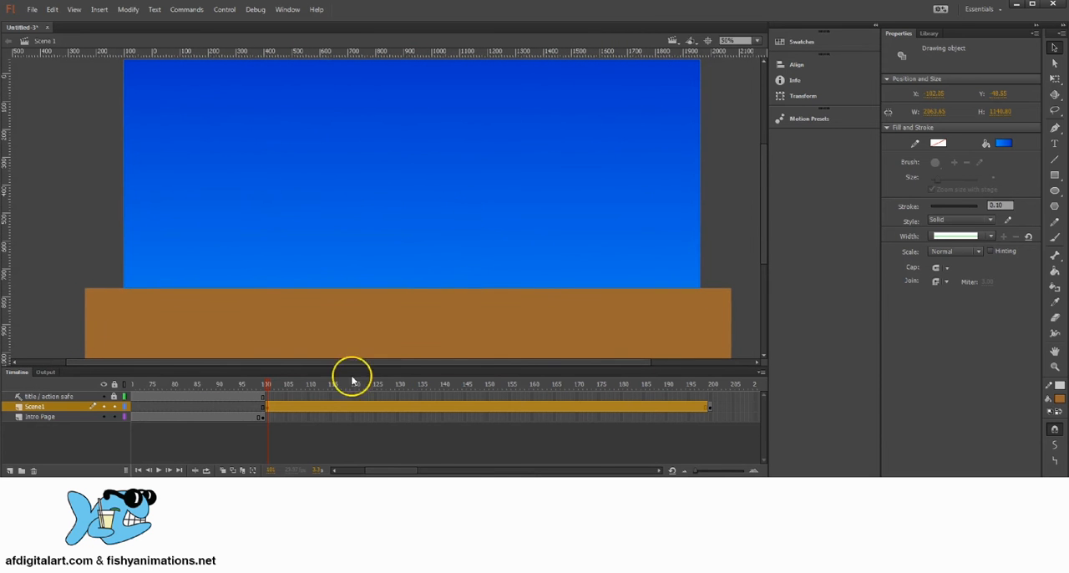
mouse_move(269, 386)
mouse_down()
mouse_move(690, 389)
mouse_move(325, 407)
mouse_up()
click(268, 408)
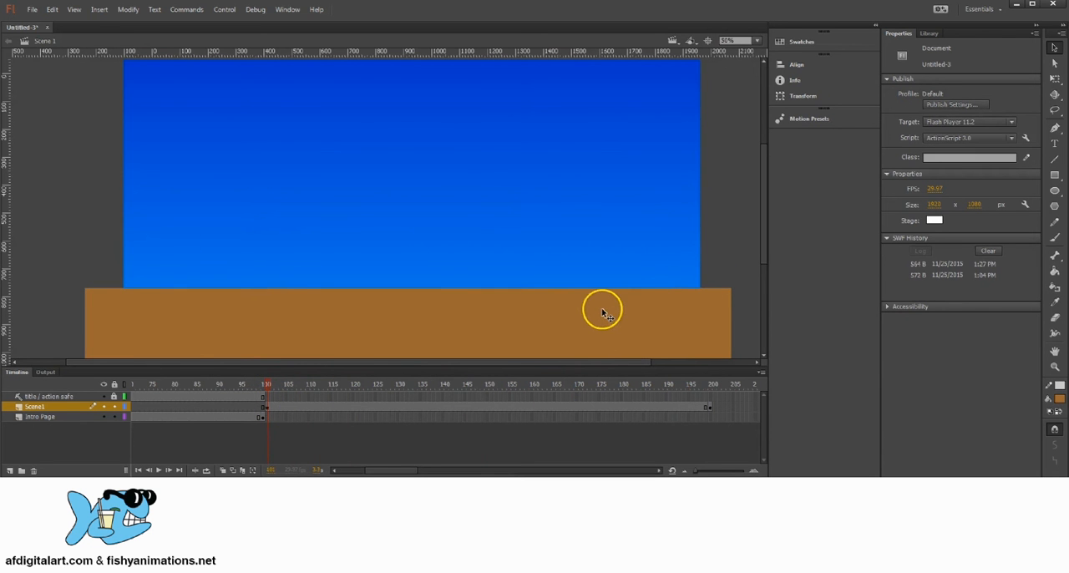
key(space)
mouse_move(541, 300)
mouse_down()
mouse_move(539, 264)
mouse_move(545, 304)
mouse_move(556, 284)
mouse_move(537, 284)
mouse_up()
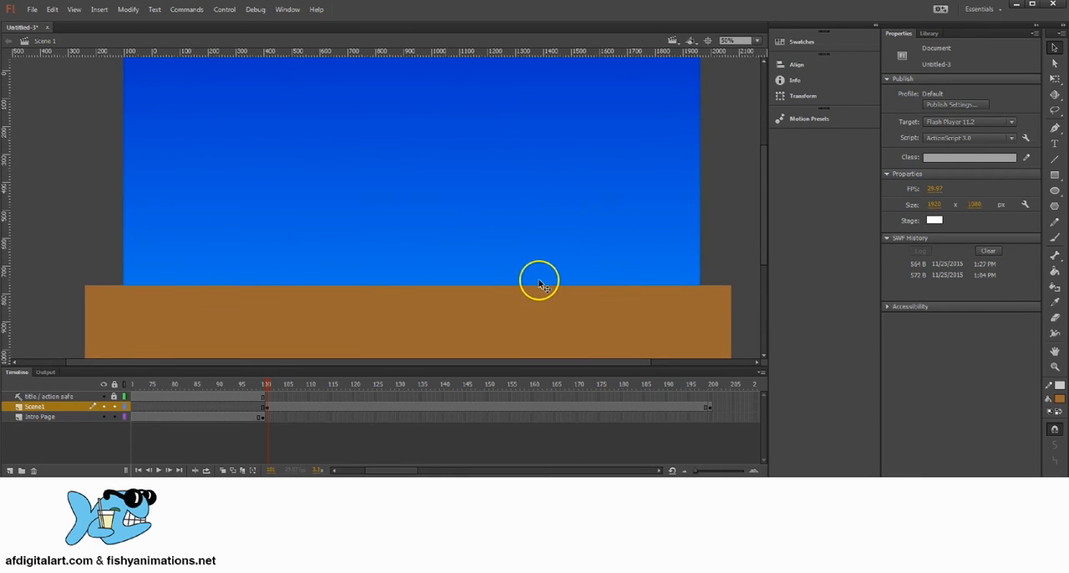
key(space)
mouse_move(387, 282)
mouse_down()
mouse_move(406, 296)
mouse_move(403, 283)
mouse_up()
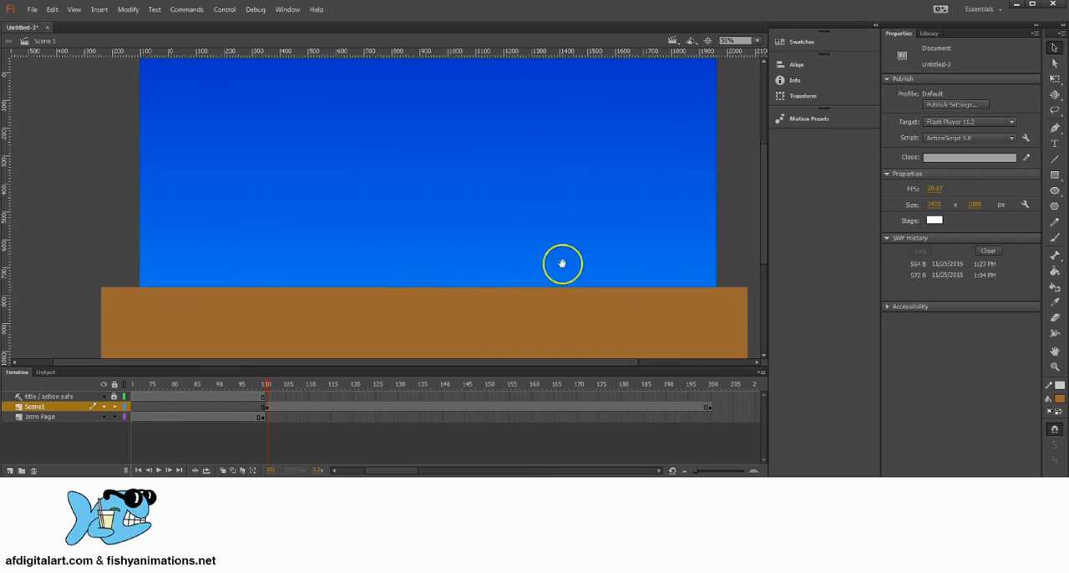
key(space)
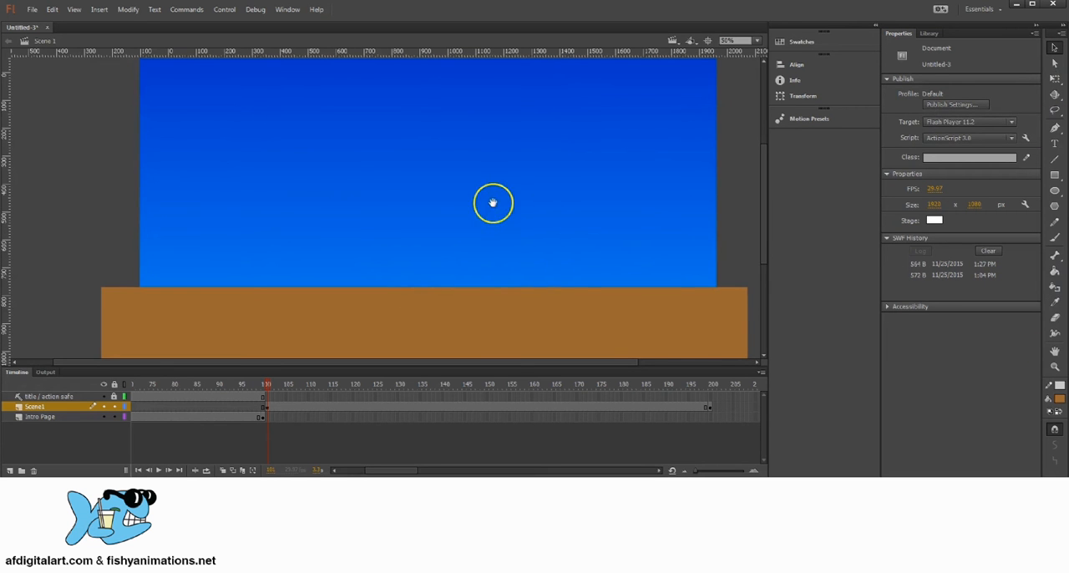
mouse_move(492, 205)
mouse_down()
mouse_move(467, 206)
mouse_move(470, 229)
mouse_move(483, 218)
mouse_up()
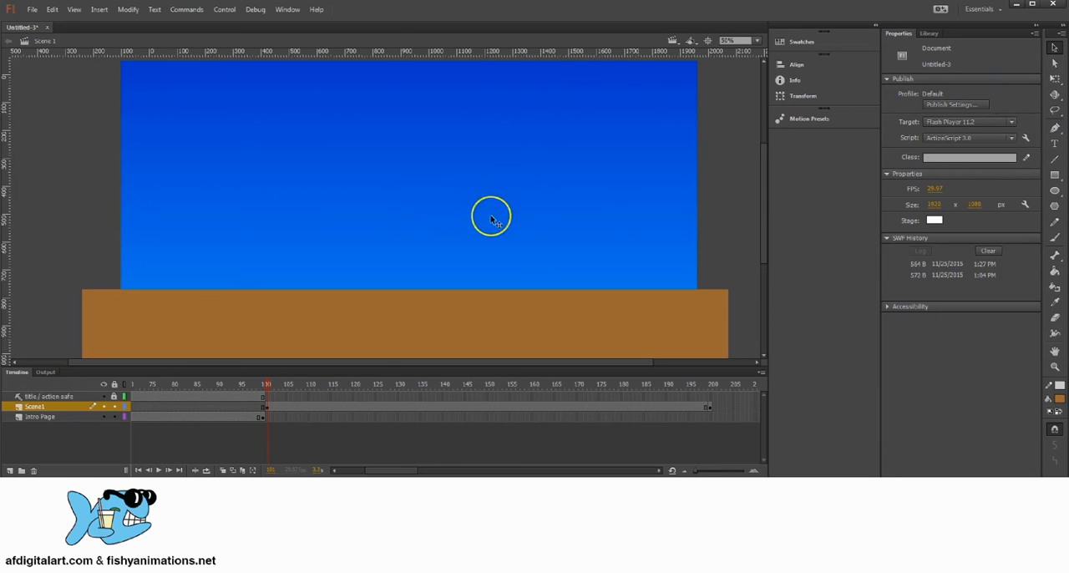
drag(491, 219, 435, 208)
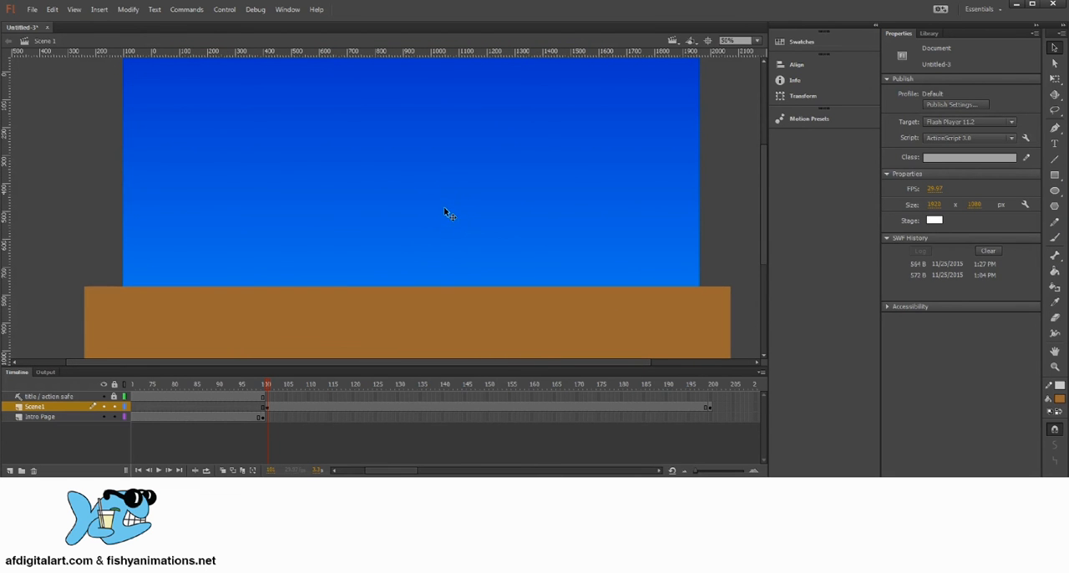
Review the Scene1 layer from frame 101 to its last keyframe at frame 200, and return to frame 101
click(267, 408)
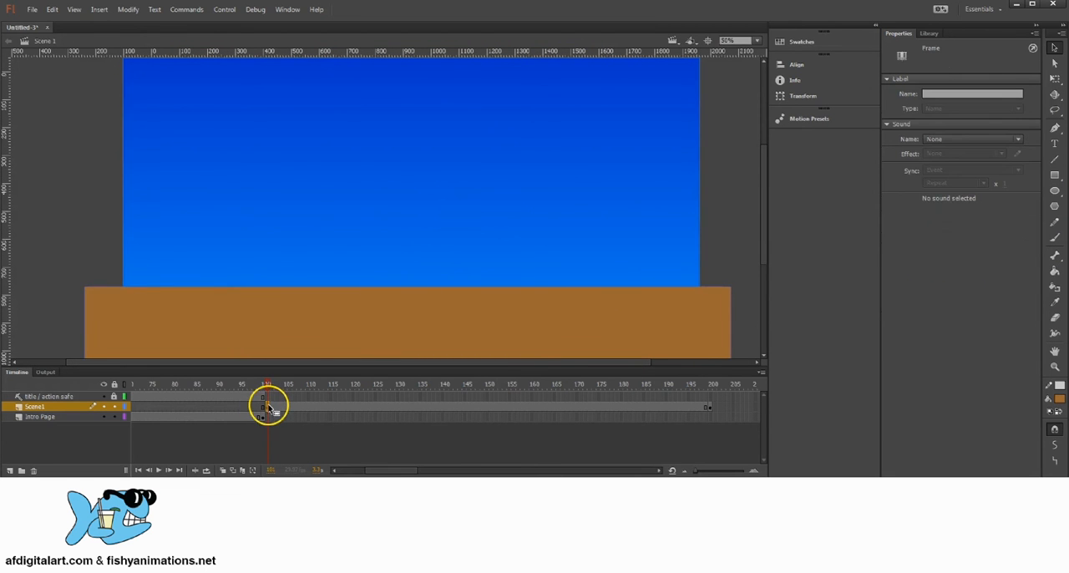
click(710, 406)
drag(711, 385, 268, 388)
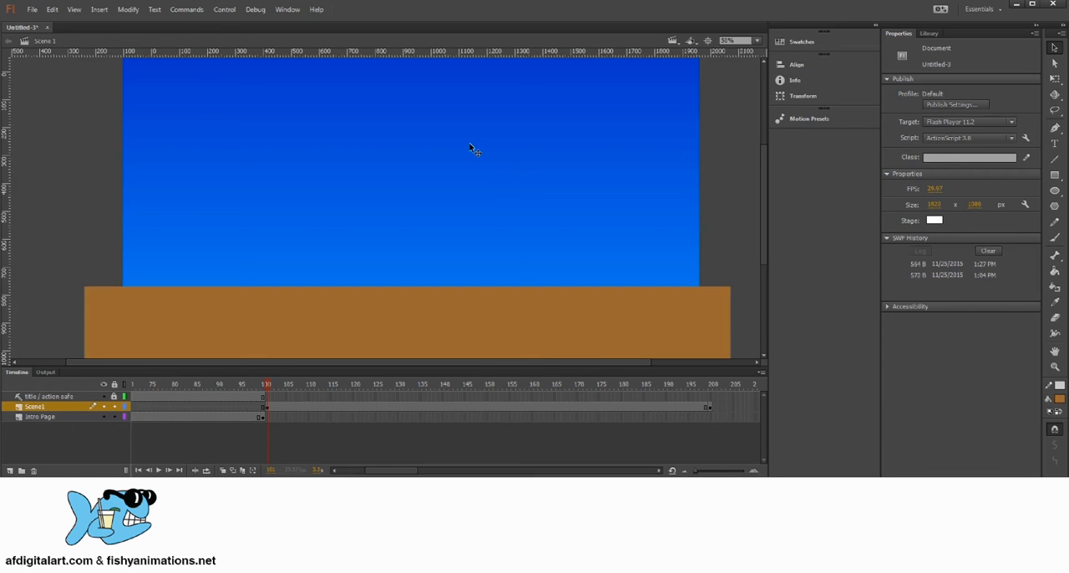
Add a layer named "Scene1 Animation1" above the Scene1 layer and insert a keyframe in it at frame 101
click(35, 408)
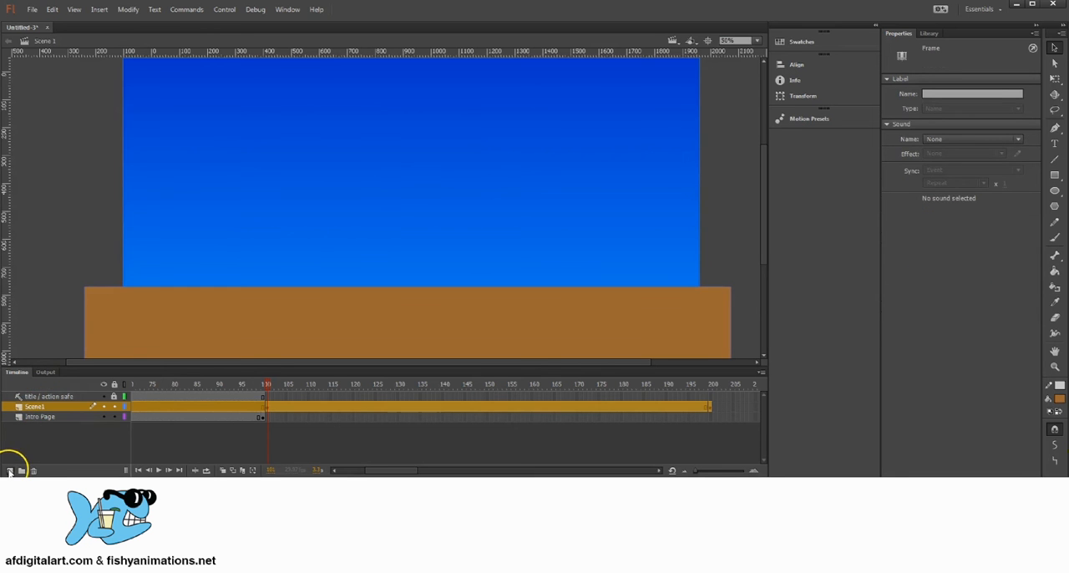
click(10, 471)
click(37, 408)
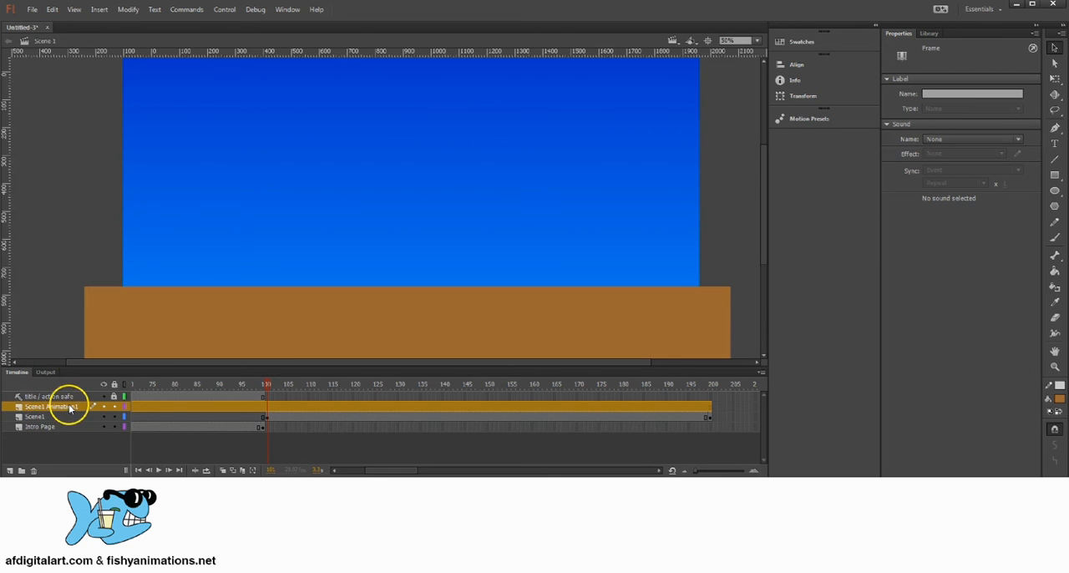
click(266, 406)
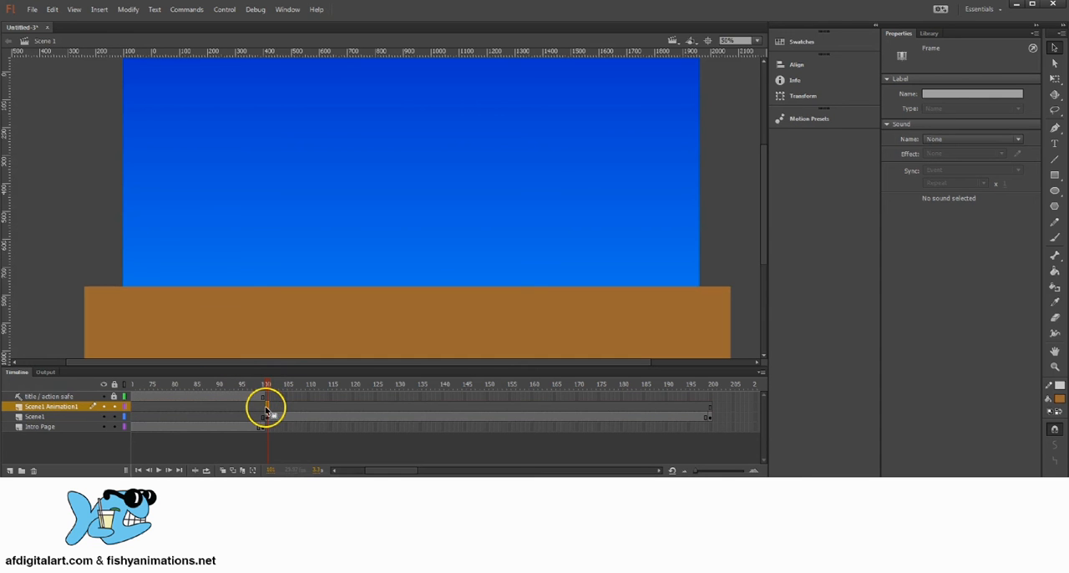
right_click(268, 410)
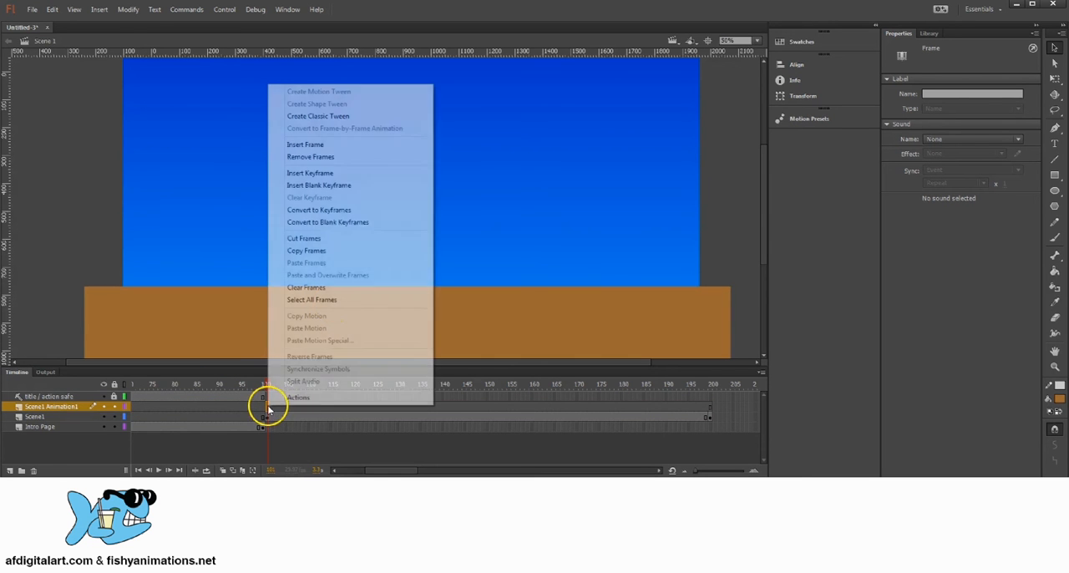
click(330, 176)
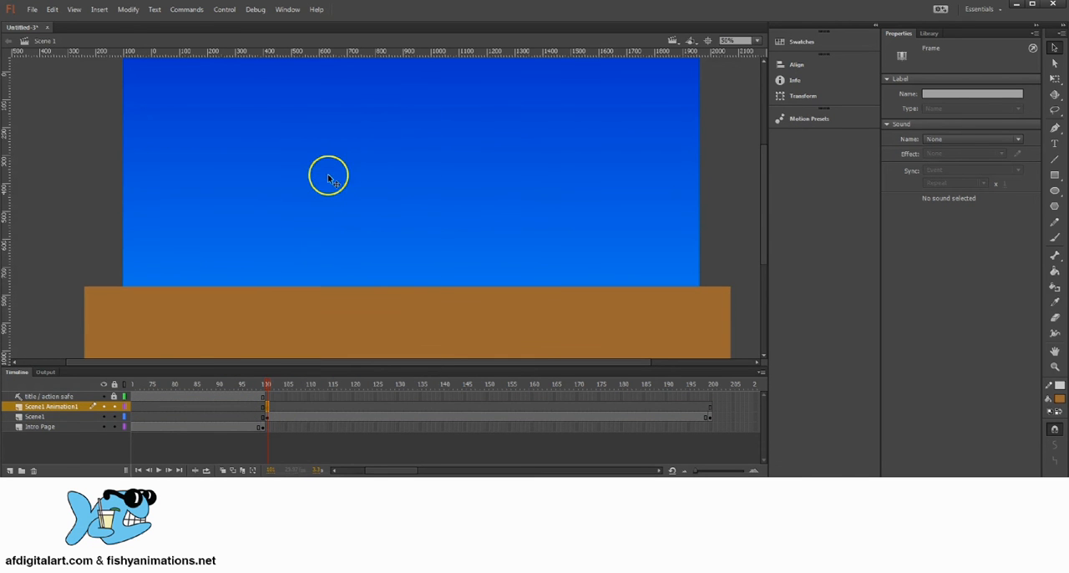
click(276, 409)
click(696, 407)
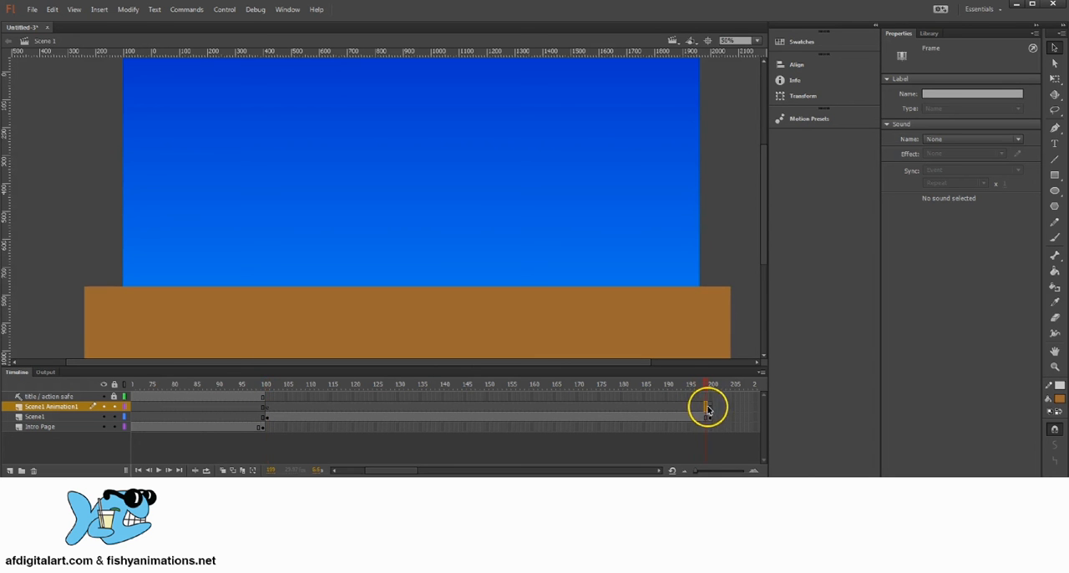
drag(706, 410, 590, 408)
right_click(680, 406)
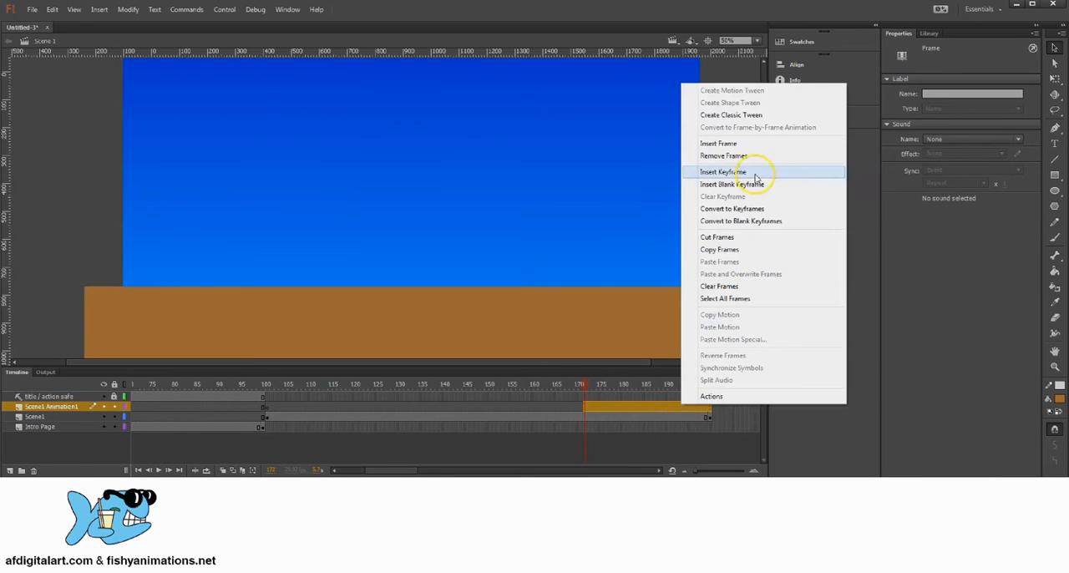
click(613, 406)
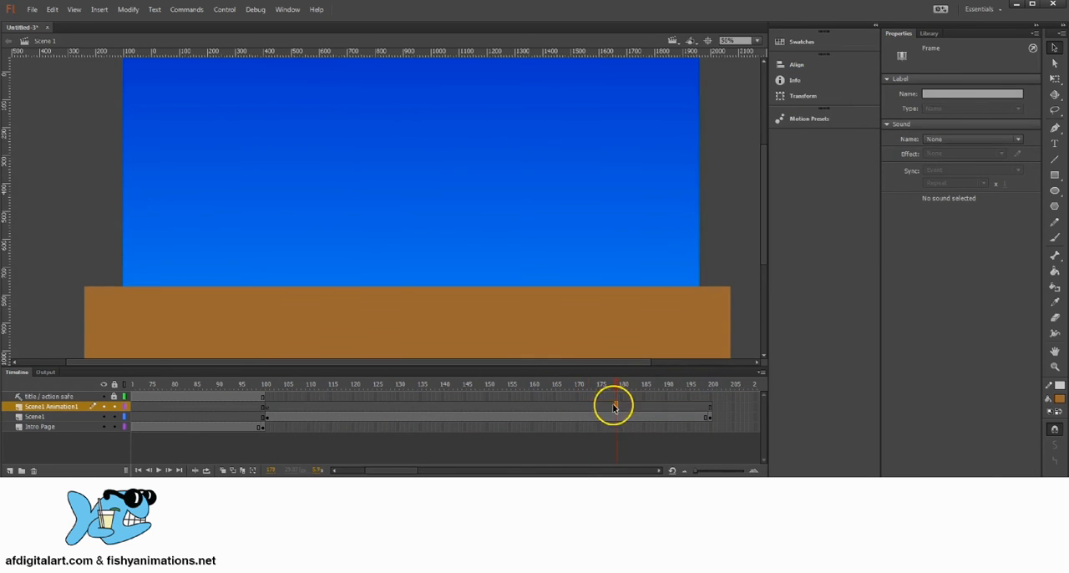
click(268, 406)
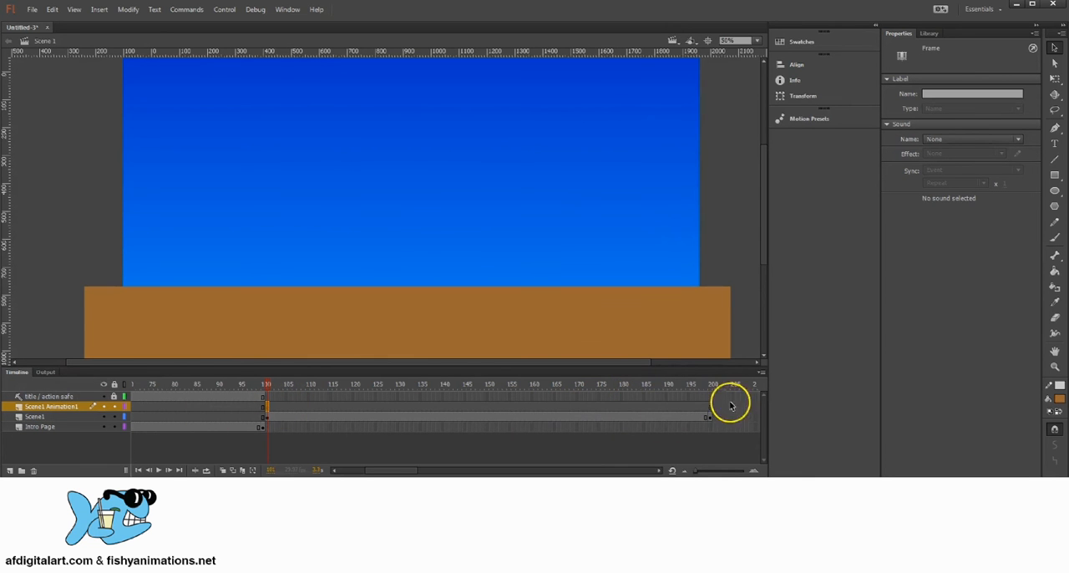
drag(606, 408, 279, 383)
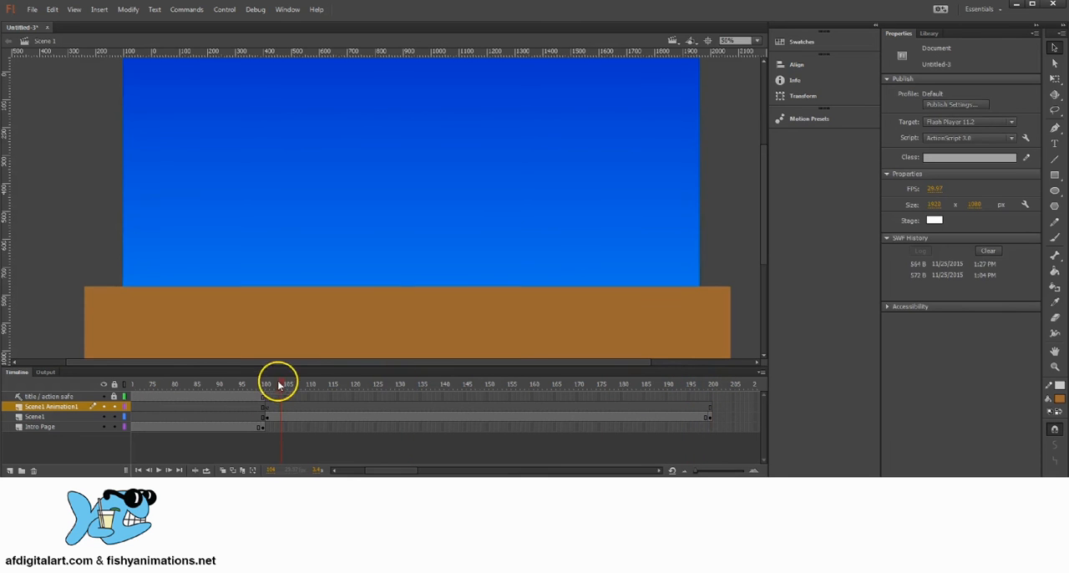
Draw an orange-filled circle about 185 px wide at frame 101 of Scene1 Animation1, resting on the ground's upper edge right of centre
click(267, 408)
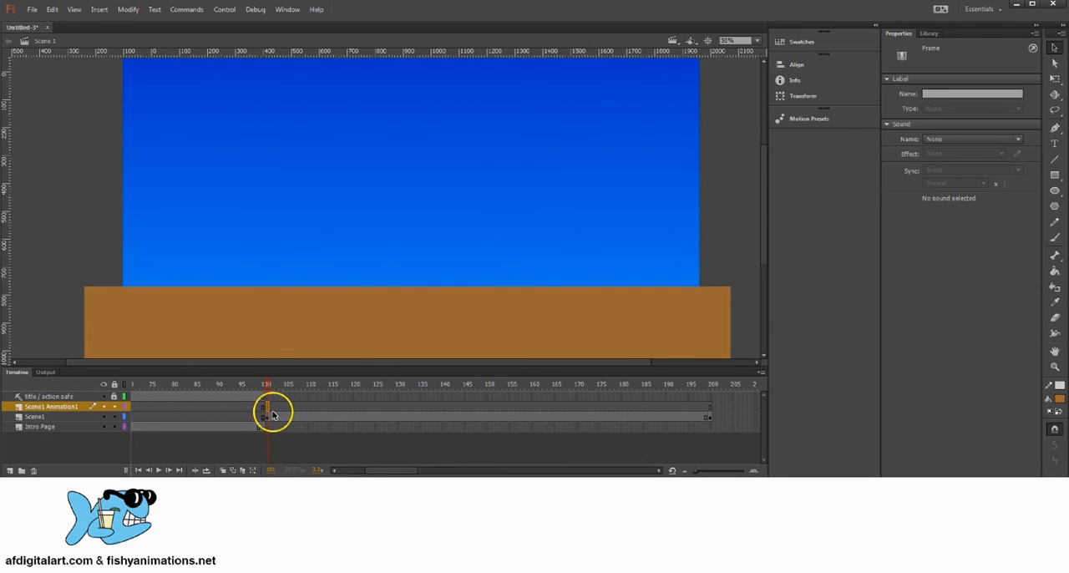
drag(493, 252, 493, 226)
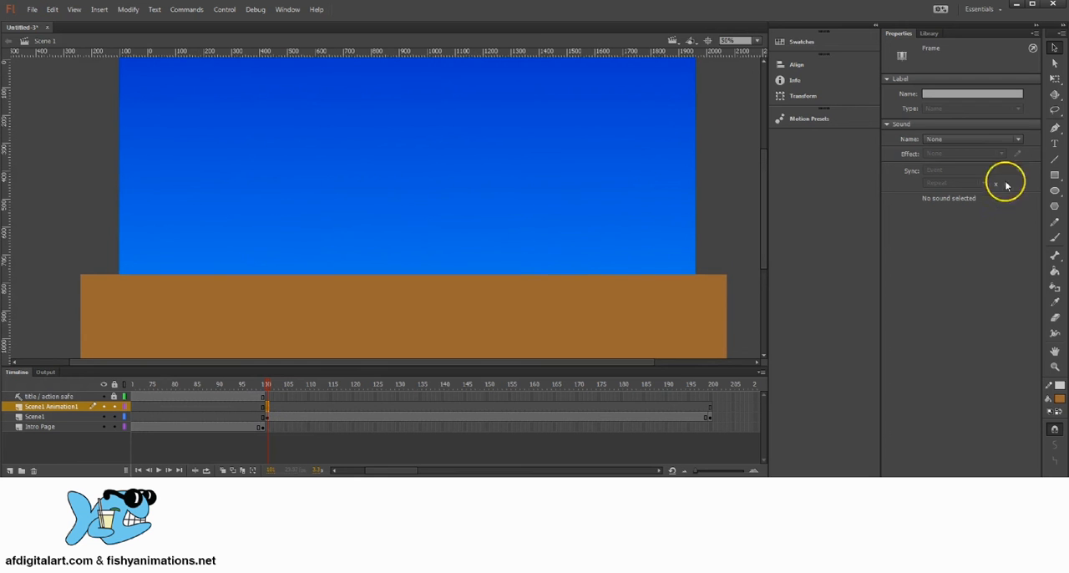
click(1055, 197)
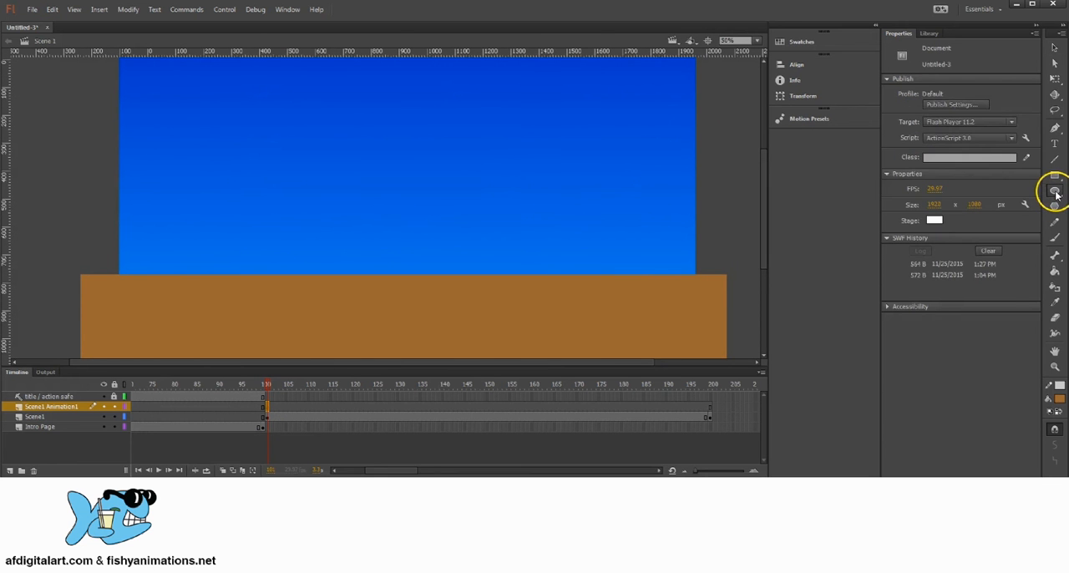
click(1059, 398)
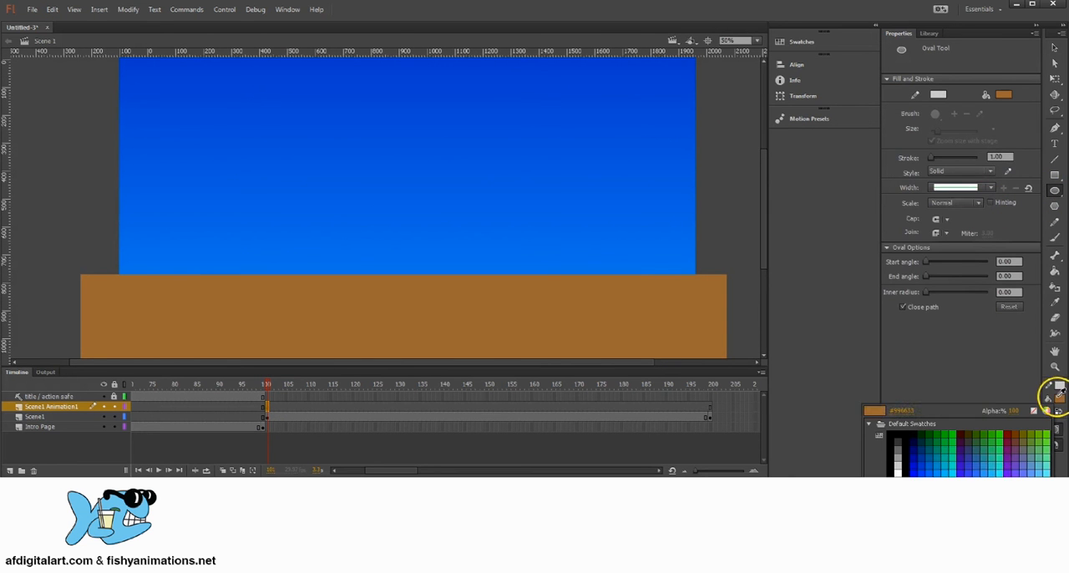
click(982, 473)
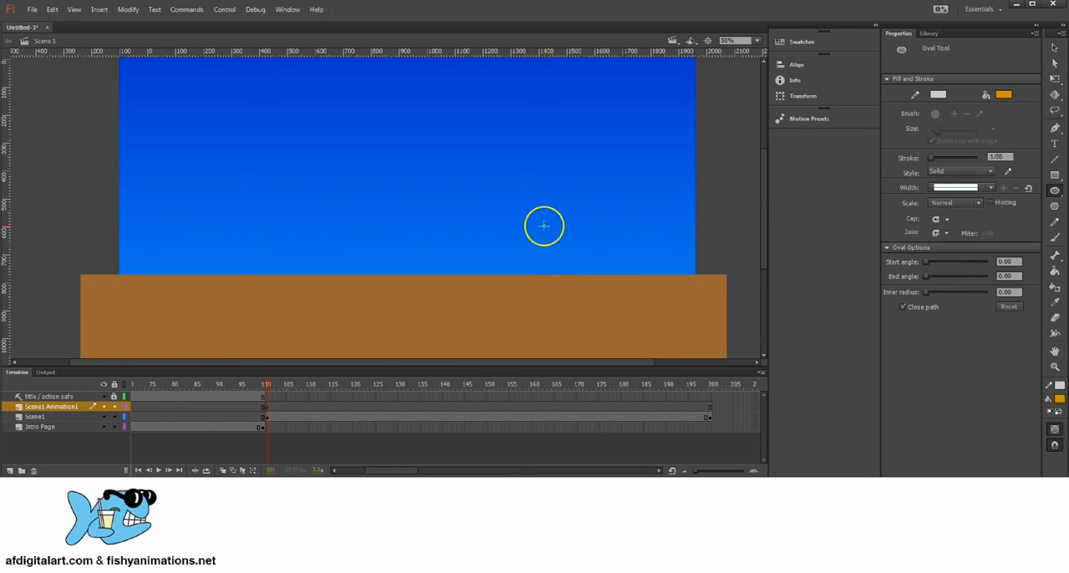
mouse_move(543, 225)
mouse_down()
mouse_move(609, 281)
mouse_move(599, 277)
mouse_up()
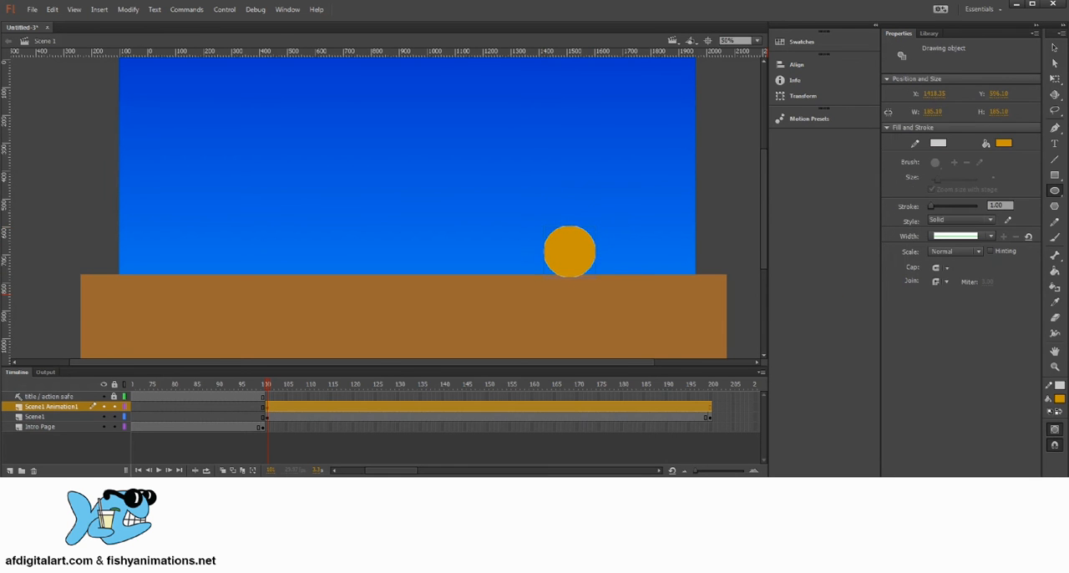
Set the circle's outline colour to black and its stroke size to 5
click(1054, 49)
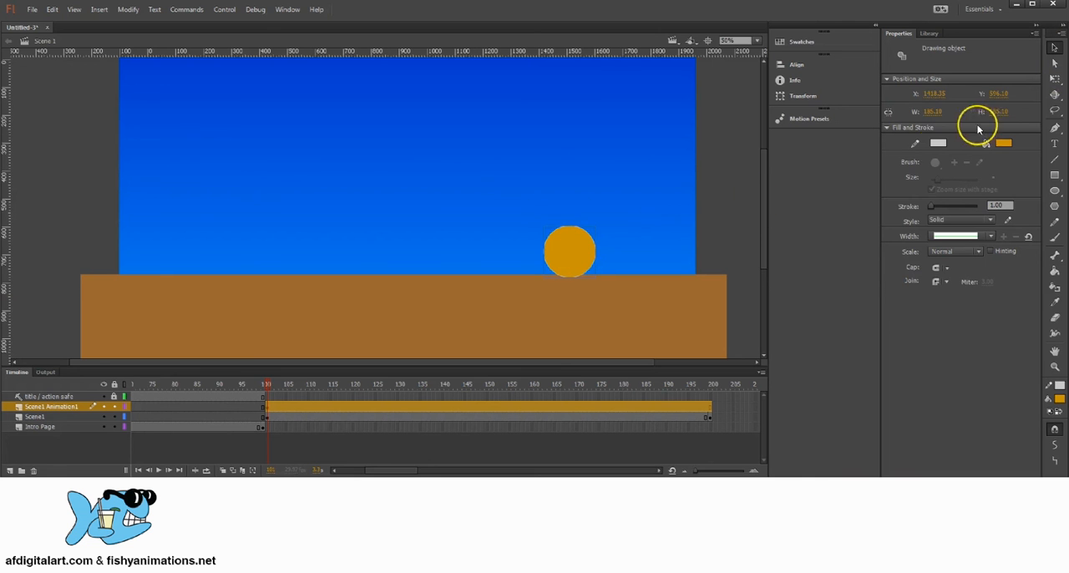
click(941, 144)
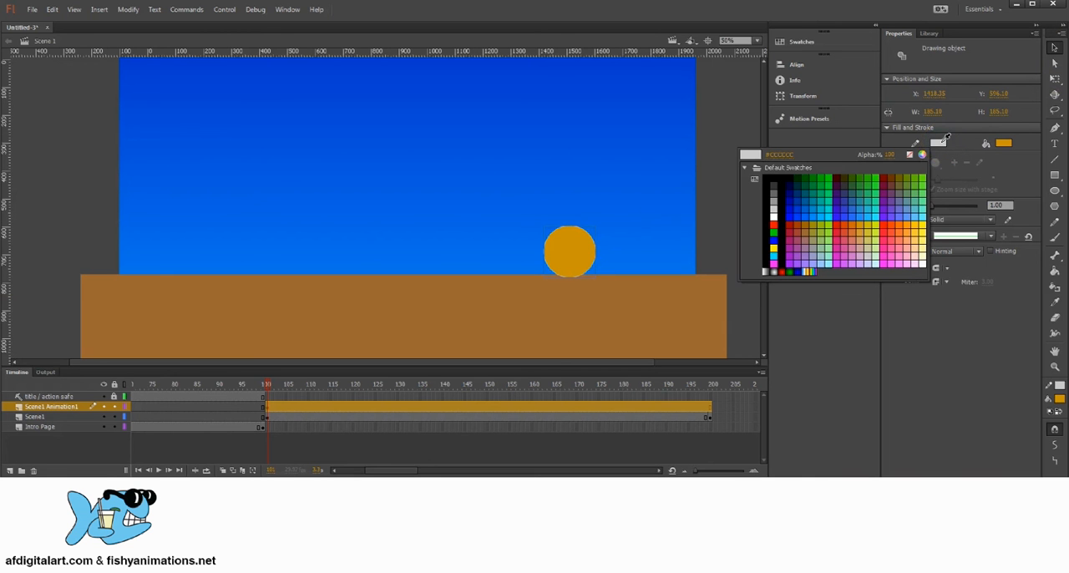
click(773, 186)
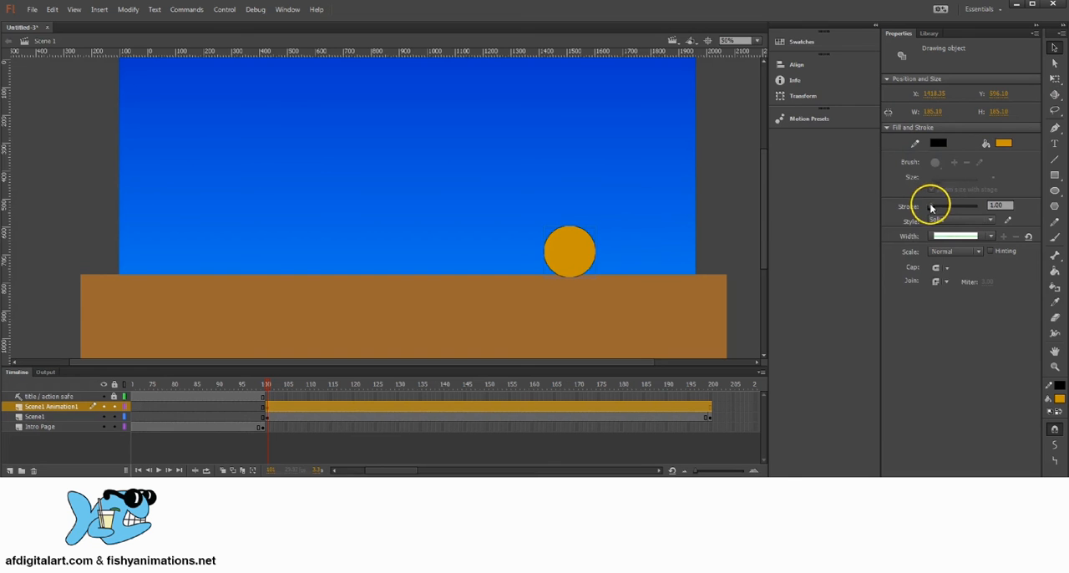
drag(930, 208, 933, 209)
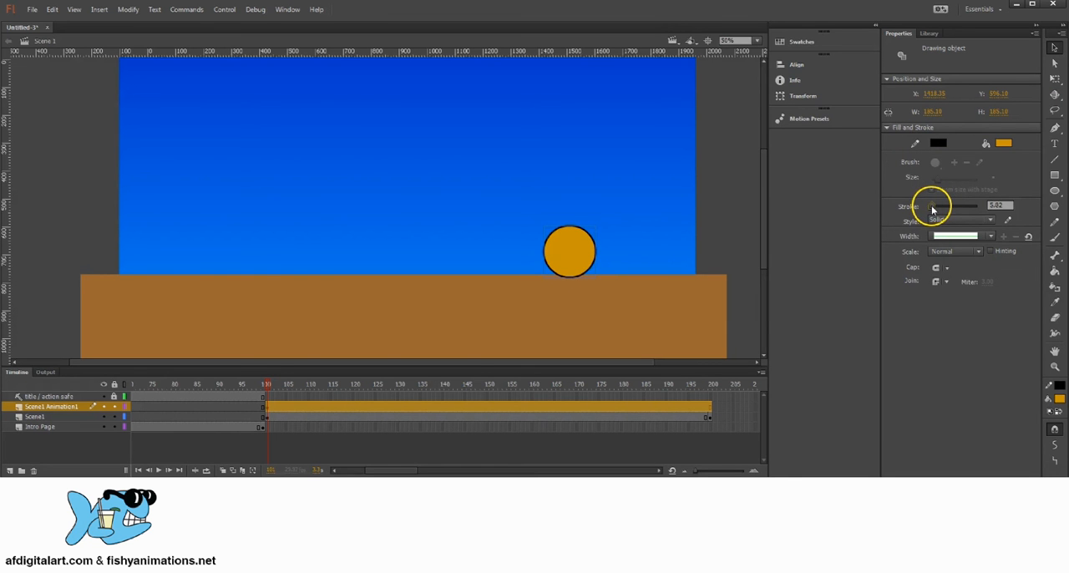
click(992, 206)
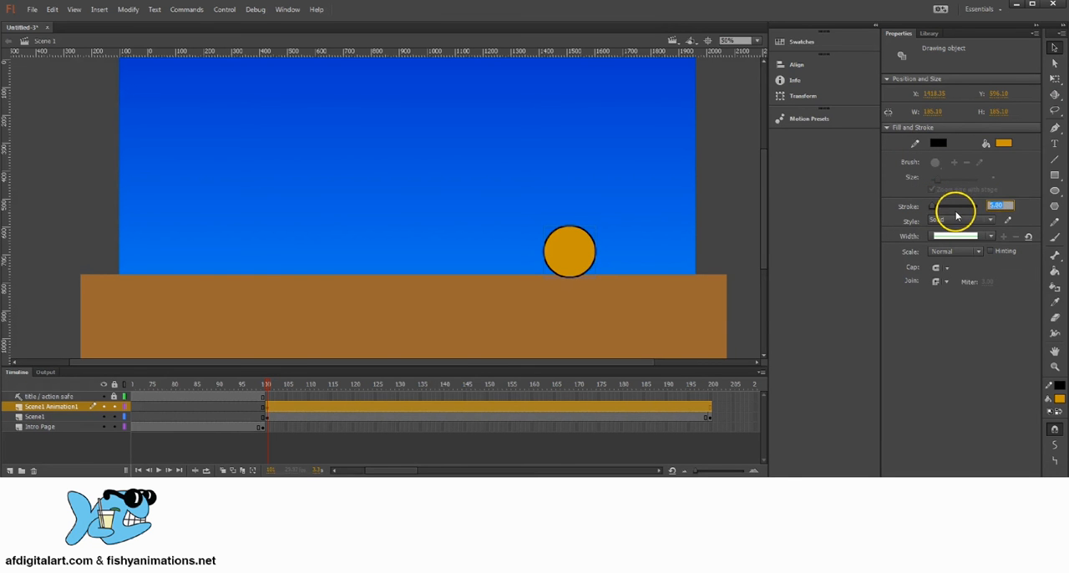
Draw a dark blue rectangle about 194 px wide and 294 px high just below the orange circle
click(1054, 174)
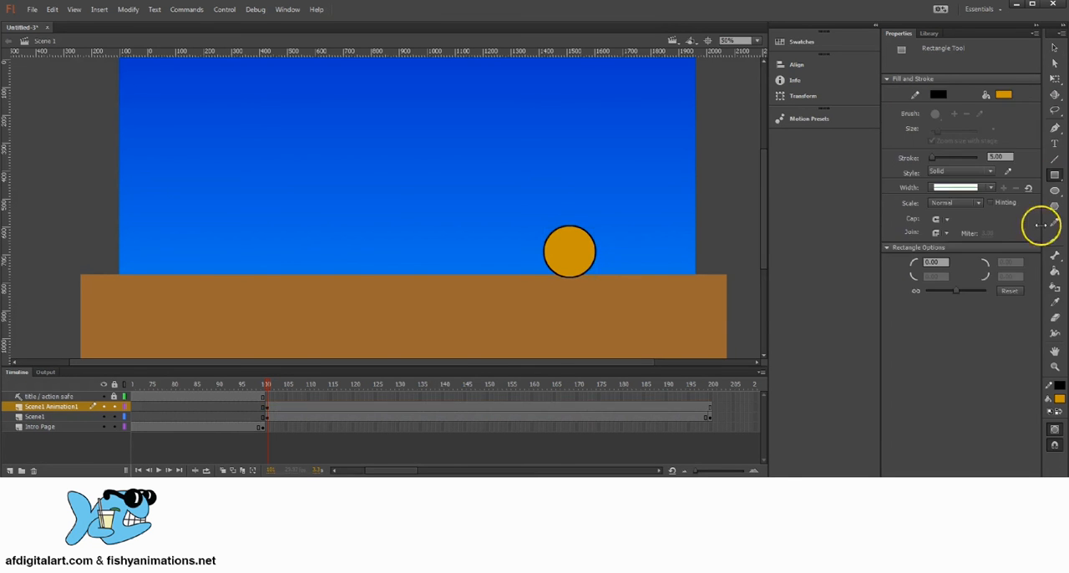
click(1059, 399)
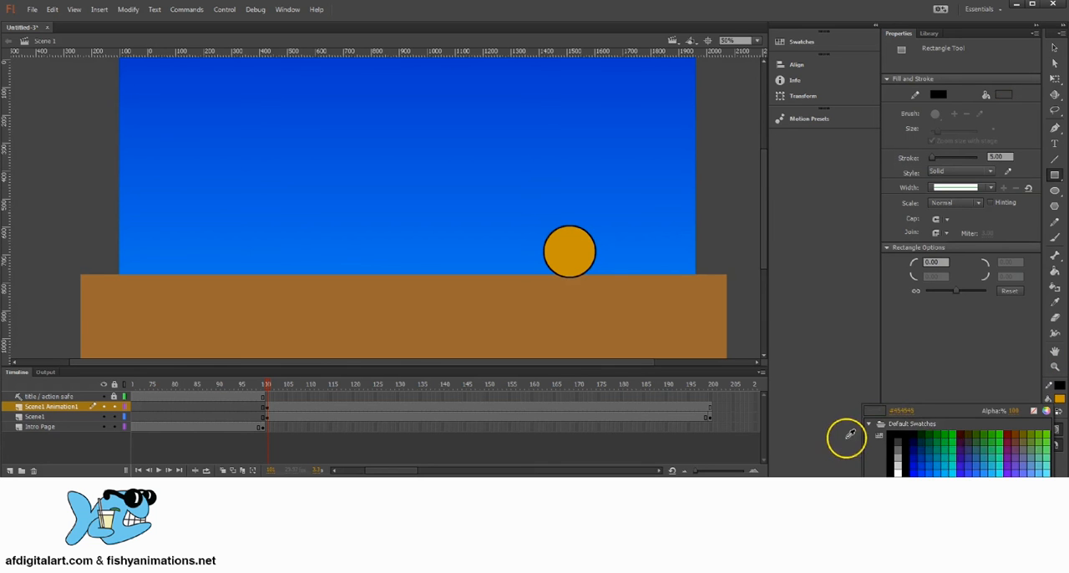
click(926, 448)
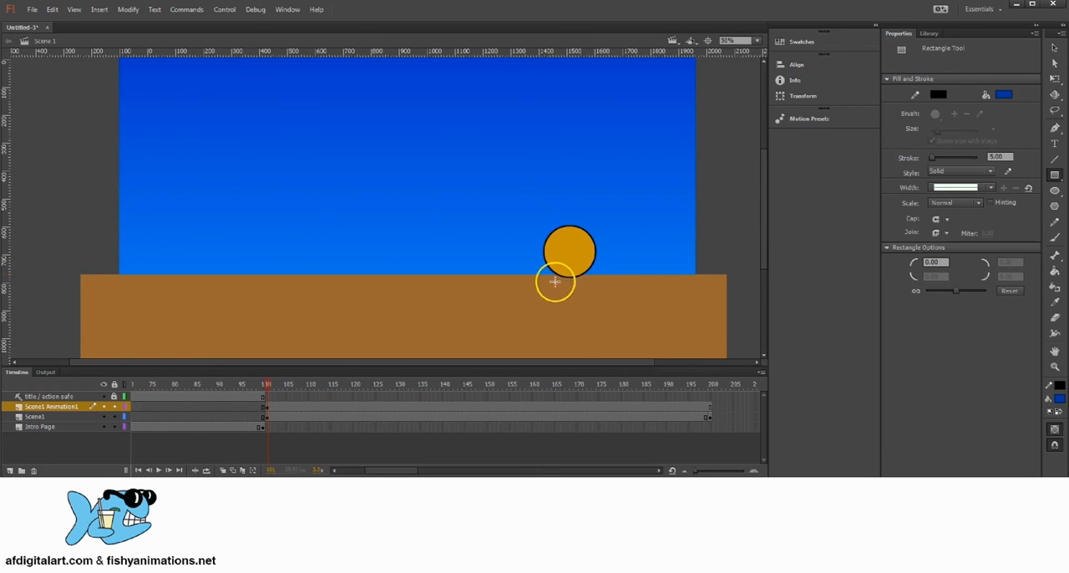
mouse_move(549, 275)
mouse_down()
mouse_move(593, 365)
mouse_move(603, 356)
mouse_up()
drag(611, 280, 659, 217)
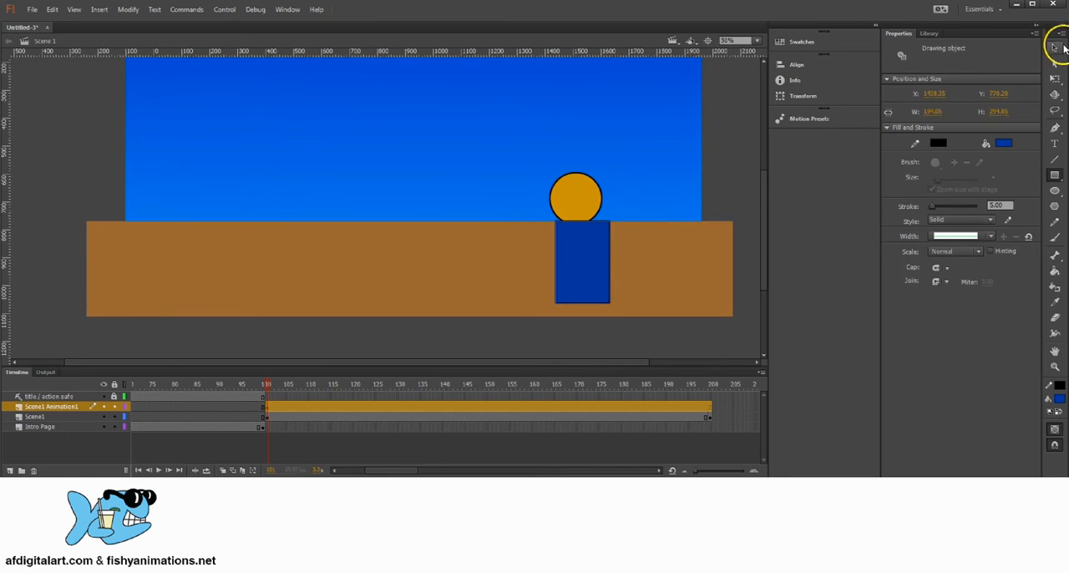
Move the blue rectangle directly under the orange circle and stretch it downward to about 475 px high
click(1054, 48)
click(1054, 79)
click(601, 229)
drag(593, 242, 589, 238)
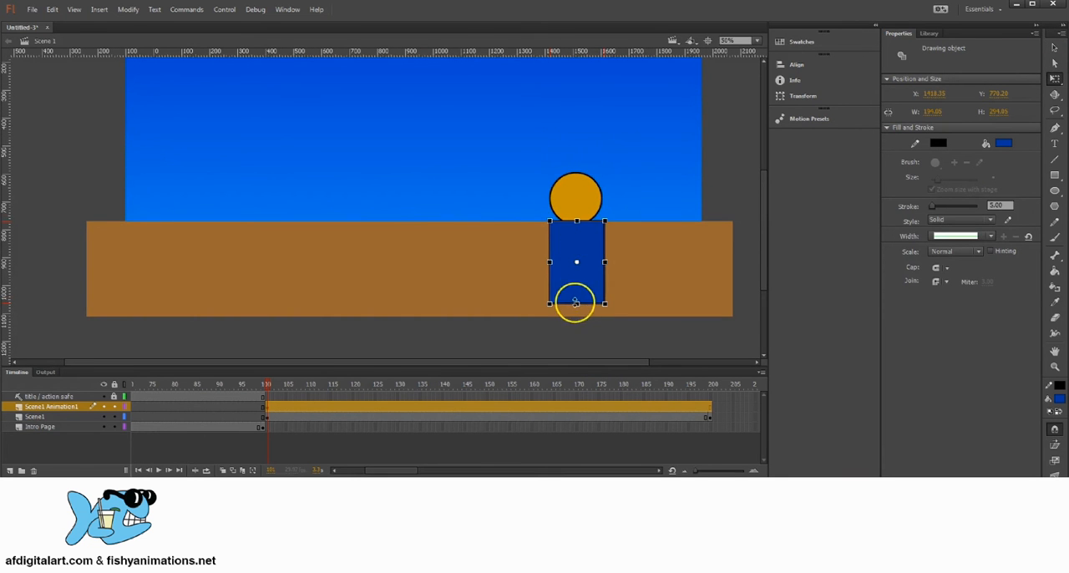
drag(577, 304, 576, 329)
drag(587, 234, 585, 233)
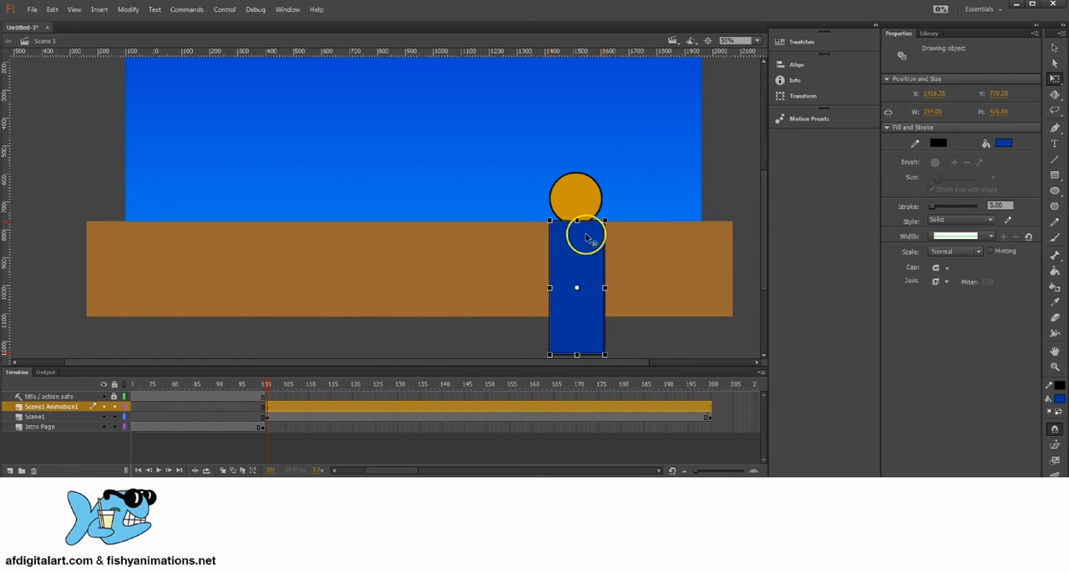
drag(533, 211, 589, 268)
click(1054, 48)
key(space)
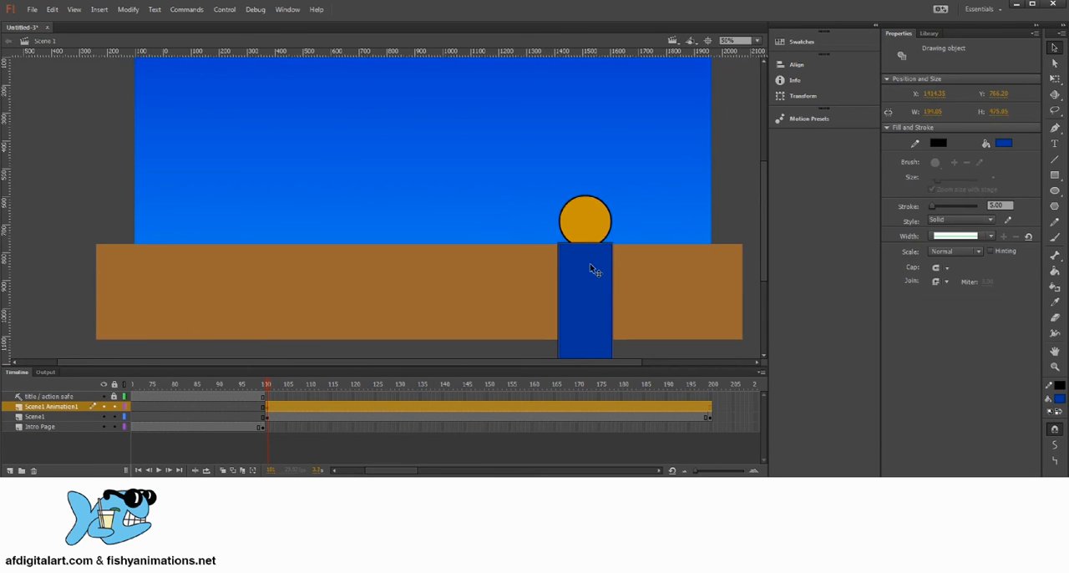
Unlock the title / action safe layer, extend it with a keyframe at frame 200, and lock it again
click(732, 181)
key(space)
mouse_move(560, 192)
mouse_down()
mouse_move(577, 241)
mouse_move(565, 208)
mouse_up()
drag(544, 284, 552, 262)
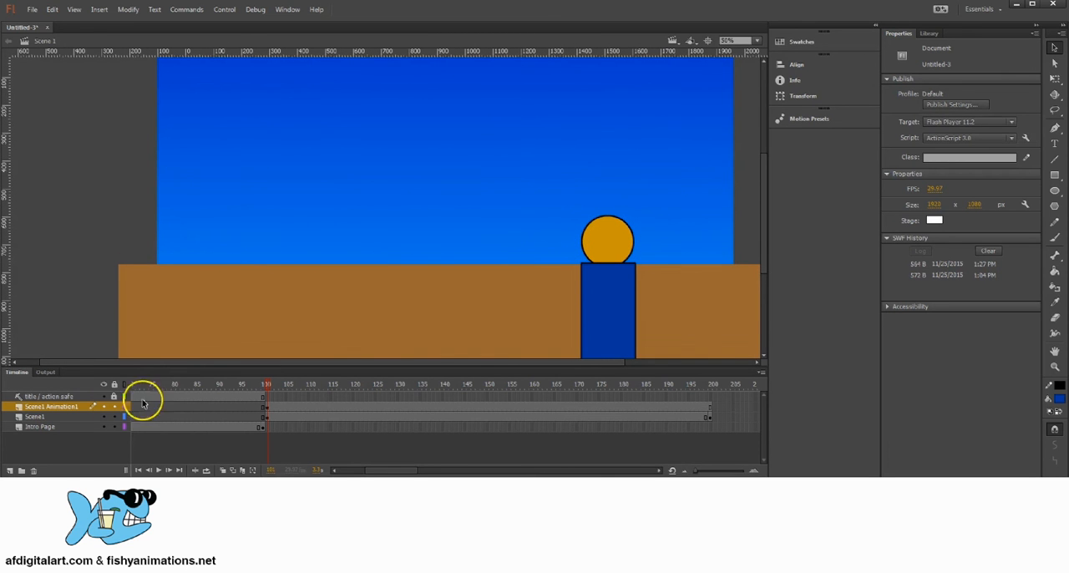
click(115, 396)
click(76, 396)
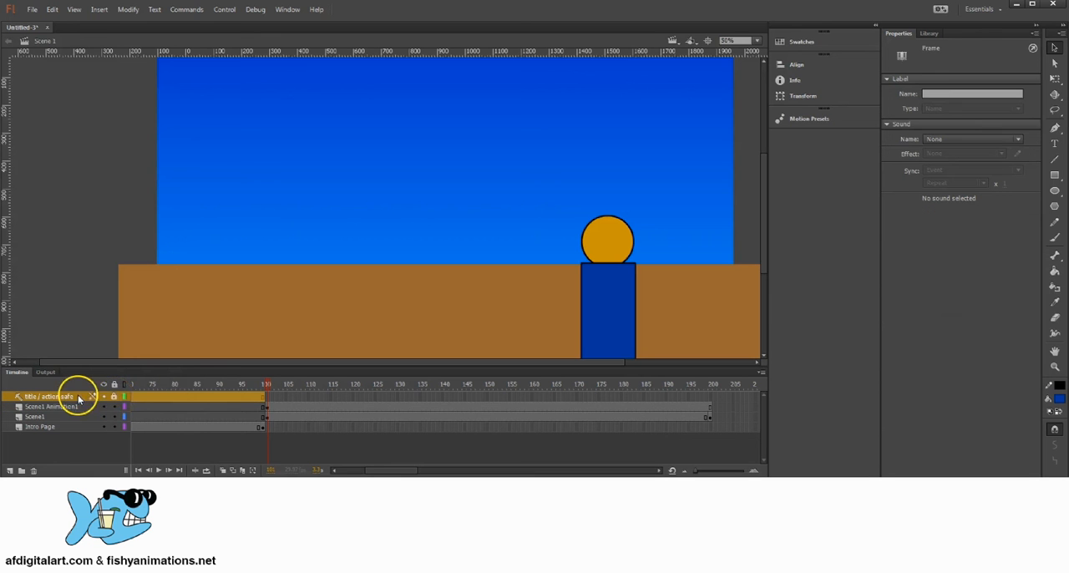
click(266, 397)
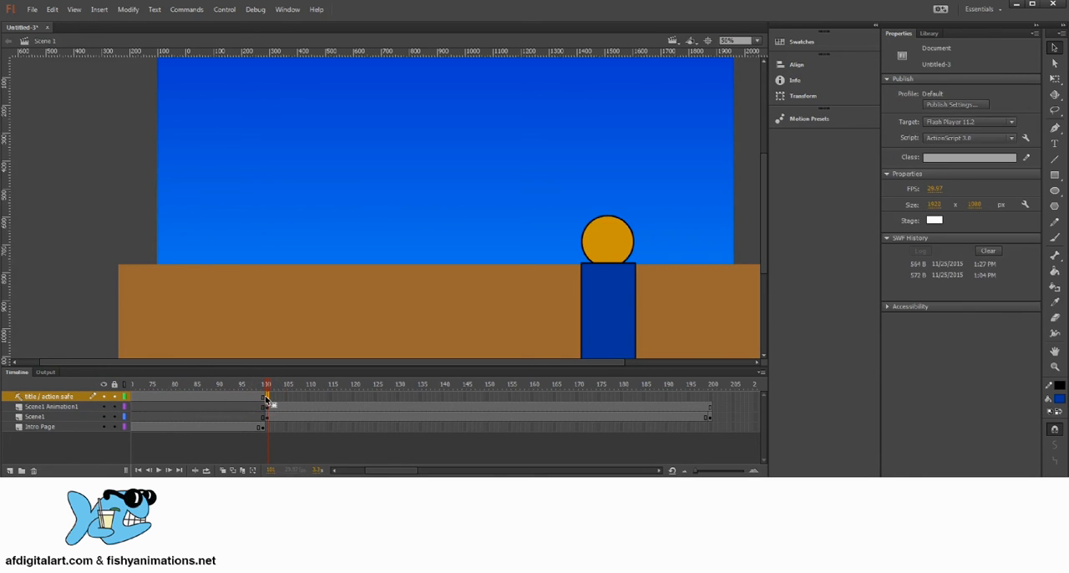
drag(267, 401, 263, 400)
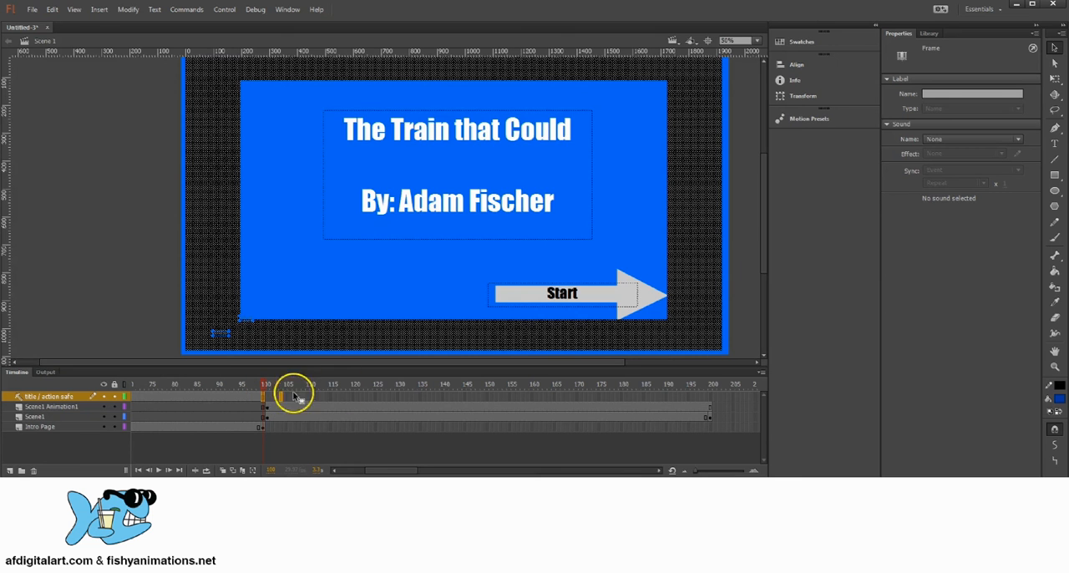
click(712, 398)
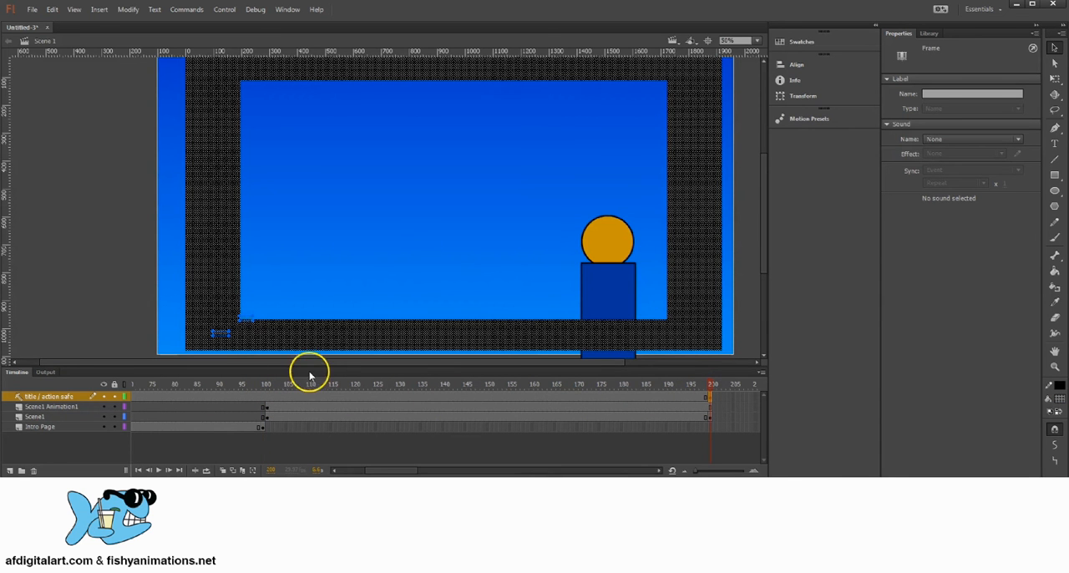
click(96, 264)
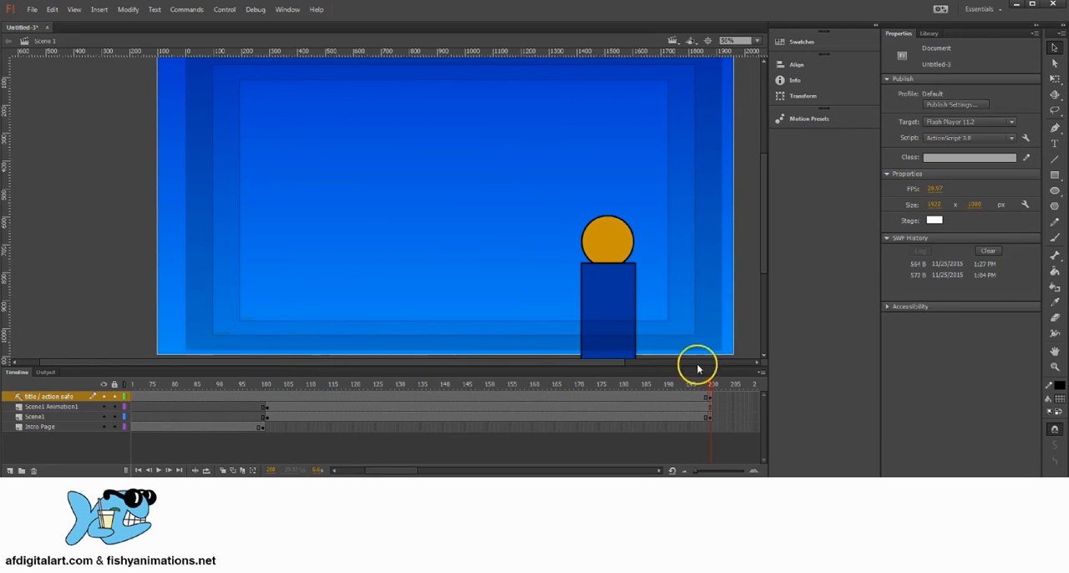
drag(710, 382, 287, 384)
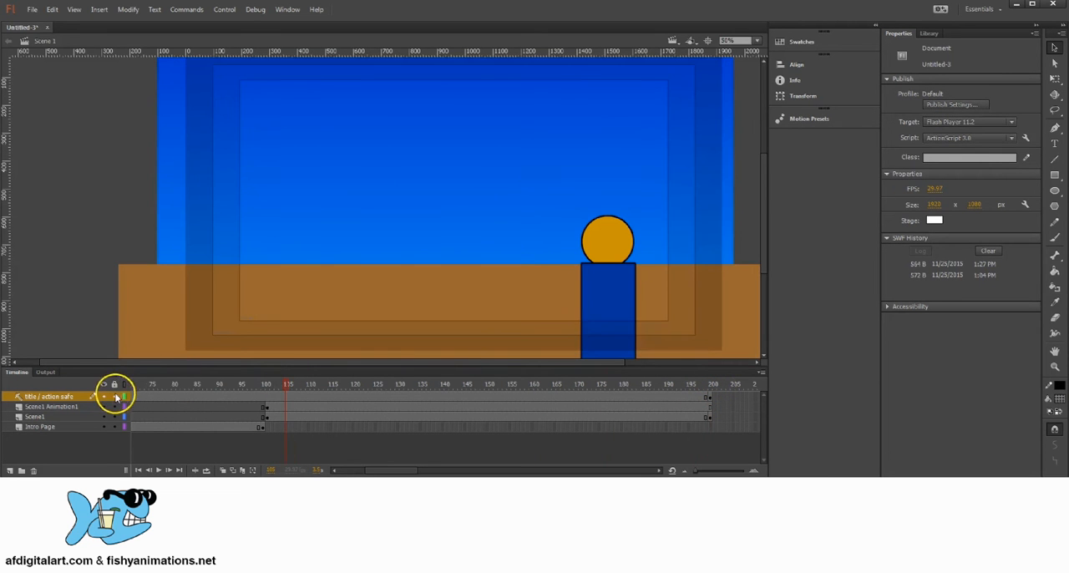
Insert a keyframe on the Scene1 layer from frame 199 so that frame 200 also contains the ground
click(714, 399)
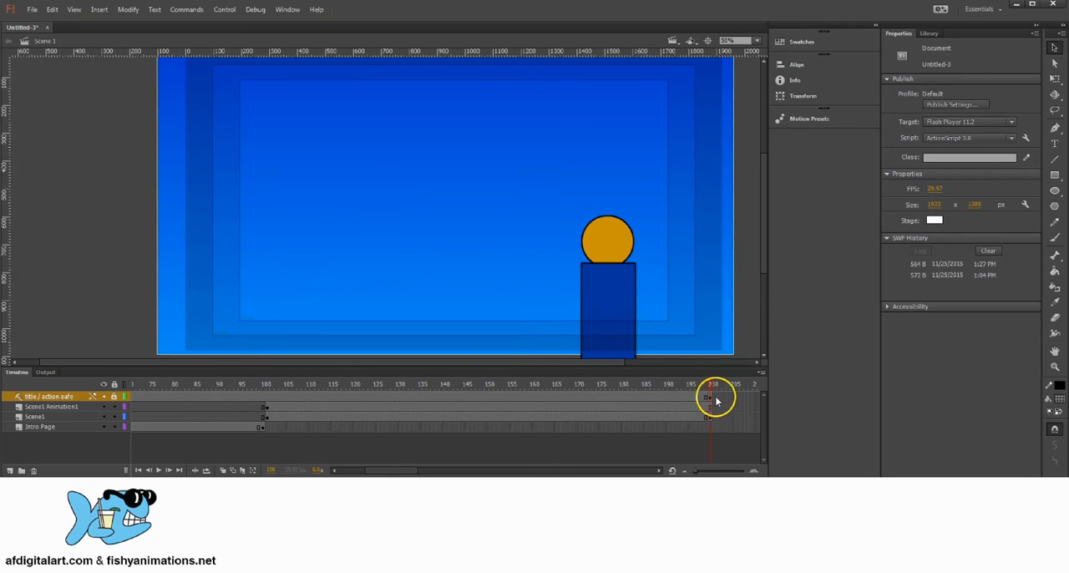
mouse_move(713, 401)
mouse_down()
mouse_move(702, 399)
mouse_move(716, 398)
mouse_move(701, 399)
mouse_move(713, 408)
mouse_up()
click(706, 418)
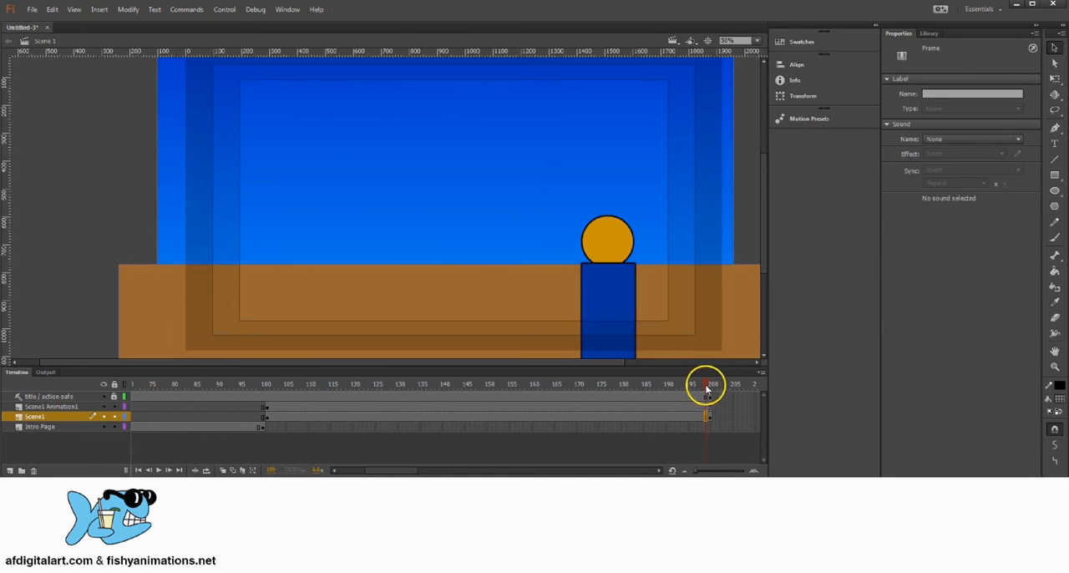
click(707, 418)
right_click(706, 419)
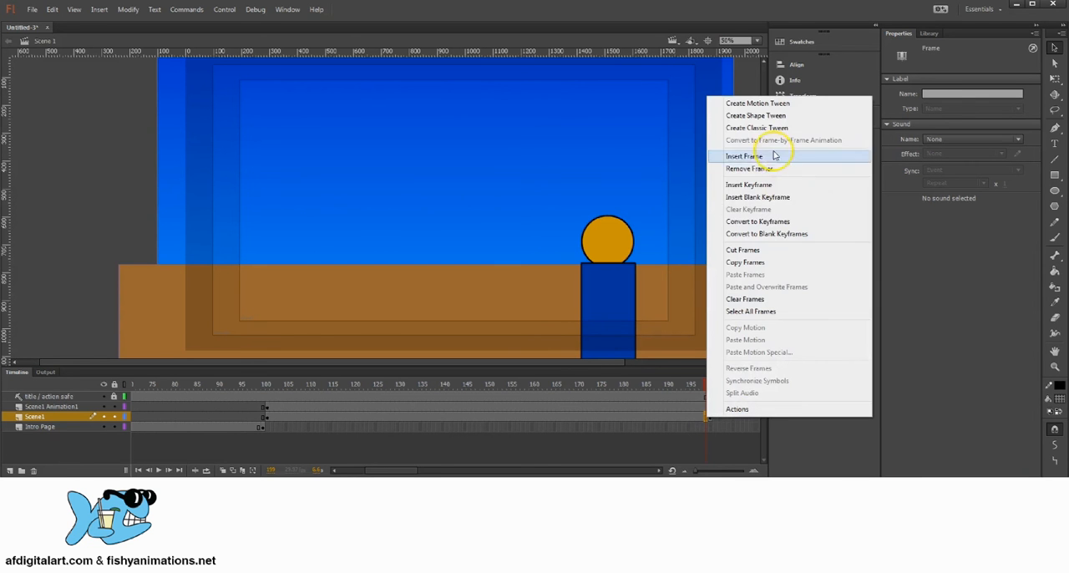
click(748, 186)
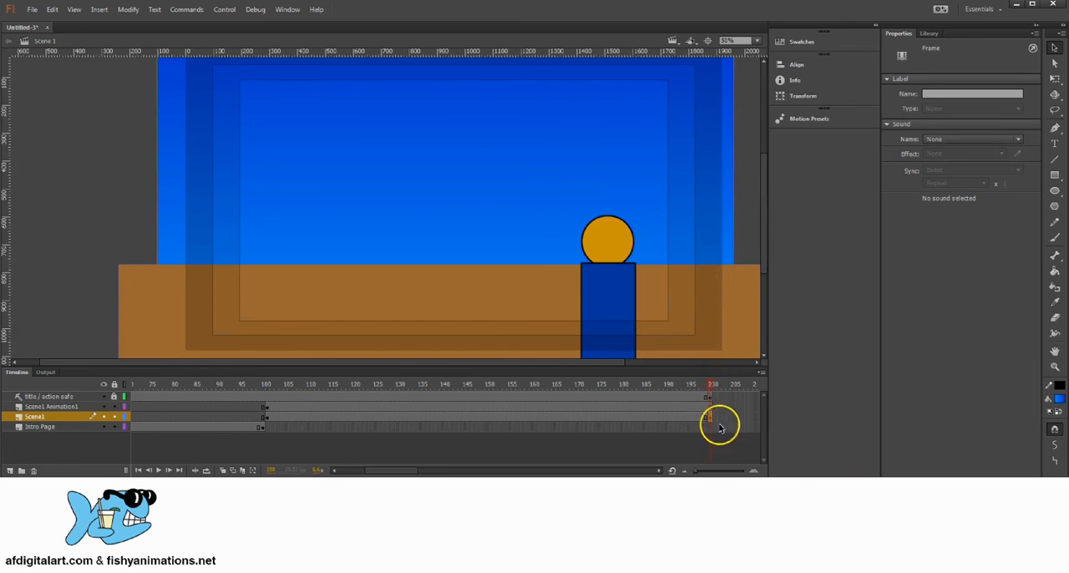
click(715, 385)
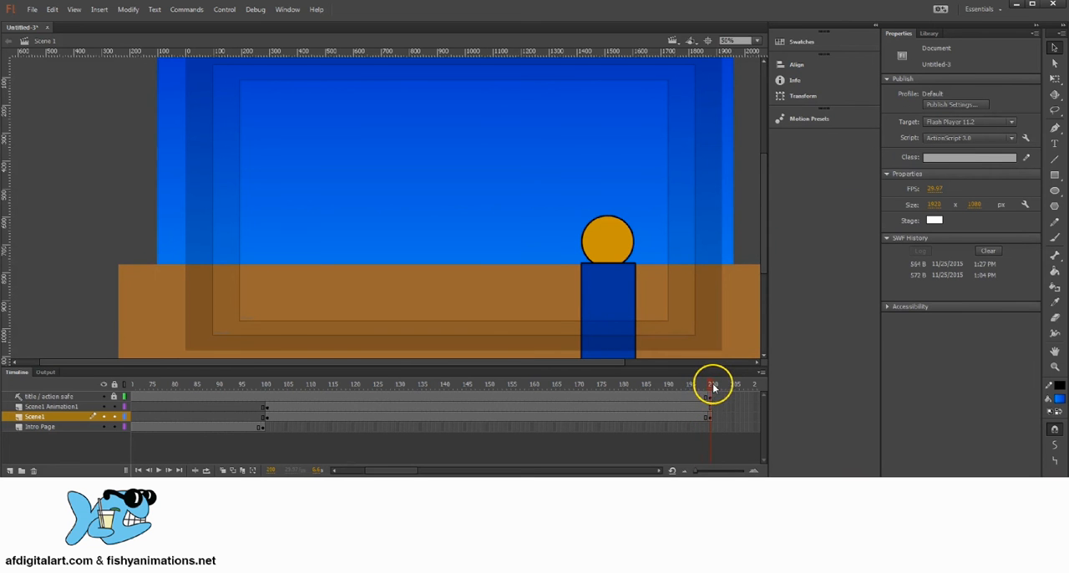
mouse_move(716, 384)
mouse_down()
mouse_move(463, 382)
mouse_move(710, 397)
mouse_up()
Lock the Scene1 and Intro Page layers and make Scene1 Animation1 the active layer
drag(577, 230, 571, 253)
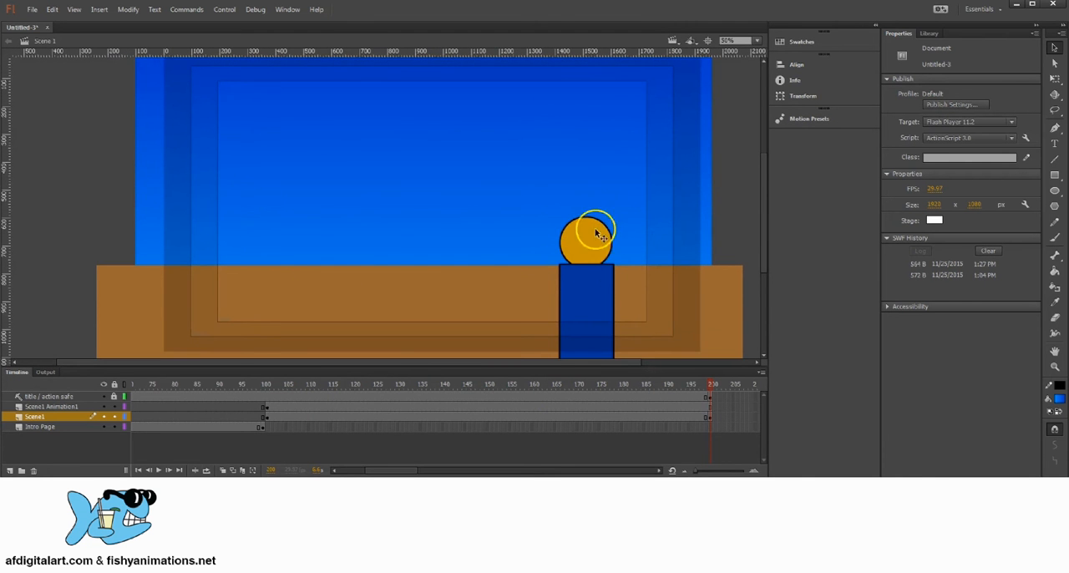
key(space)
drag(525, 269, 469, 218)
drag(548, 224, 592, 234)
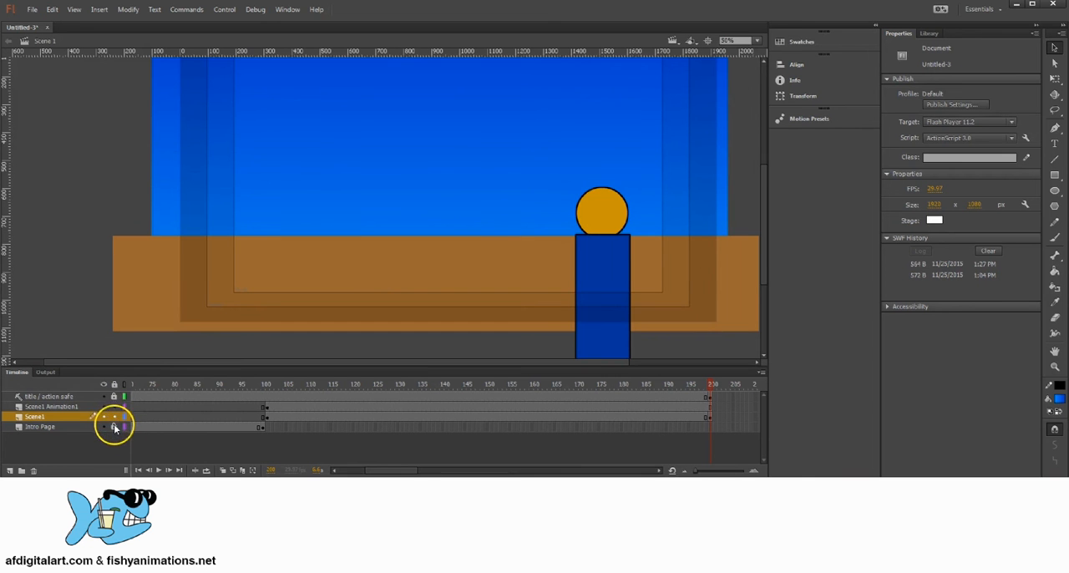
click(51, 407)
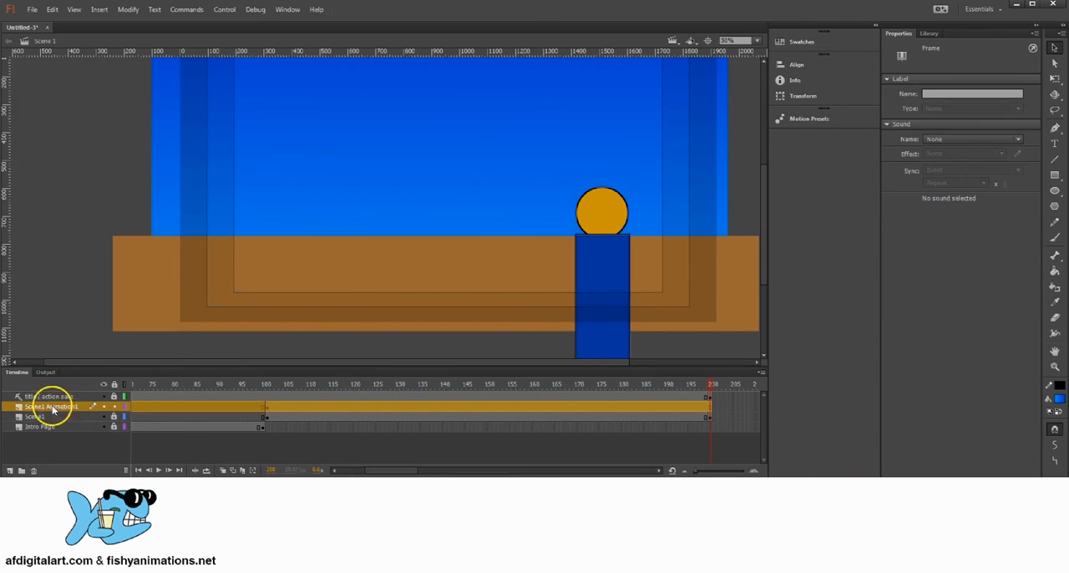
Convert the orange circle and blue rectangle together into a Movie Clip symbol named Person1
click(604, 209)
drag(596, 260, 558, 260)
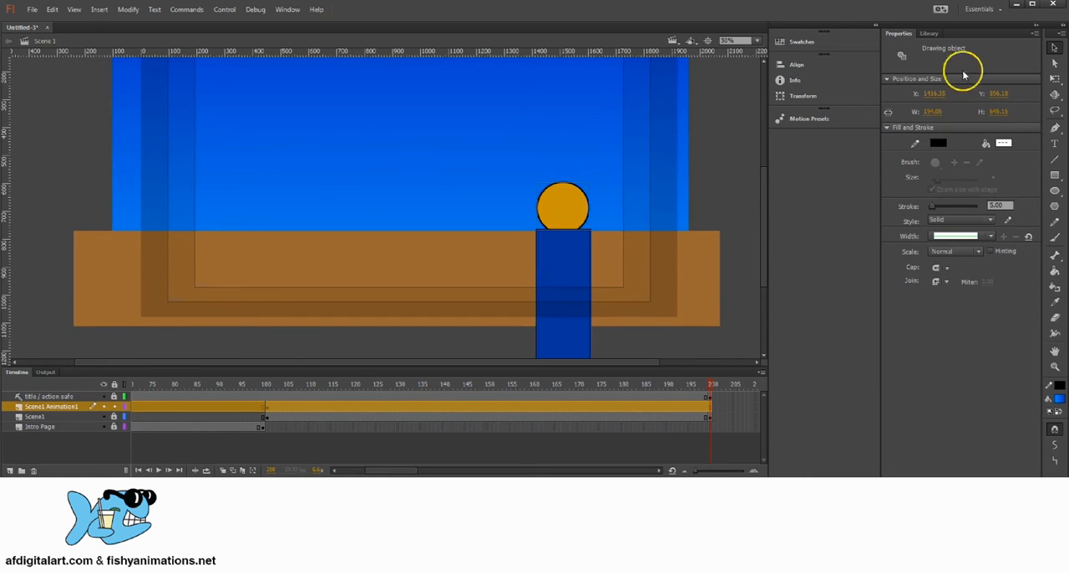
click(612, 200)
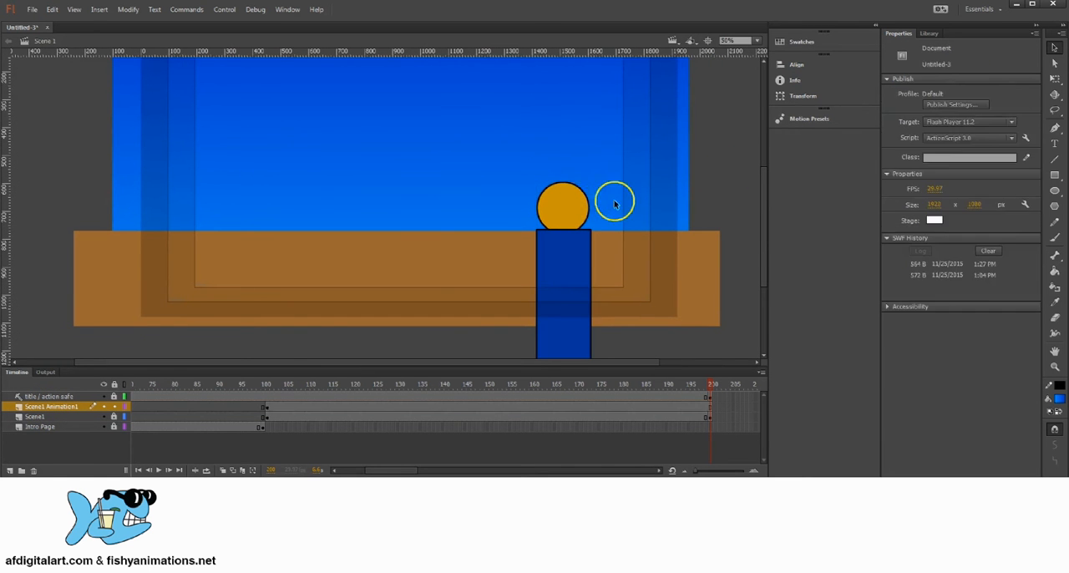
click(574, 208)
shift+click(568, 256)
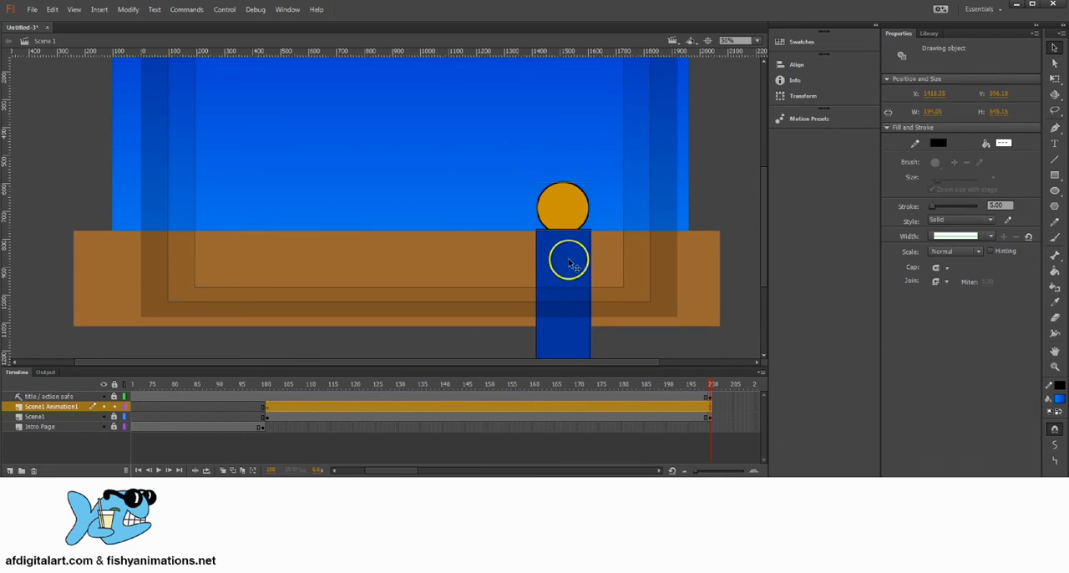
click(128, 9)
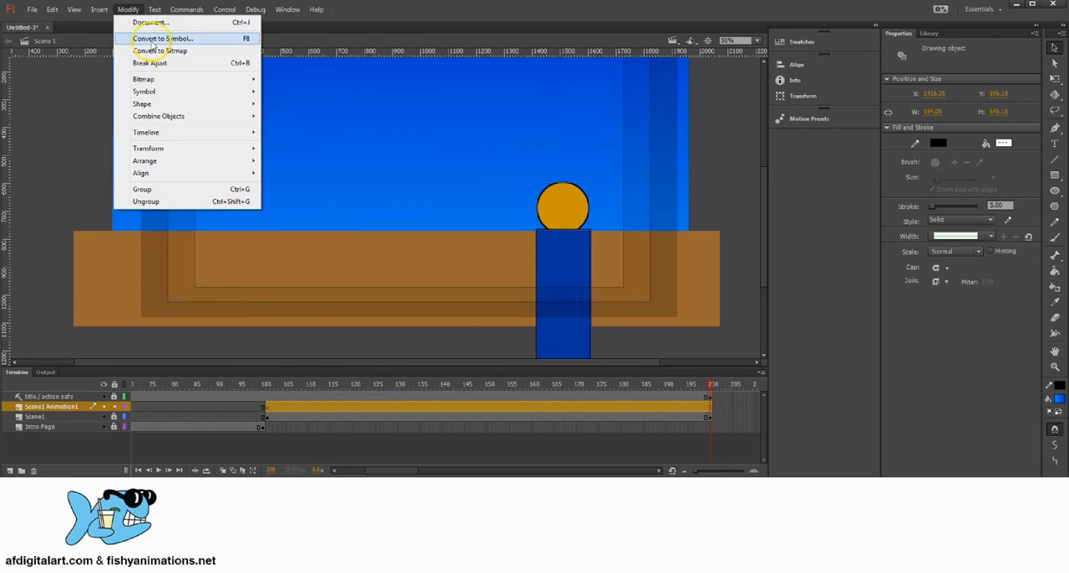
click(183, 37)
drag(586, 75, 289, 74)
click(299, 122)
click(319, 136)
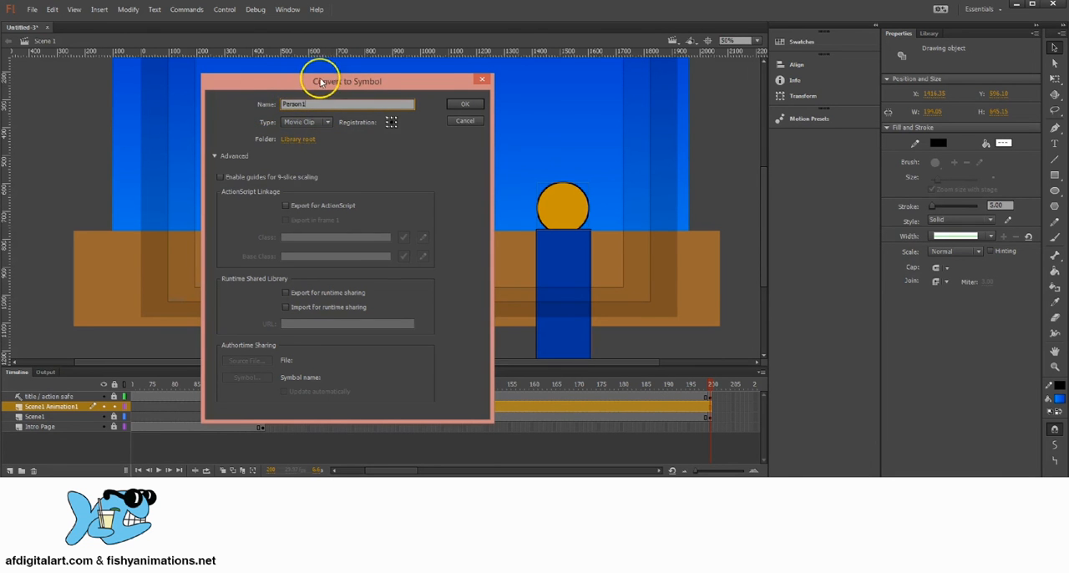
text(Person1)
click(461, 103)
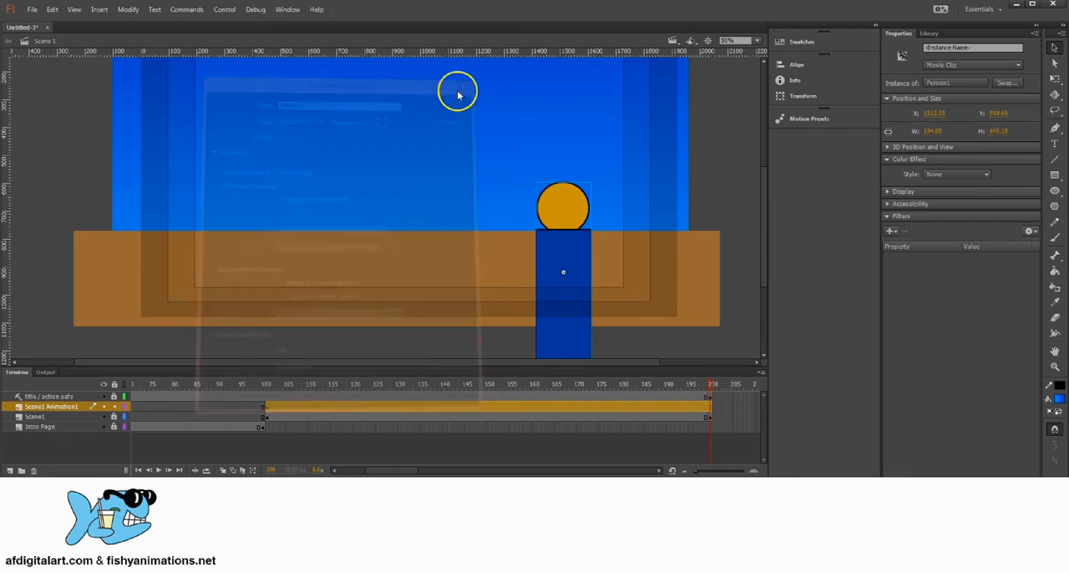
Delete the character from the stage and place a Person1 instance from the library near the ground's right end
click(930, 35)
click(916, 172)
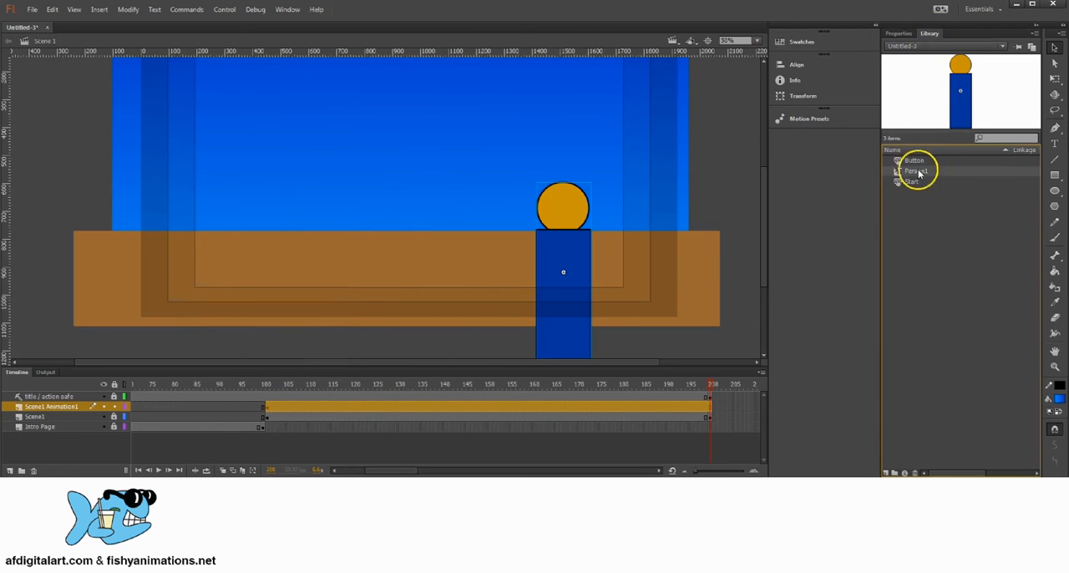
click(906, 181)
click(912, 172)
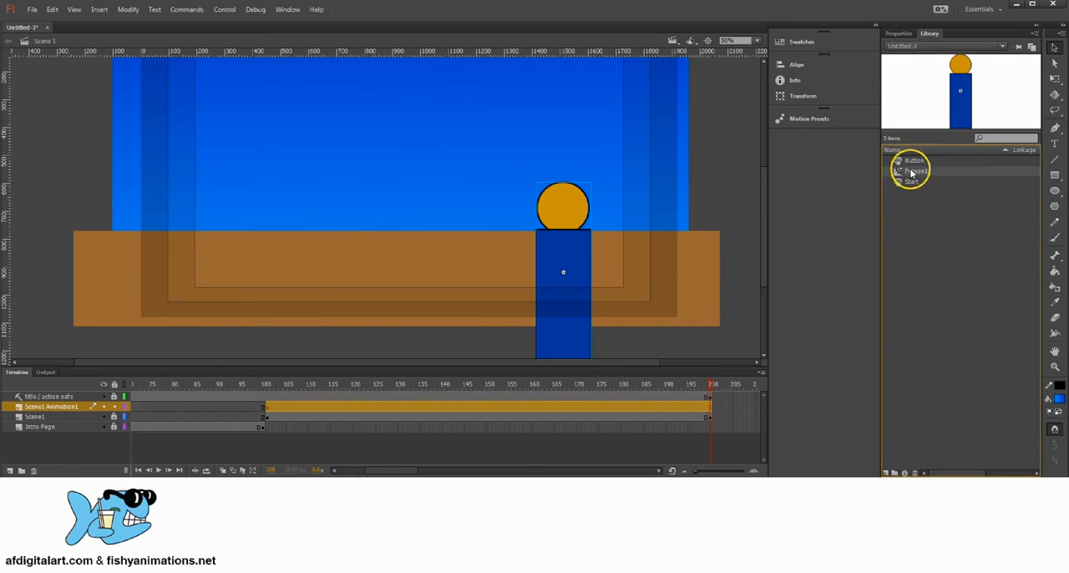
click(559, 239)
drag(570, 207, 539, 202)
key(Delete)
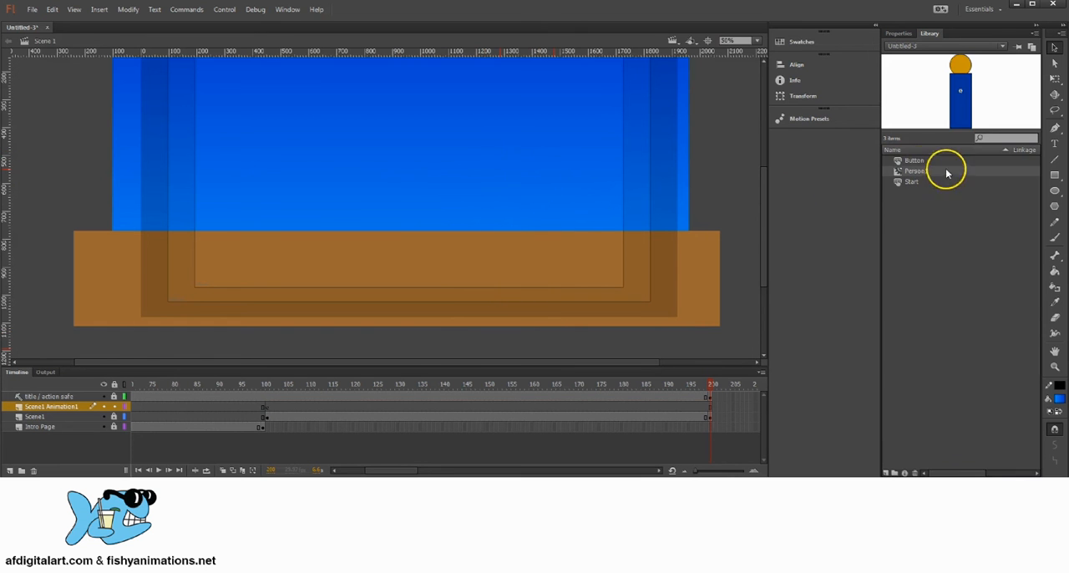
click(914, 162)
drag(916, 170, 574, 182)
key(space)
drag(422, 176, 475, 265)
At frame 101 of Scene1 Animation1, move the Person1 instance off the stage, just beyond the sky's right edge
click(267, 406)
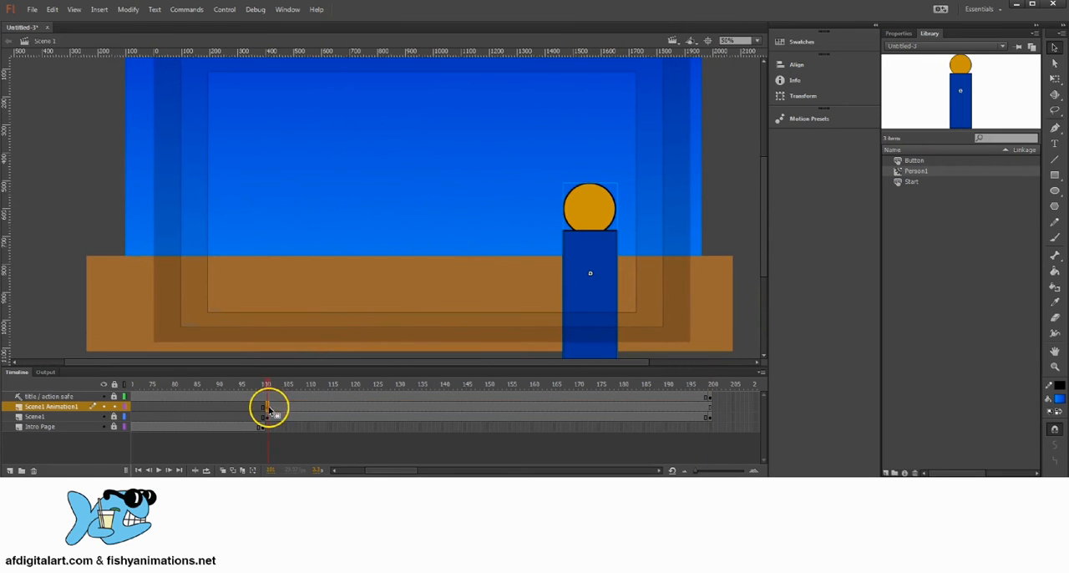
drag(272, 385, 270, 387)
click(268, 409)
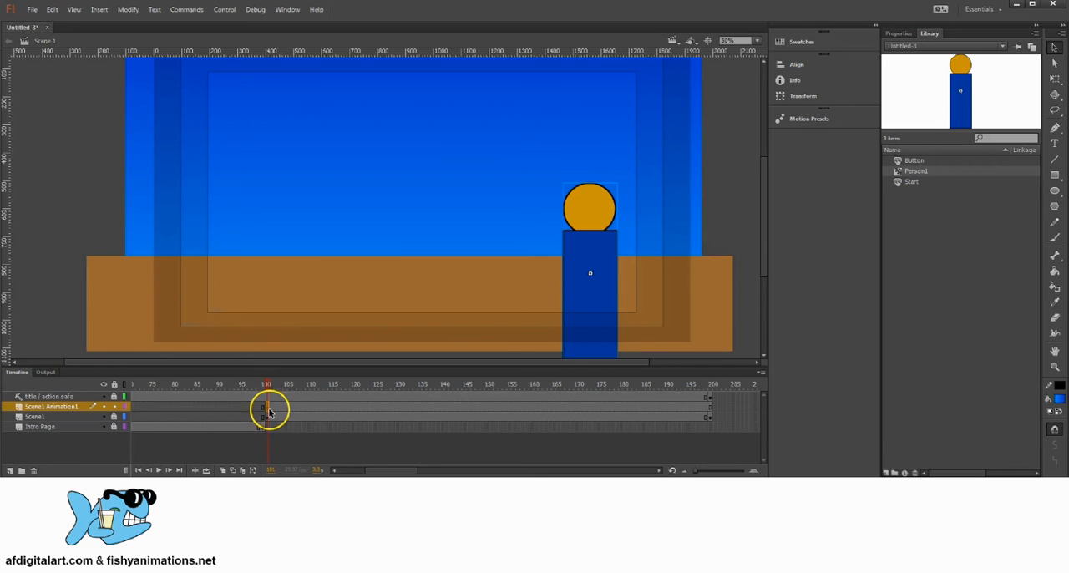
drag(266, 389, 269, 388)
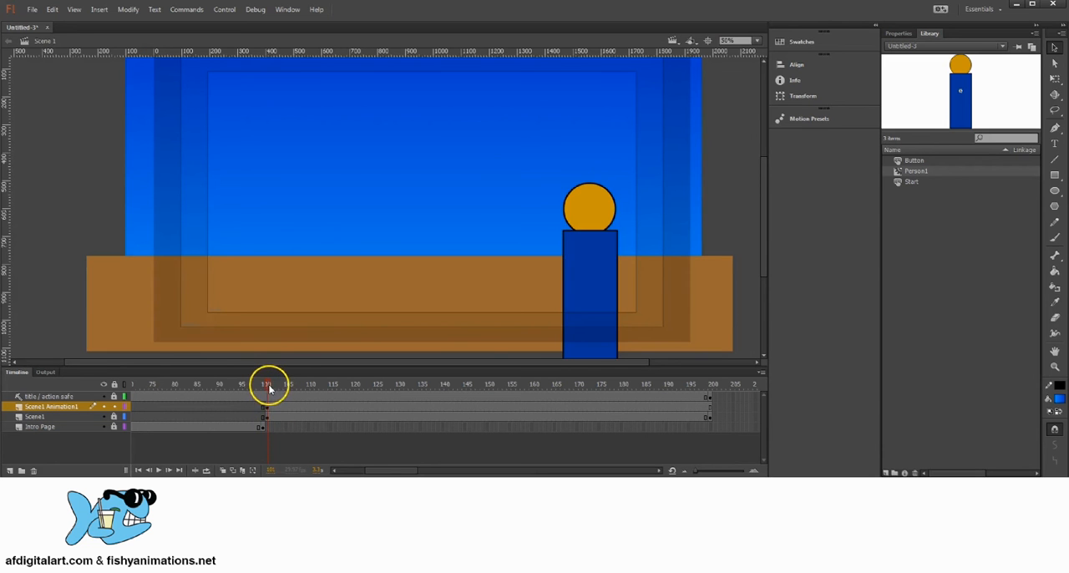
click(265, 409)
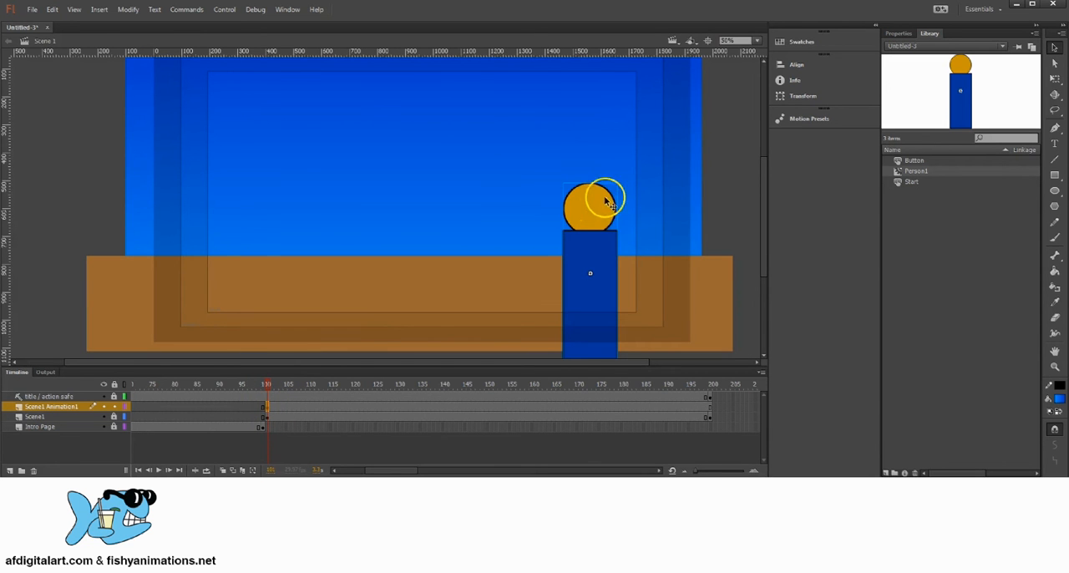
drag(600, 215, 738, 205)
drag(571, 230, 542, 228)
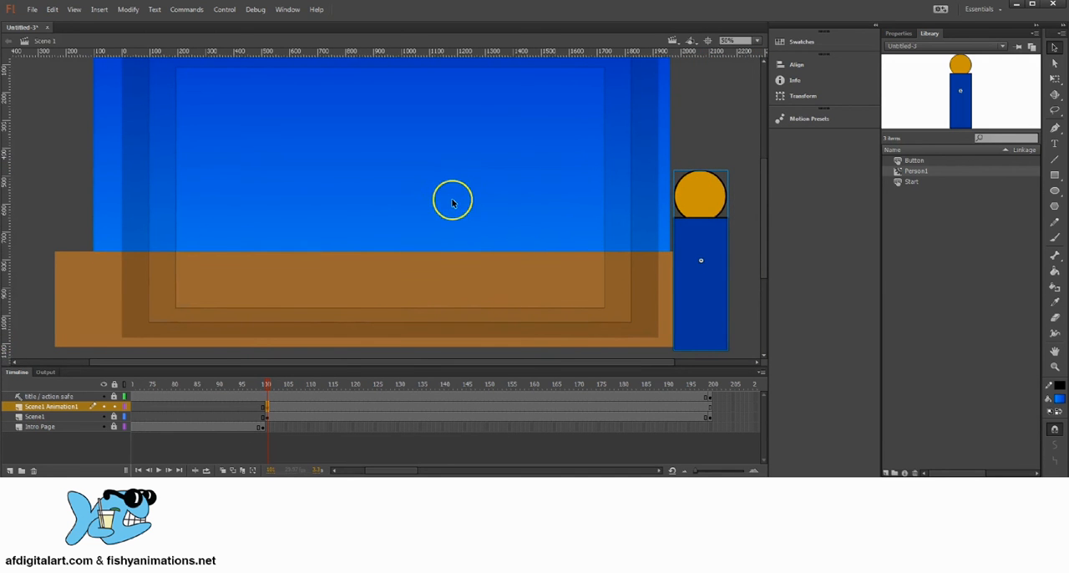
mouse_move(442, 216)
mouse_down()
mouse_move(473, 236)
mouse_move(427, 212)
mouse_up()
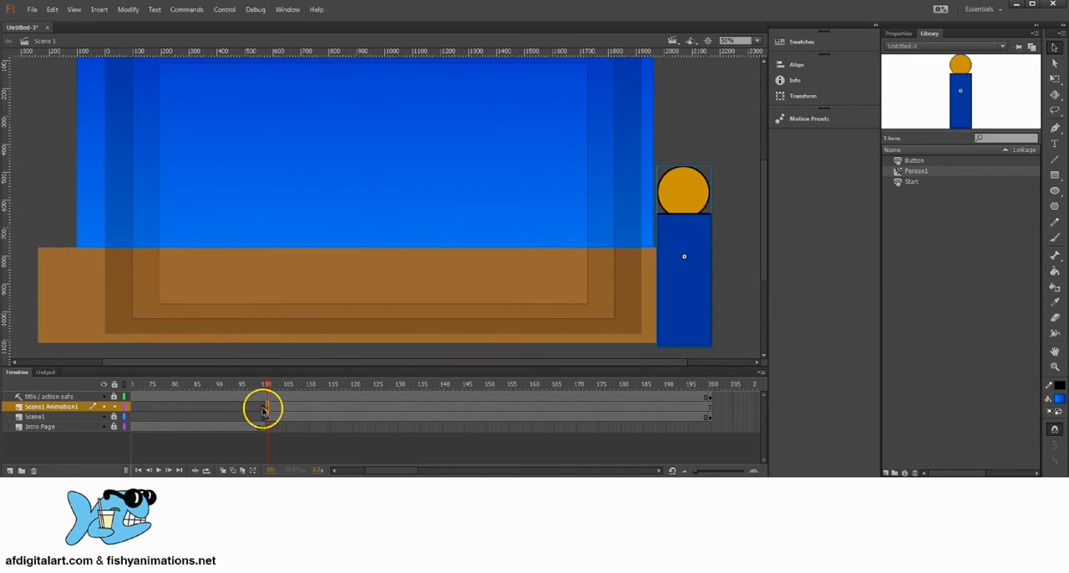
drag(267, 386, 273, 386)
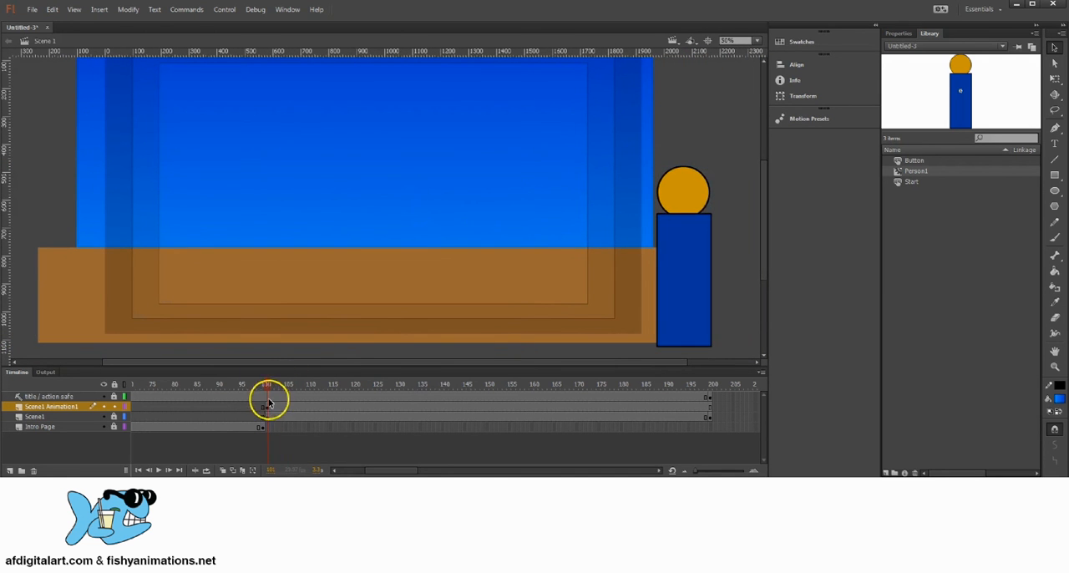
drag(669, 198, 702, 182)
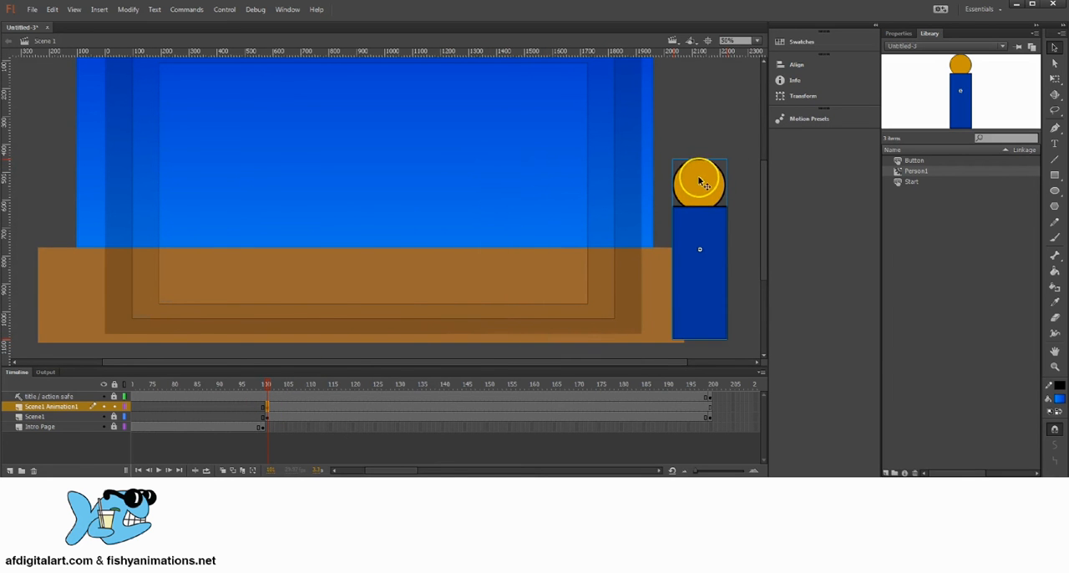
Insert a keyframe at frame 131 on the Scene1 Animation1 layer
click(709, 408)
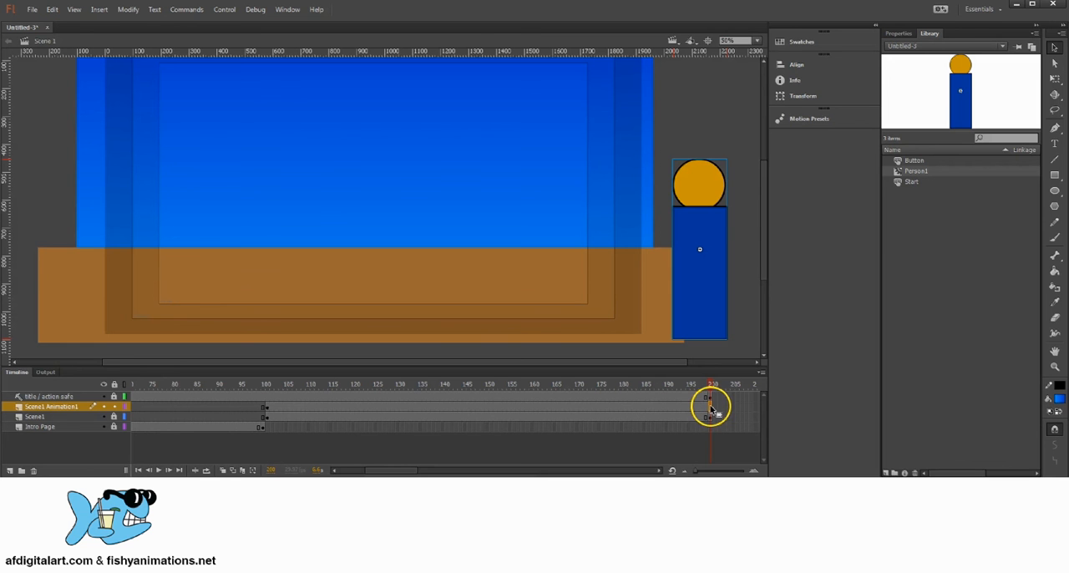
click(711, 385)
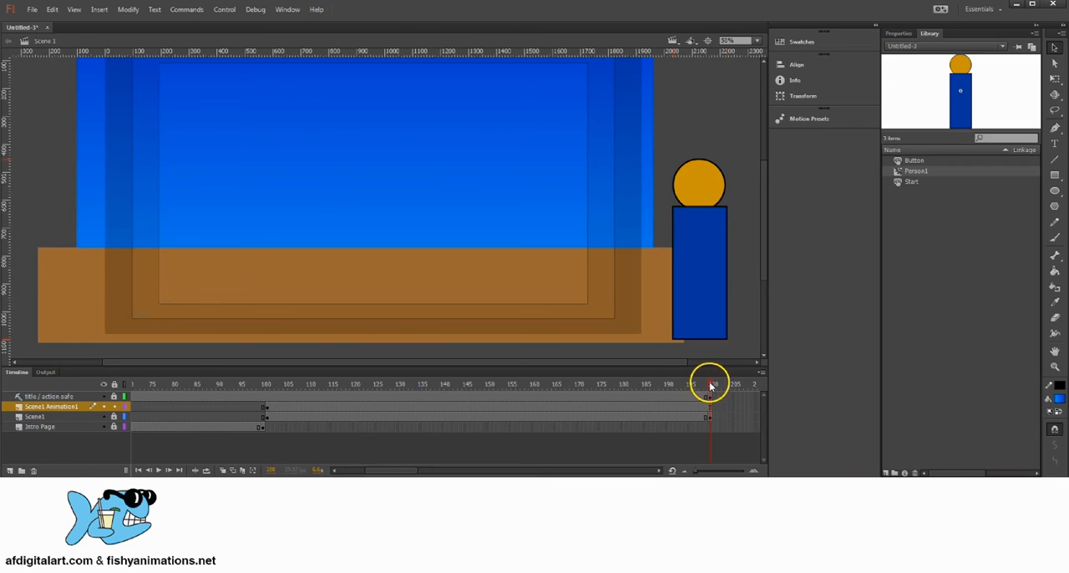
click(709, 407)
mouse_move(471, 384)
mouse_down()
mouse_move(393, 377)
mouse_move(486, 385)
mouse_move(455, 386)
mouse_up()
drag(454, 389, 384, 389)
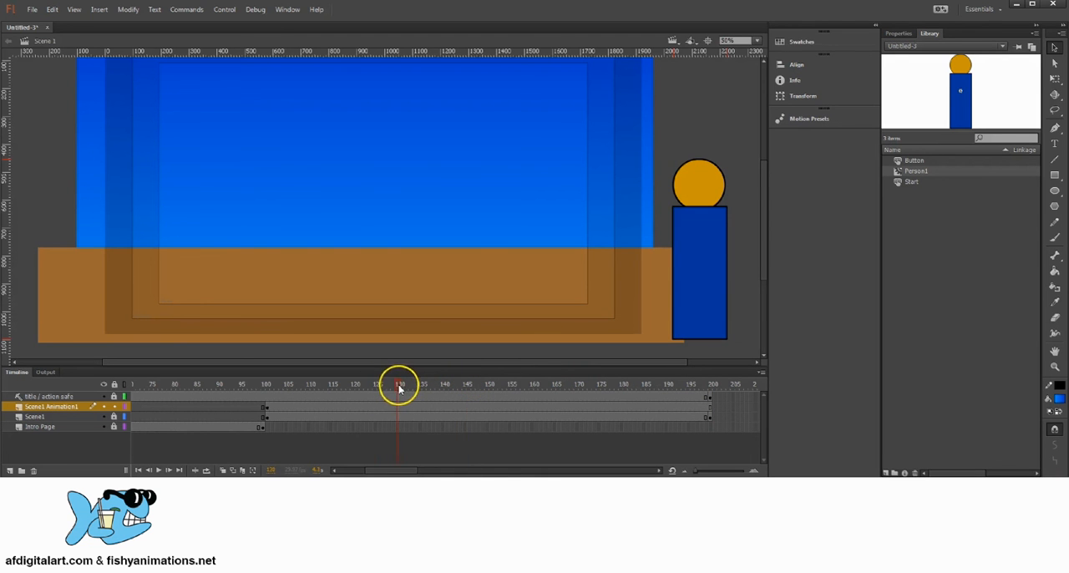
click(402, 407)
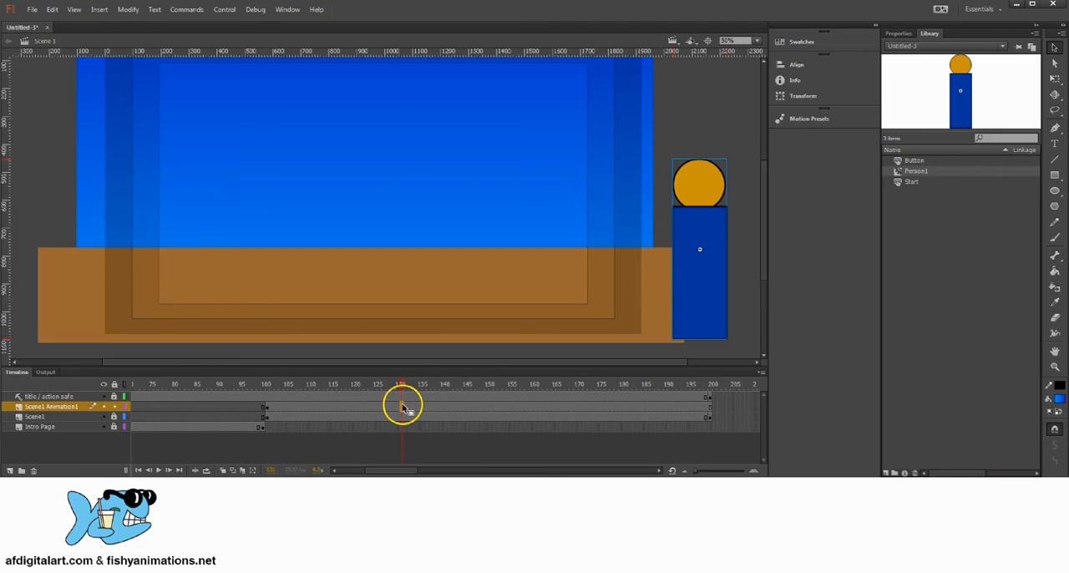
right_click(402, 408)
click(460, 174)
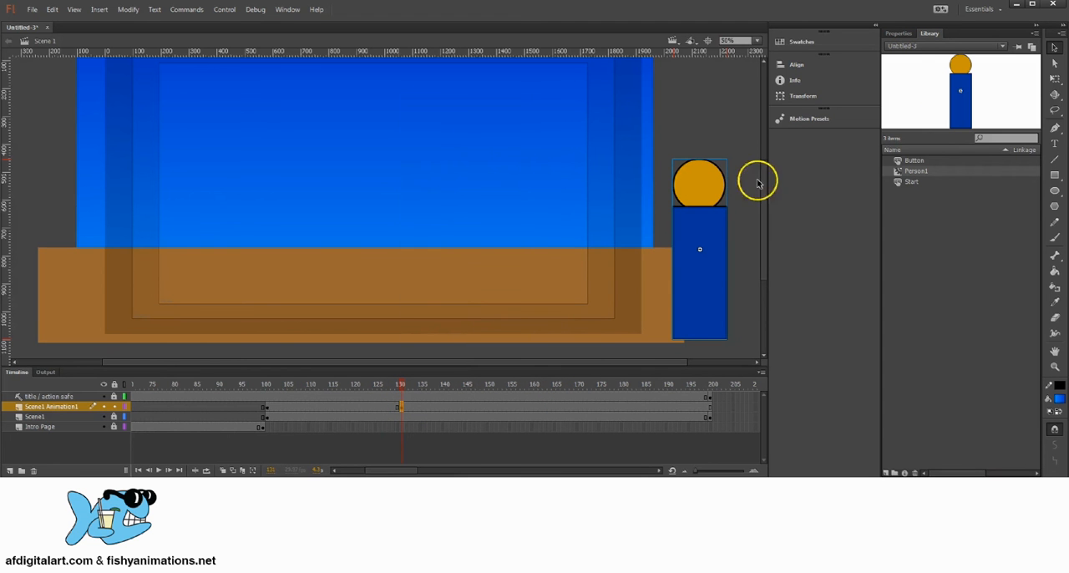
At frame 131, move the Person1 instance horizontally onto the stage, right of the scene's centre
click(1054, 78)
drag(697, 180, 503, 199)
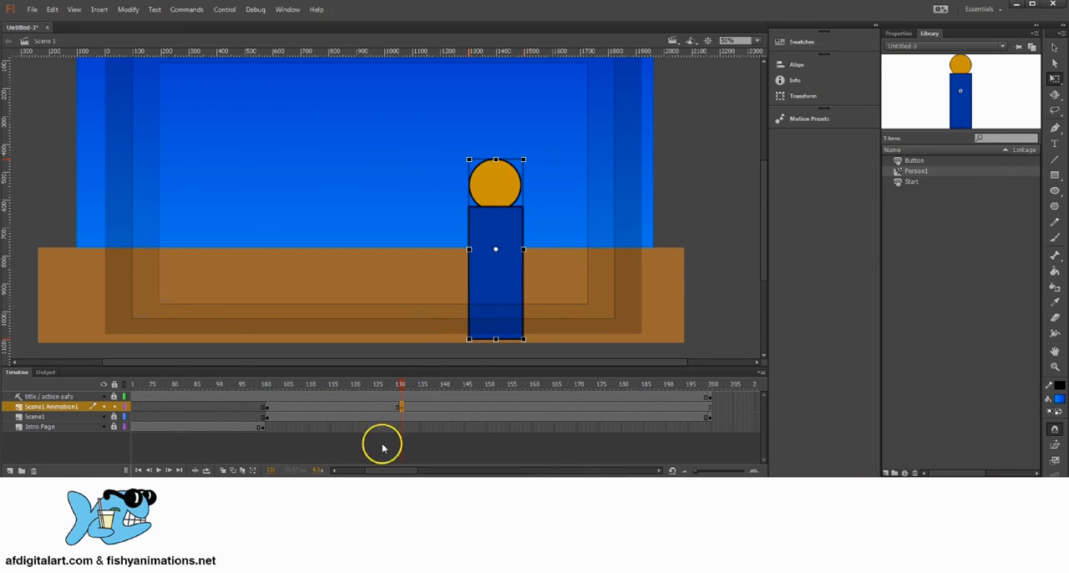
click(404, 391)
mouse_move(401, 385)
mouse_down()
mouse_move(387, 382)
mouse_move(401, 385)
mouse_up()
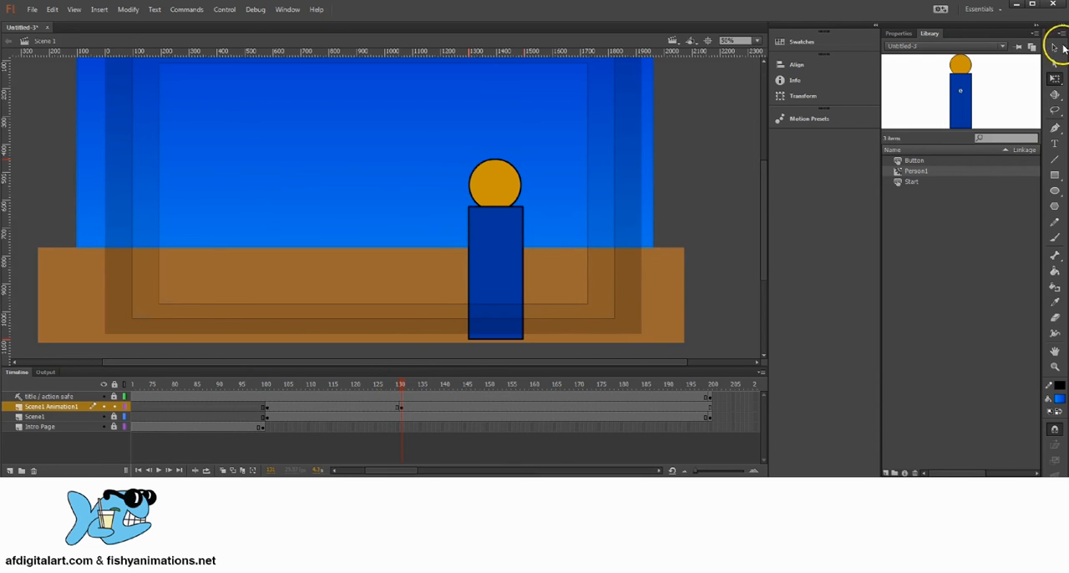
click(1059, 48)
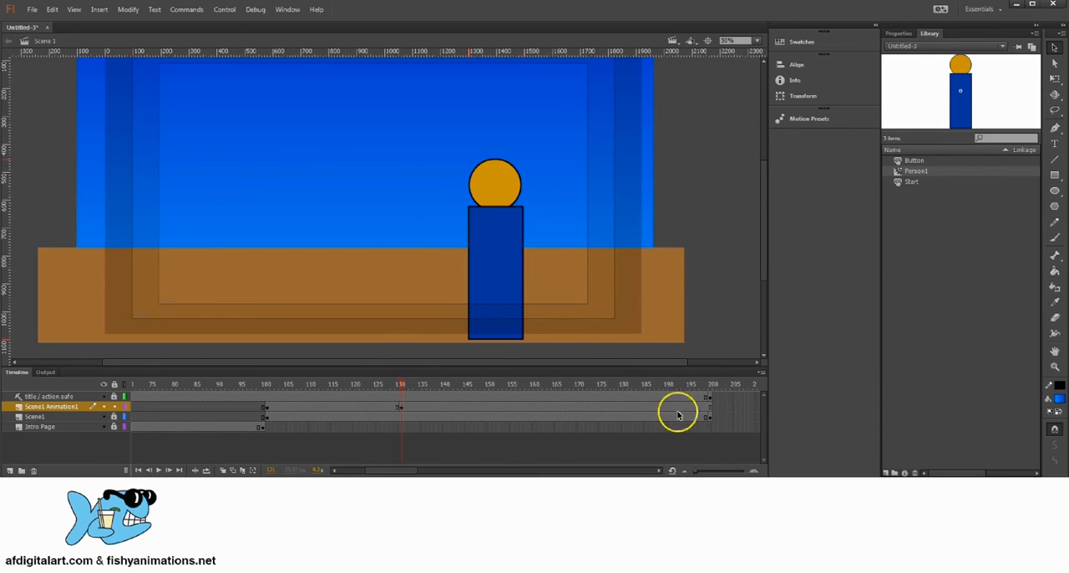
Create a classic tween across frames 101 to 200 of Scene1 Animation1 and scrub through Person1's entrance
drag(710, 409, 267, 409)
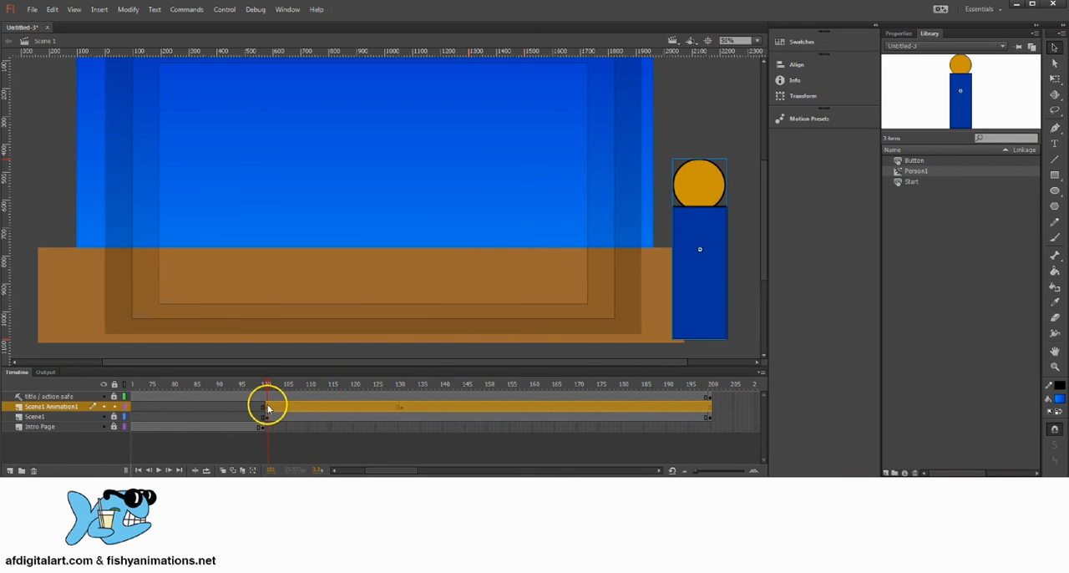
right_click(412, 406)
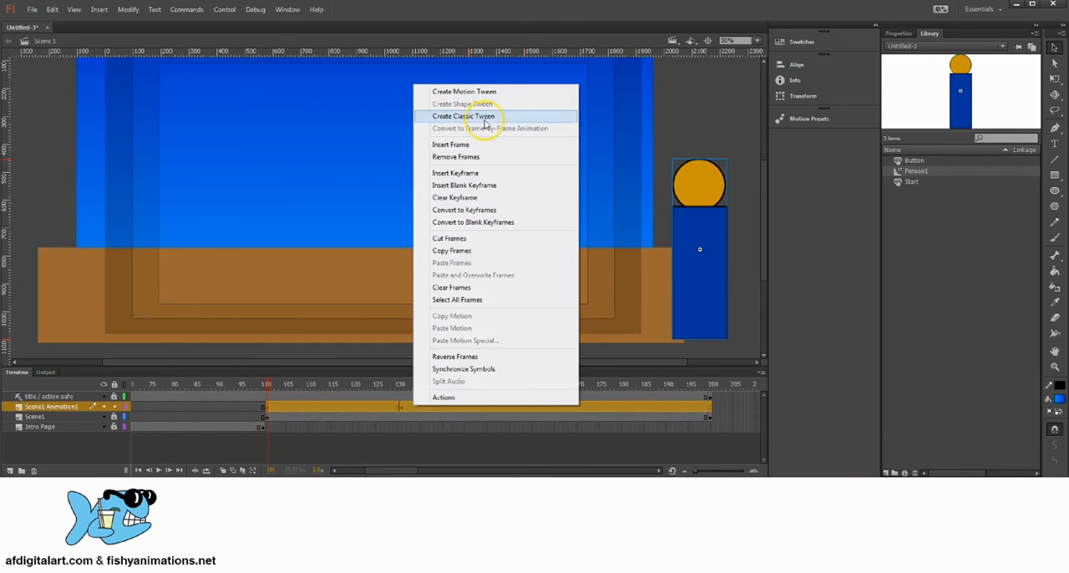
click(463, 116)
drag(274, 386, 409, 415)
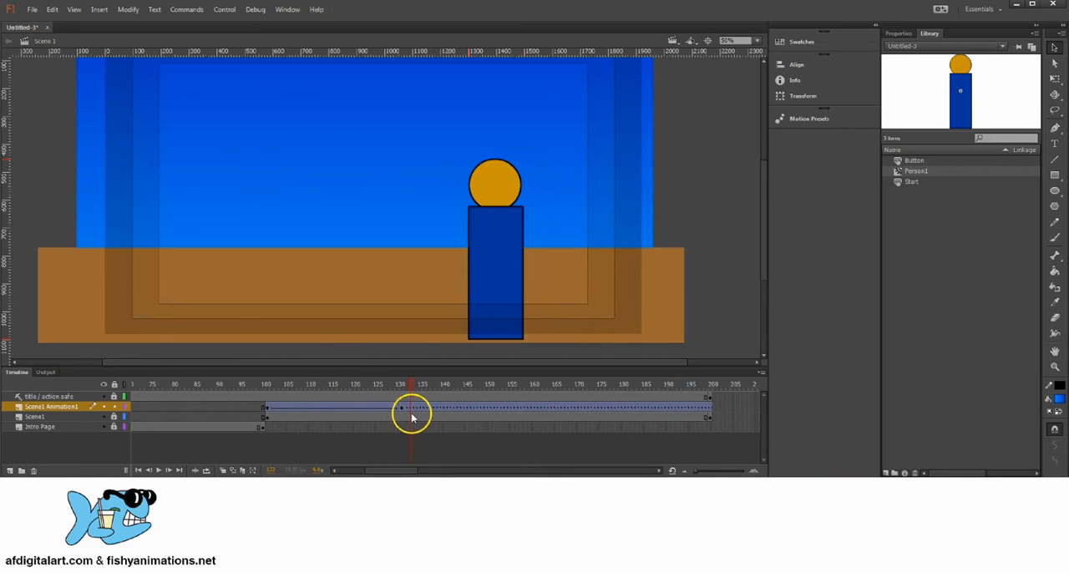
Add a new layer above Scene1 Animation1 and name it Scene1 Animation2
drag(358, 314, 398, 270)
click(9, 470)
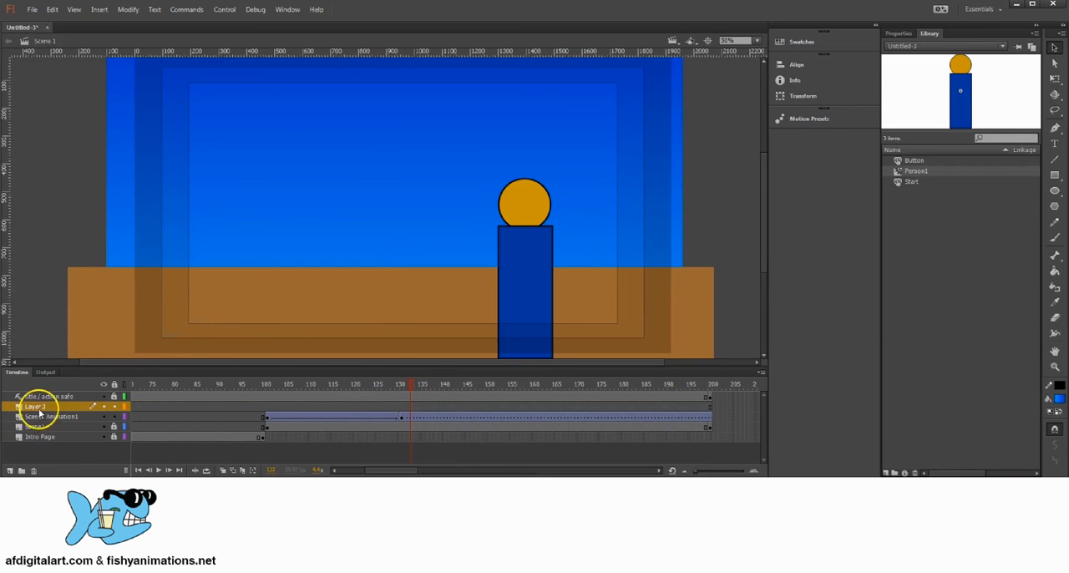
click(39, 405)
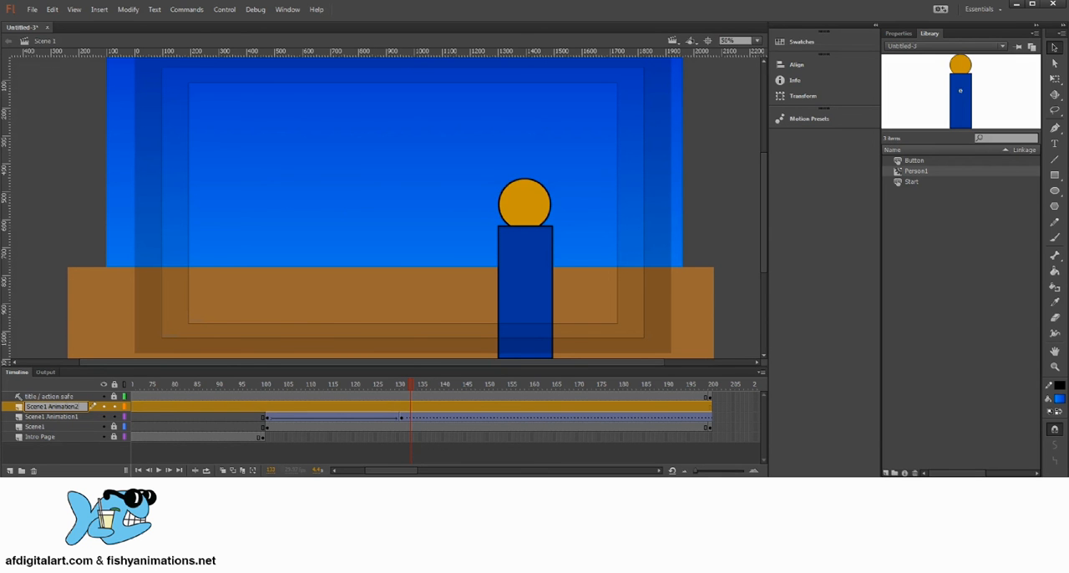
Insert a keyframe at frame 101 on the Scene1 Animation2 layer
click(398, 406)
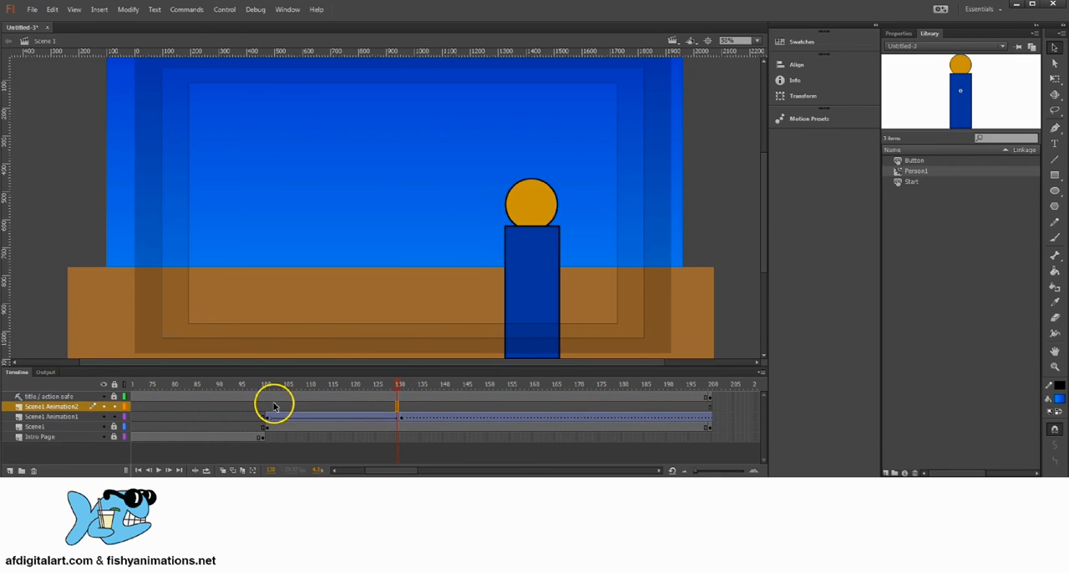
click(267, 407)
right_click(267, 407)
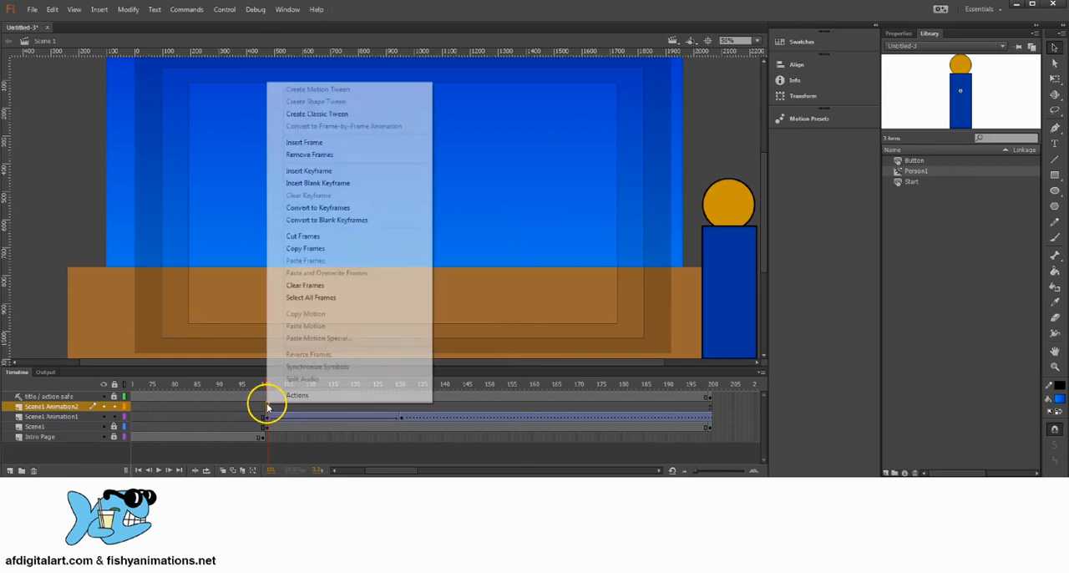
click(268, 407)
right_click(268, 409)
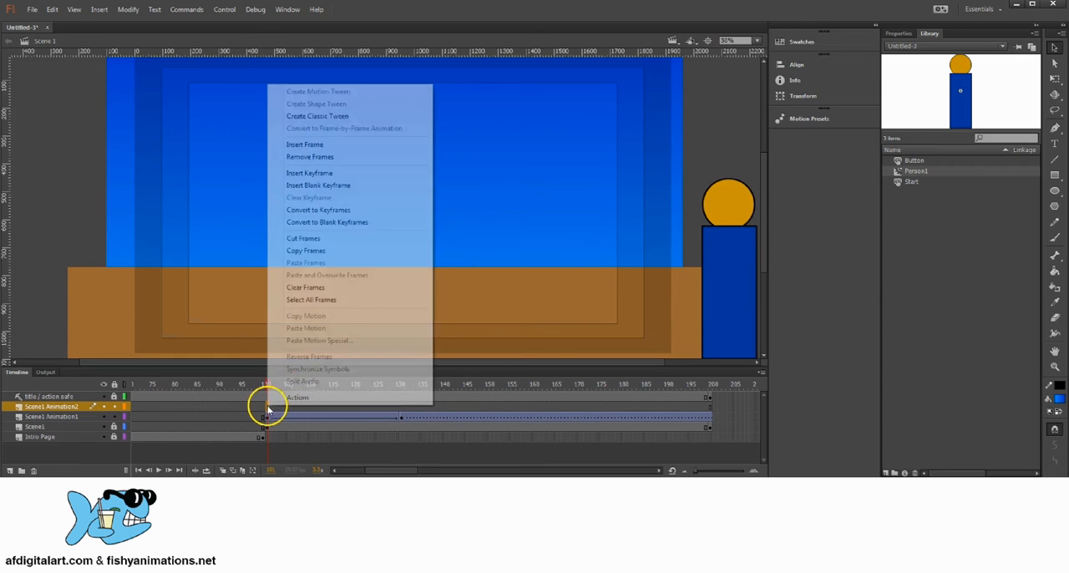
click(314, 174)
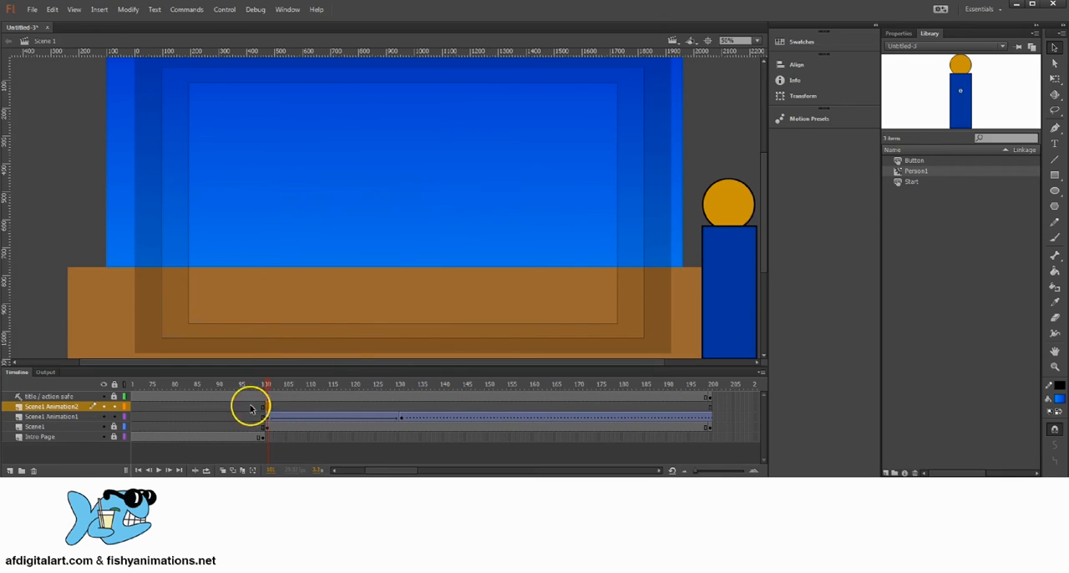
Draw a brown #996600 circle as the second character's head, just above the ground near the scene's left side
click(1054, 190)
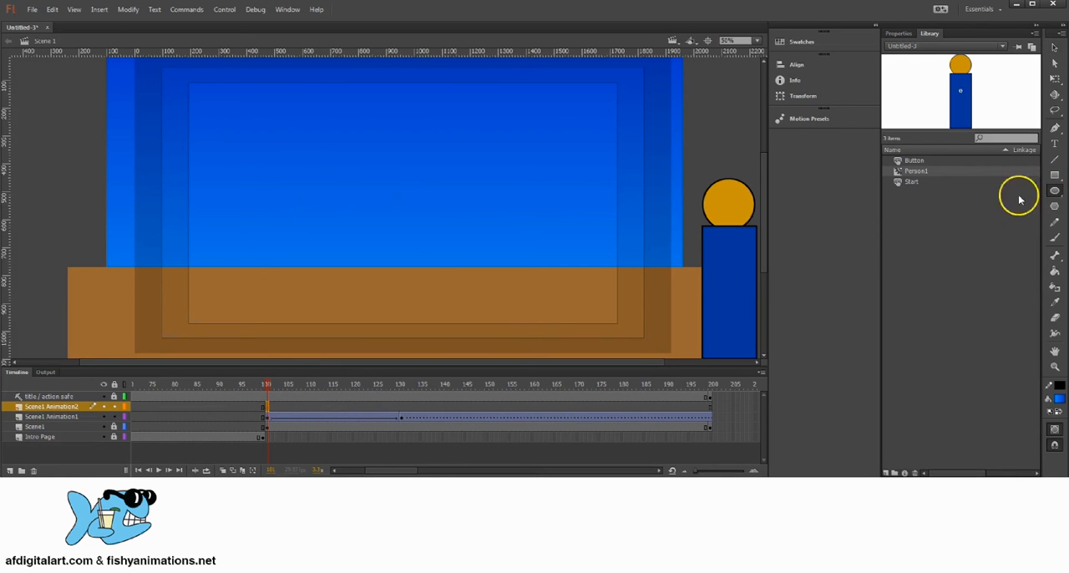
click(1060, 403)
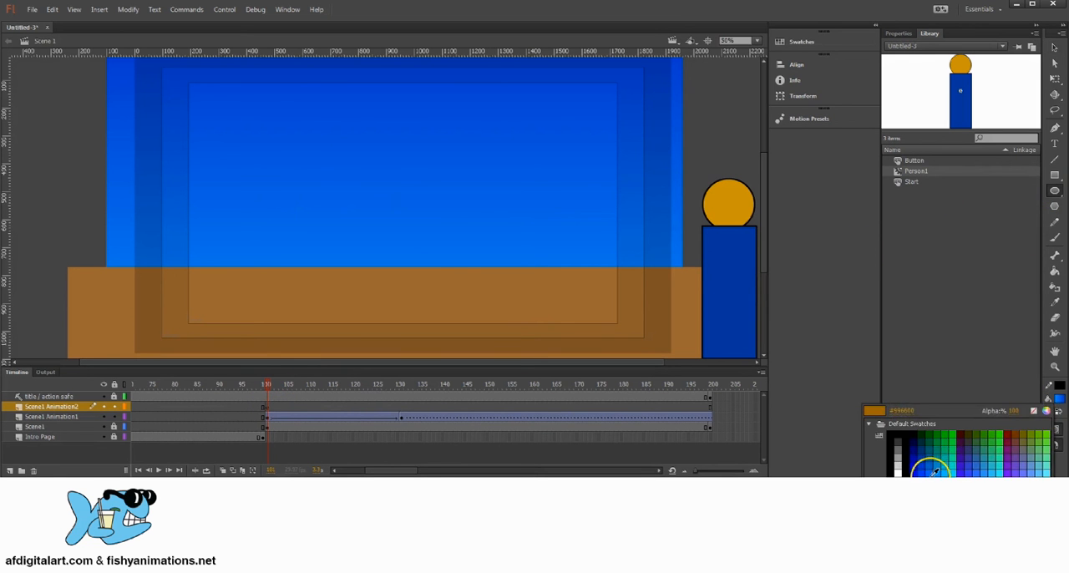
click(691, 357)
mouse_move(221, 223)
mouse_down()
mouse_move(270, 256)
mouse_move(269, 271)
mouse_up()
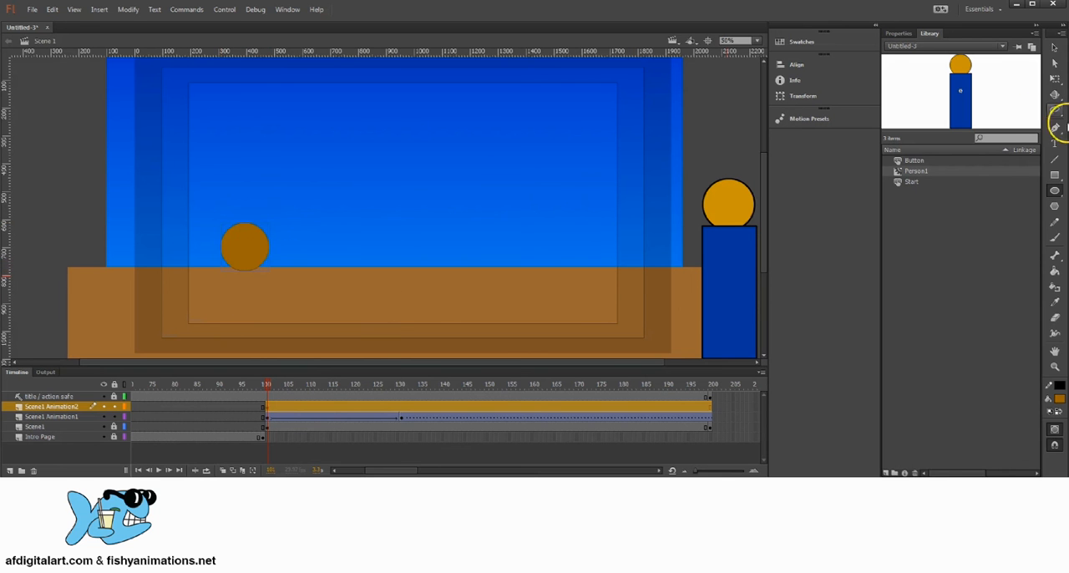
Draw a blue rectangle as the second character's body beneath the brown circle and shift it up slightly to overlap the head
click(1055, 176)
click(1059, 401)
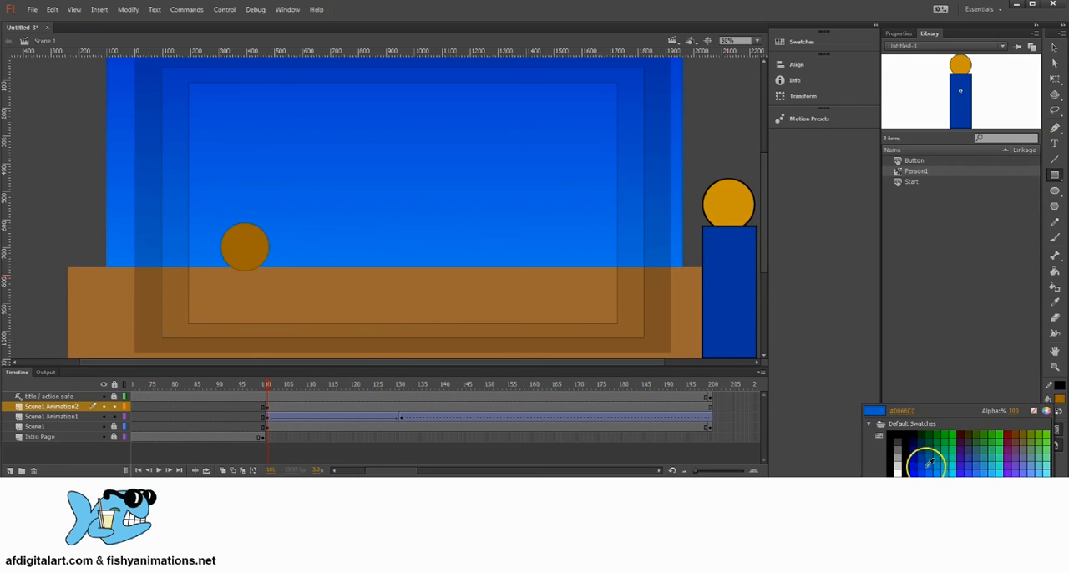
click(926, 470)
drag(222, 267, 267, 364)
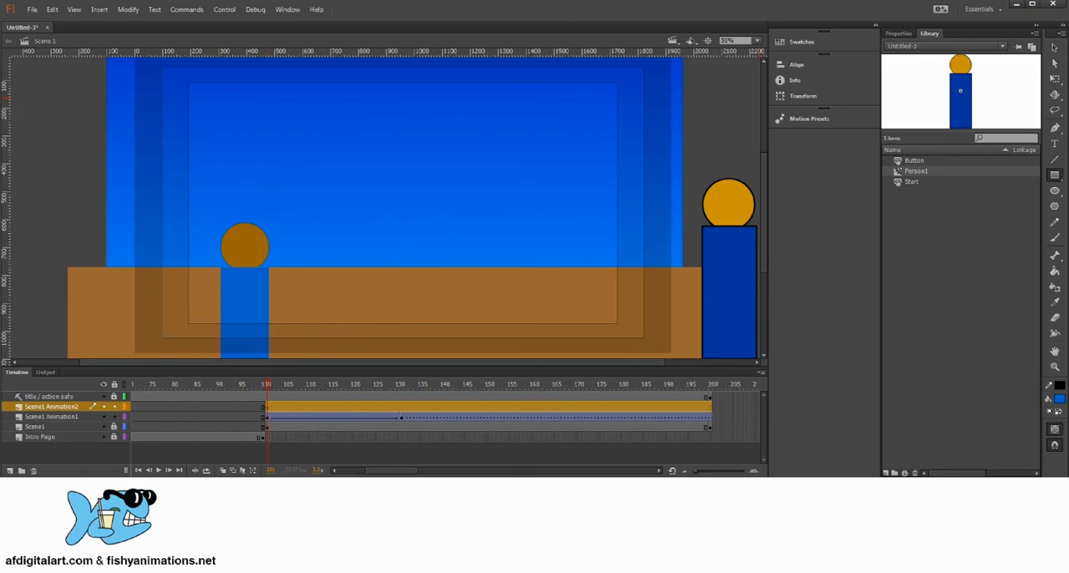
click(1055, 47)
drag(250, 275, 249, 272)
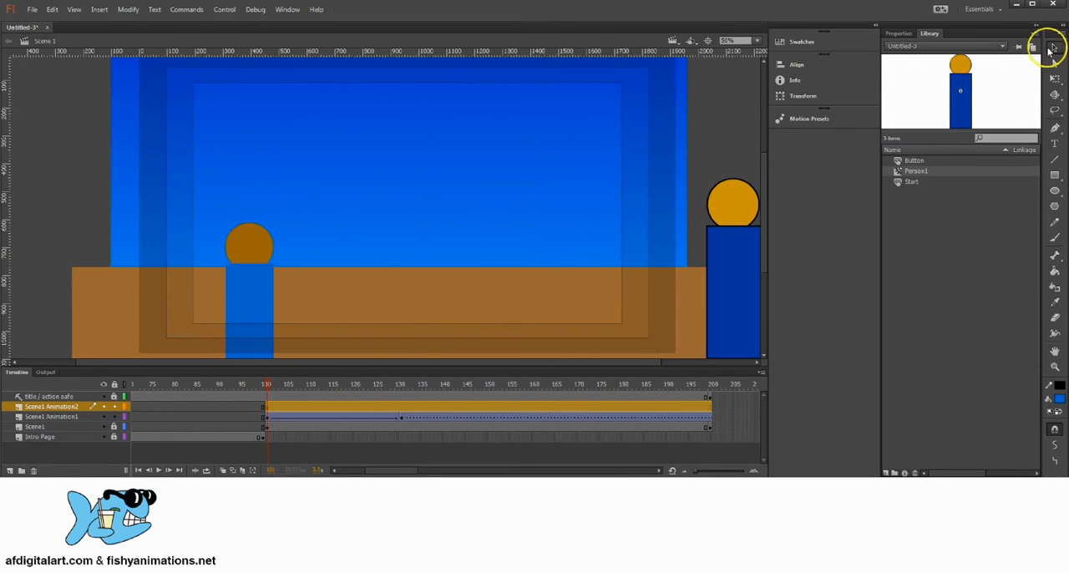
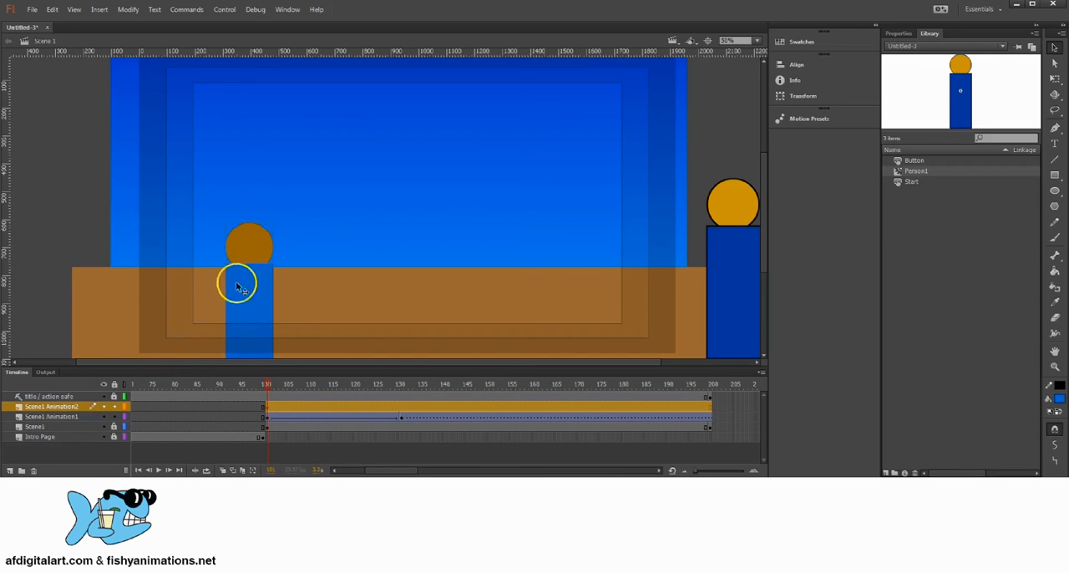
Move the second character a little toward the scene's centre and convert it to a movie clip symbol named Person2
drag(265, 231, 299, 230)
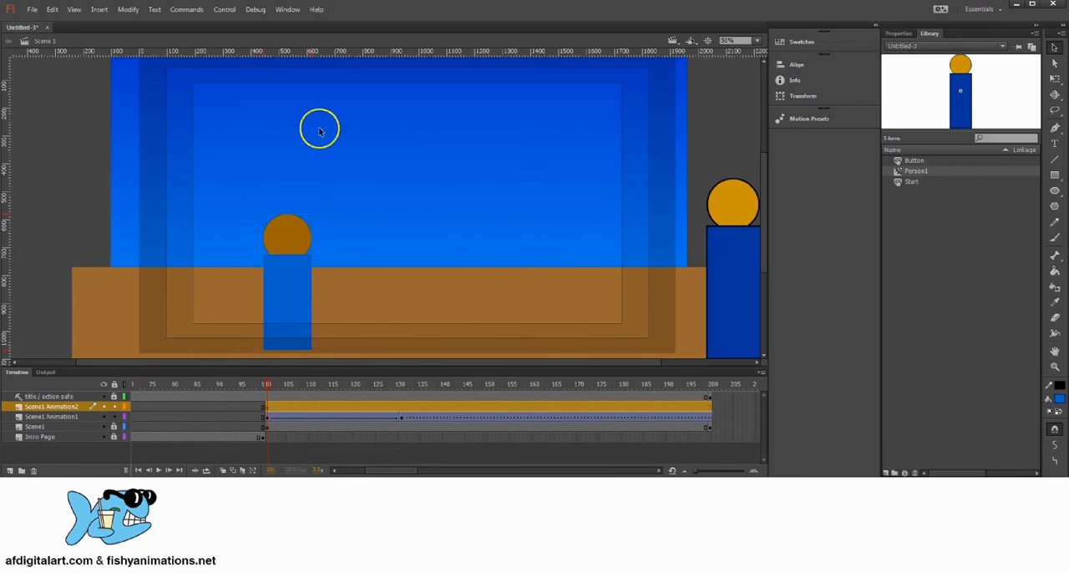
click(127, 9)
click(148, 36)
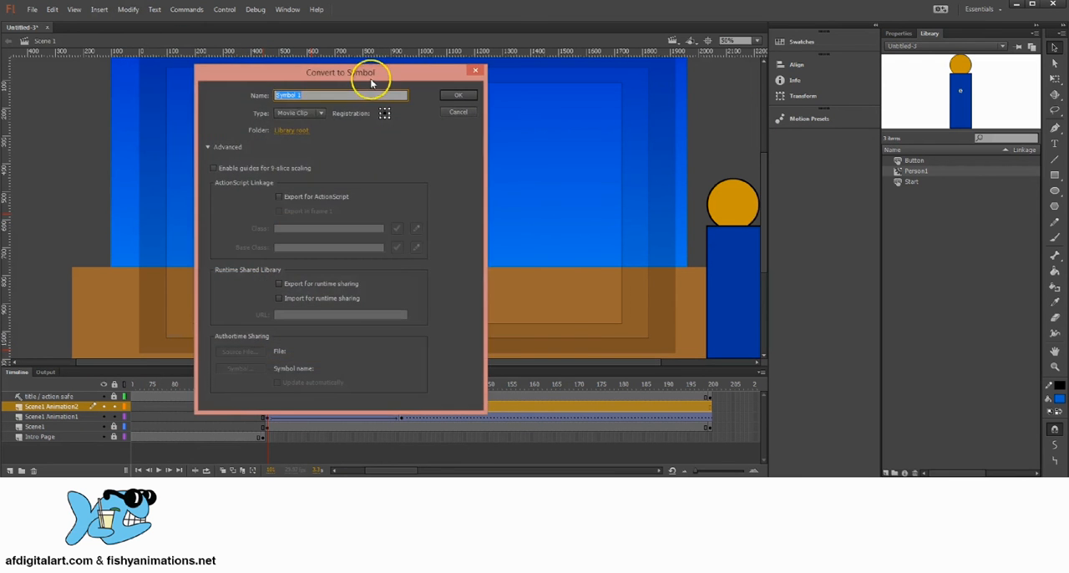
drag(372, 84, 583, 113)
click(508, 142)
click(505, 143)
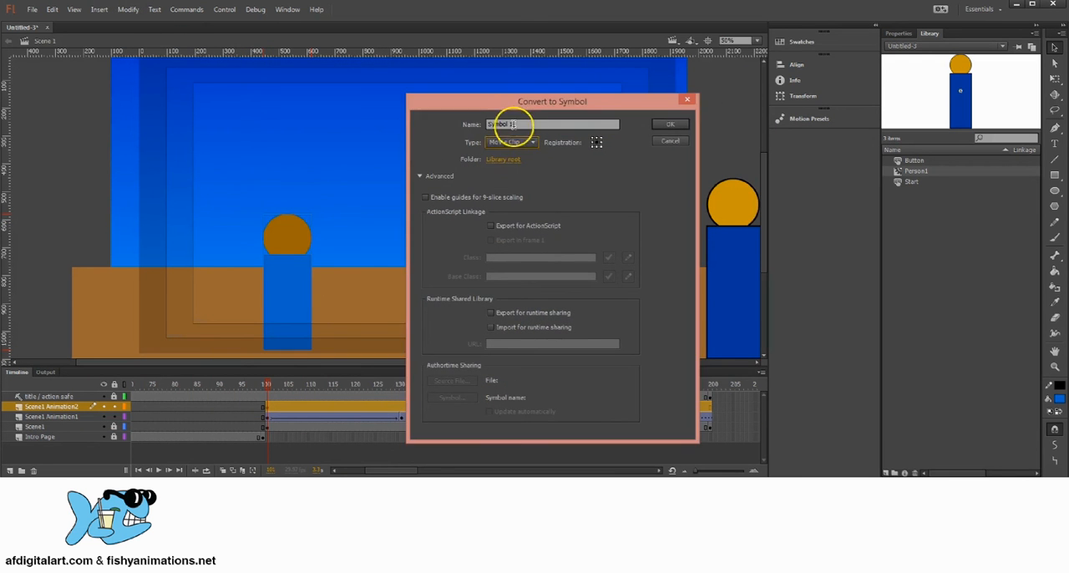
drag(512, 124, 478, 121)
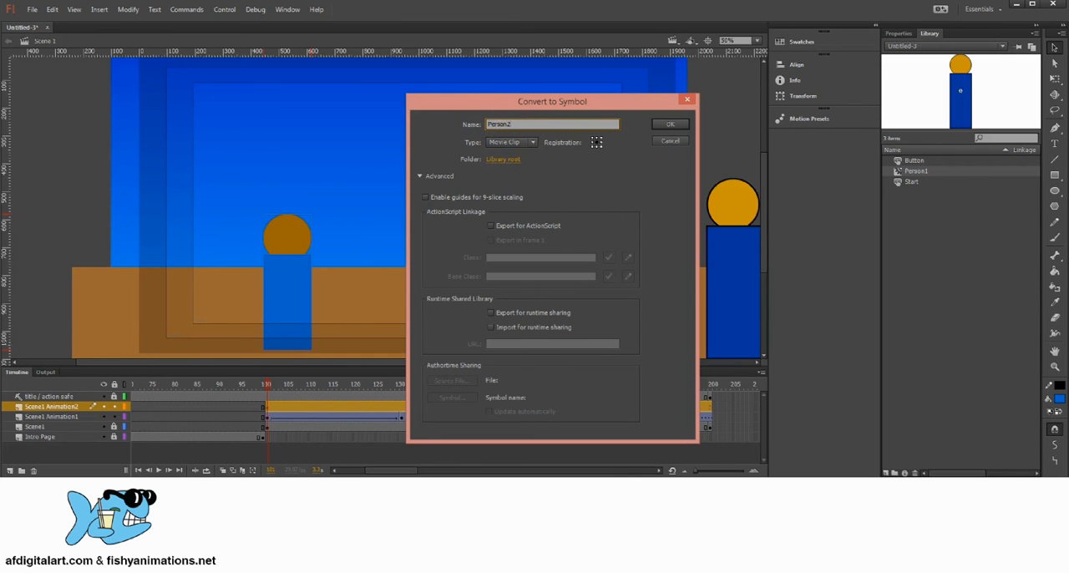
click(673, 124)
Delete the second character from the stage and place a fresh Person2 instance from the library in the scene's left half
click(913, 181)
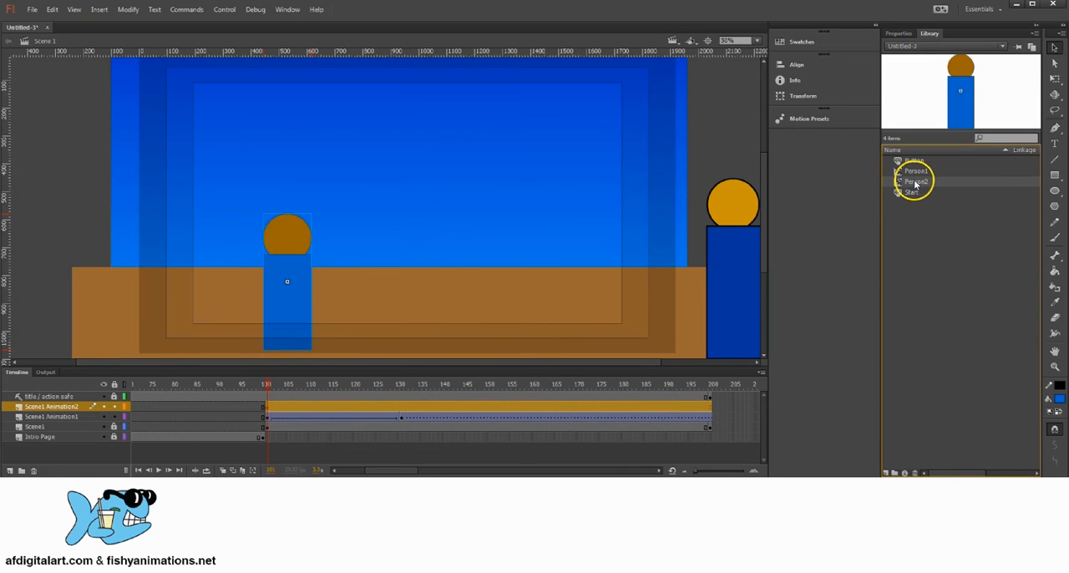
drag(289, 231, 355, 206)
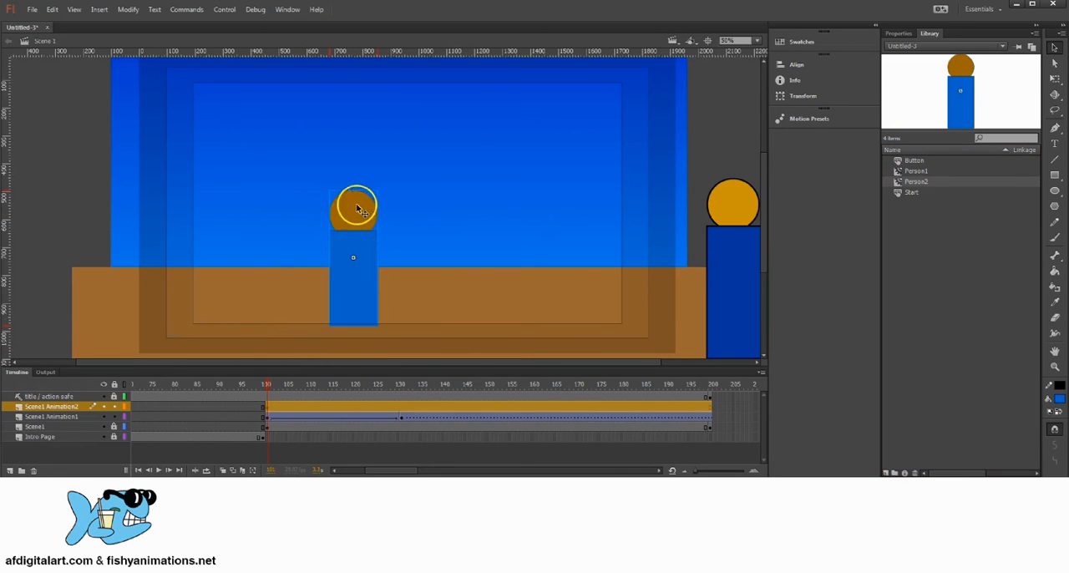
key(Delete)
drag(902, 184, 406, 248)
drag(387, 201, 320, 198)
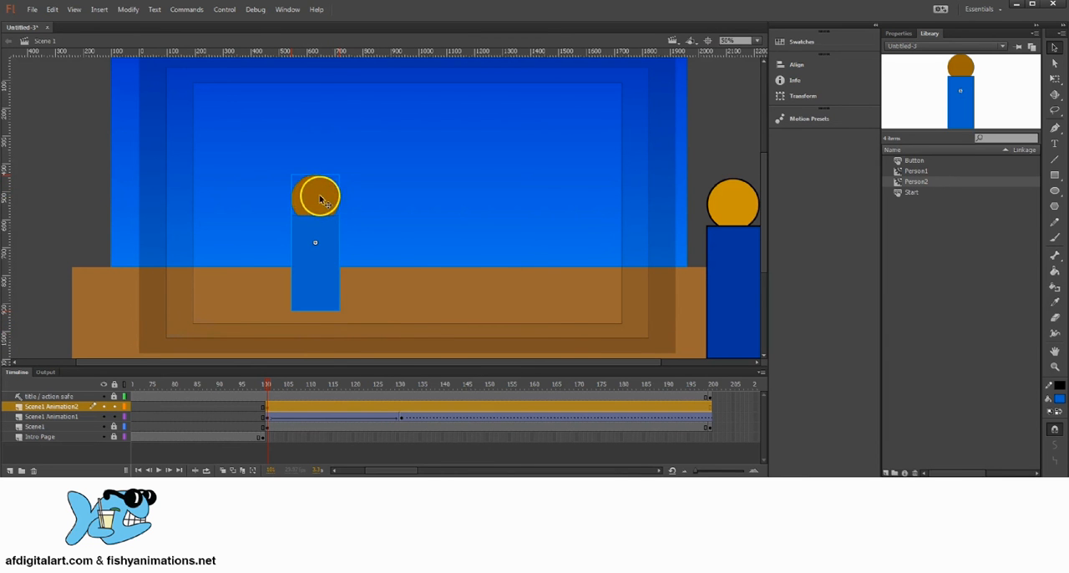
Scale the Person2 instance down to about 70% and position it standing on the ground near the scene's left side
click(1056, 81)
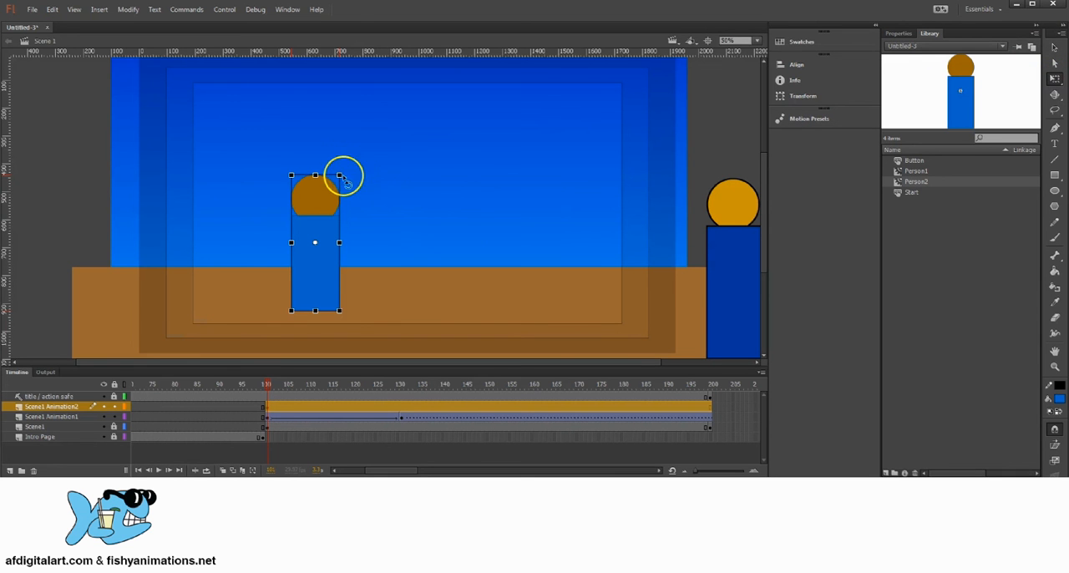
drag(339, 176, 351, 222)
click(335, 244)
click(310, 242)
click(322, 219)
key(space)
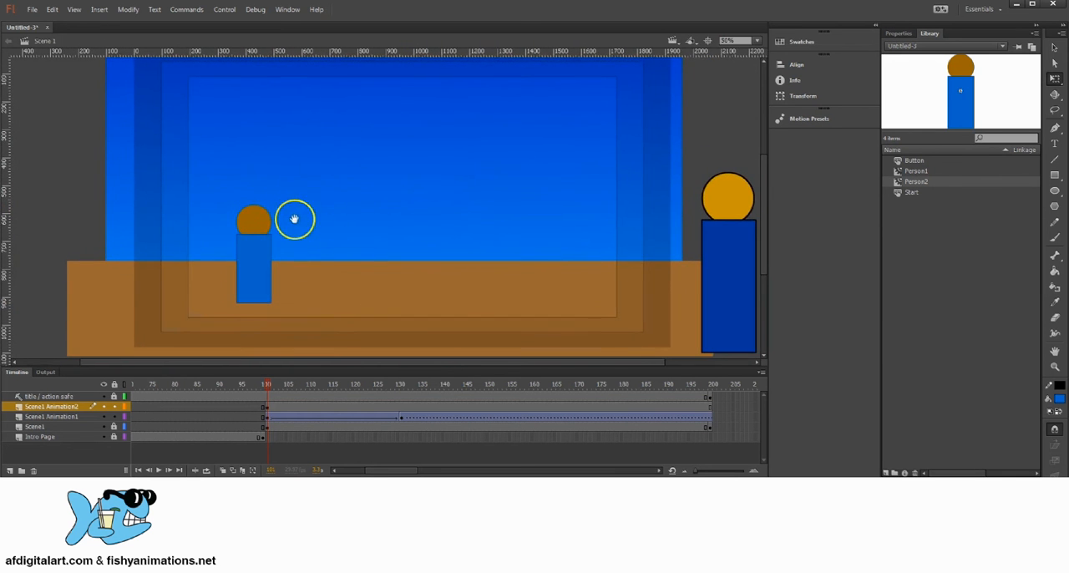
click(250, 222)
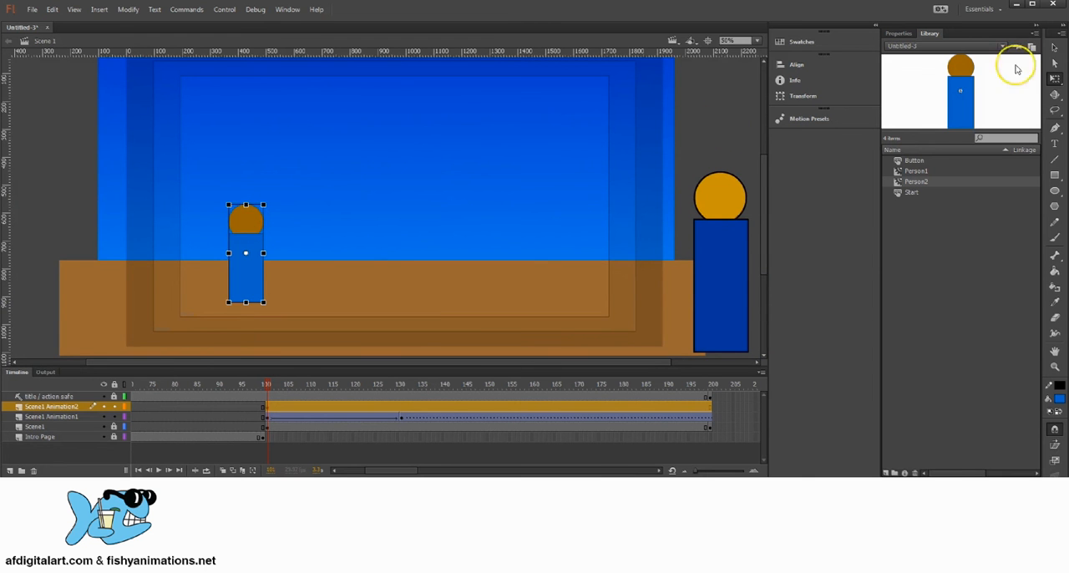
click(1054, 48)
click(367, 214)
key(space)
drag(317, 229, 337, 238)
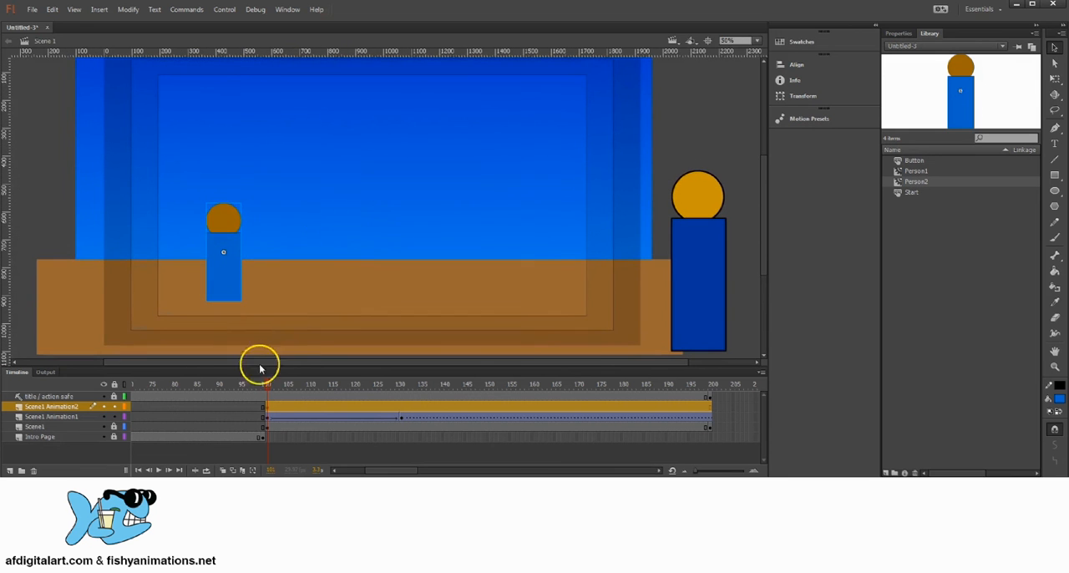
Scrub the timeline from frame 101 to about frame 126 and back to review Person1 entering beside Person2
click(60, 407)
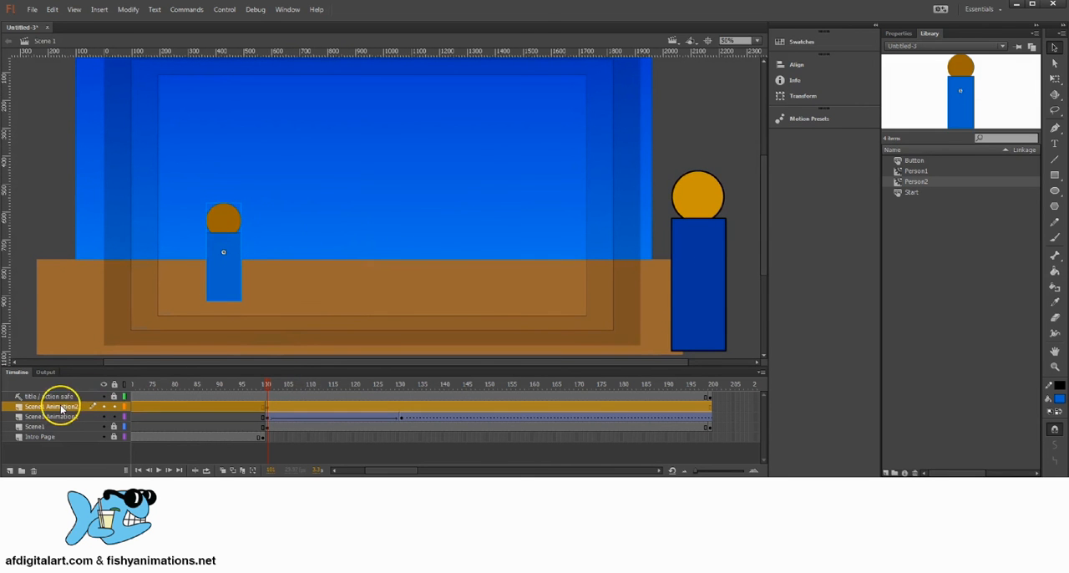
drag(266, 386, 377, 401)
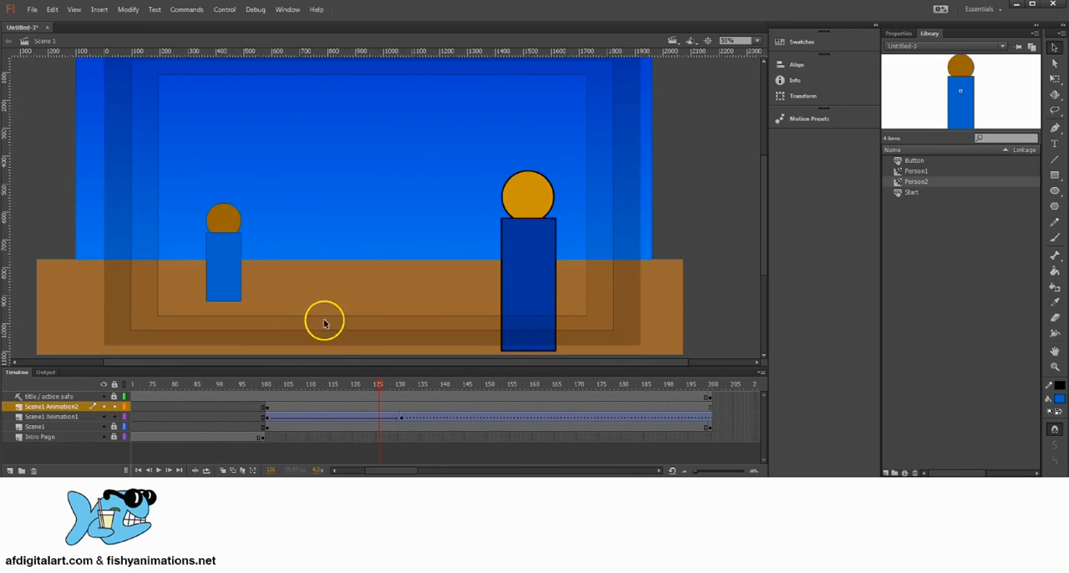
drag(377, 384, 267, 384)
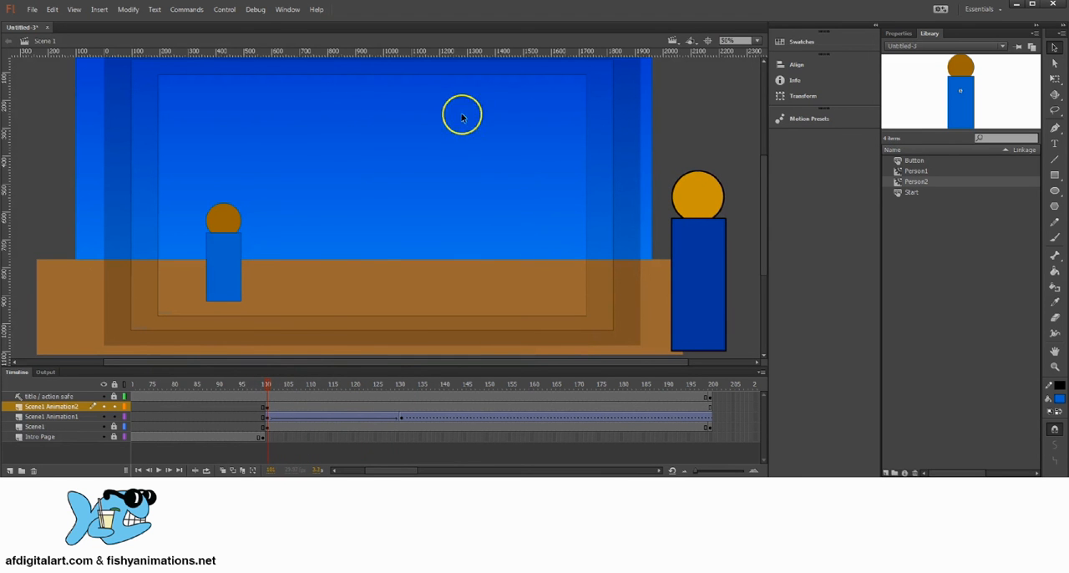
Add a layer named Scene1 Type1 above Scene1 Animation2 and insert a keyframe on it at frame 101
drag(376, 170, 400, 181)
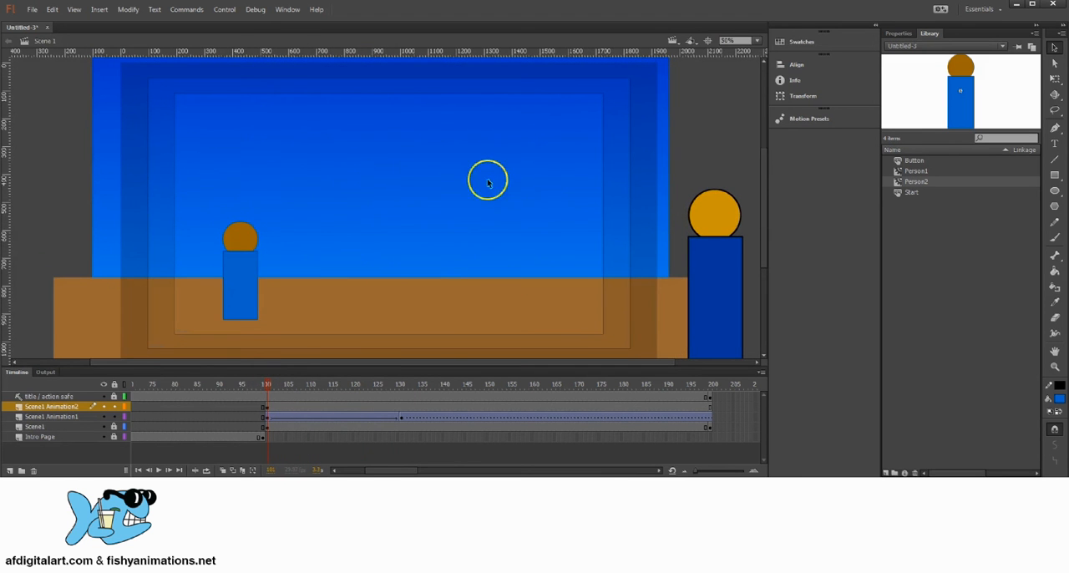
scroll(473, 210, down, 2)
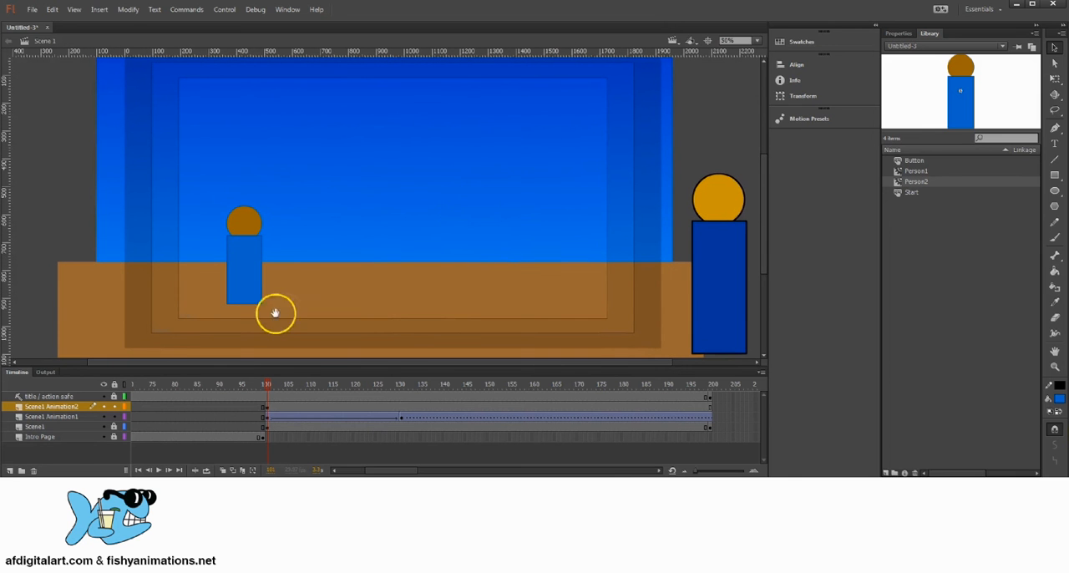
click(10, 470)
double_click(37, 406)
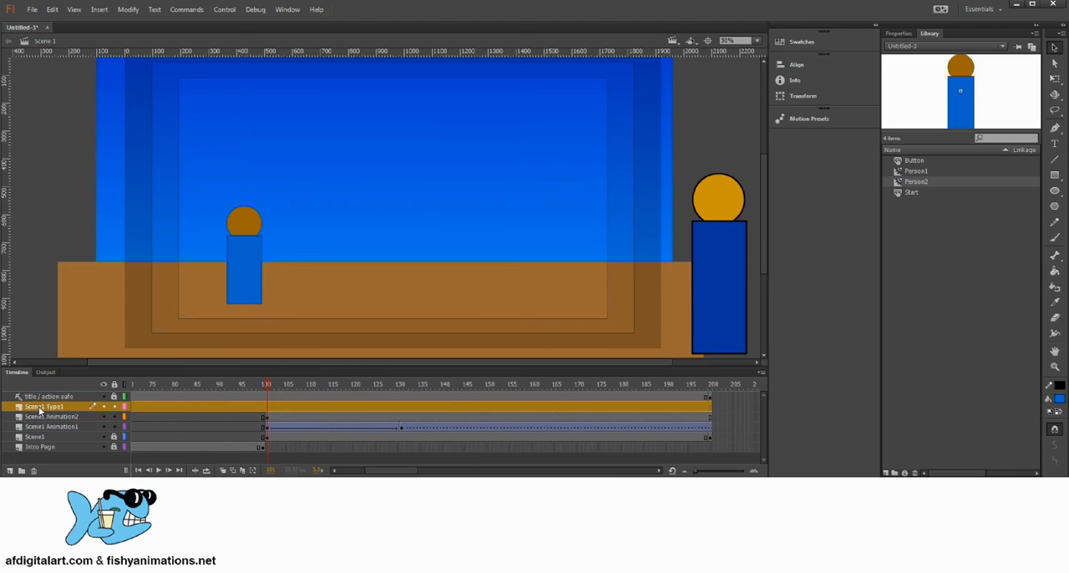
click(268, 407)
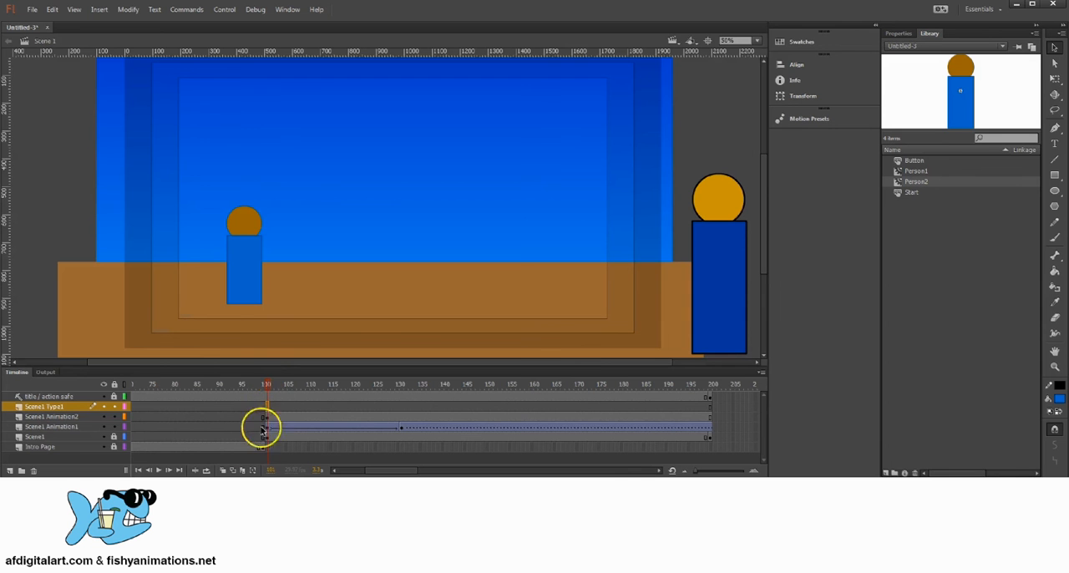
right_click(268, 407)
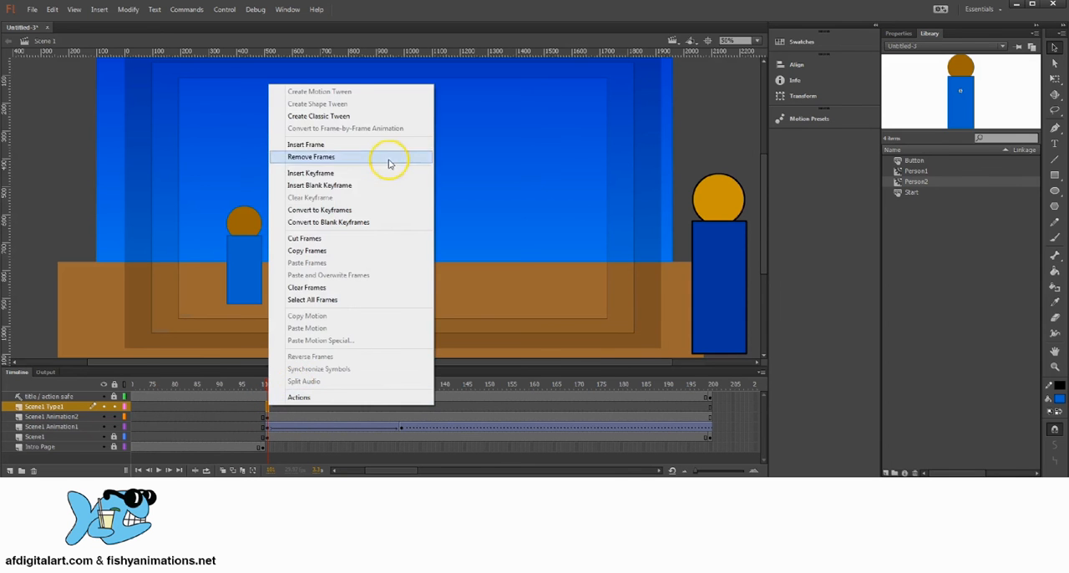
click(310, 177)
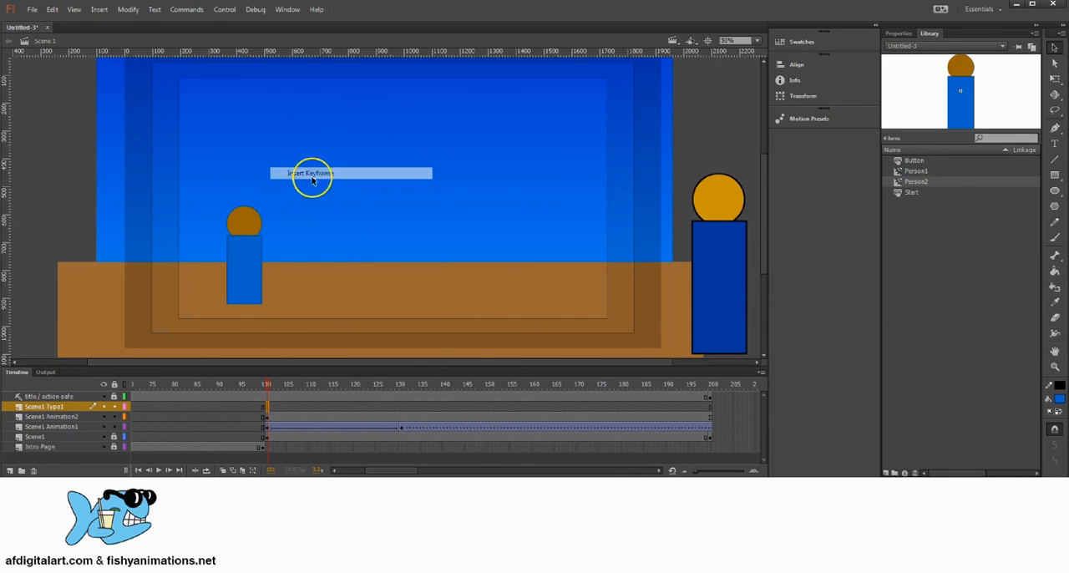
Create a text box in the upper part of the sky containing "Waiting for the Train"
click(1055, 143)
drag(263, 103, 582, 187)
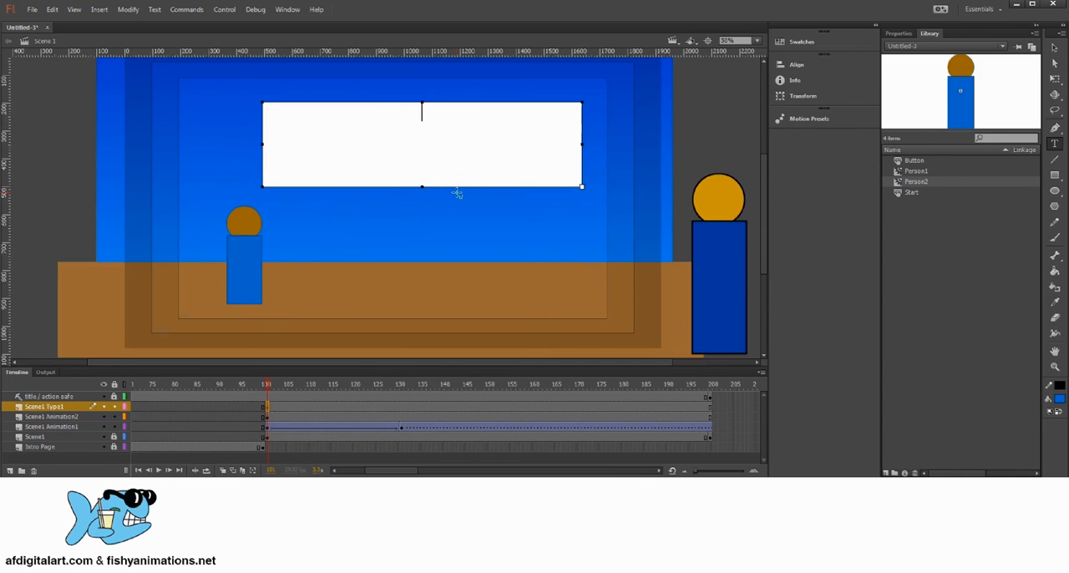
text(Waiting)
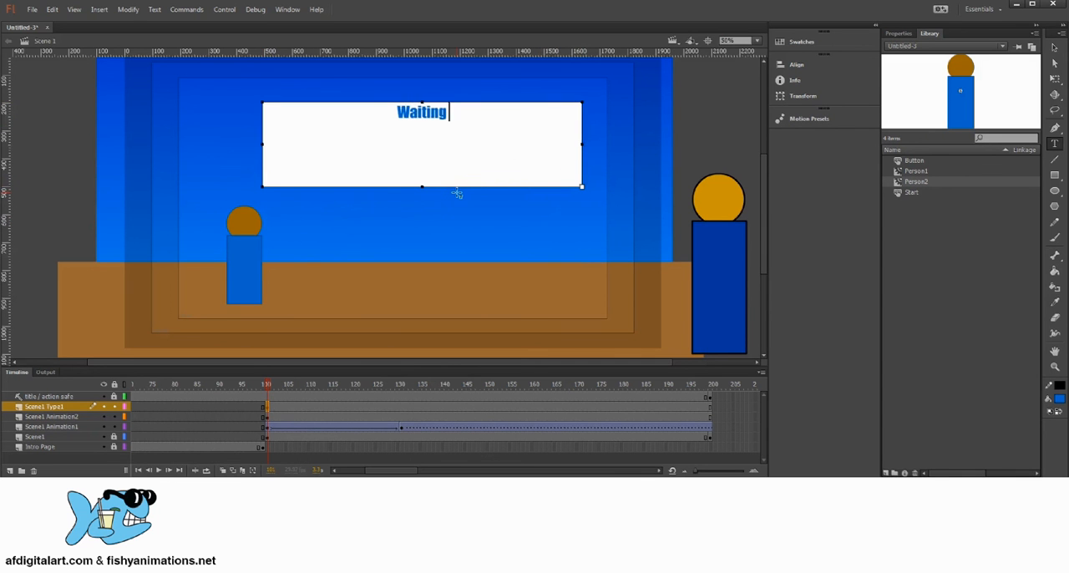
text( for the Tre)
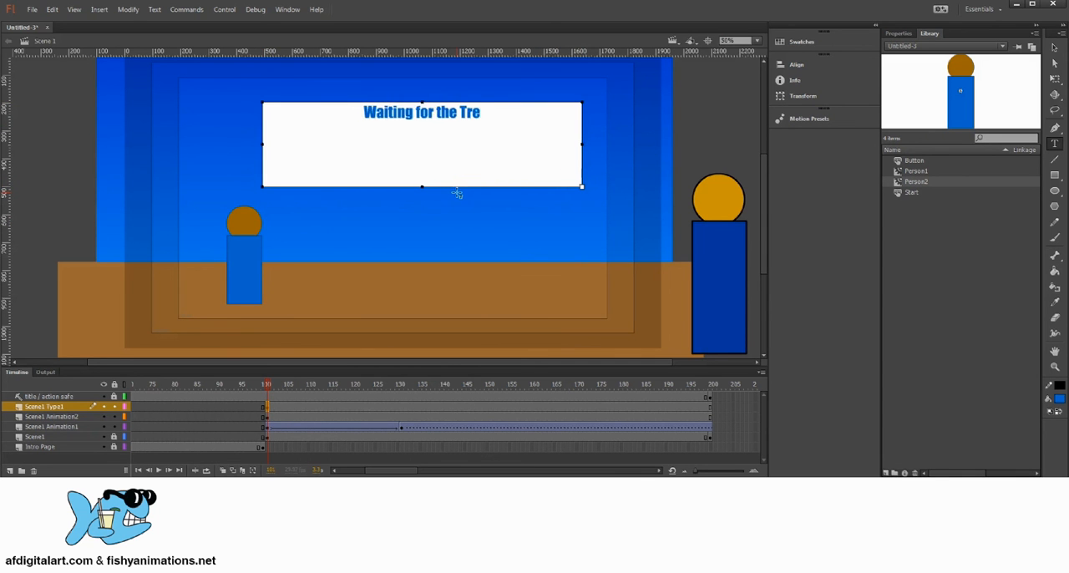
key(BackSpace)
text(ain)
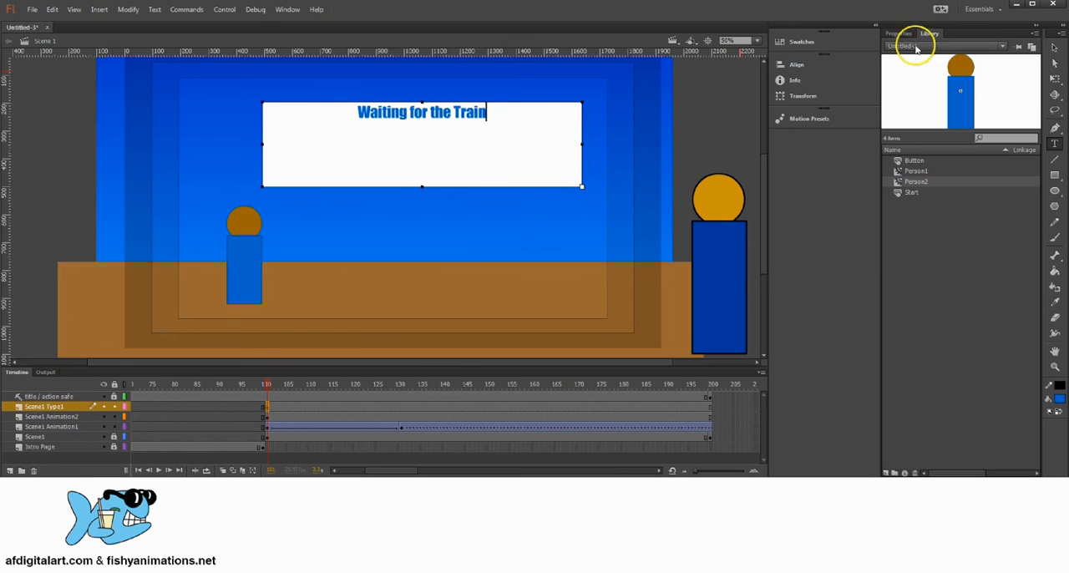
Set the "Waiting for the Train" text colour to white and its size to 96 pt
drag(495, 116, 355, 99)
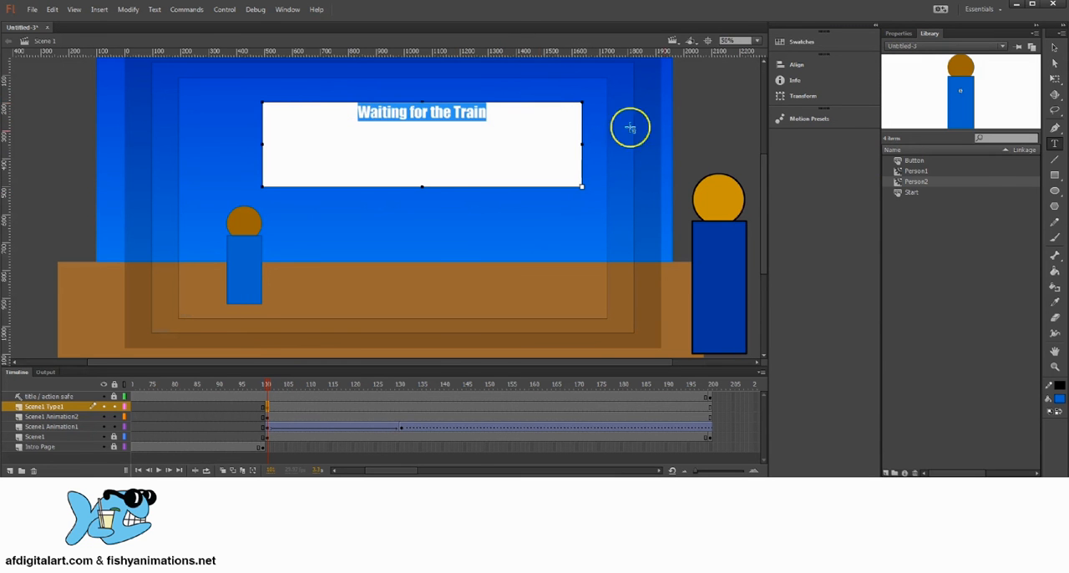
click(903, 38)
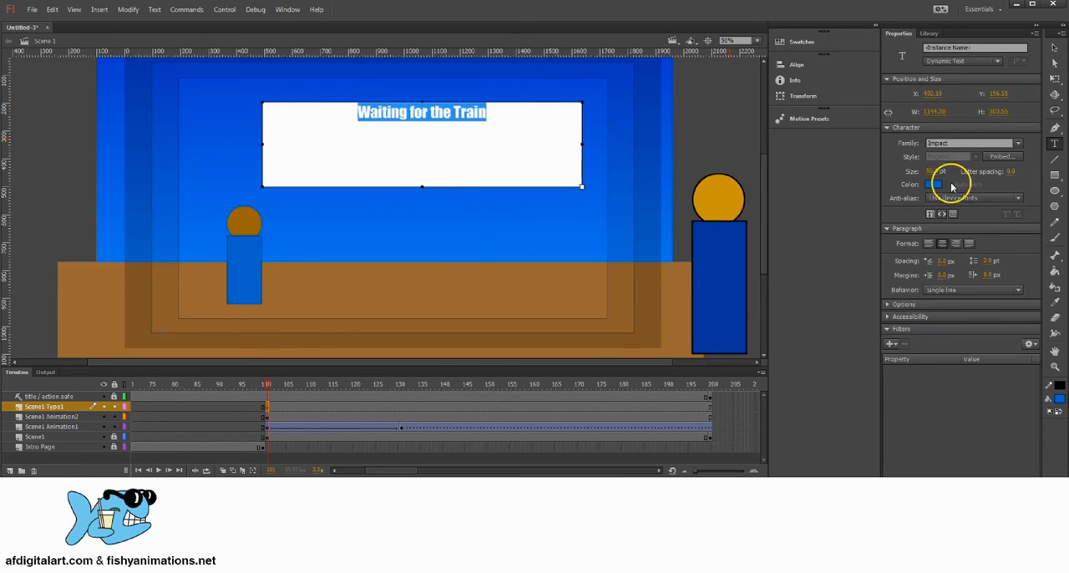
click(934, 183)
click(769, 256)
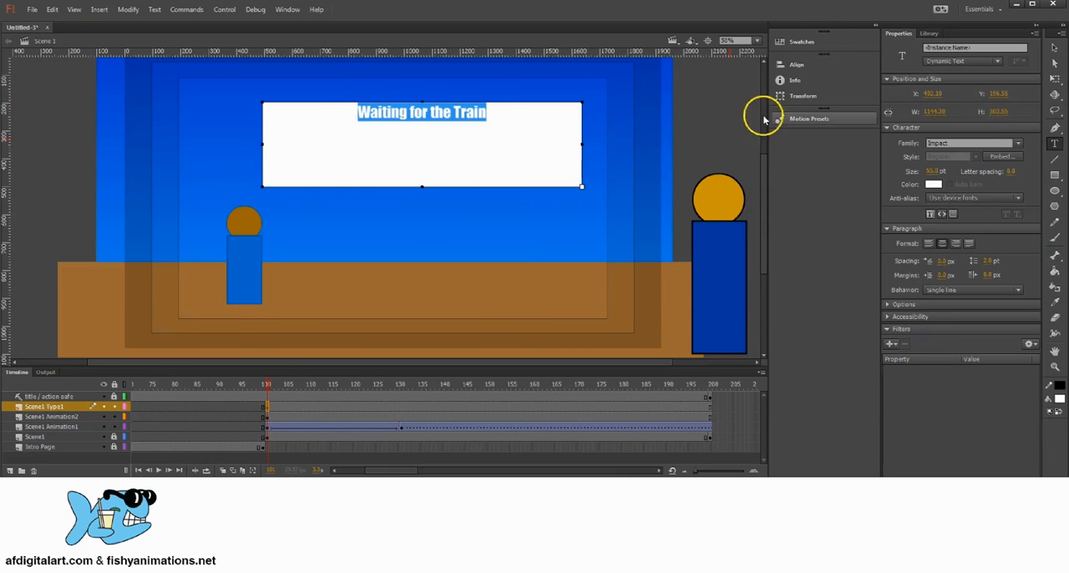
drag(428, 163, 423, 182)
click(932, 172)
drag(949, 171, 976, 165)
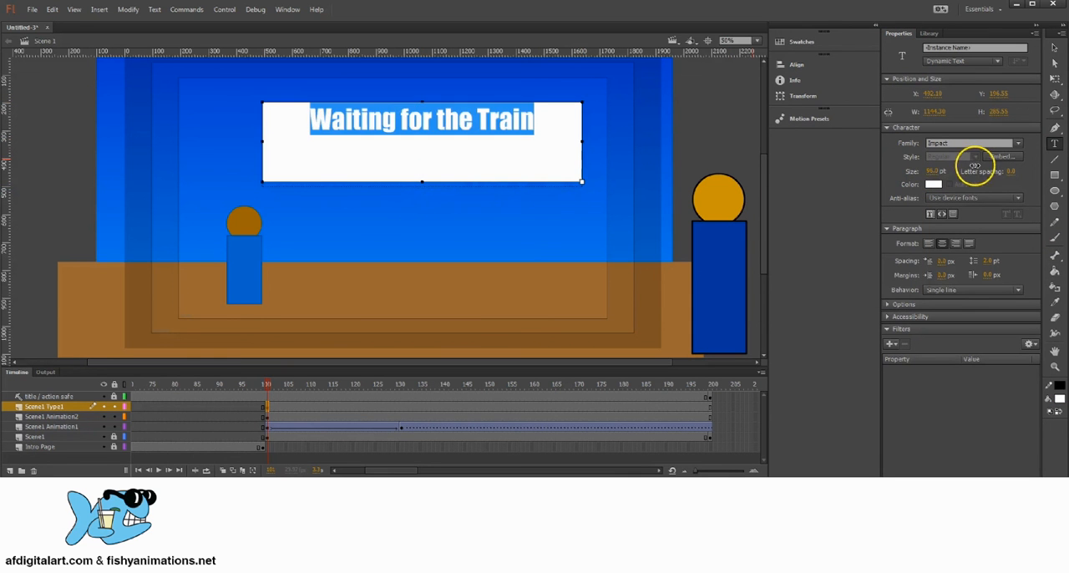
Shrink the text box around its single line to about 900 px wide and 156 px high
click(482, 156)
drag(422, 180, 423, 145)
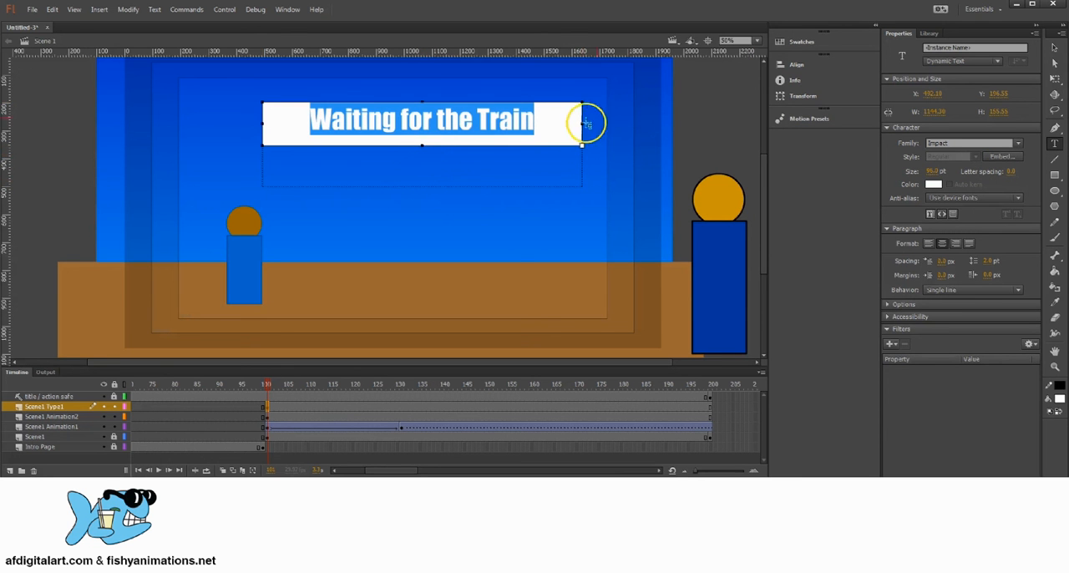
drag(573, 124, 504, 124)
Move the "Waiting for the Train" text to the upper-right corner of the title-safe area, at about X 814, Y 149
click(992, 47)
click(1054, 47)
drag(432, 124, 361, 144)
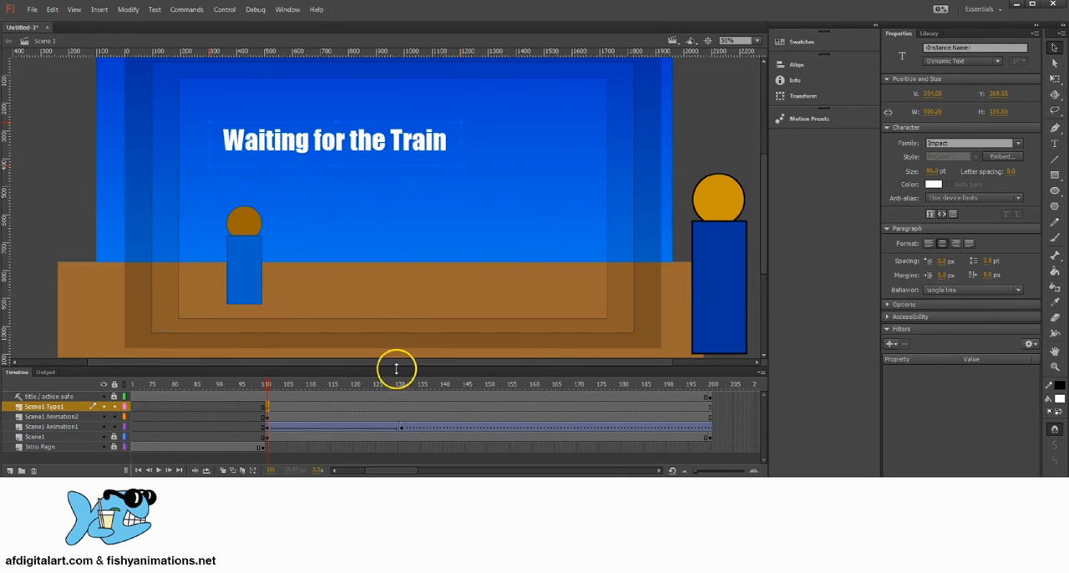
mouse_move(397, 144)
mouse_down()
mouse_move(549, 150)
mouse_move(389, 151)
mouse_up()
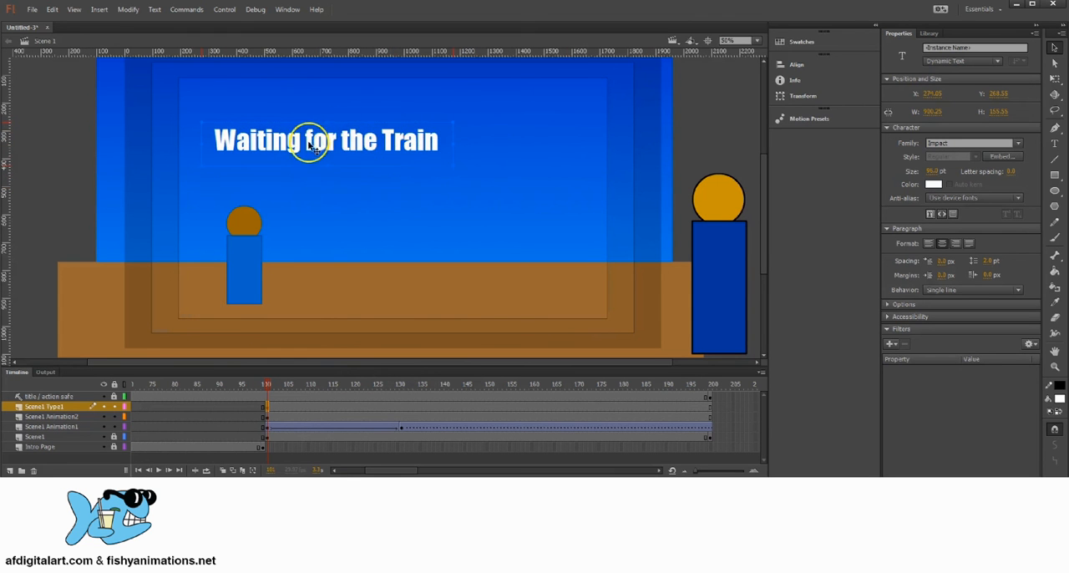
drag(310, 144, 462, 111)
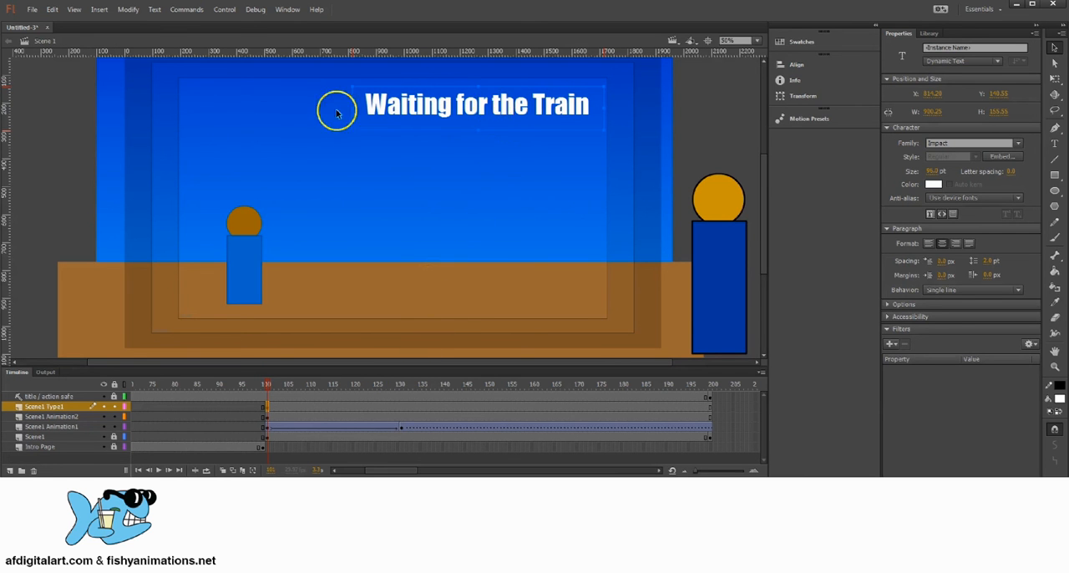
Convert the "Waiting for the Train" text to a movie clip symbol named Scene1 Type1
click(268, 408)
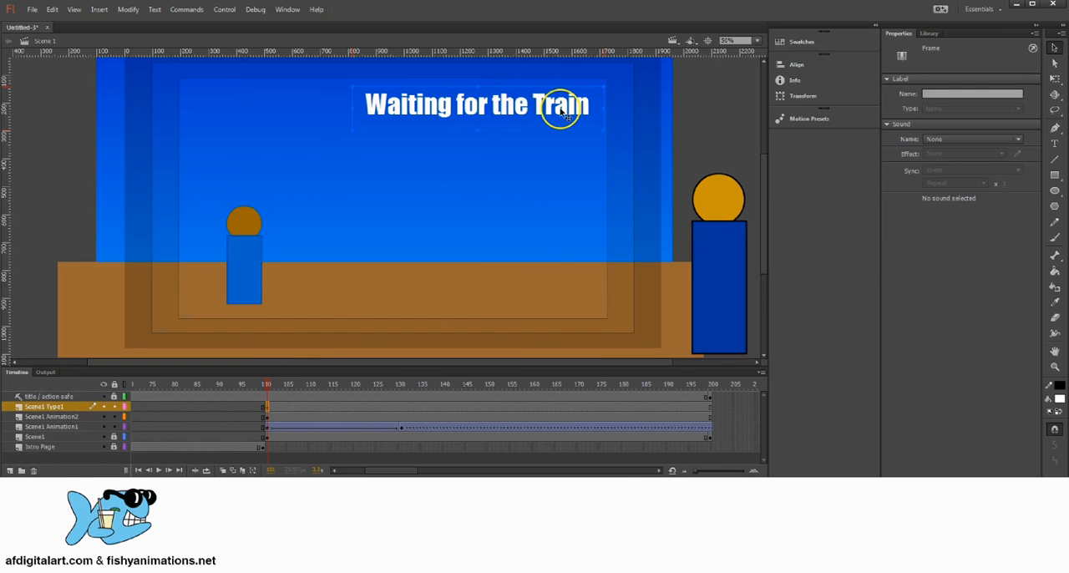
click(437, 127)
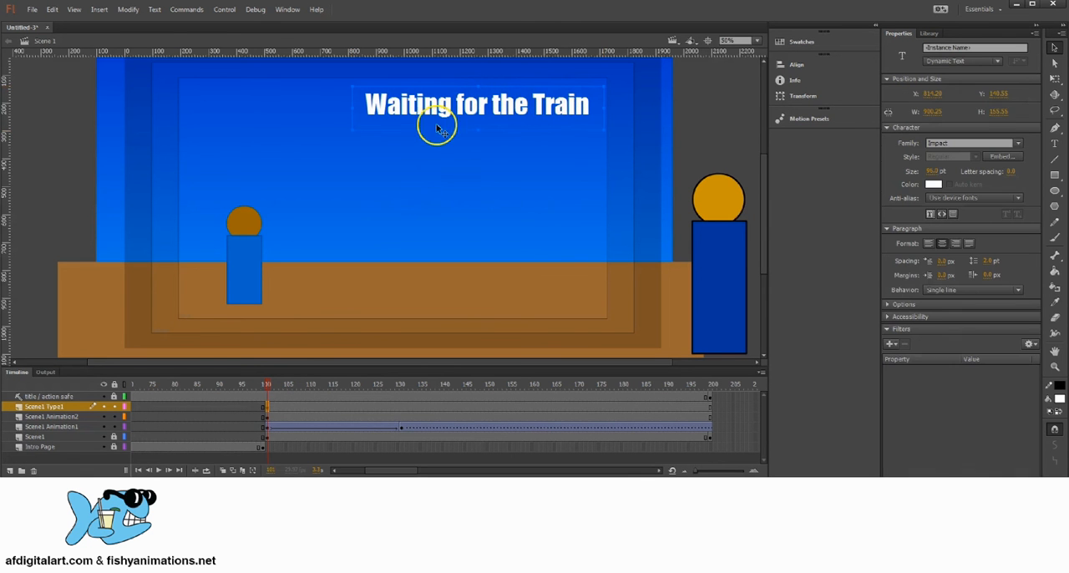
click(134, 10)
click(171, 38)
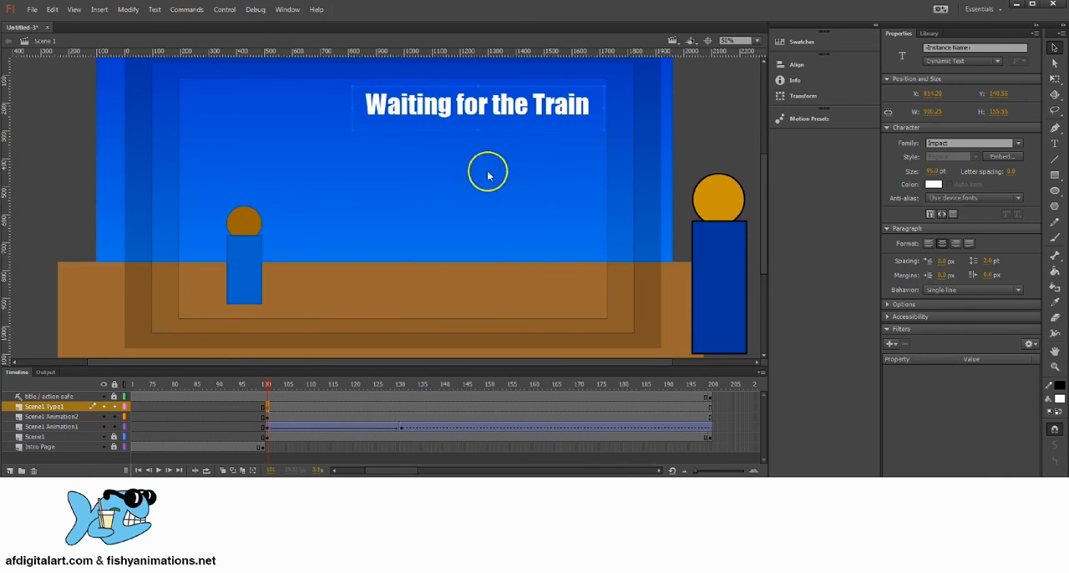
click(518, 150)
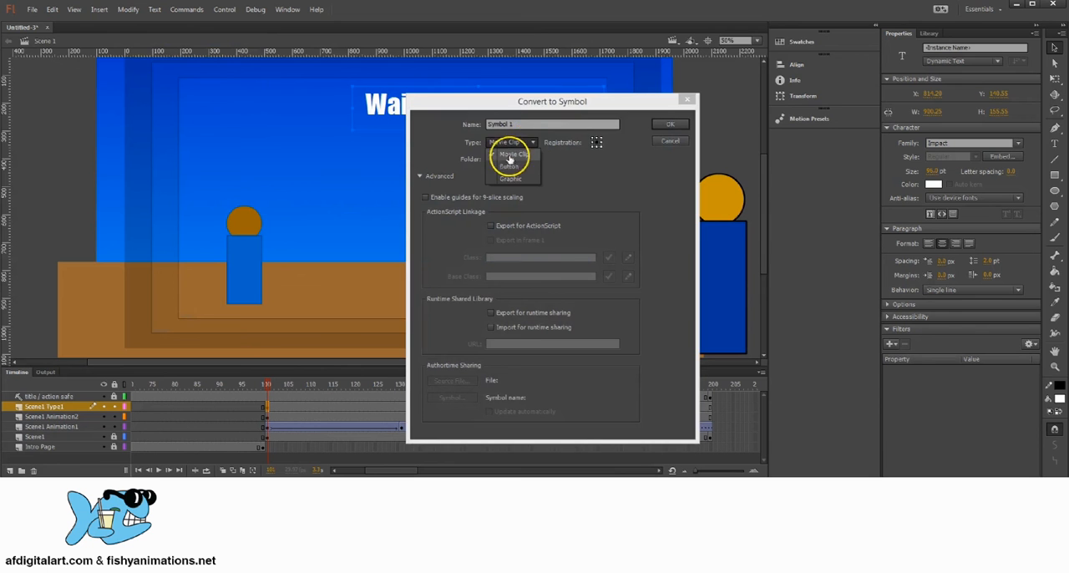
click(508, 159)
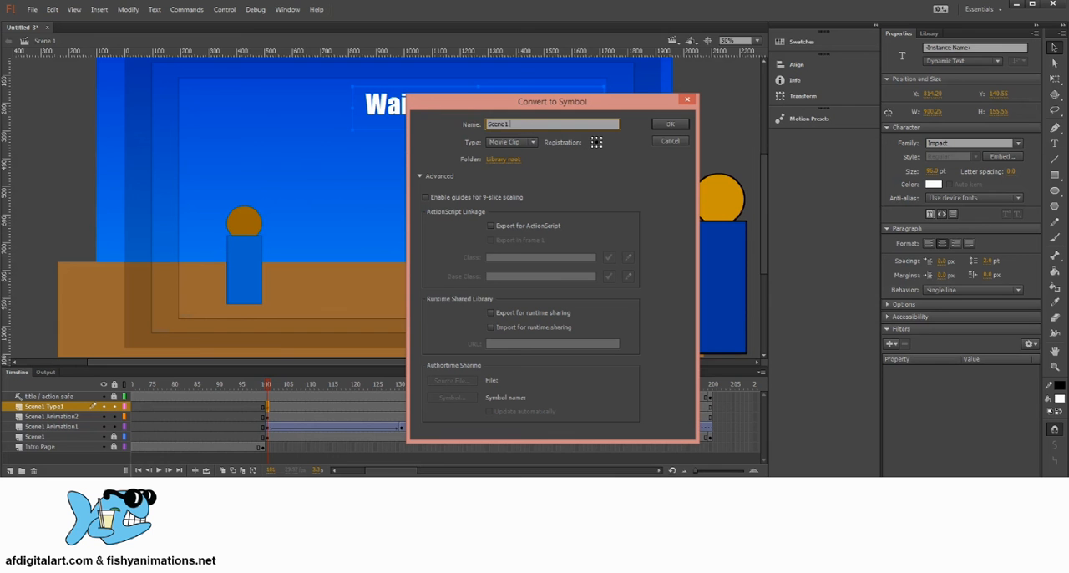
click(505, 142)
click(508, 158)
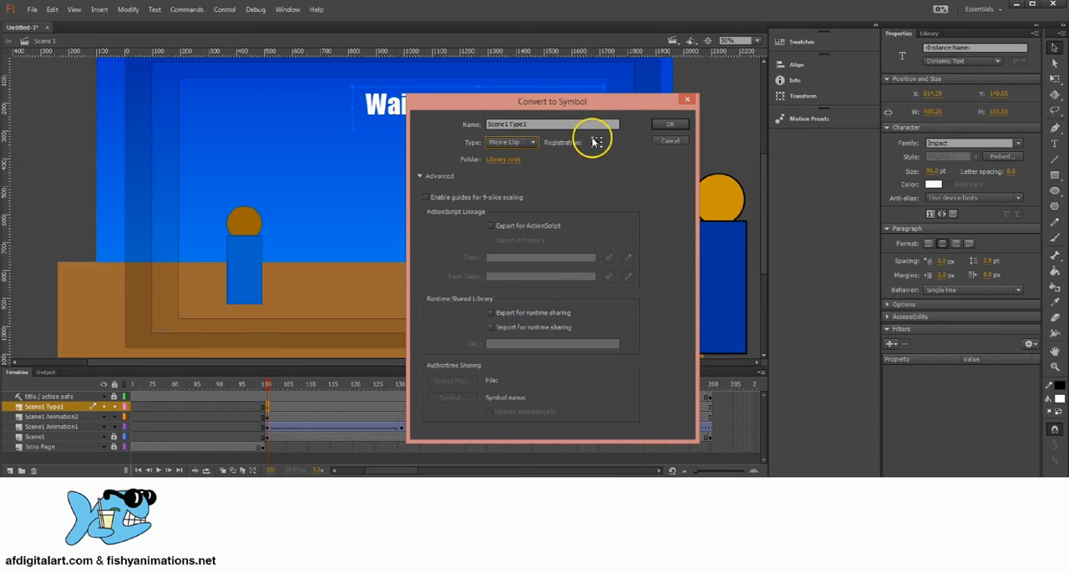
click(668, 124)
Replace the text on stage with a Scene1 Type1 instance from the library, placed in the upper sky on the Scene1 Type1 layer
click(929, 34)
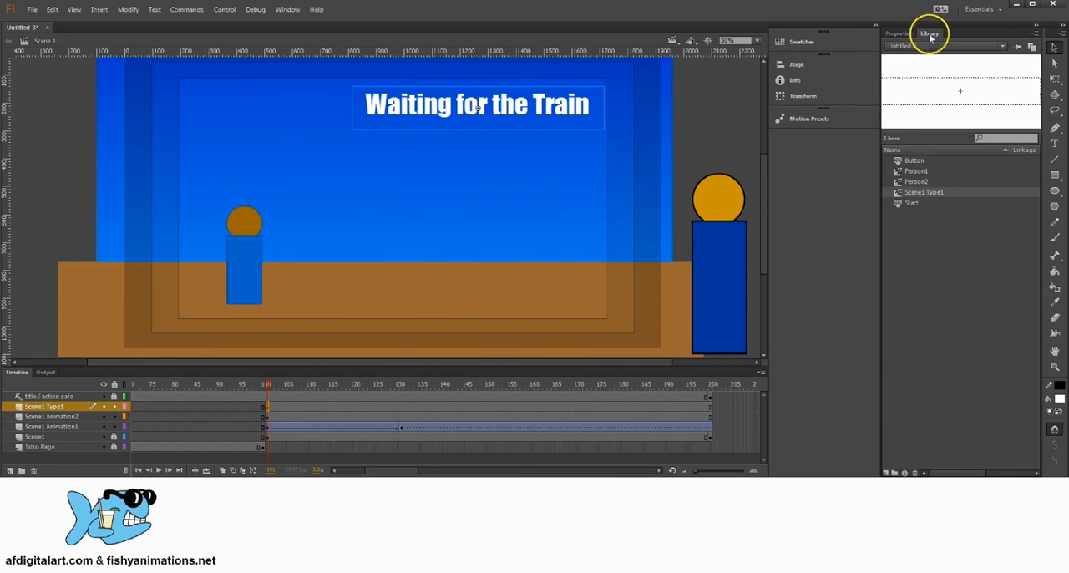
click(917, 180)
click(922, 192)
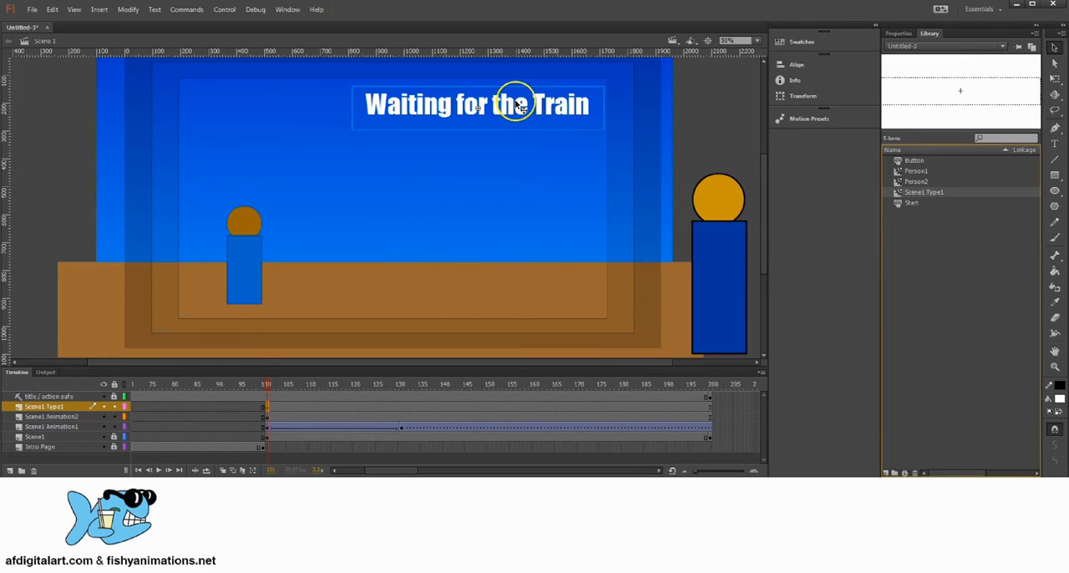
key(Delete)
drag(925, 199, 353, 115)
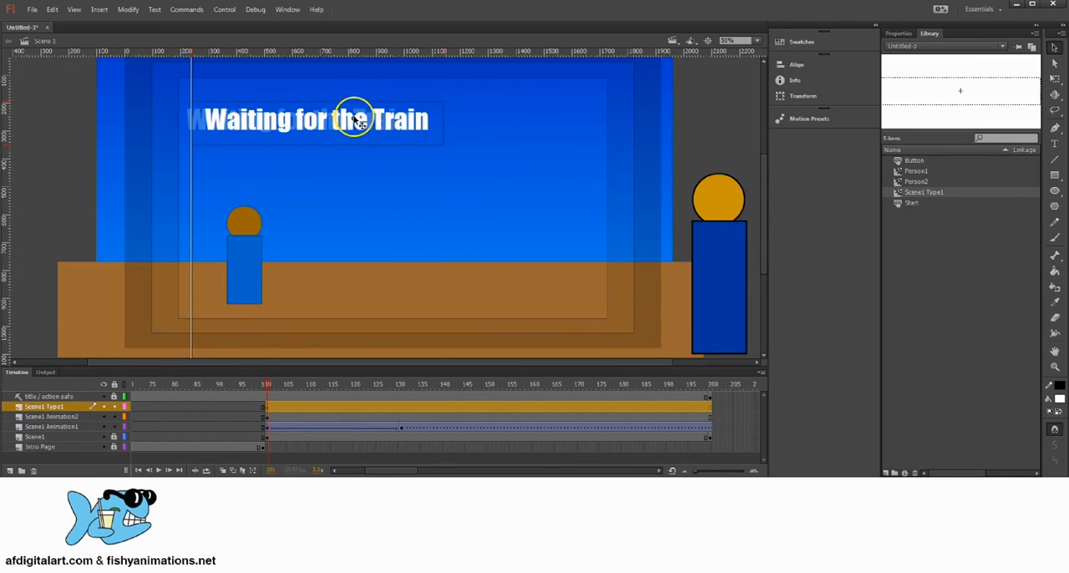
click(60, 416)
click(64, 408)
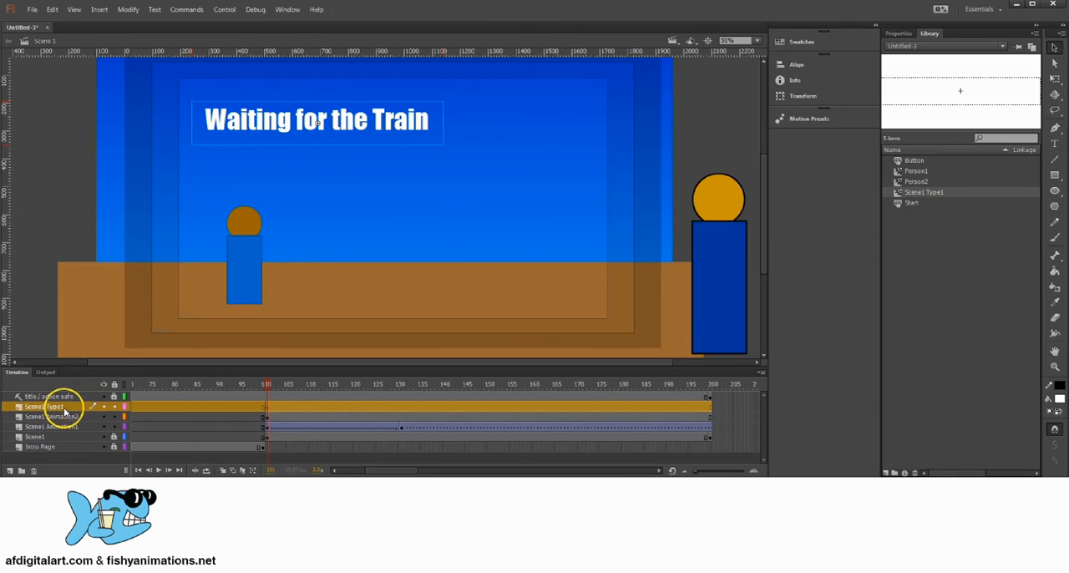
drag(317, 189, 385, 181)
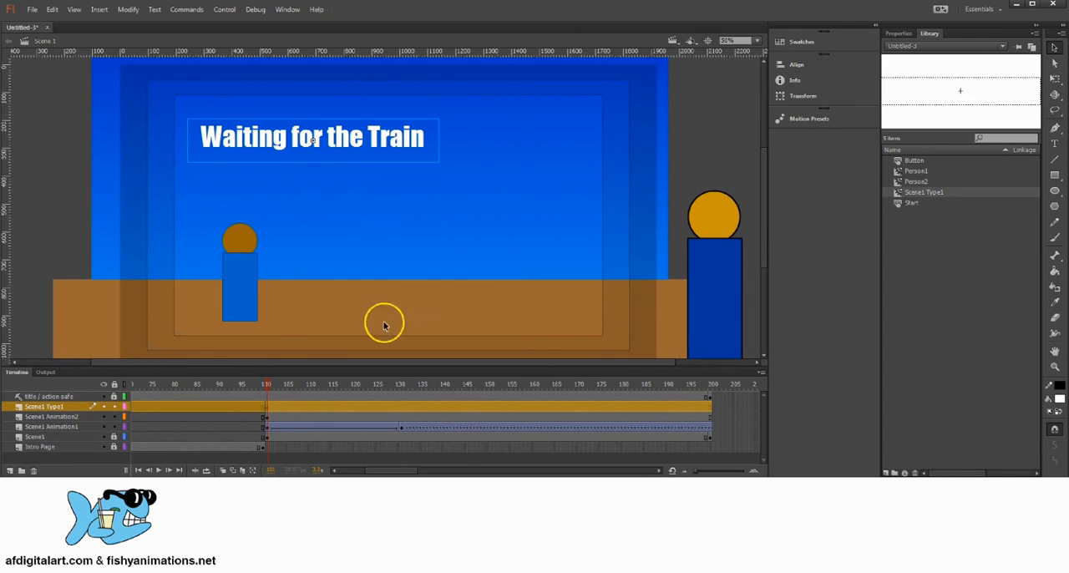
click(69, 417)
drag(919, 196, 437, 265)
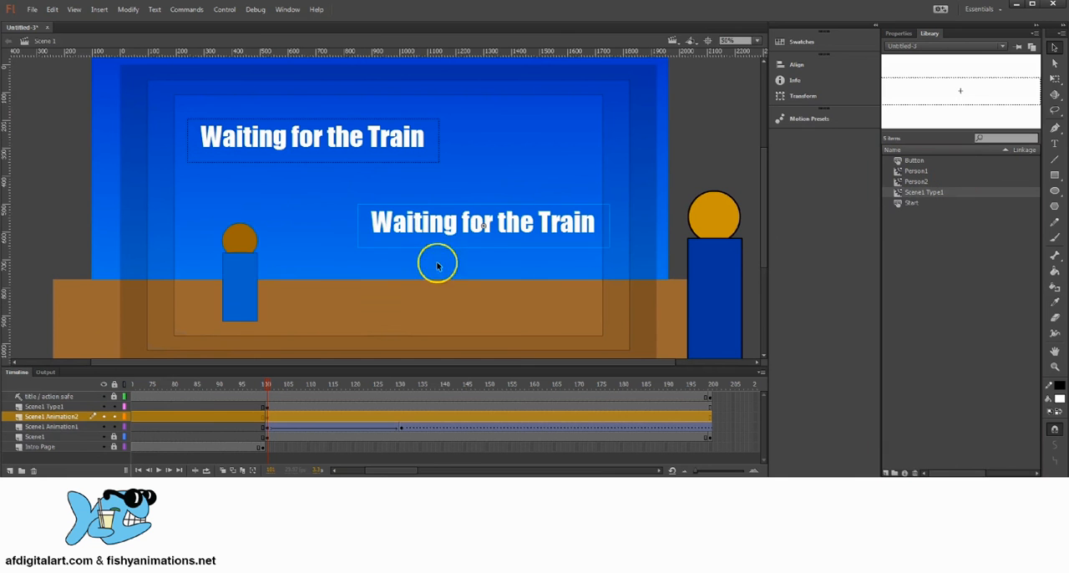
key(Delete)
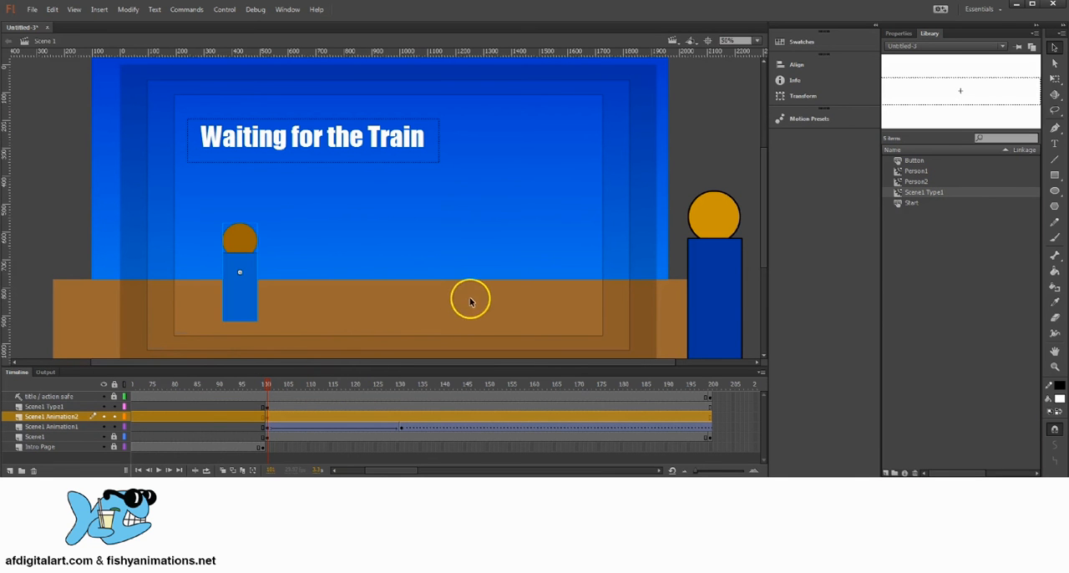
Move the "Waiting for the Train" instance off the stage, just past the left edge of the sky background
click(305, 134)
drag(262, 138, 233, 124)
drag(291, 208, 372, 213)
drag(396, 181, 406, 203)
drag(346, 155, 14, 151)
drag(281, 175, 360, 171)
At frame 101 of the Scene1 Type1 layer, lower the off-stage "Waiting for the Train" instance slightly
click(269, 407)
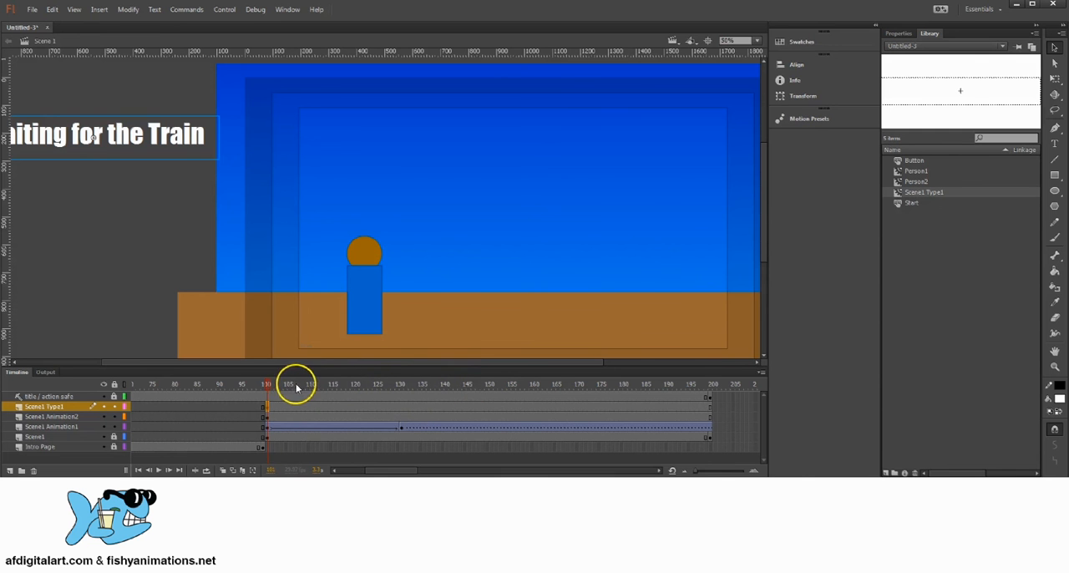
drag(297, 386, 334, 387)
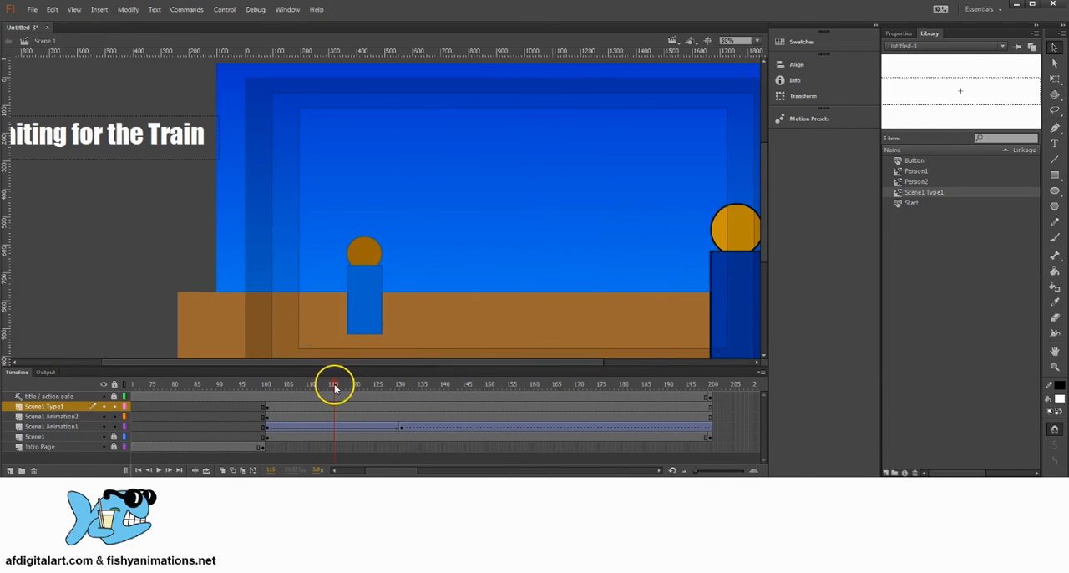
drag(504, 339, 492, 325)
drag(511, 266, 506, 243)
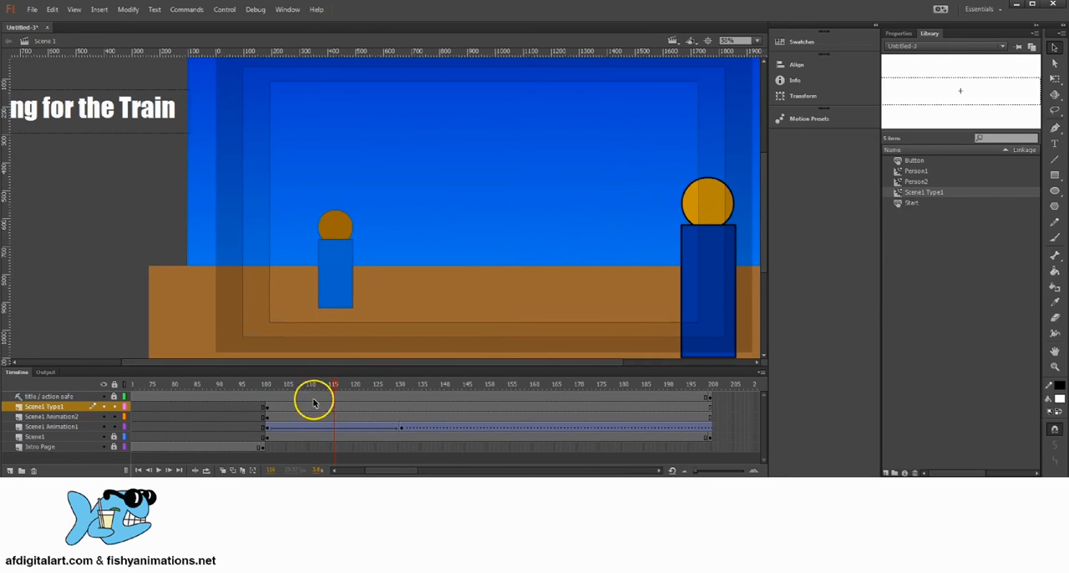
click(263, 407)
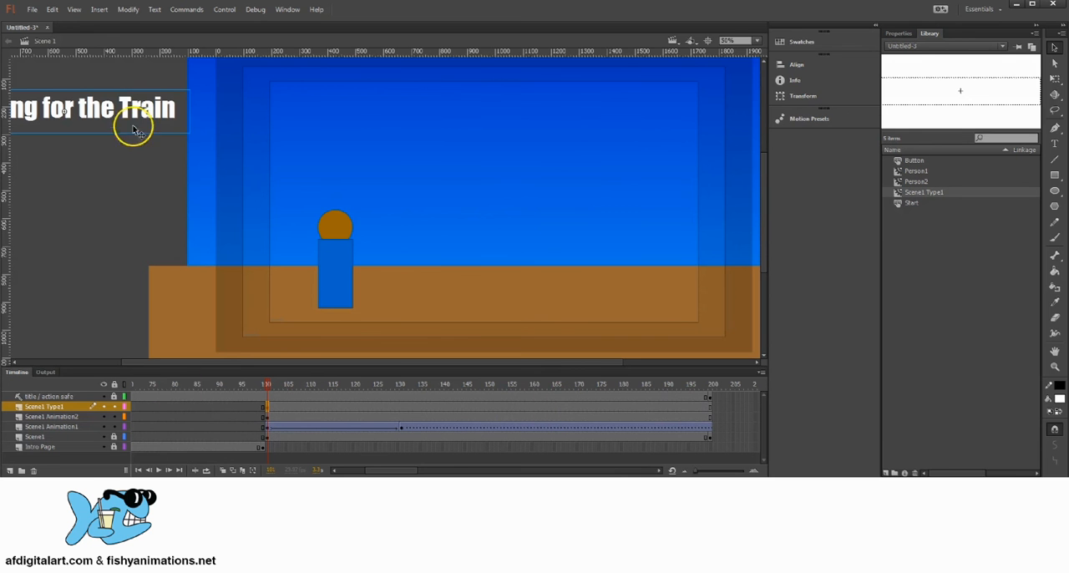
drag(138, 107, 152, 122)
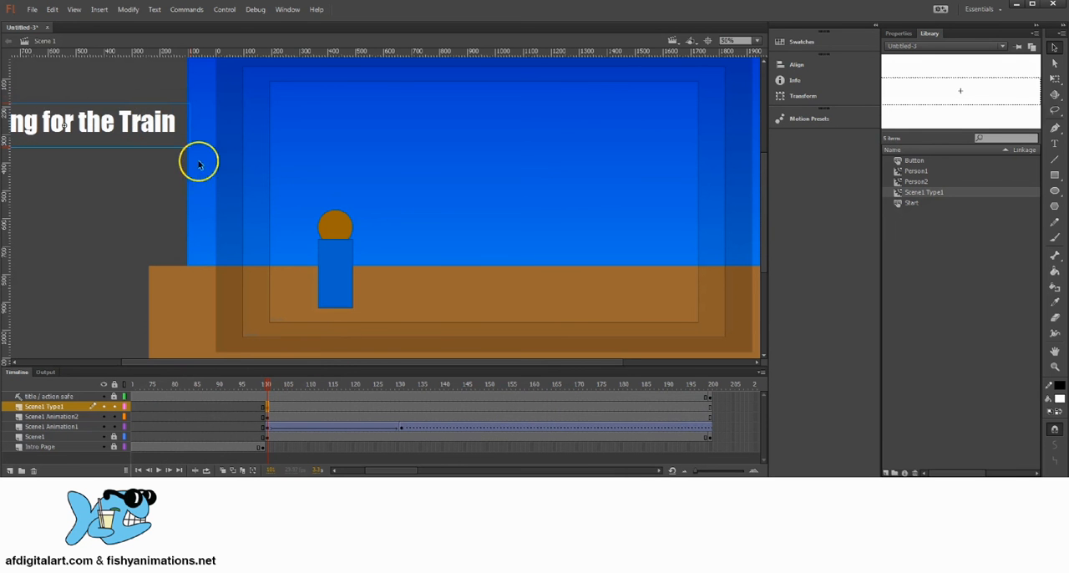
Create a motion tween on the Scene1 Type1 layer for the text span starting at frame 101
drag(296, 154, 314, 163)
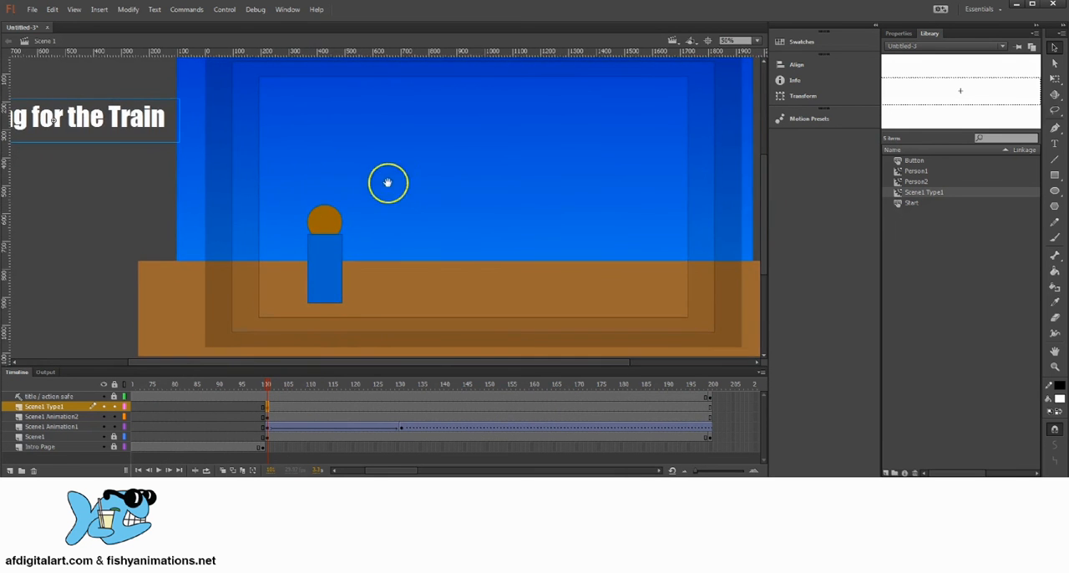
right_click(280, 407)
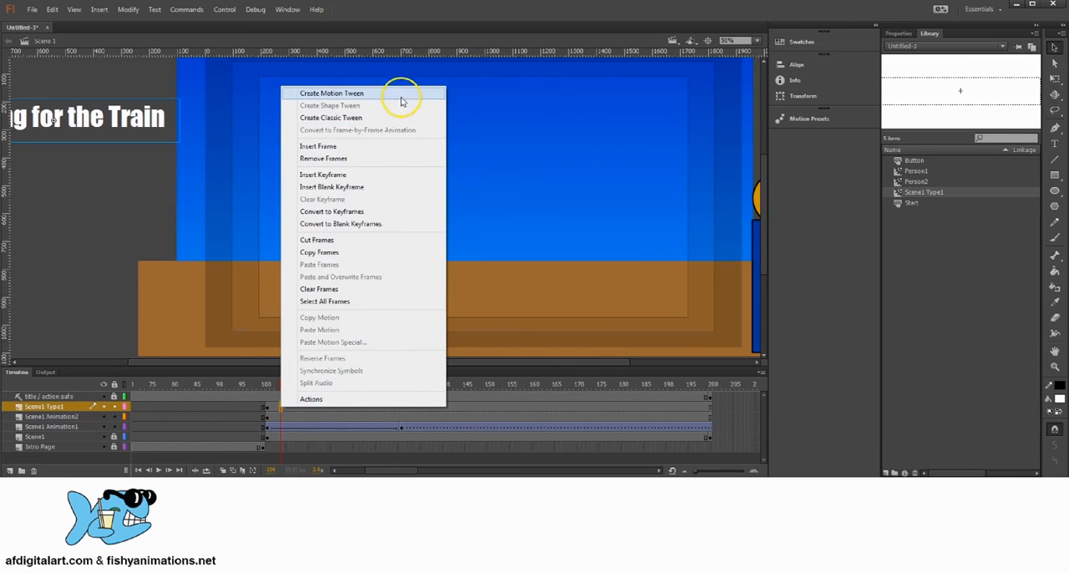
click(351, 94)
Around frame 115 of the Scene1 Type1 tween, move the text horizontally onto the stage above Person2 and preview the motion
click(311, 427)
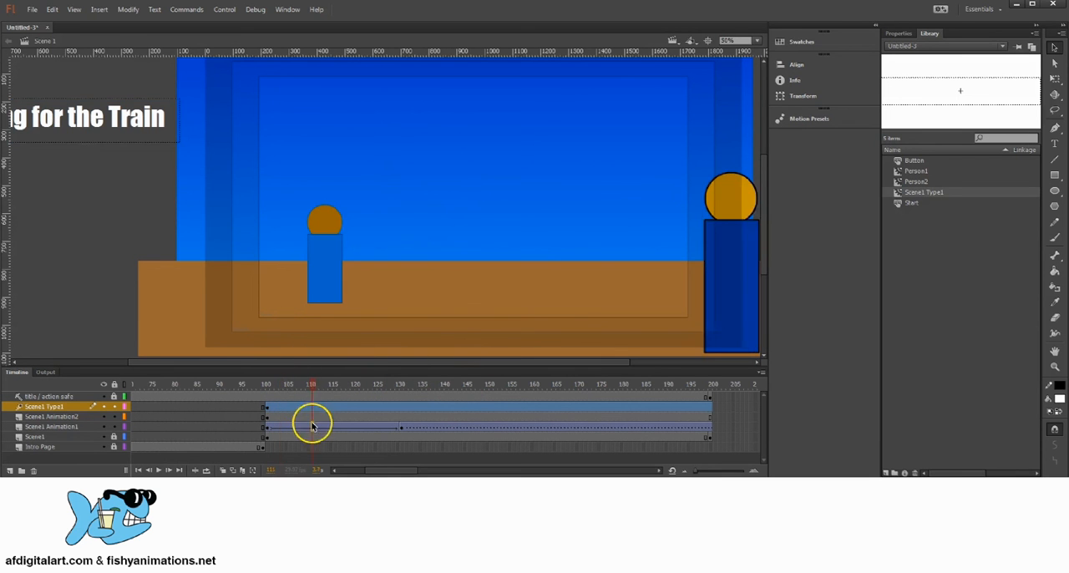
click(322, 417)
click(333, 407)
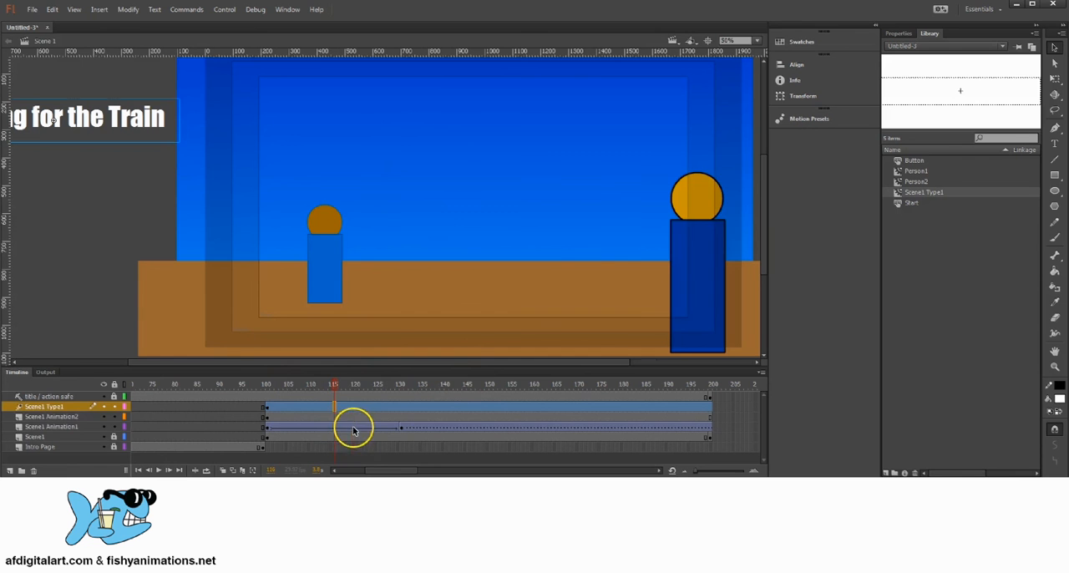
click(352, 430)
click(327, 406)
click(383, 385)
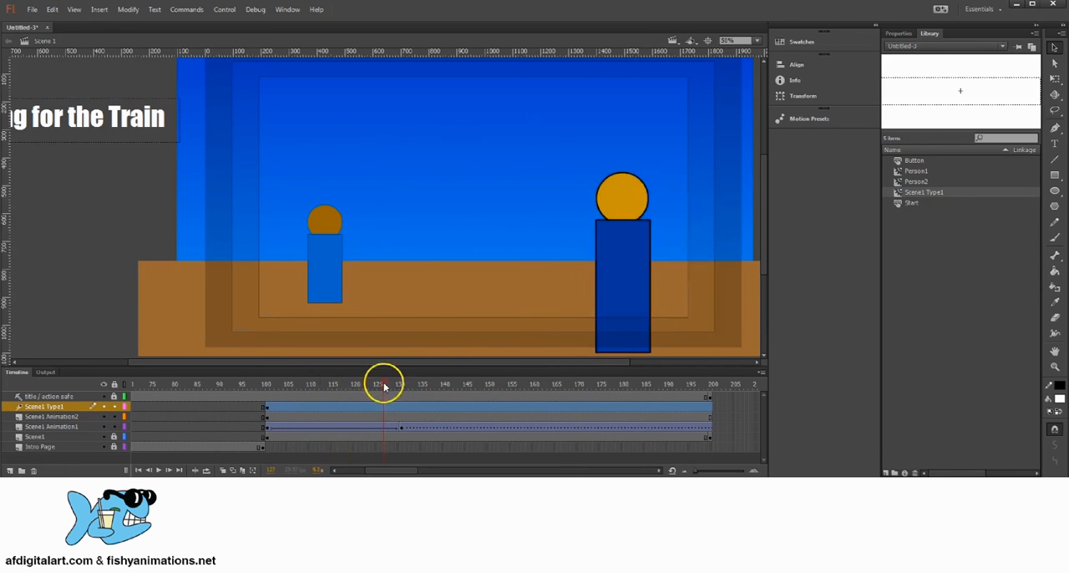
drag(384, 385, 334, 384)
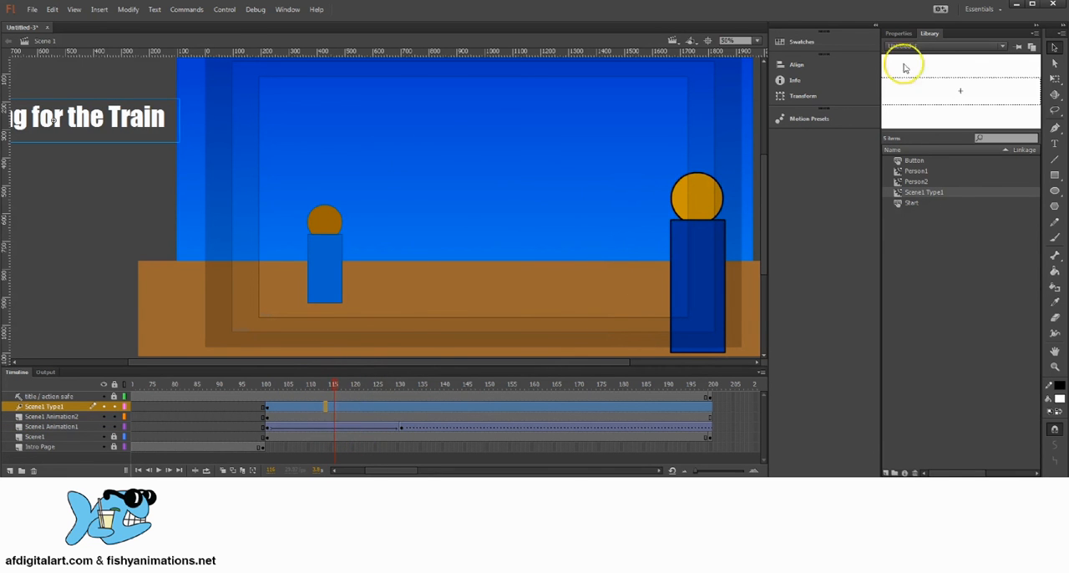
click(1054, 77)
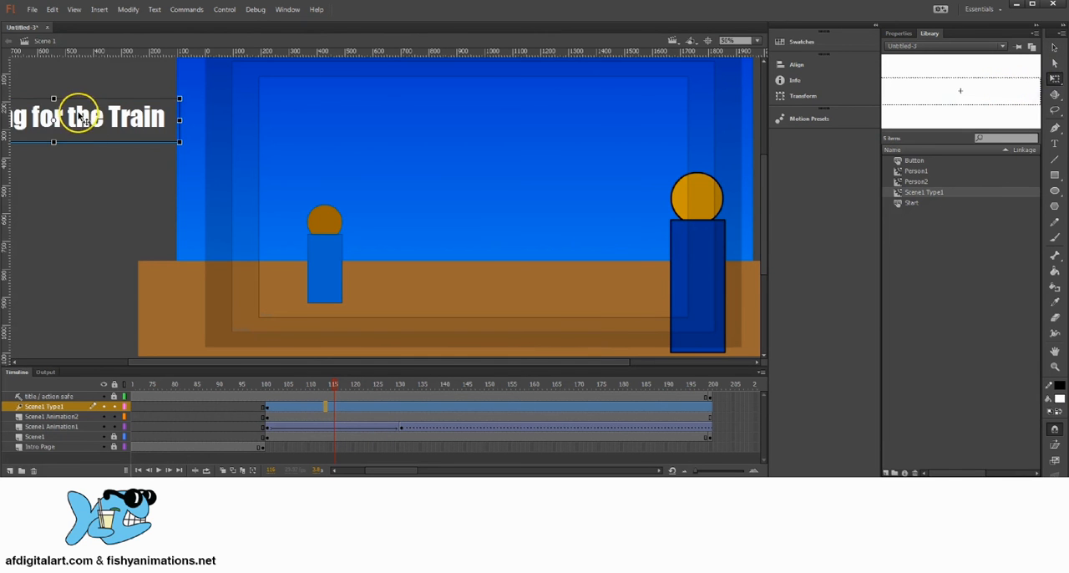
drag(79, 115, 420, 124)
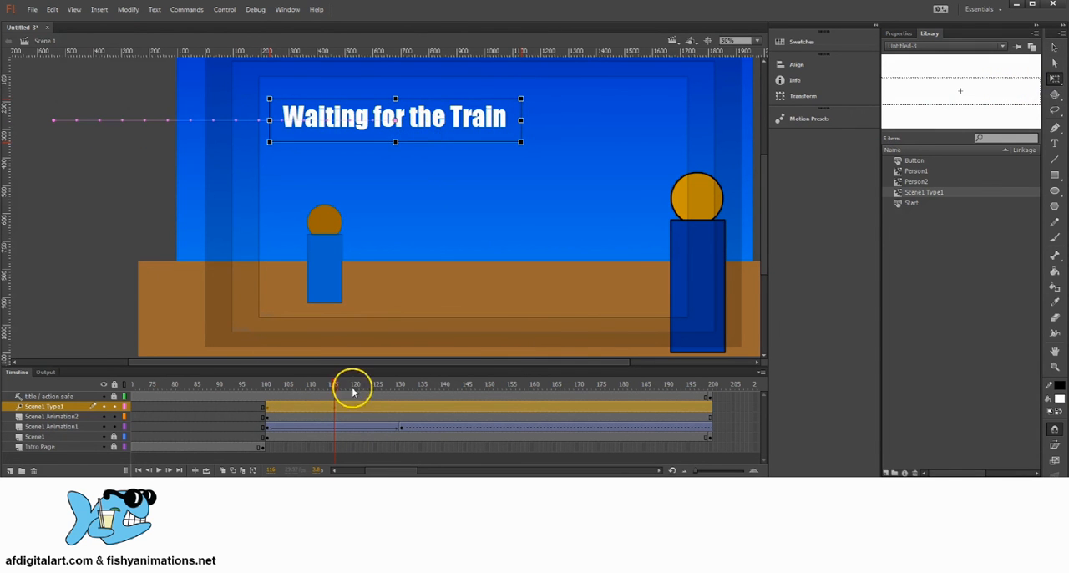
drag(334, 386, 693, 399)
click(334, 410)
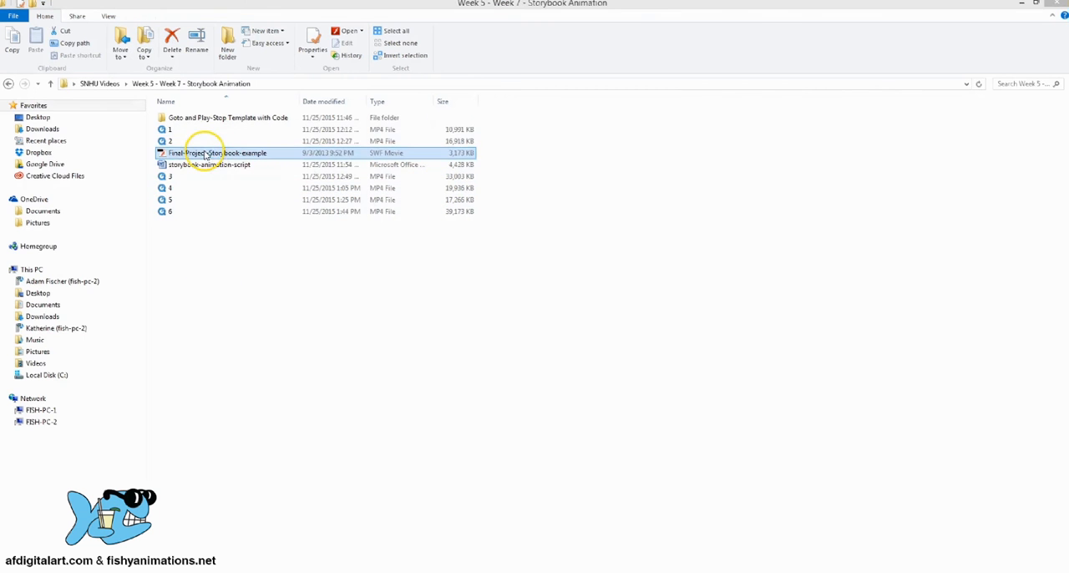
Switch to File Explorer, open the Final-Project-Storybook-example movie, watch how its scenes play, and close it
double_click(236, 153)
drag(394, 124, 518, 129)
click(531, 123)
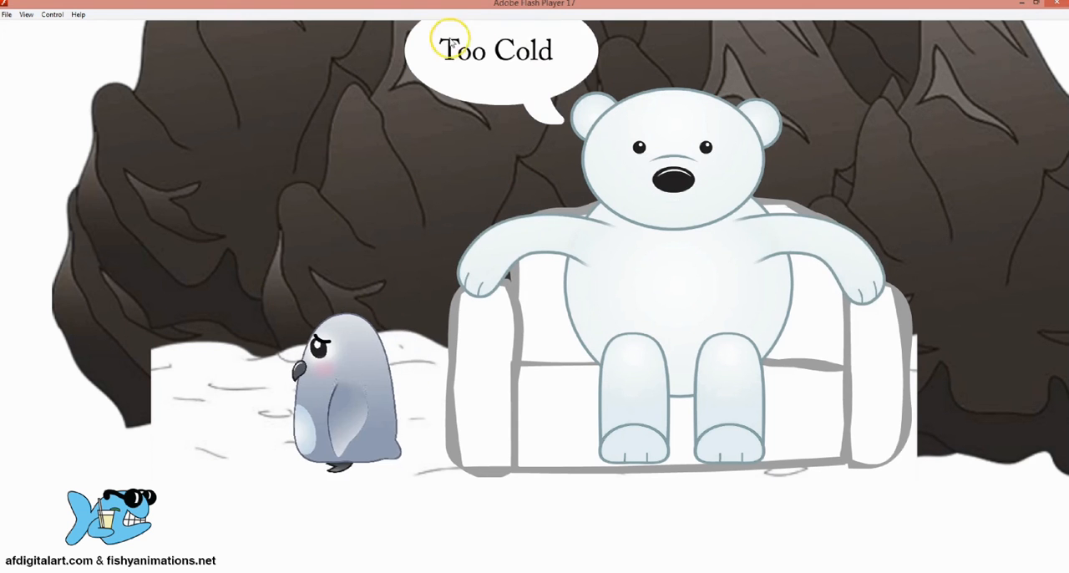
click(1056, 5)
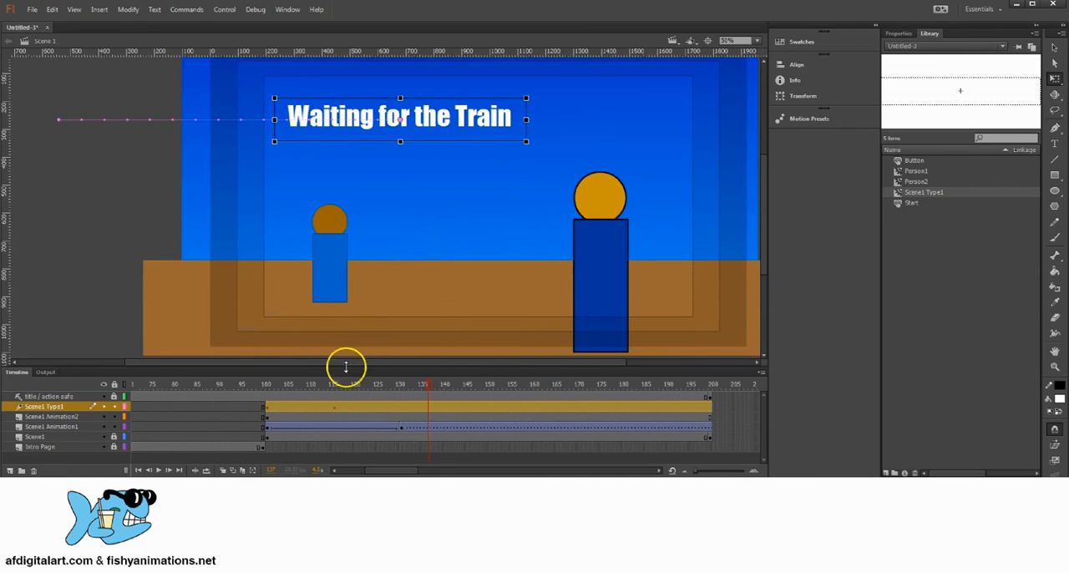
Enlarge the stage view slightly and add a layer named Scene1 Animation3 directly above the Scene1 Type1 layer
drag(345, 381, 355, 370)
key(space)
drag(547, 207, 432, 237)
click(9, 470)
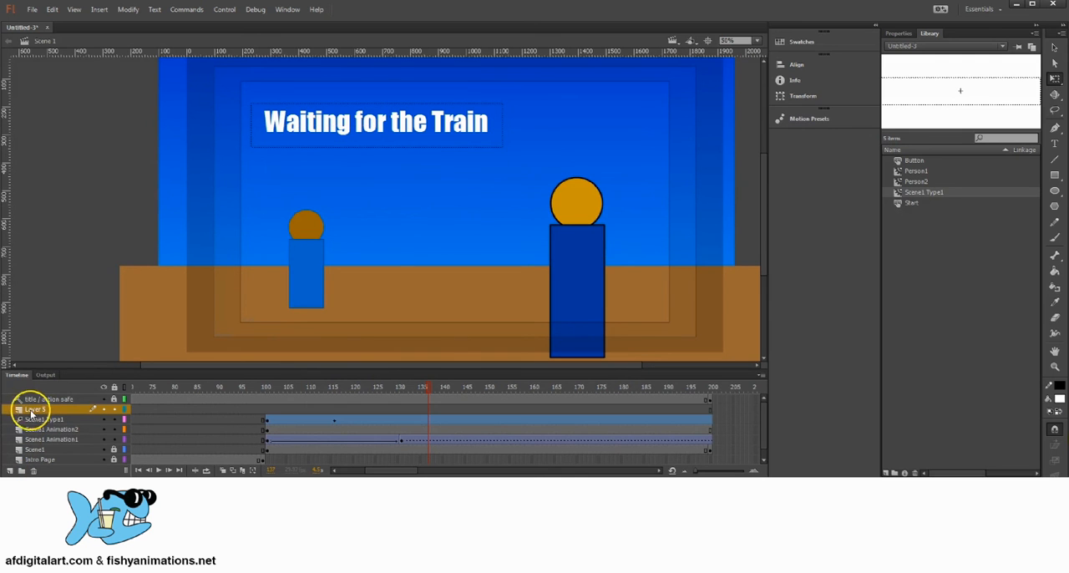
click(34, 411)
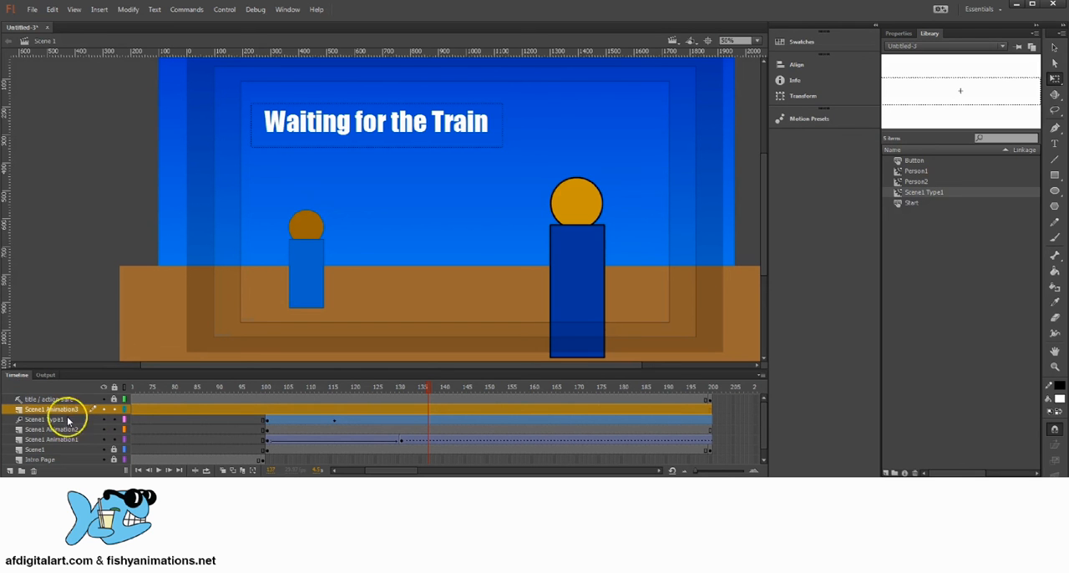
Insert a keyframe at frame 101 on the Scene1 Animation3 layer
click(268, 413)
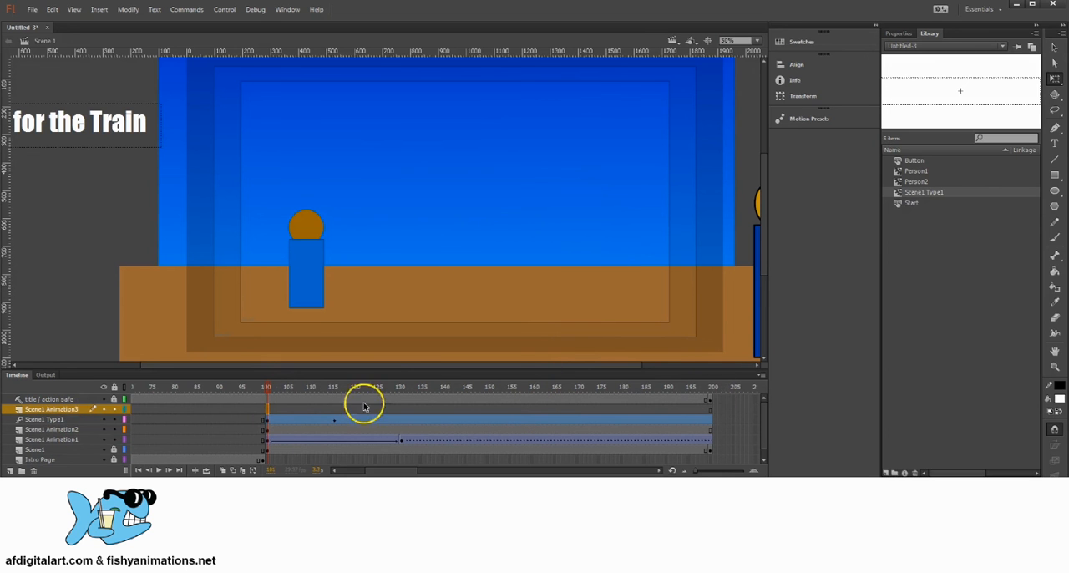
right_click(268, 412)
click(318, 177)
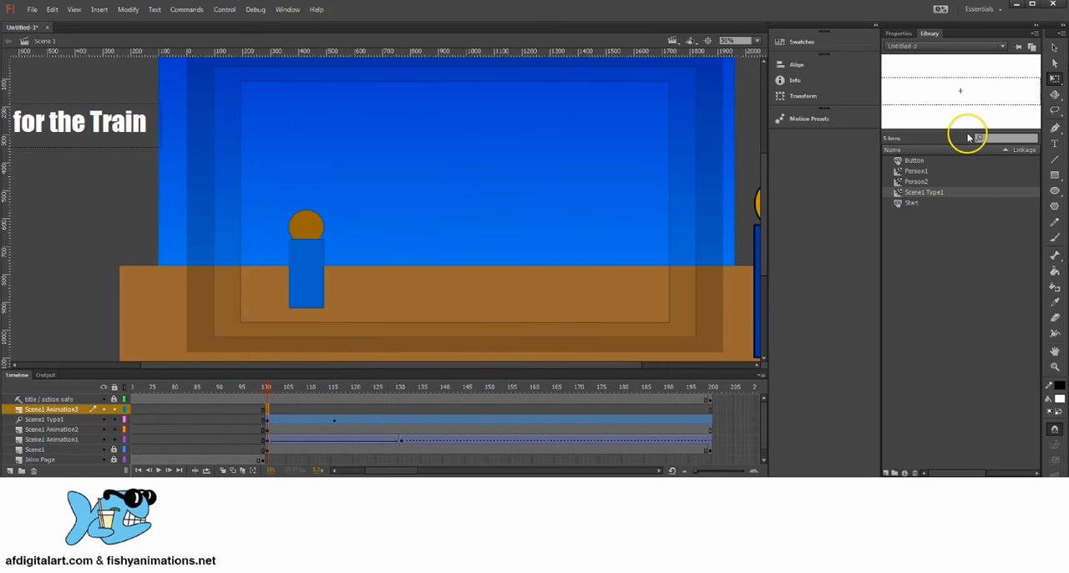
Draw a circular head with a #CC9900 fill and black outline to the right of the existing person at frame 101
click(1054, 192)
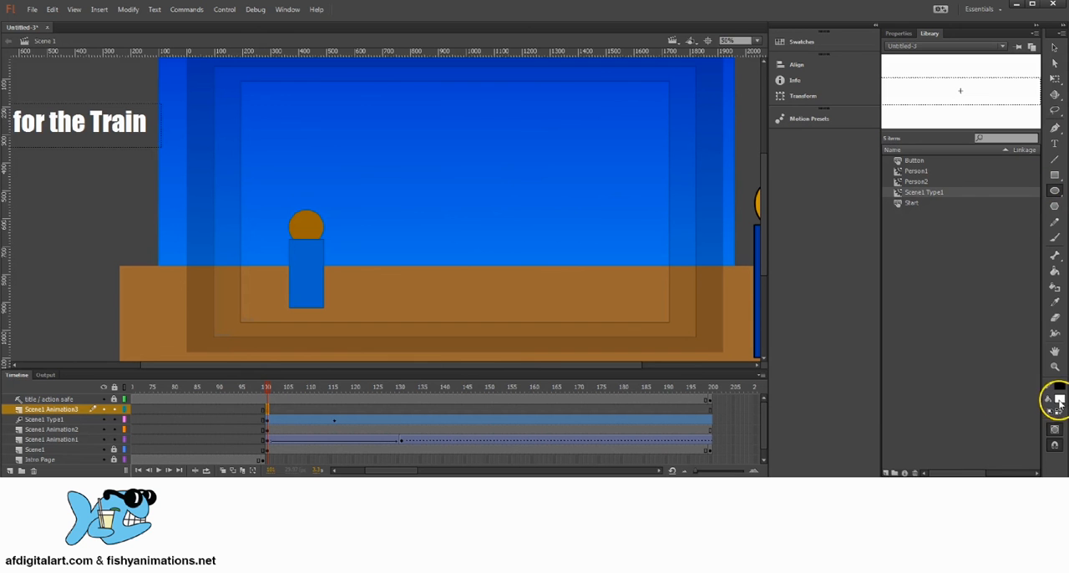
click(1060, 402)
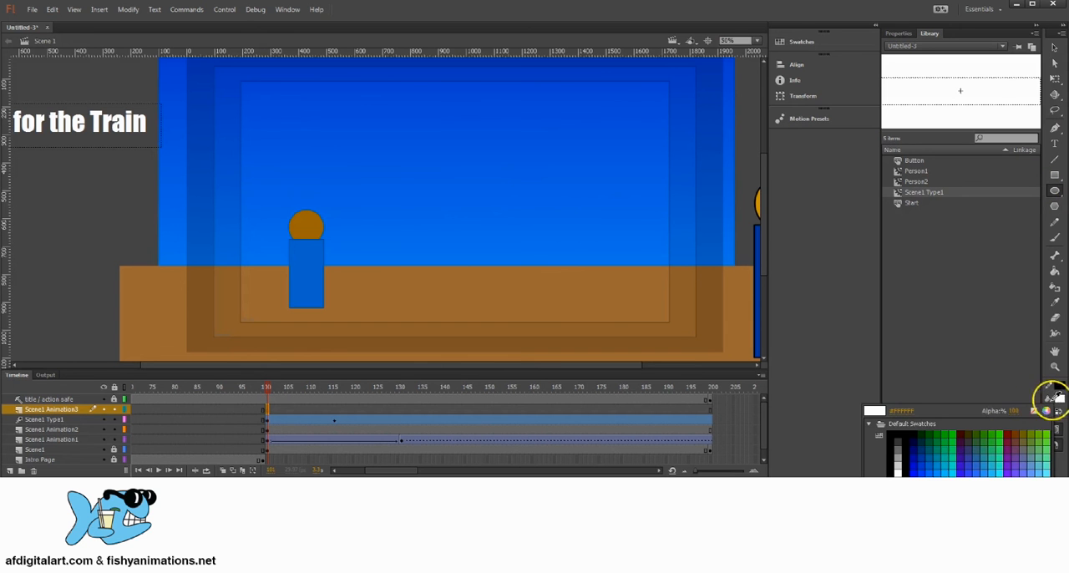
click(984, 473)
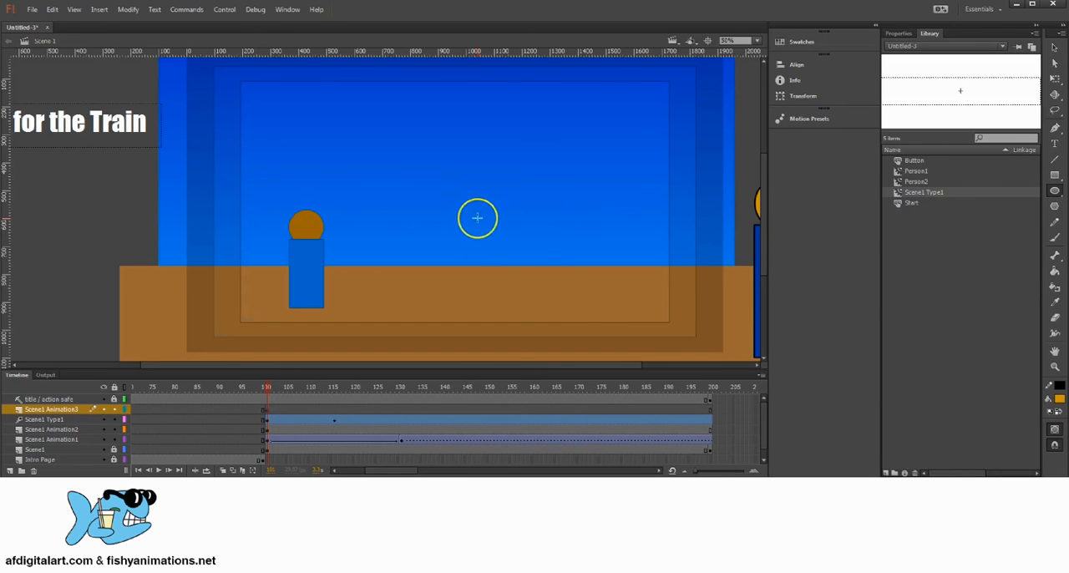
drag(478, 219, 508, 249)
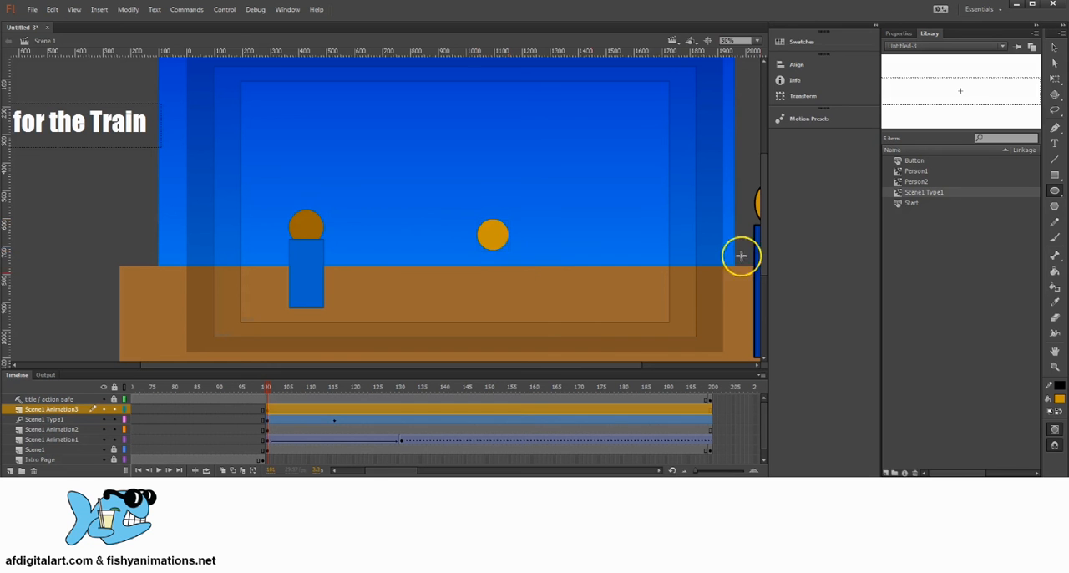
Draw a narrow upright dark-green rectangle as the body directly beneath the new orange head
click(1056, 179)
click(1060, 402)
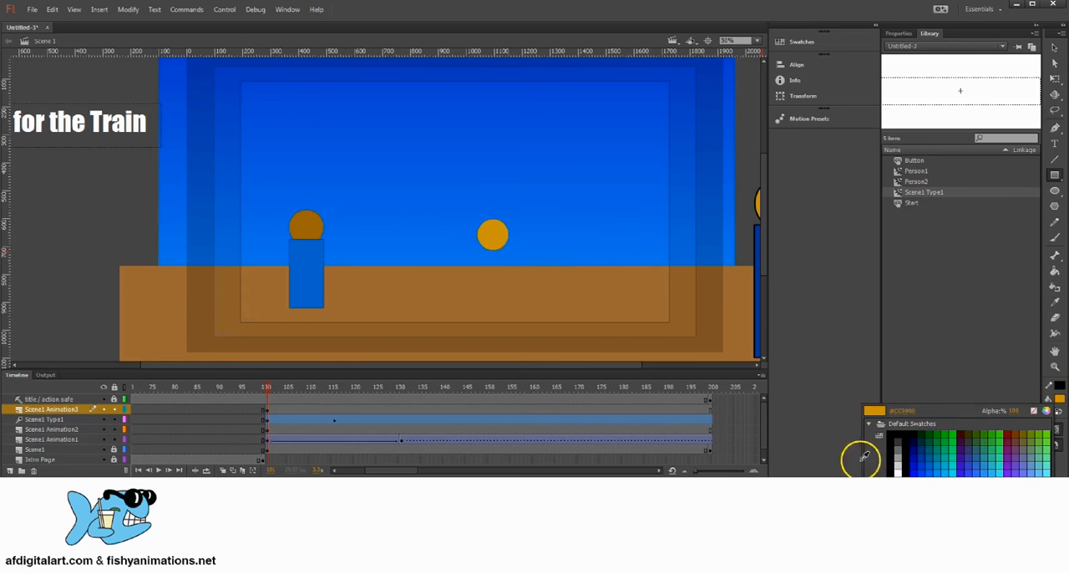
click(935, 453)
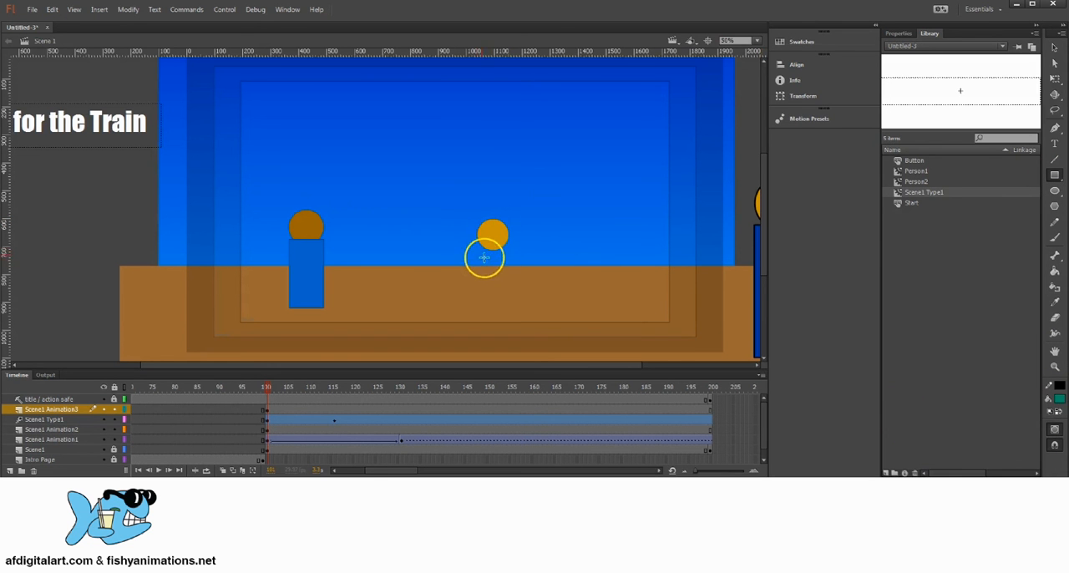
mouse_move(480, 243)
mouse_down()
mouse_move(504, 270)
mouse_move(506, 303)
mouse_up()
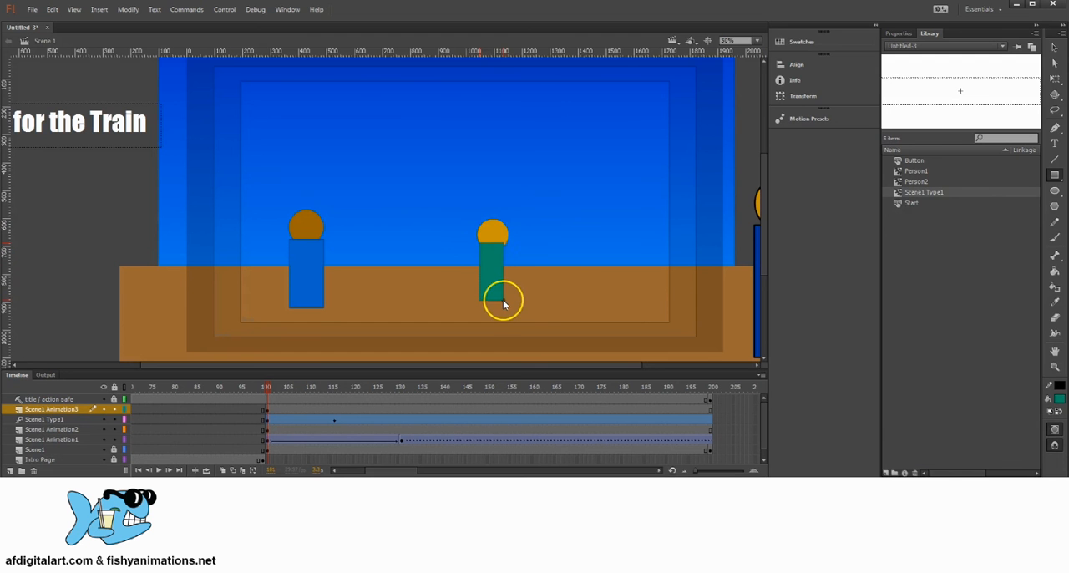
click(597, 259)
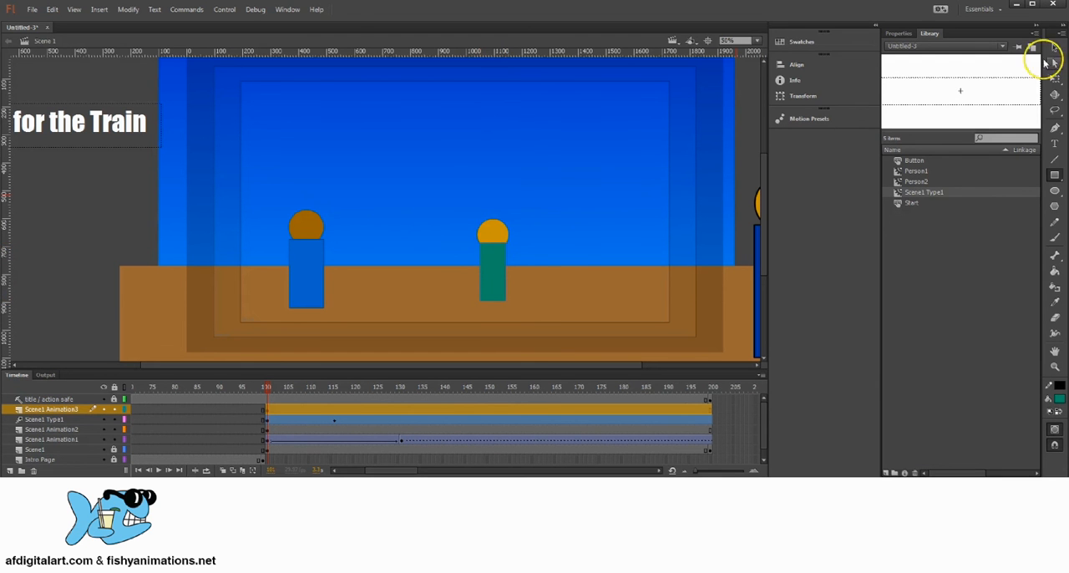
Zoom in on the new character and reposition the orange head so it is centred on top of the green body
click(1053, 50)
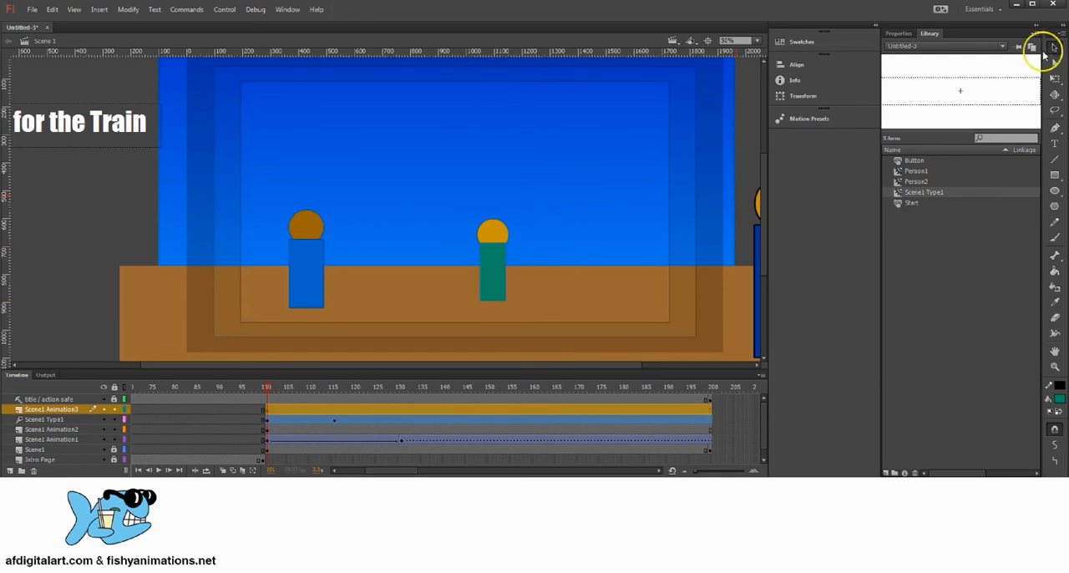
click(308, 225)
click(527, 256)
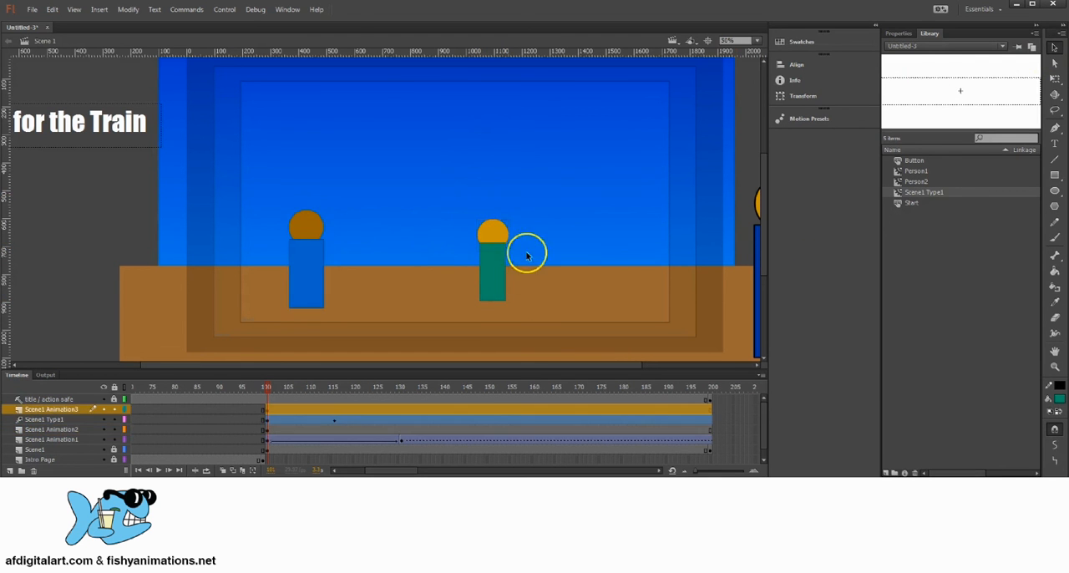
click(555, 216)
drag(532, 264, 505, 221)
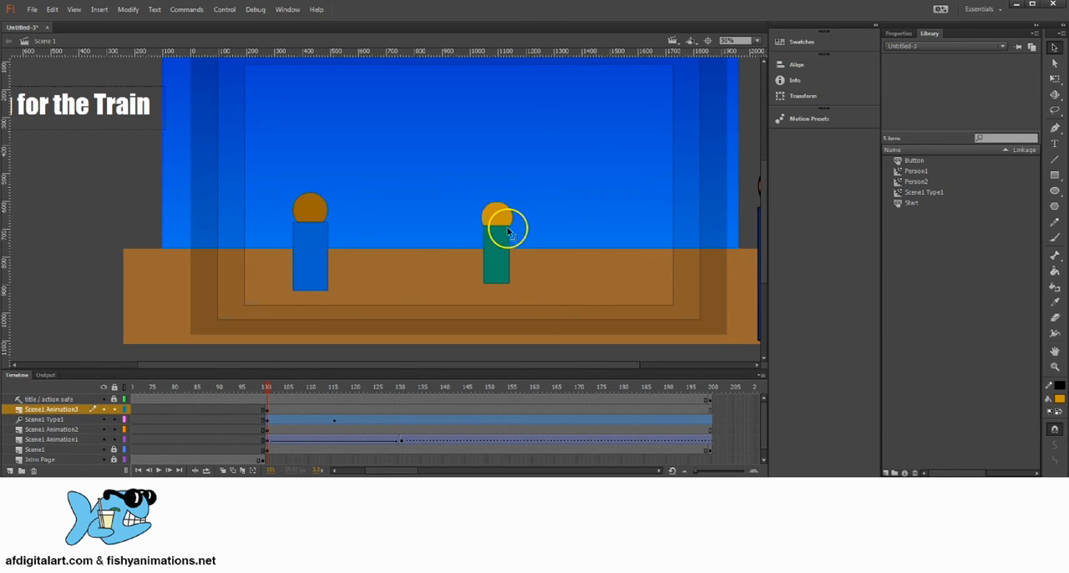
key(z)
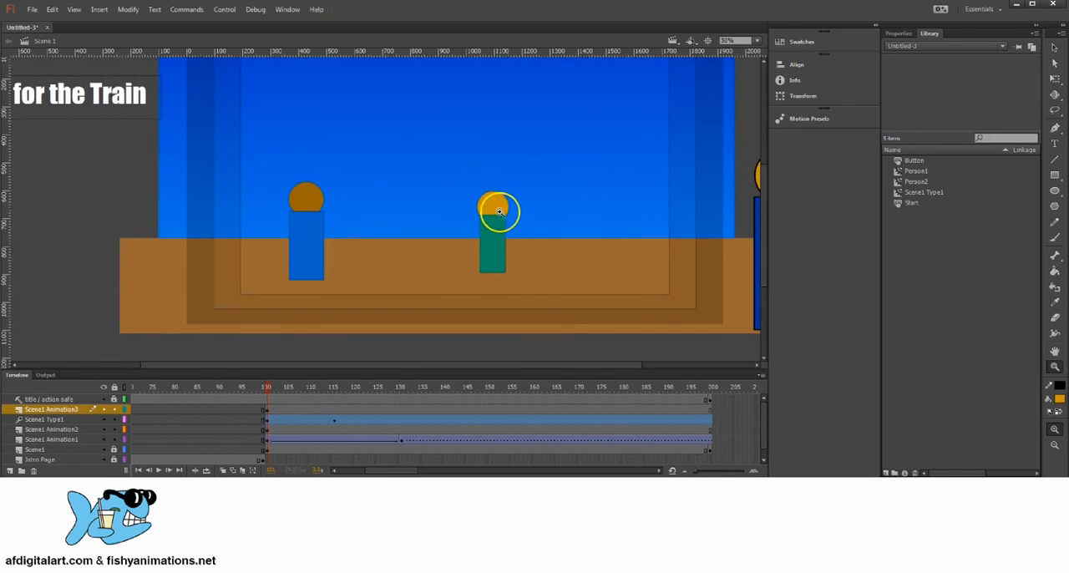
click(502, 219)
click(383, 227)
drag(403, 188, 510, 214)
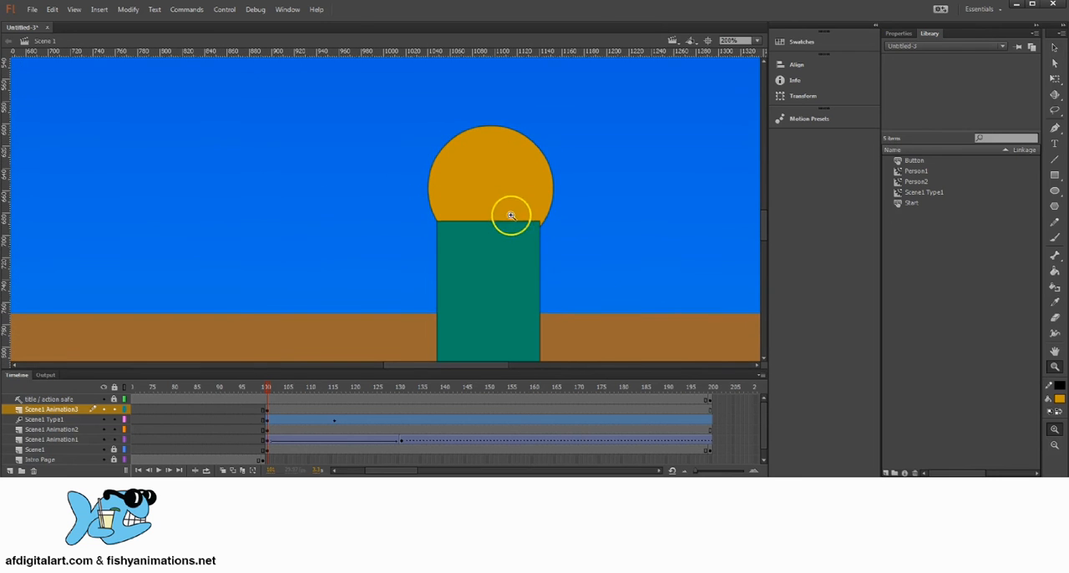
key(v)
drag(514, 178, 483, 174)
click(629, 143)
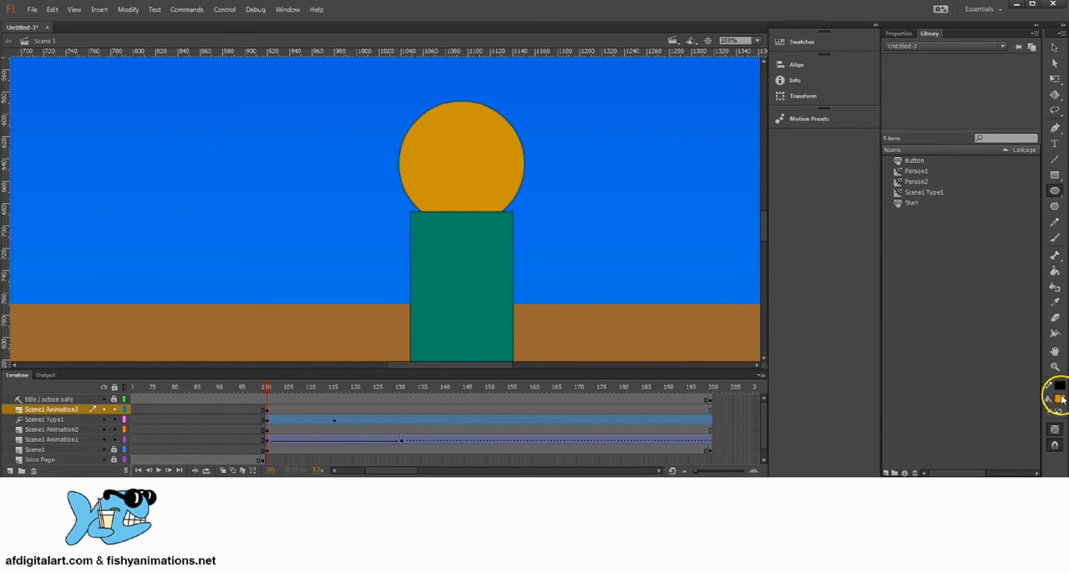
Draw a white circular eye about 34.5 px wide on the left half of the orange head
click(1060, 399)
click(897, 470)
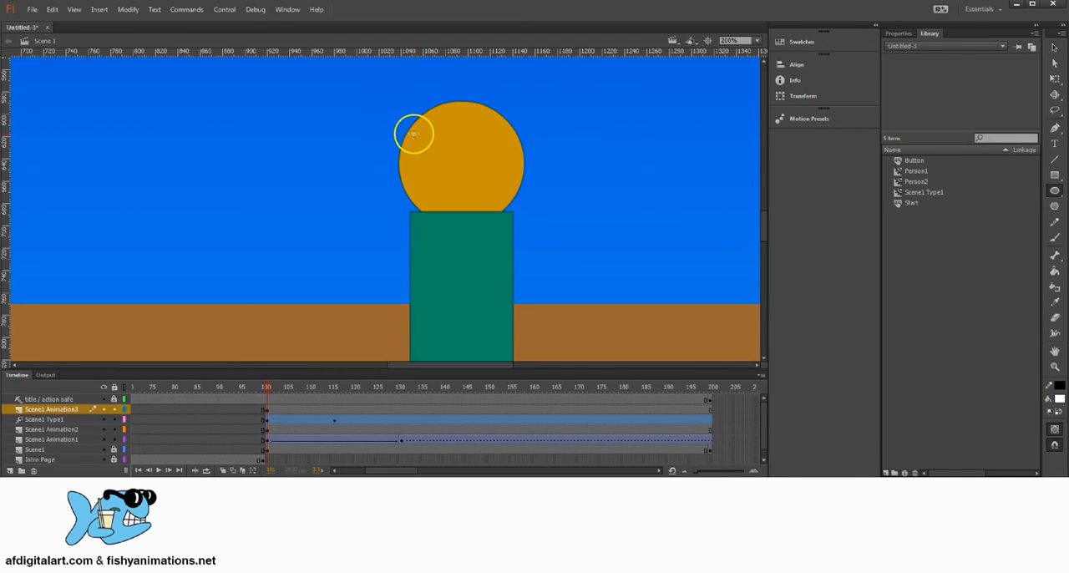
drag(414, 133, 452, 172)
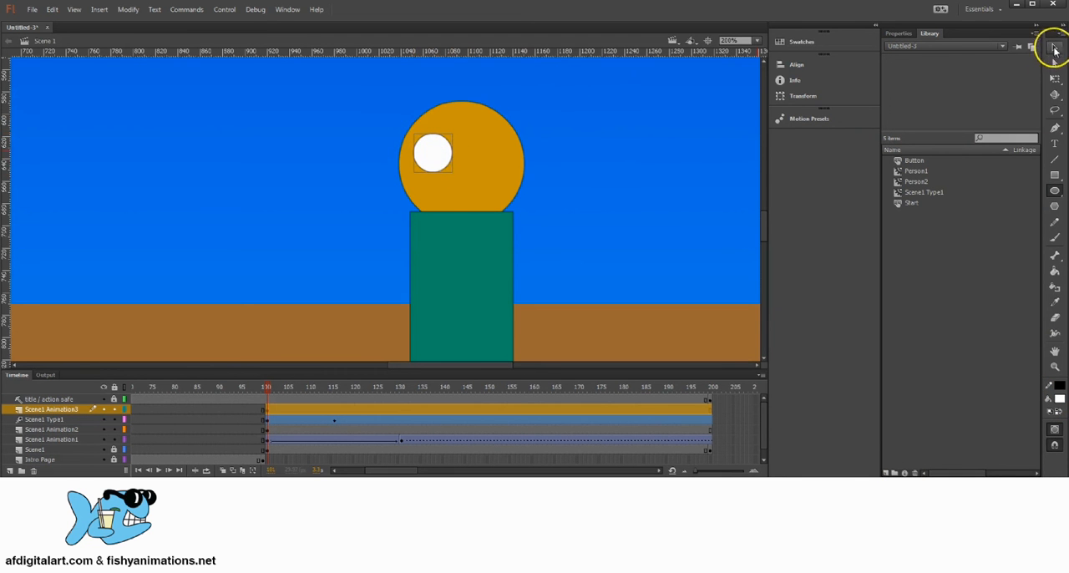
Give the white eye a solid black outline with a stroke size of 2
click(1055, 49)
click(898, 34)
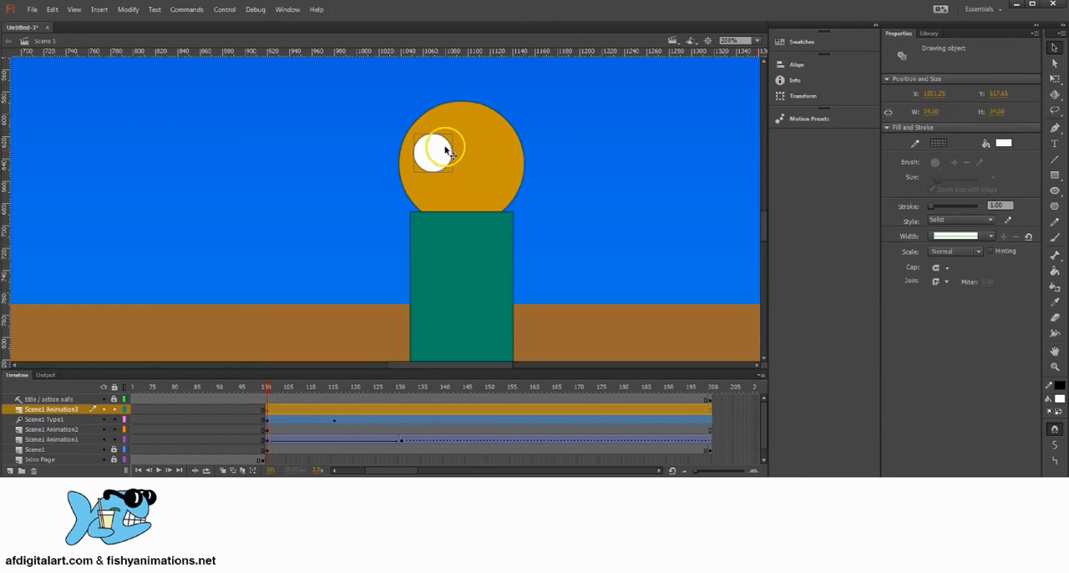
click(935, 142)
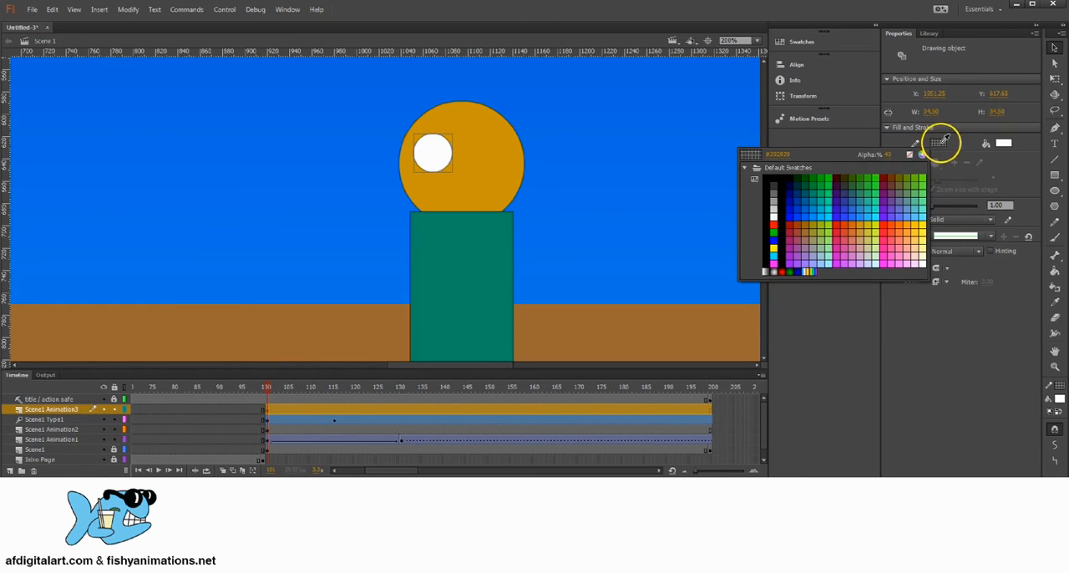
click(888, 158)
click(938, 144)
click(888, 156)
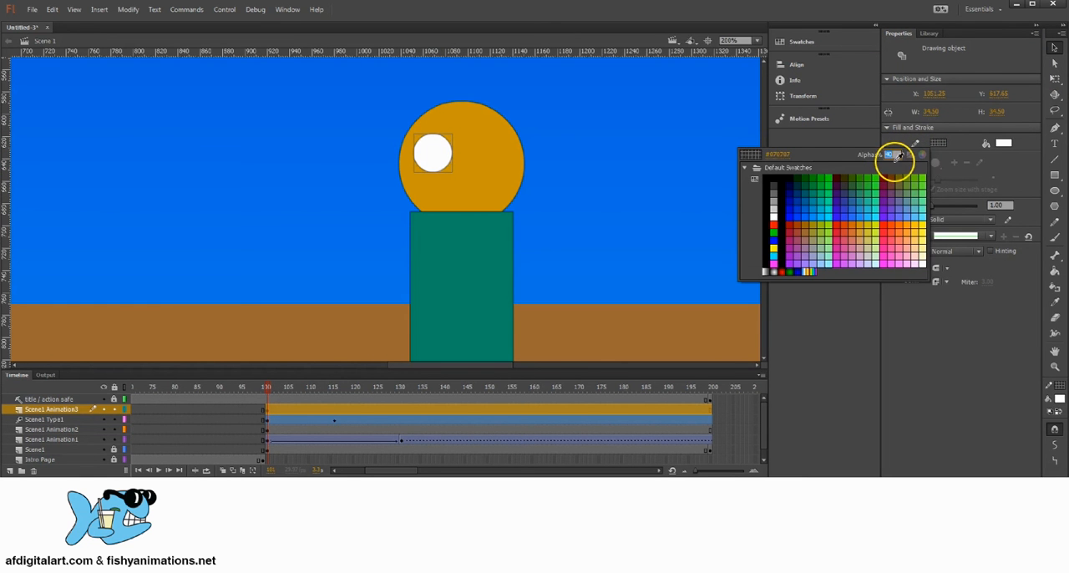
key(Return)
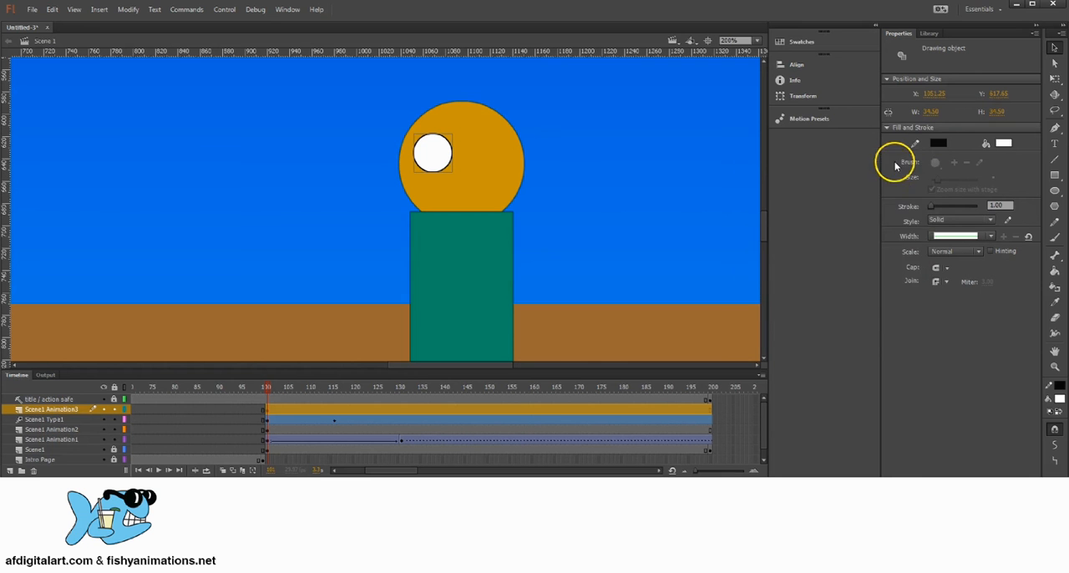
click(942, 145)
click(763, 175)
click(996, 204)
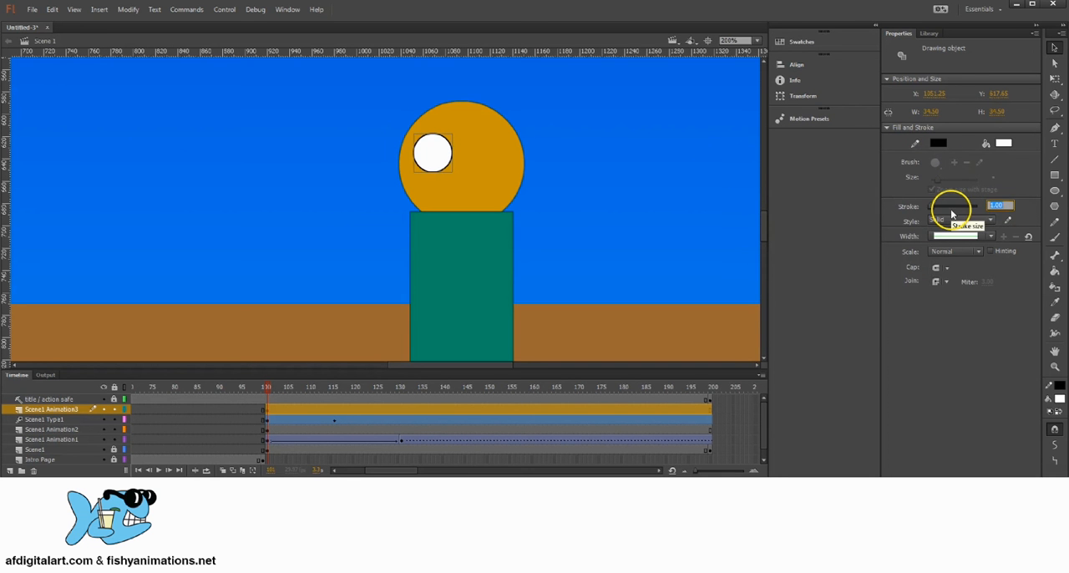
text(2)
key(Return)
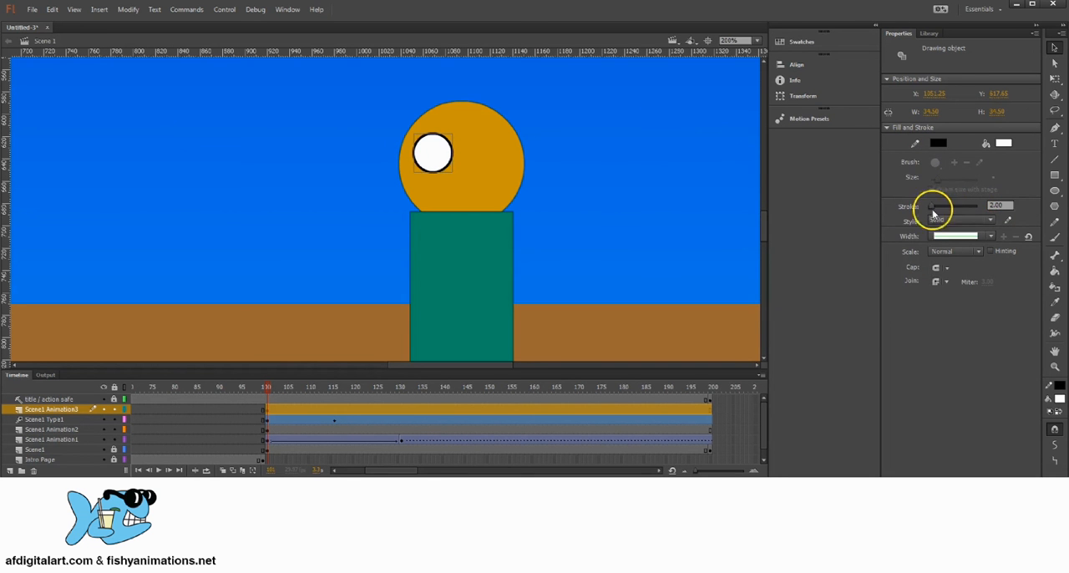
Paste a copy of the eye in place and move it horizontally about 25 px to the right, overlapping the first eye
click(1056, 46)
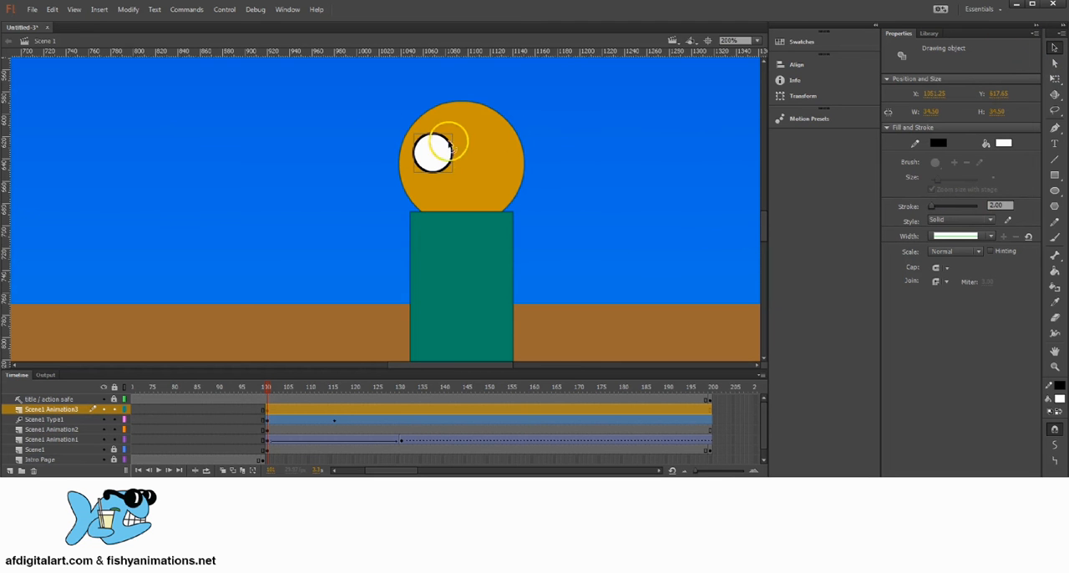
click(52, 10)
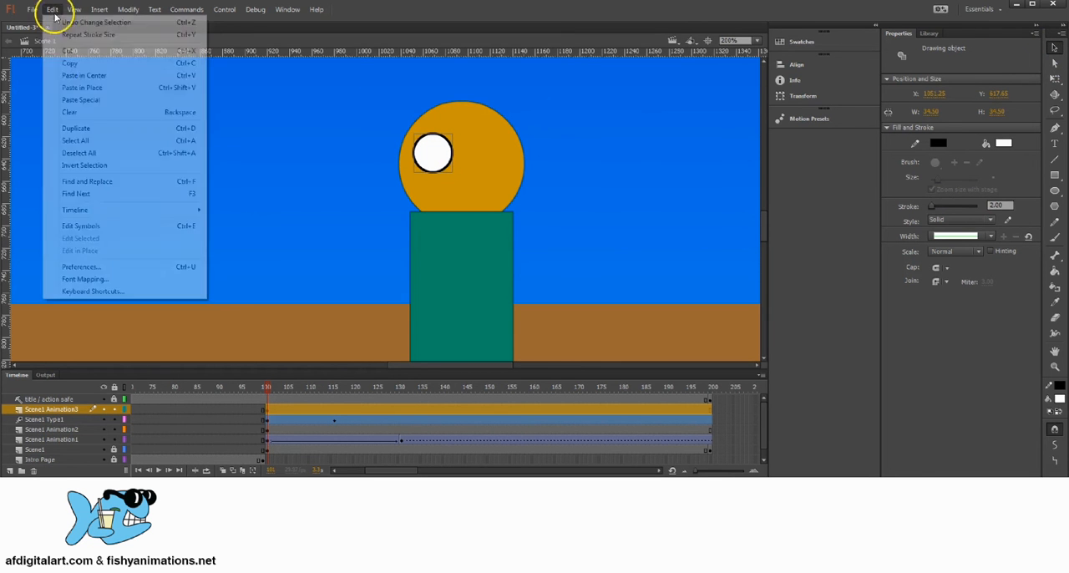
click(86, 88)
drag(430, 156, 518, 144)
key(space)
drag(441, 146, 472, 152)
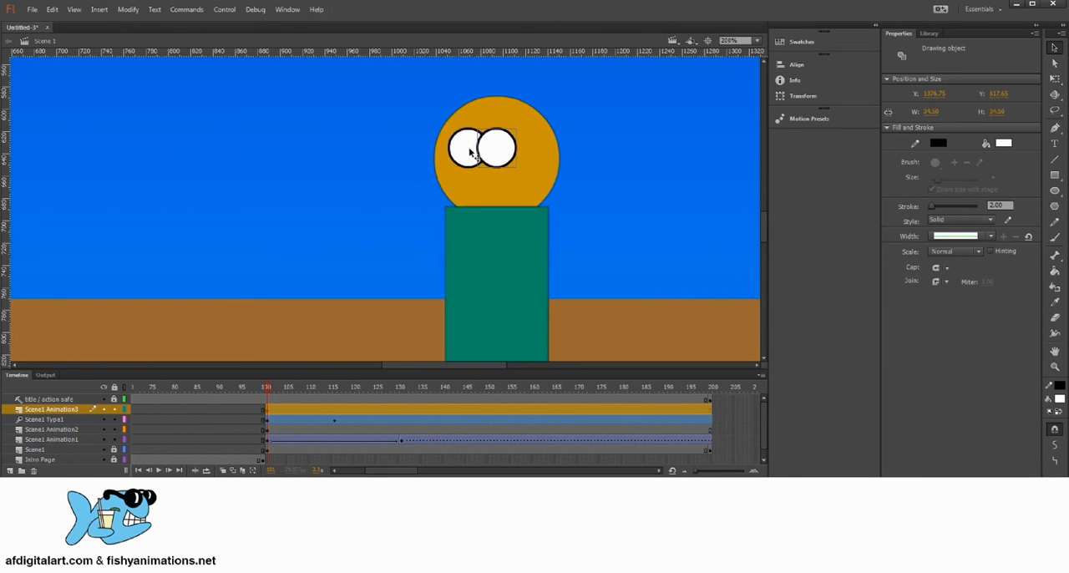
key(space)
drag(527, 139, 512, 157)
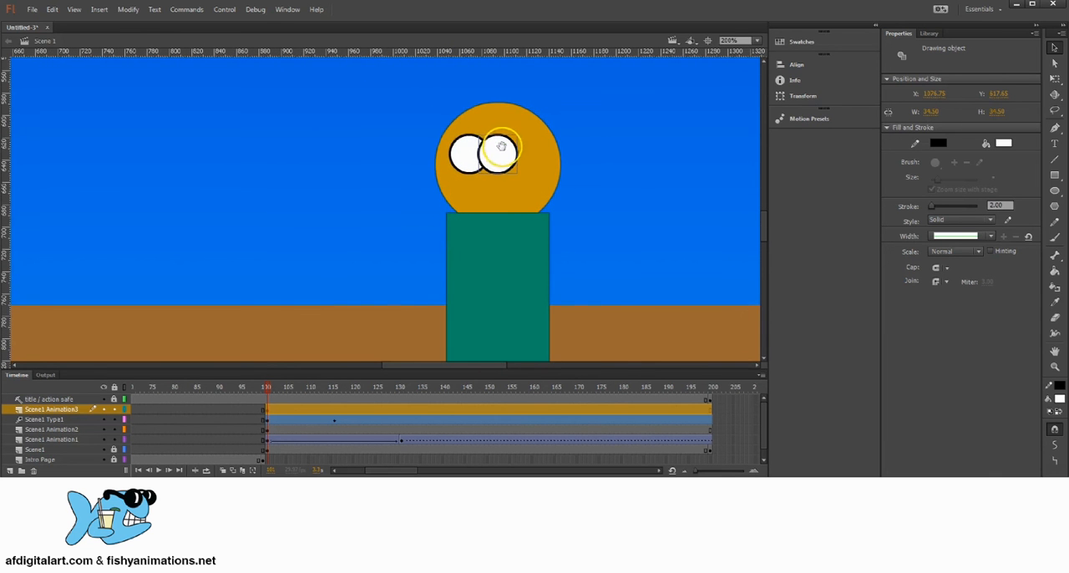
Draw a black circular pupil about 12 px wide at the left edge of the left eye
click(1055, 192)
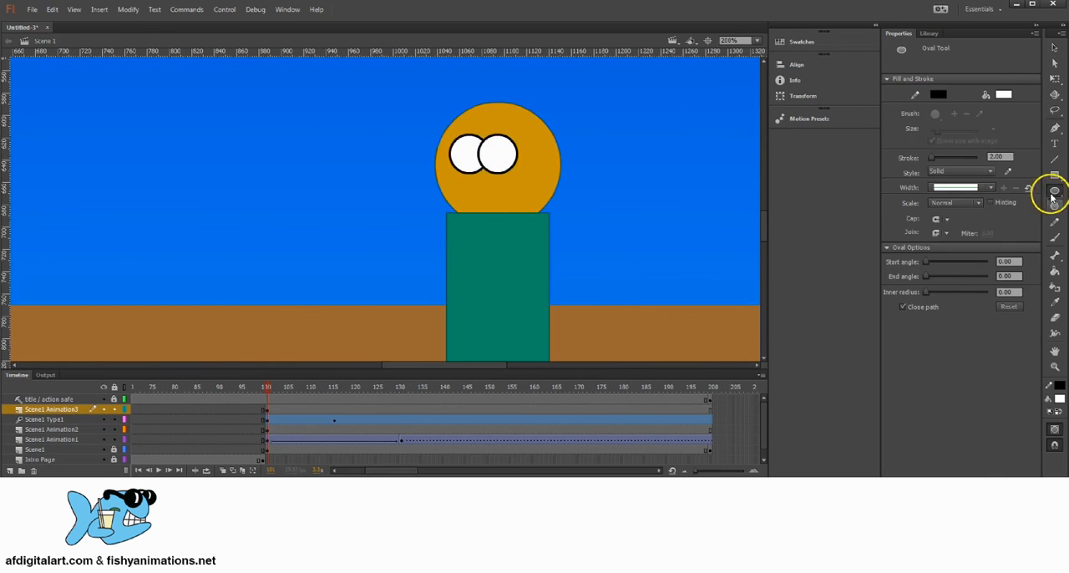
click(1003, 94)
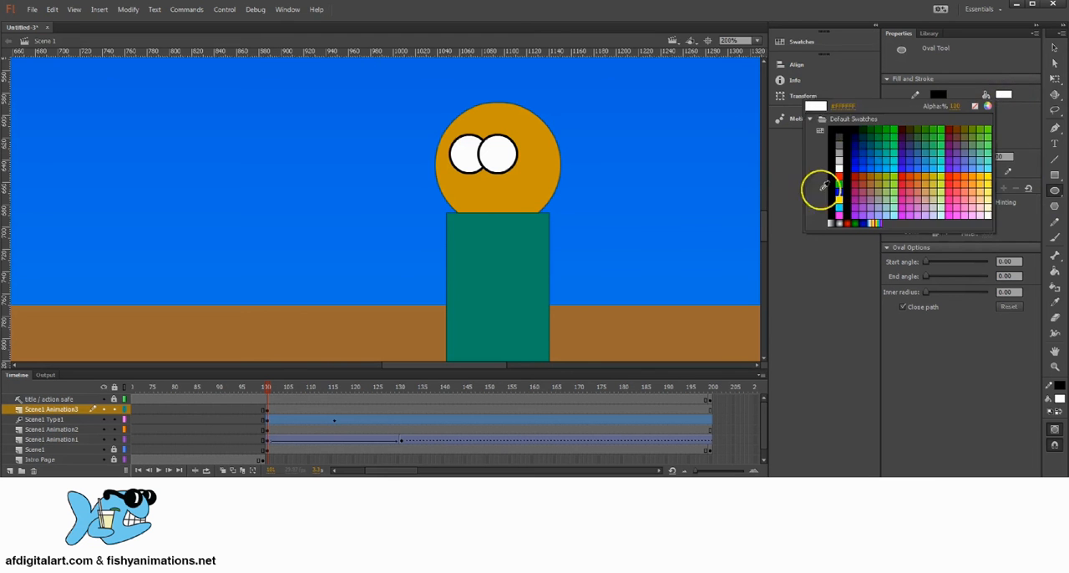
click(819, 135)
drag(449, 147, 464, 160)
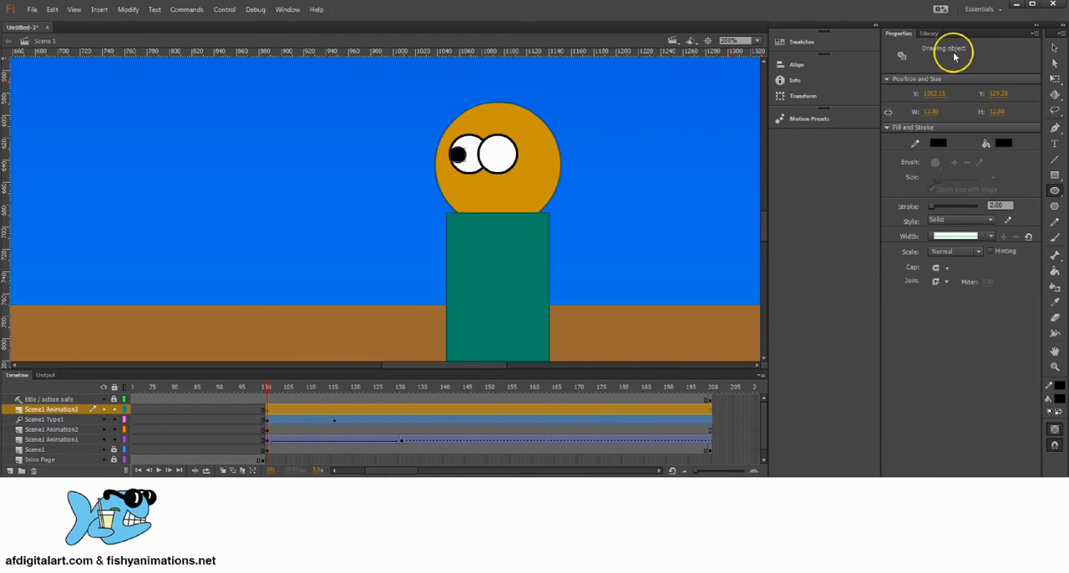
Paste a copy of the pupil in place and move it to the matching spot at the left edge of the right eye
click(1055, 48)
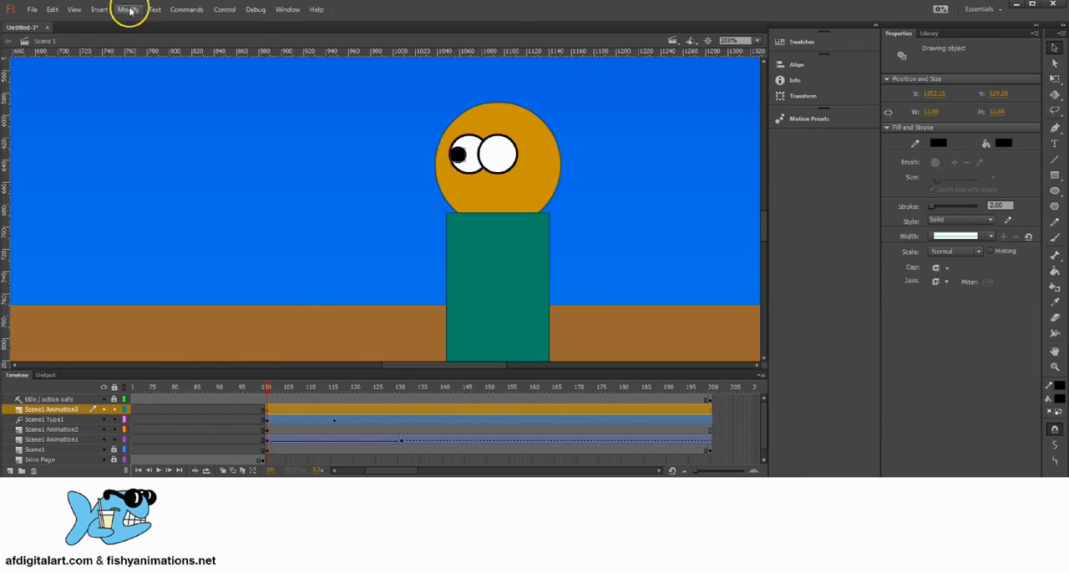
click(52, 10)
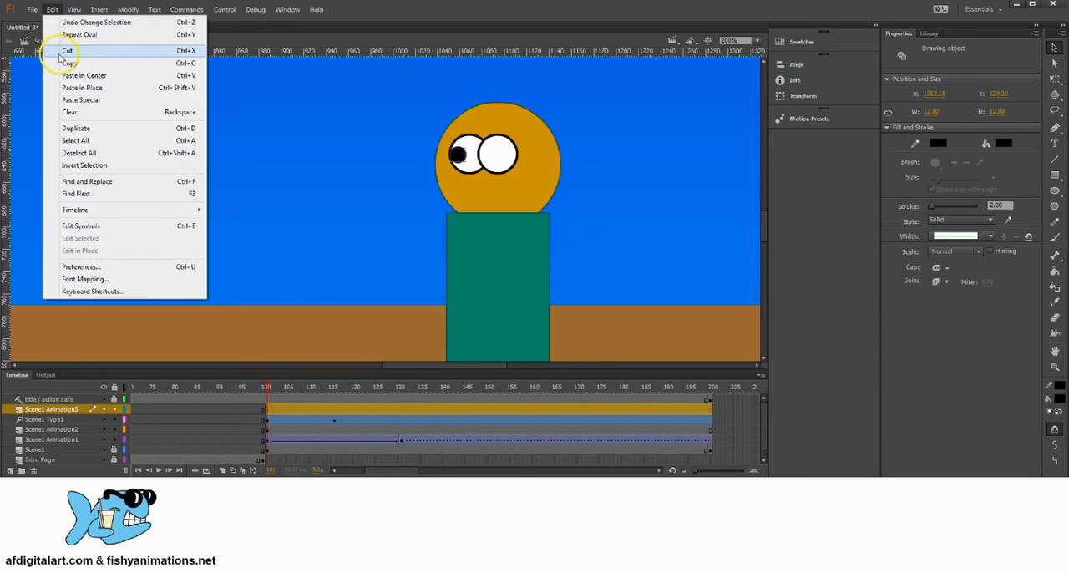
click(52, 9)
click(53, 9)
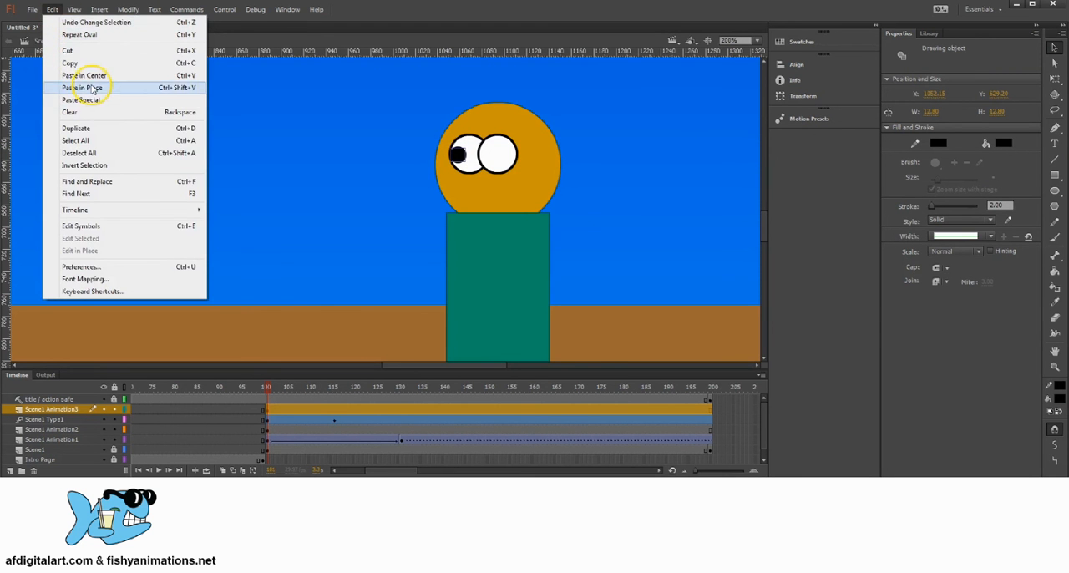
click(84, 88)
drag(505, 155, 496, 164)
click(575, 173)
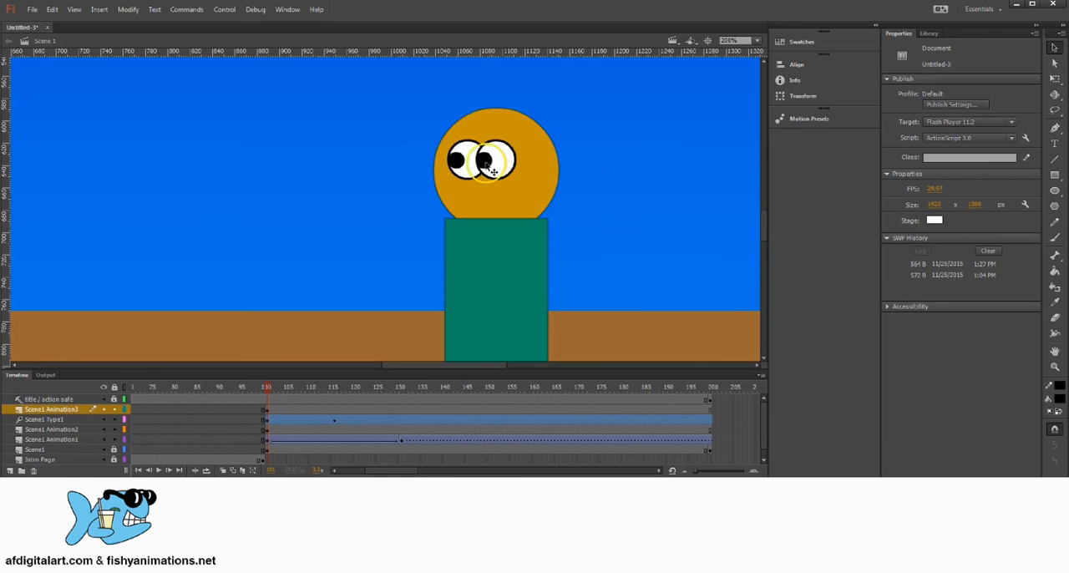
Select the third character's head, eyes, pupils and body together and convert them to a movie clip symbol named Scene1 Person3
mouse_move(489, 180)
mouse_down()
mouse_move(462, 174)
mouse_move(482, 167)
mouse_up()
click(493, 174)
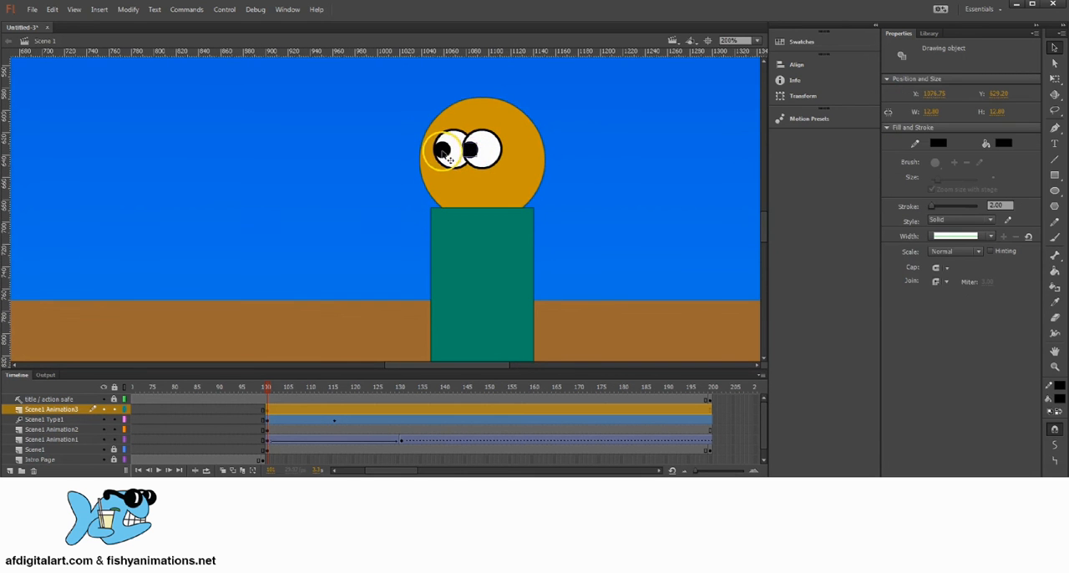
shift+click(488, 147)
shift+click(532, 145)
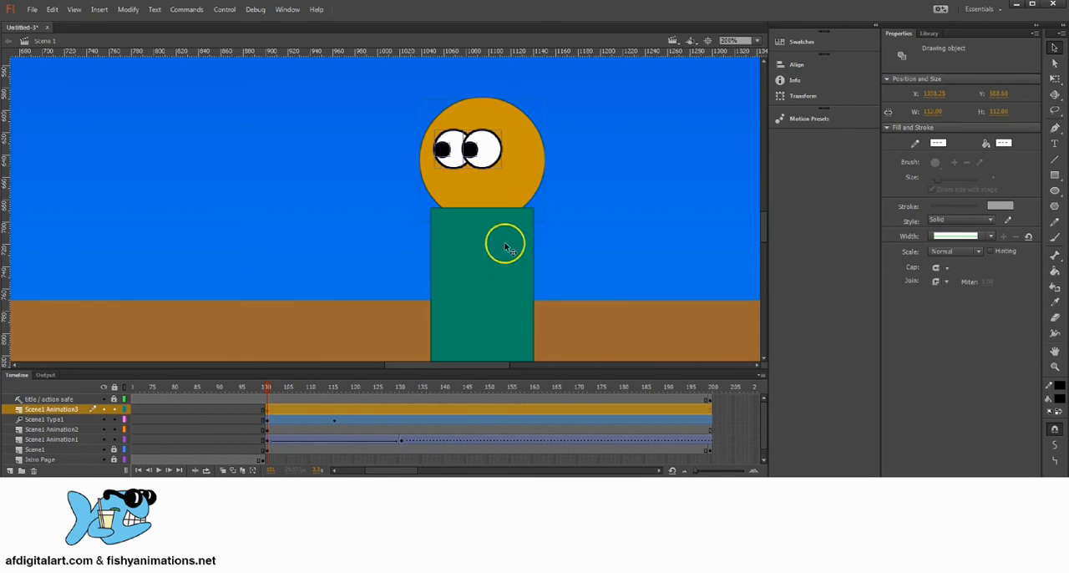
shift+click(506, 244)
click(127, 9)
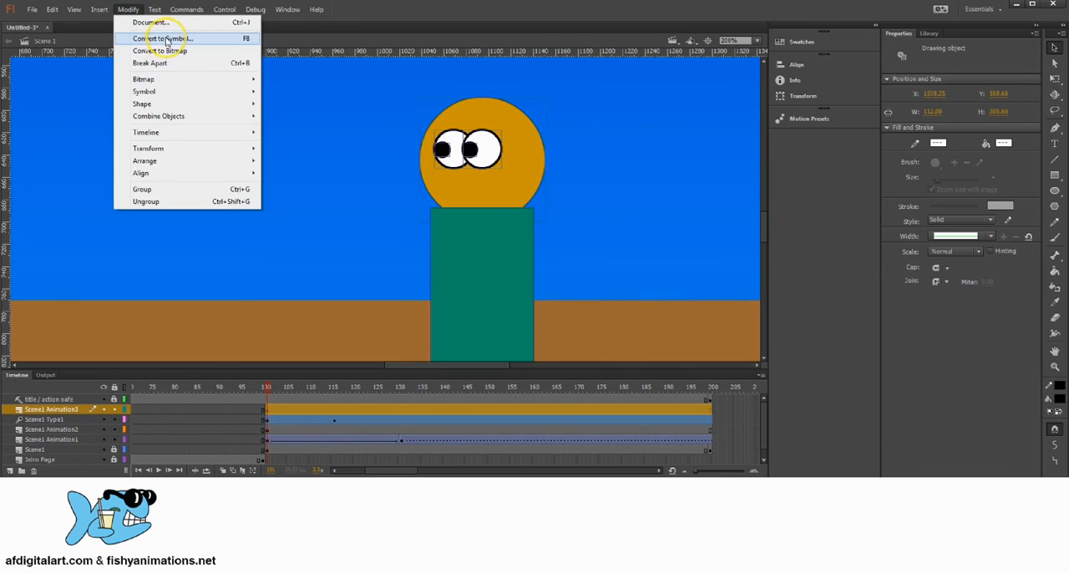
click(179, 37)
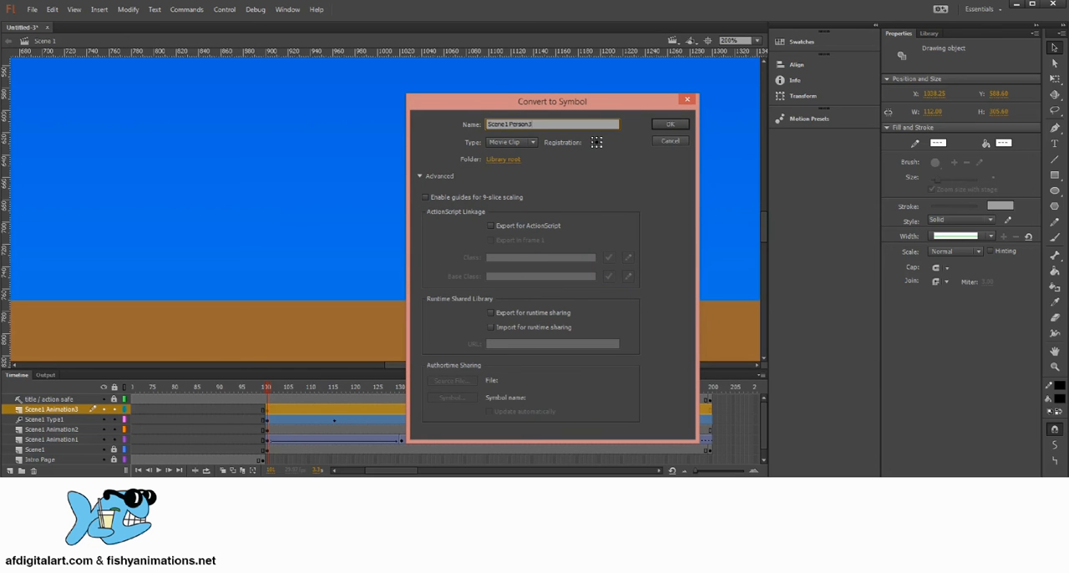
click(512, 142)
click(506, 152)
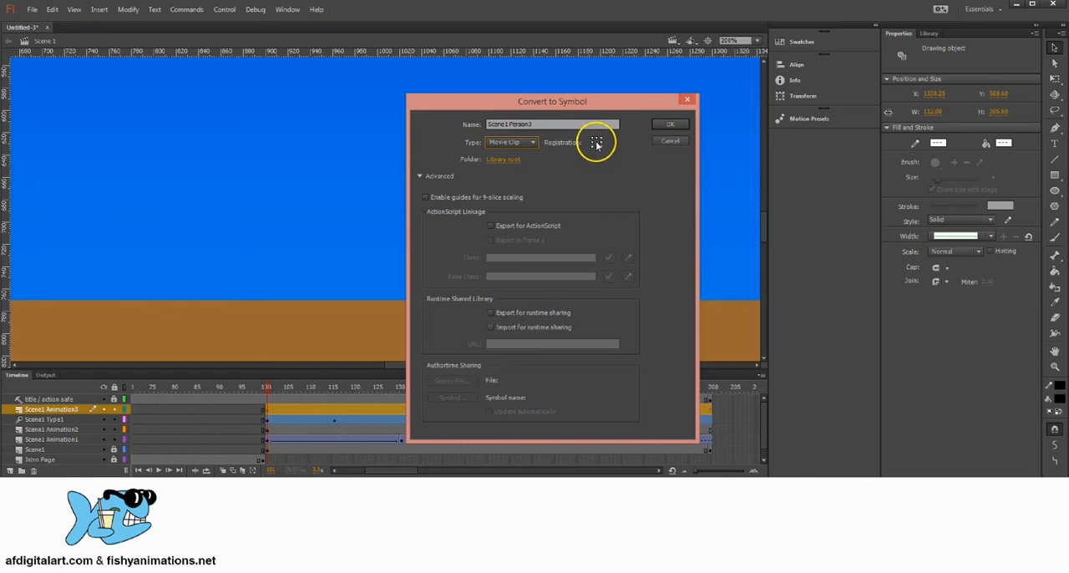
click(670, 124)
Insert a keyframe at frame 106 on the Scene1 Animation3 layer
scroll(502, 192, down, 1)
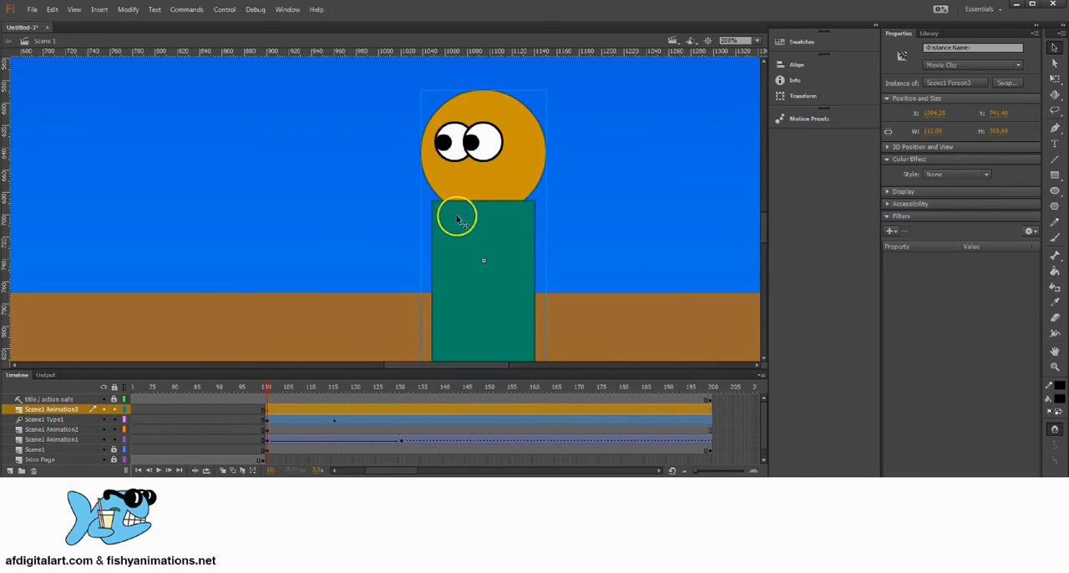
key(z)
alt+click(485, 242)
alt+click(381, 216)
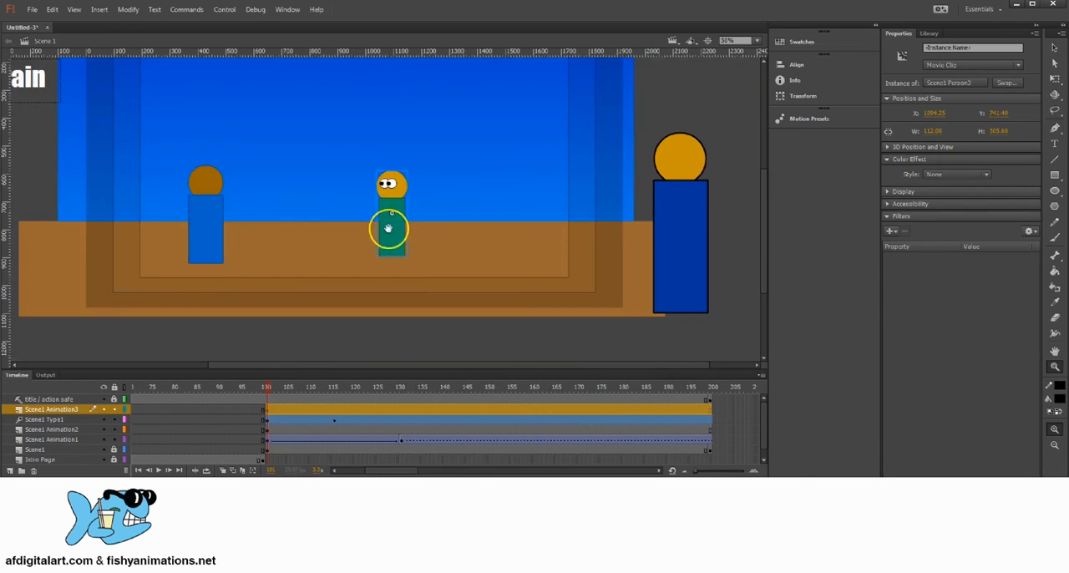
drag(388, 227, 426, 232)
click(1054, 47)
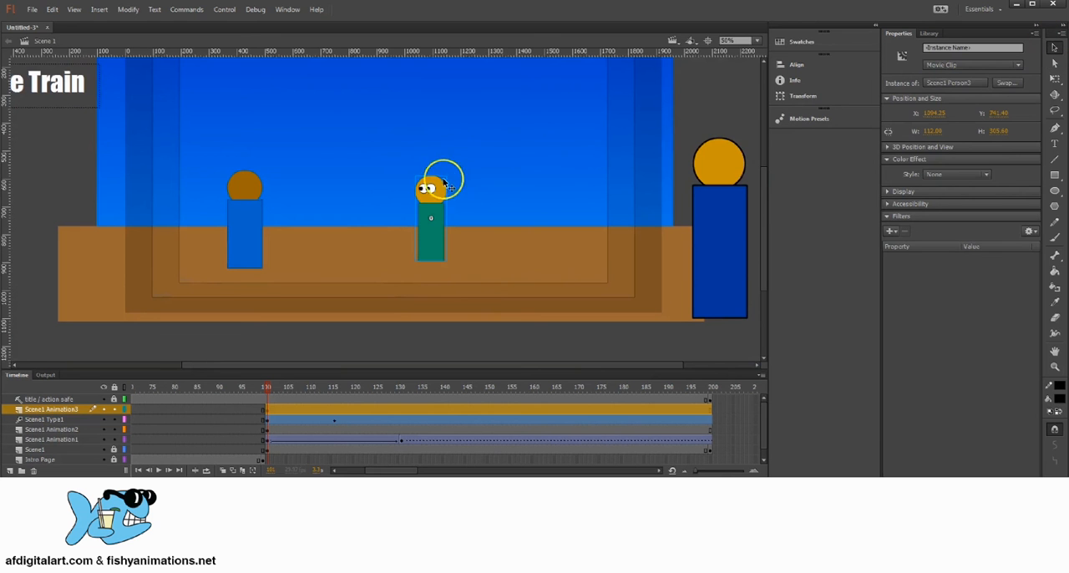
mouse_move(269, 387)
mouse_down()
mouse_move(334, 378)
mouse_move(277, 385)
mouse_move(289, 388)
mouse_up()
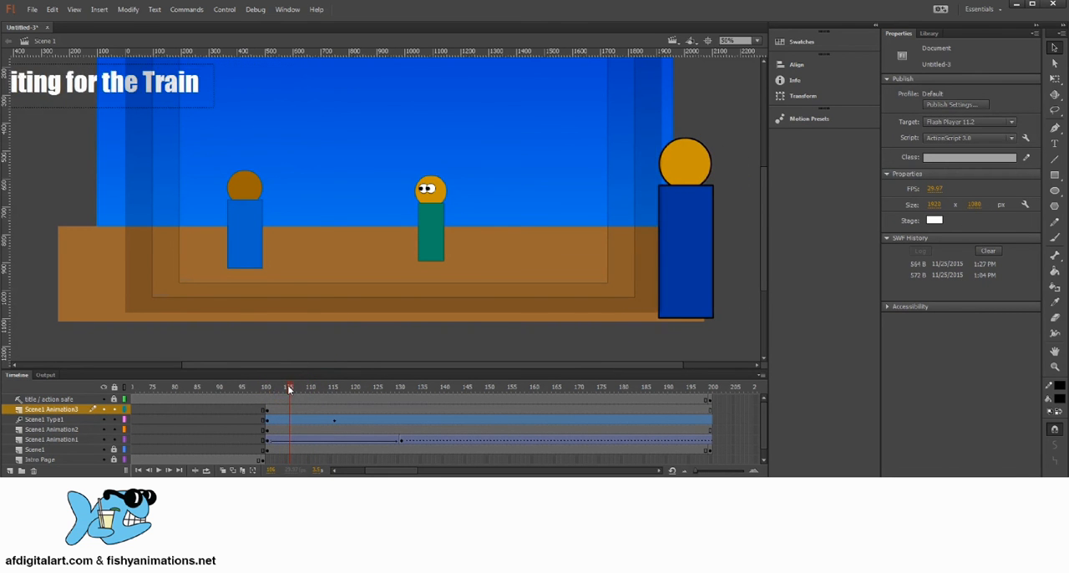
click(290, 409)
right_click(290, 409)
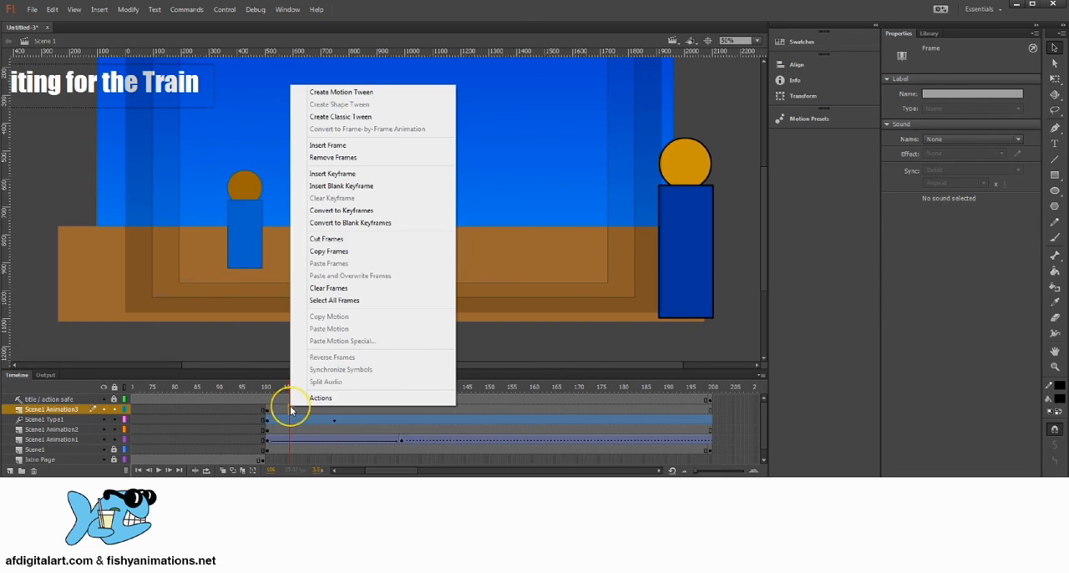
click(332, 173)
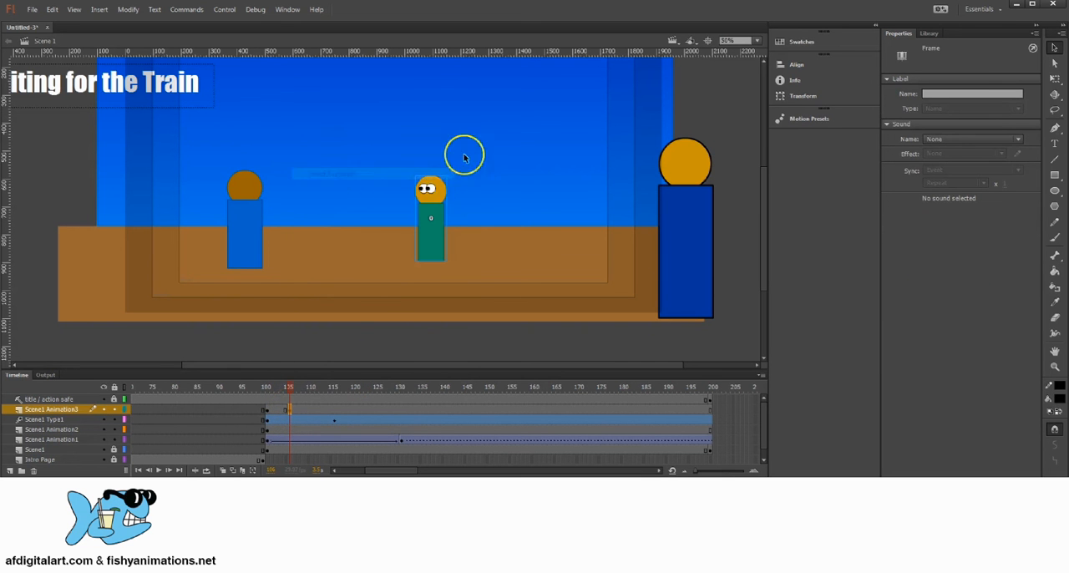
Flip the green character horizontally at frame 106 so its eyes face the other way
click(437, 192)
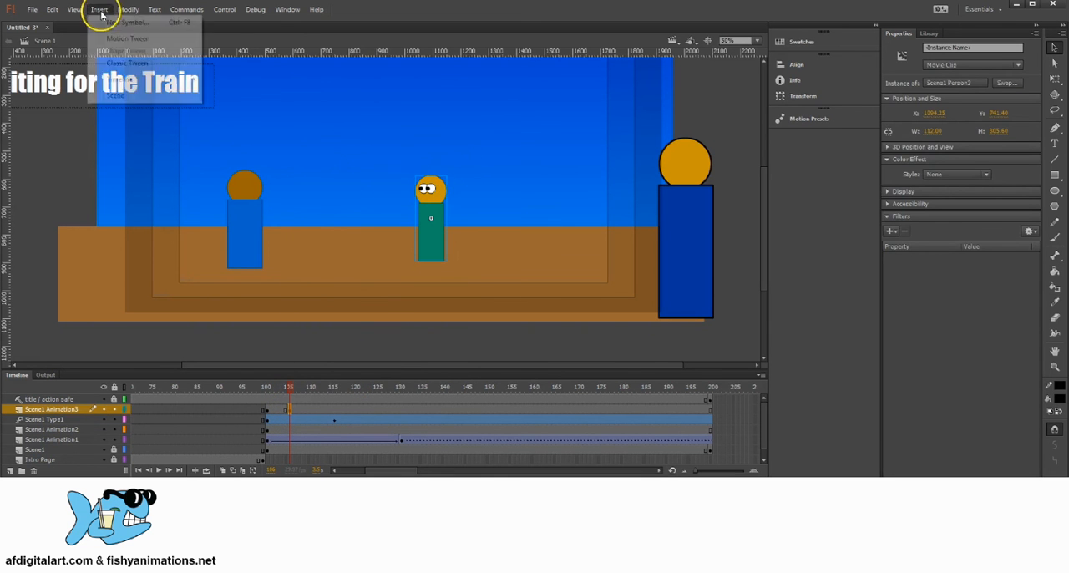
click(130, 10)
mouse_move(149, 148)
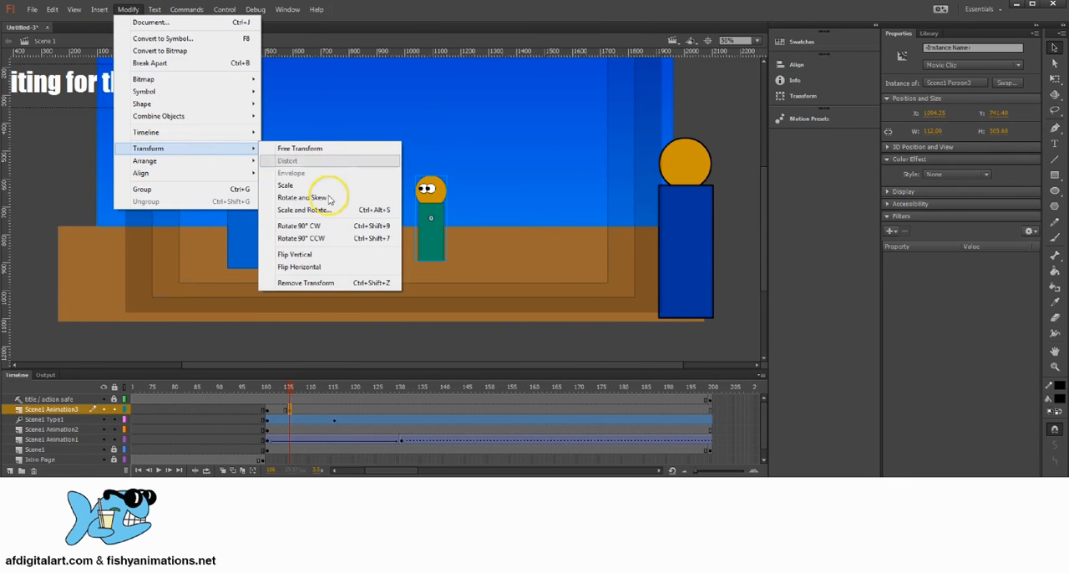
click(286, 268)
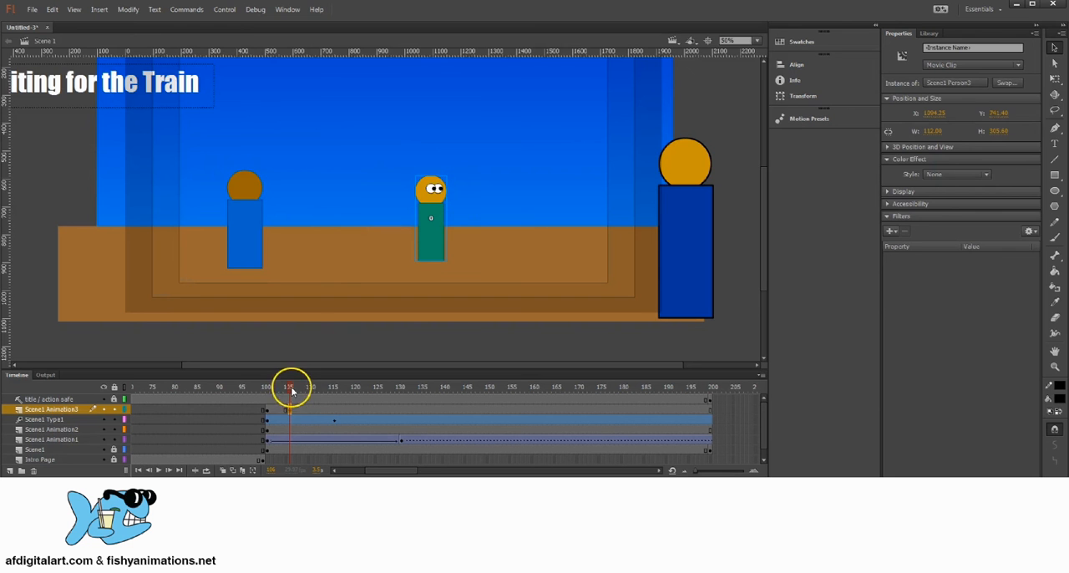
Insert a keyframe at frame 121 on the Scene1 Animation3 layer and flip the green character back horizontally
drag(292, 391, 357, 392)
click(356, 410)
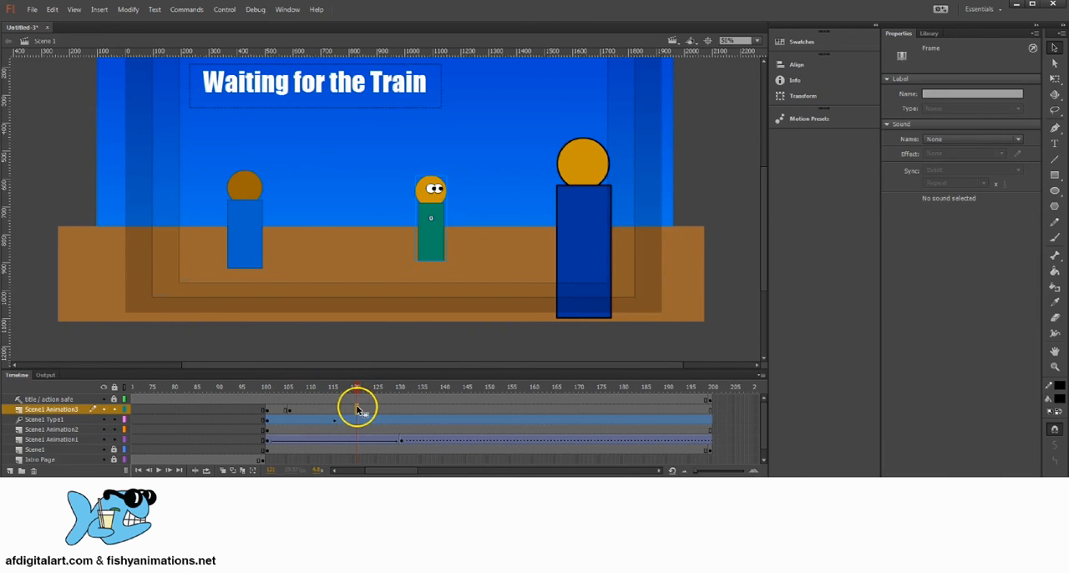
right_click(356, 409)
click(419, 172)
click(129, 10)
mouse_move(250, 148)
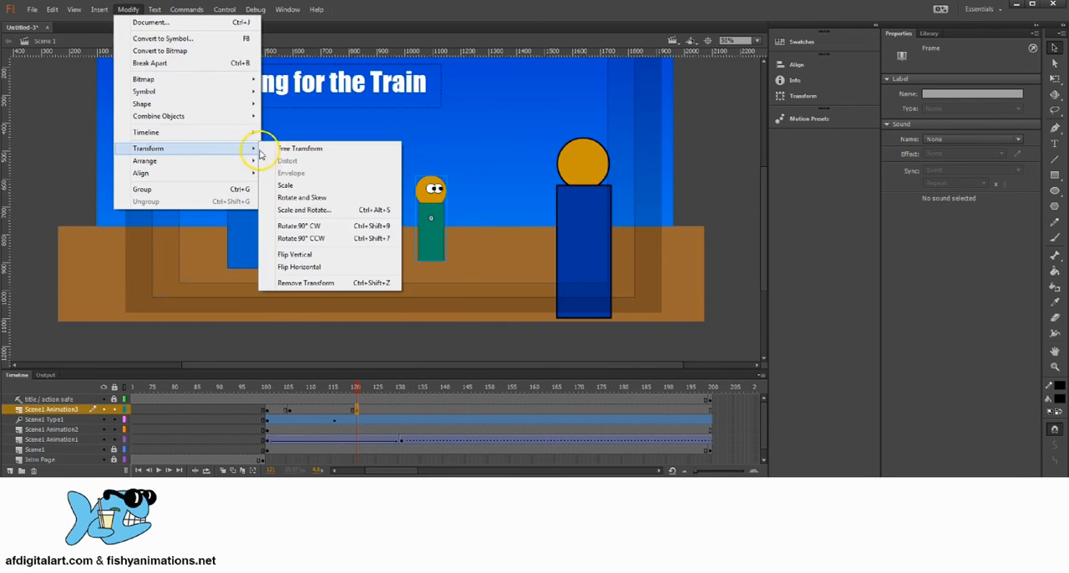
click(302, 267)
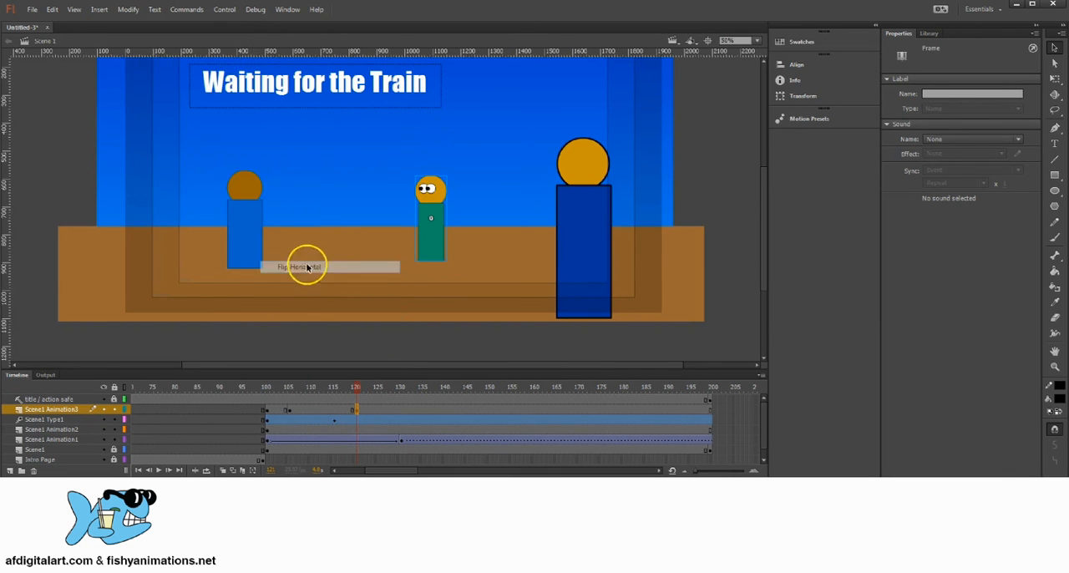
mouse_move(354, 391)
mouse_down()
mouse_move(270, 381)
mouse_move(383, 382)
mouse_move(370, 384)
mouse_up()
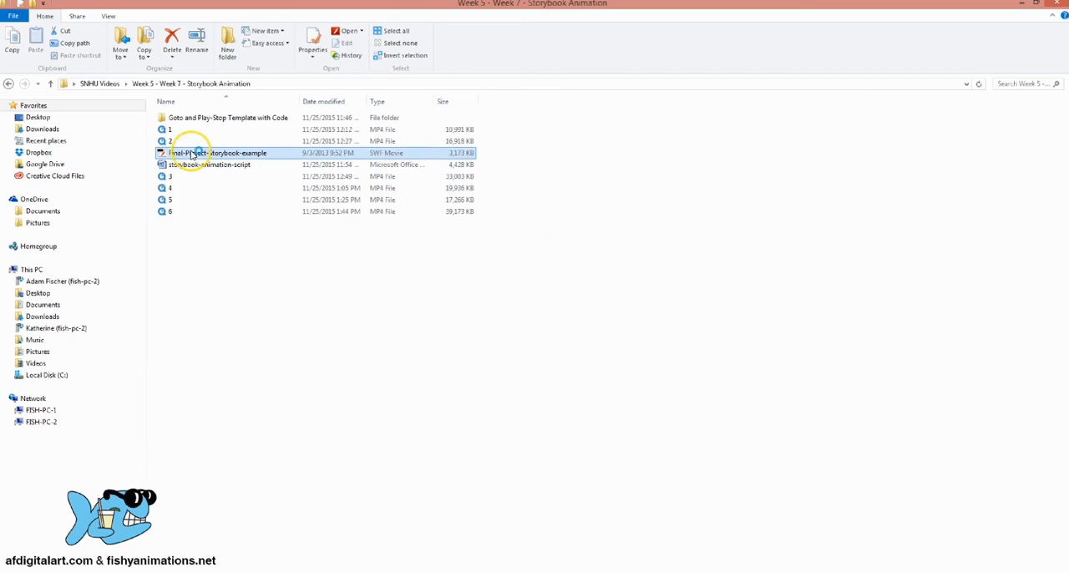
Switch to File Explorer, play the Final-Project-Storybook-example movie through to the polar bear page in an enlarged window, and close it
double_click(192, 155)
click(302, 248)
click(305, 249)
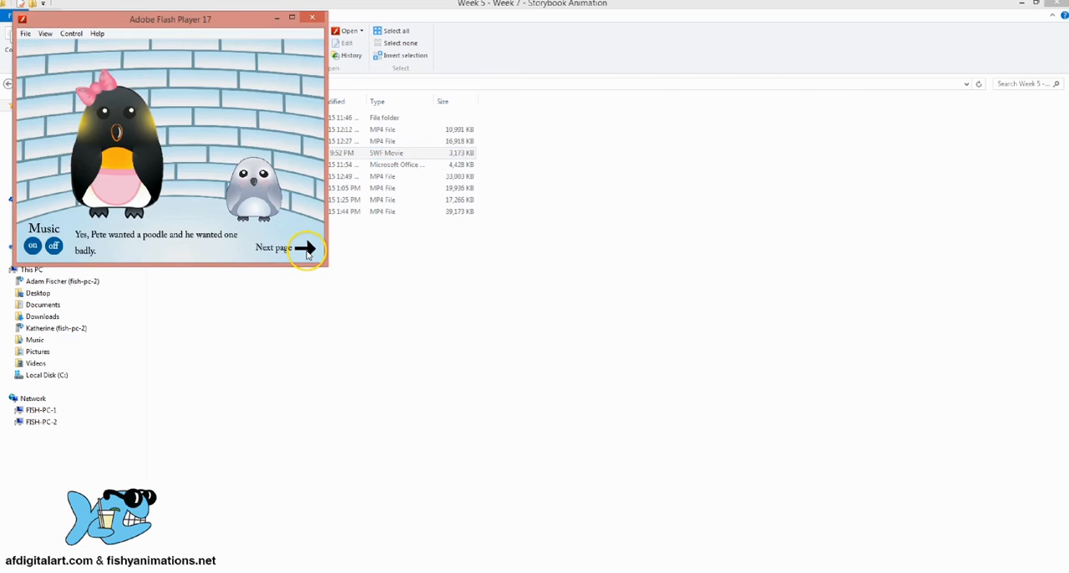
click(307, 249)
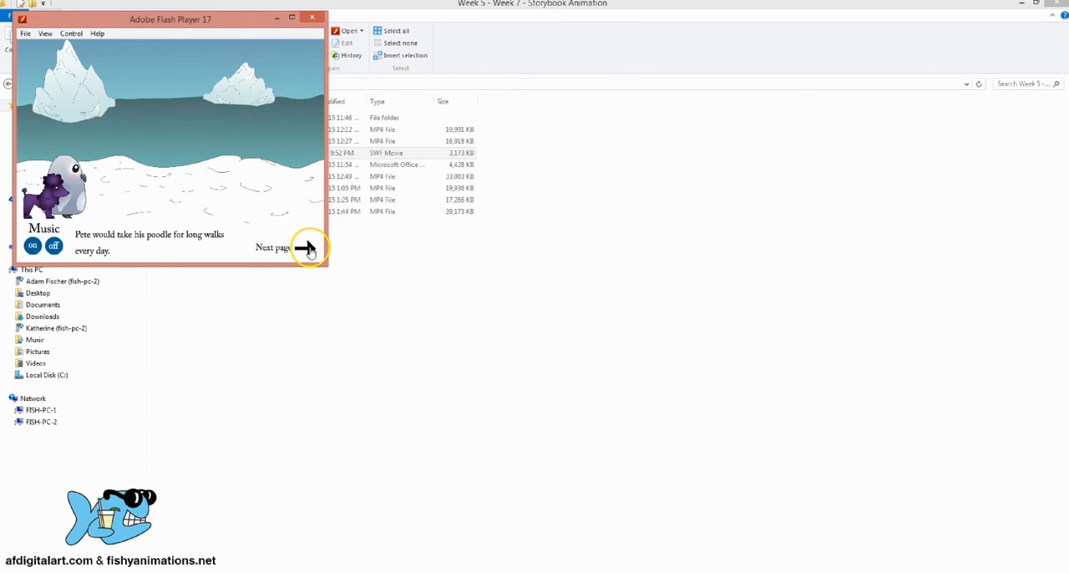
click(307, 249)
drag(326, 265, 729, 450)
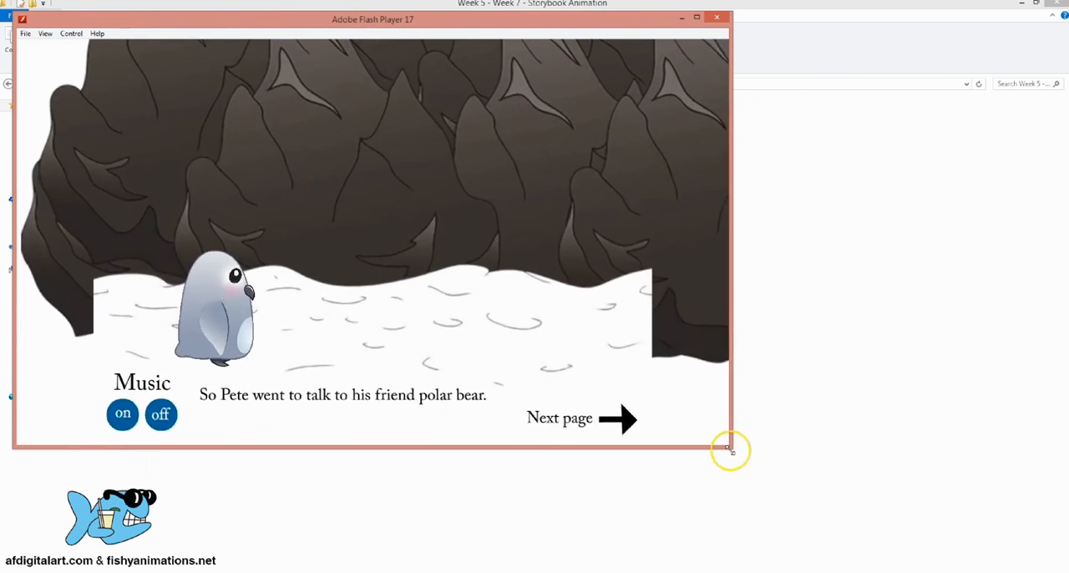
drag(513, 24, 616, 18)
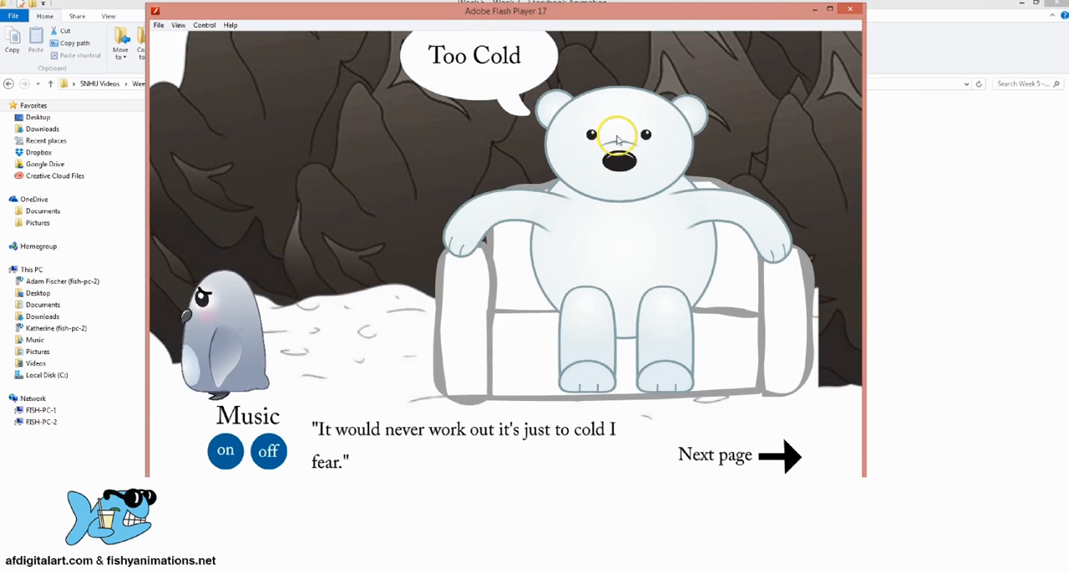
click(849, 10)
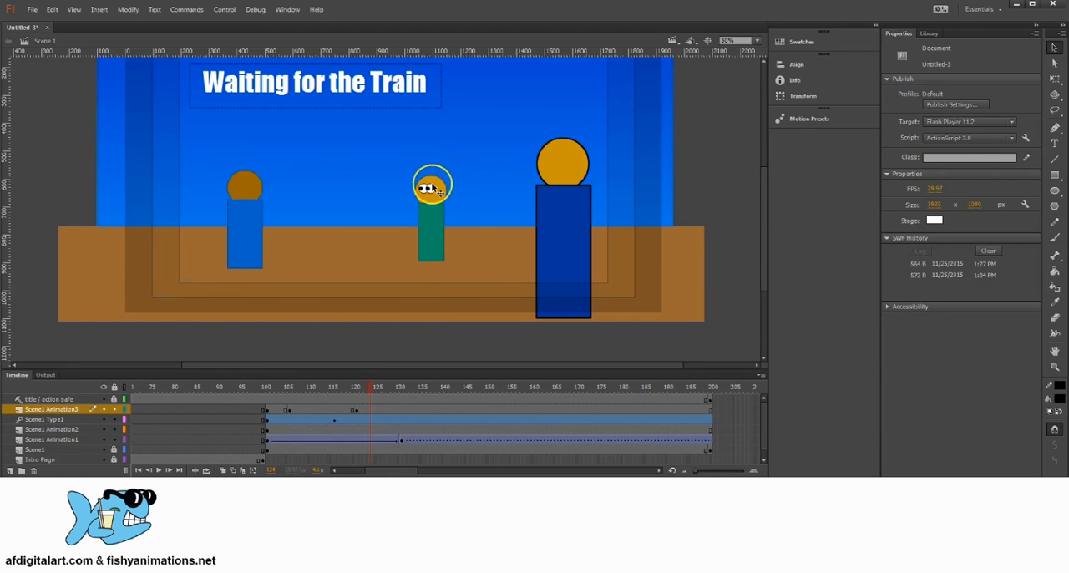
At frame 101 on the Scene1 Animation2 layer, move the light blue character about 4 px to the right
drag(372, 393, 287, 386)
click(246, 186)
click(293, 382)
click(307, 431)
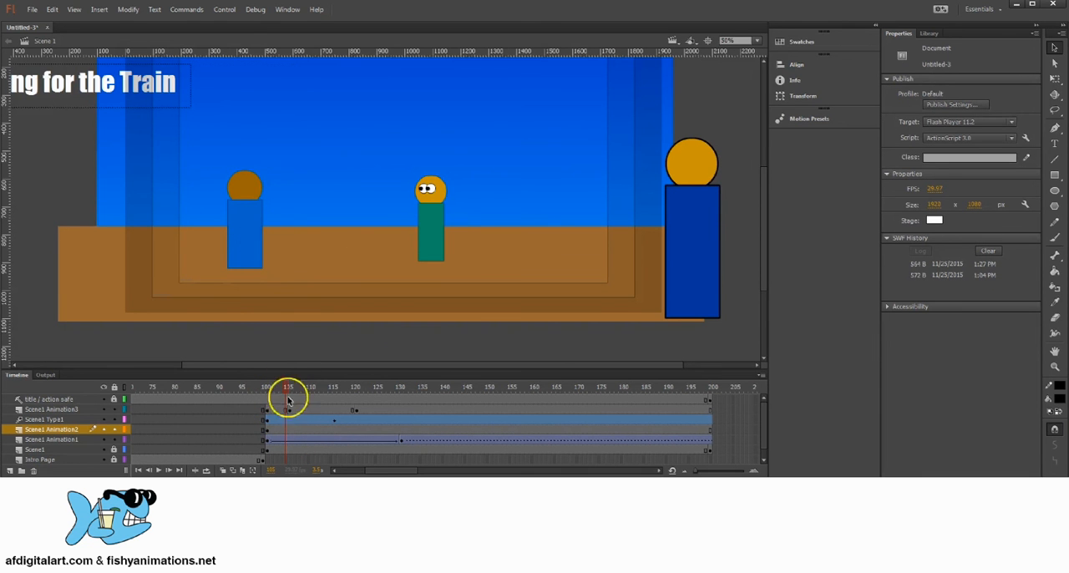
drag(287, 388, 269, 385)
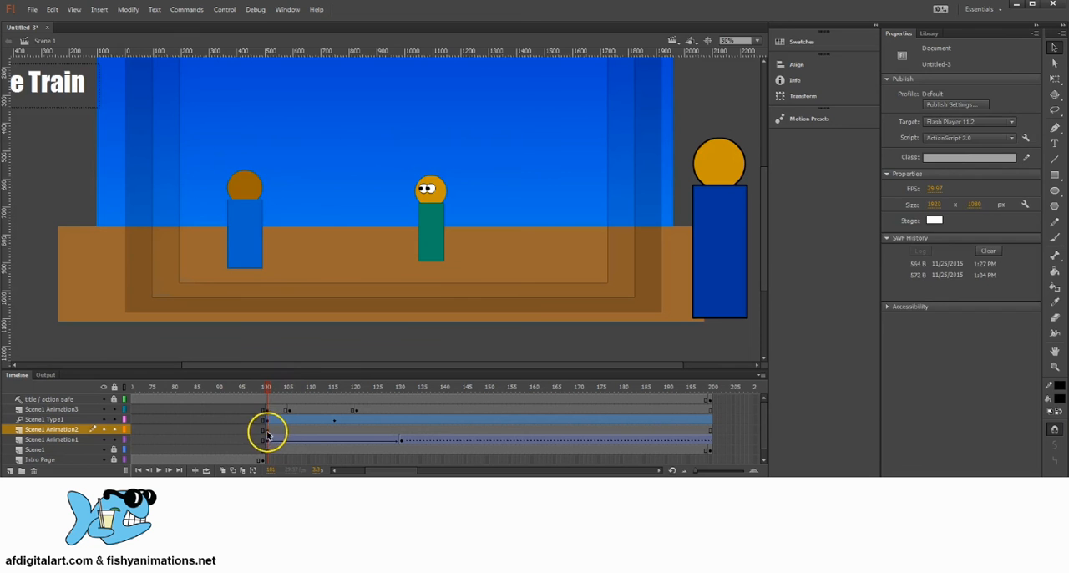
click(267, 430)
click(244, 185)
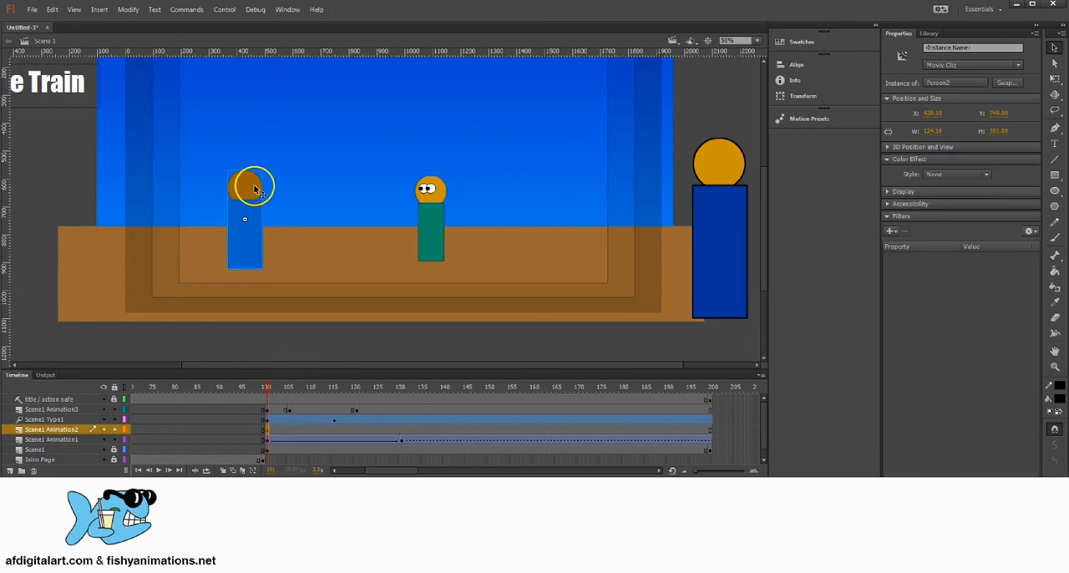
drag(247, 185, 244, 189)
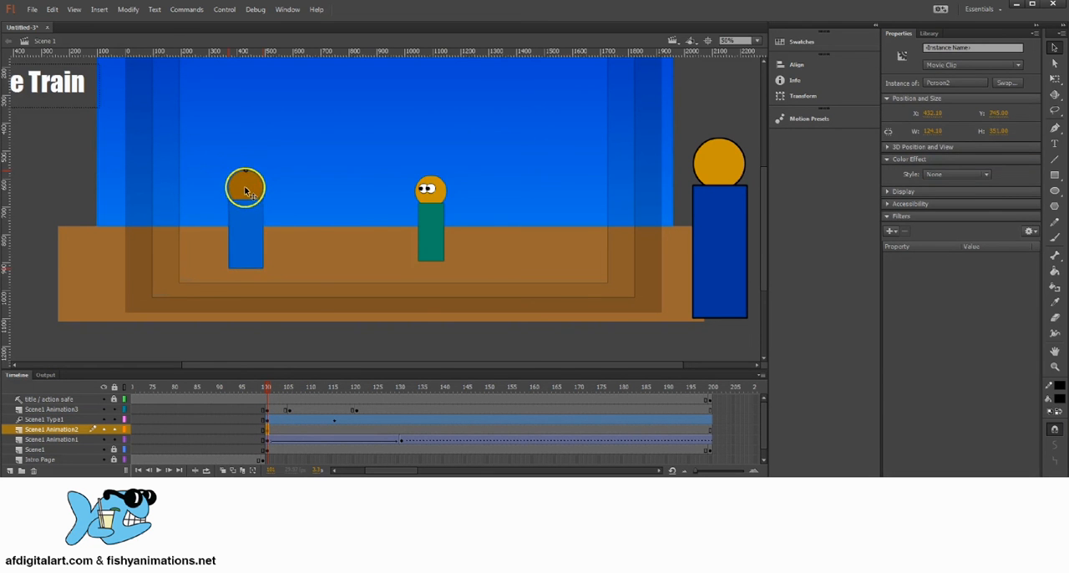
Sample the light blue character's body colour as the fill and sample the edge of its head with the Eyedropper
click(1054, 175)
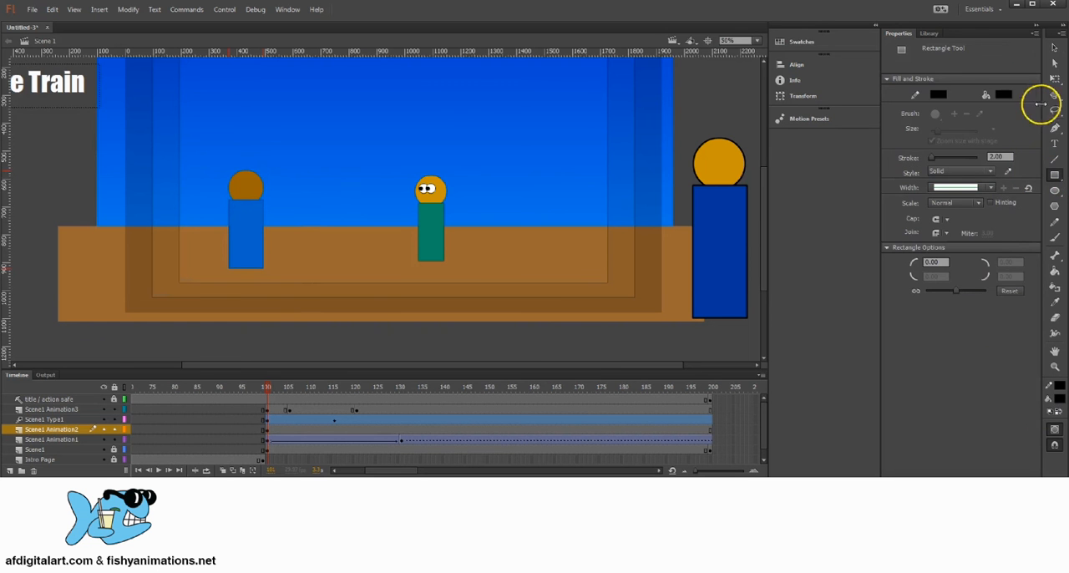
click(1054, 300)
click(245, 213)
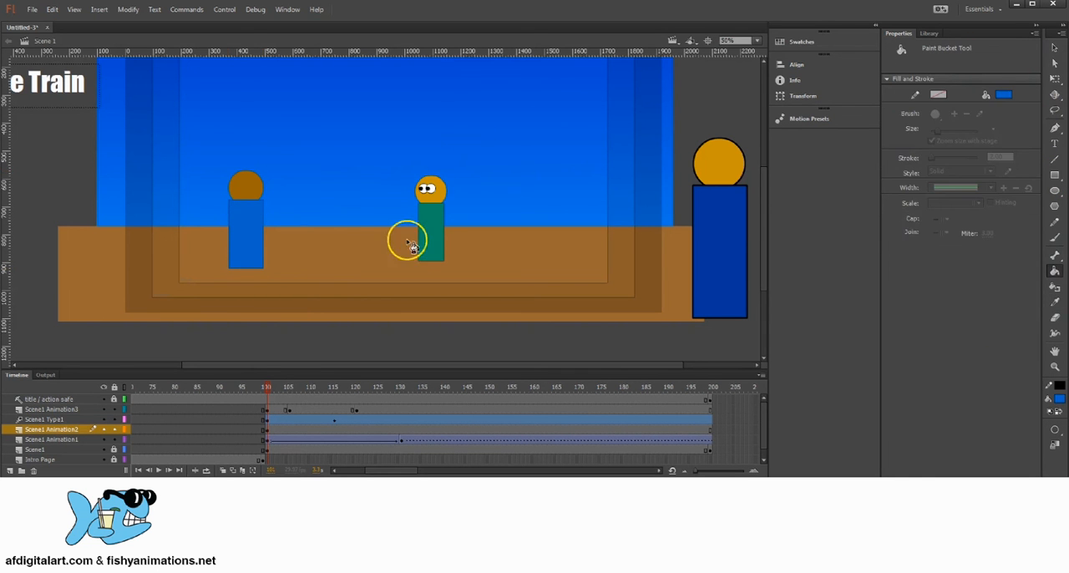
click(1054, 174)
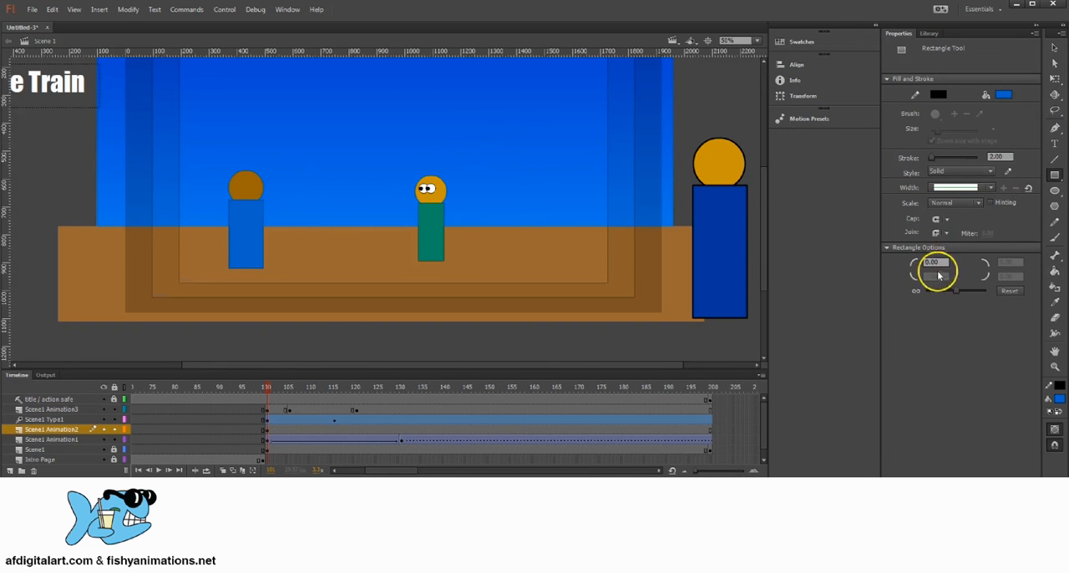
click(1054, 302)
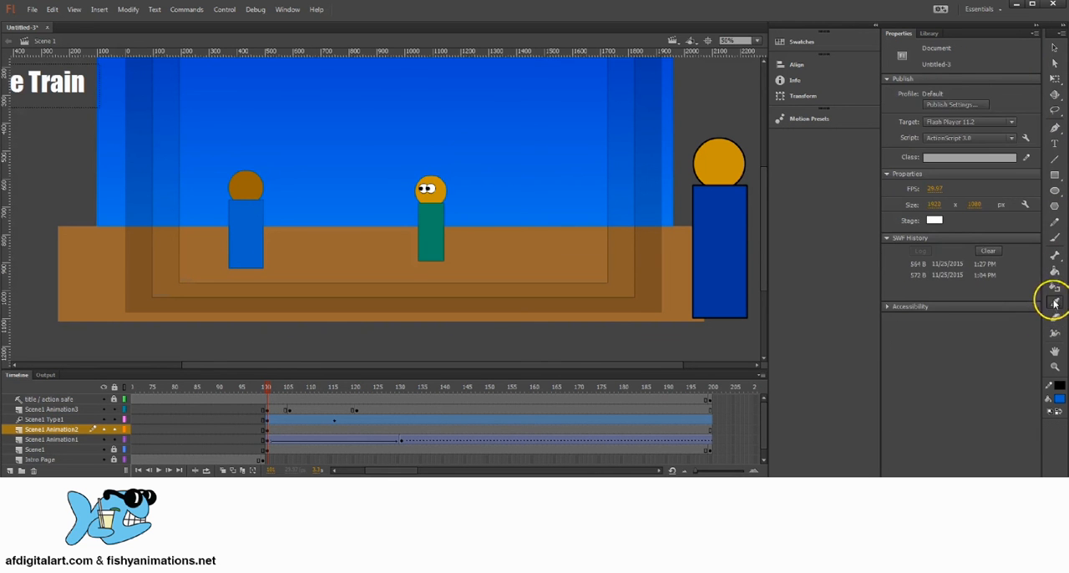
click(264, 191)
Draw a light blue rectangular arm about 122 × 42 px beside the second character's upper body and shift it to overlap the body
click(1055, 174)
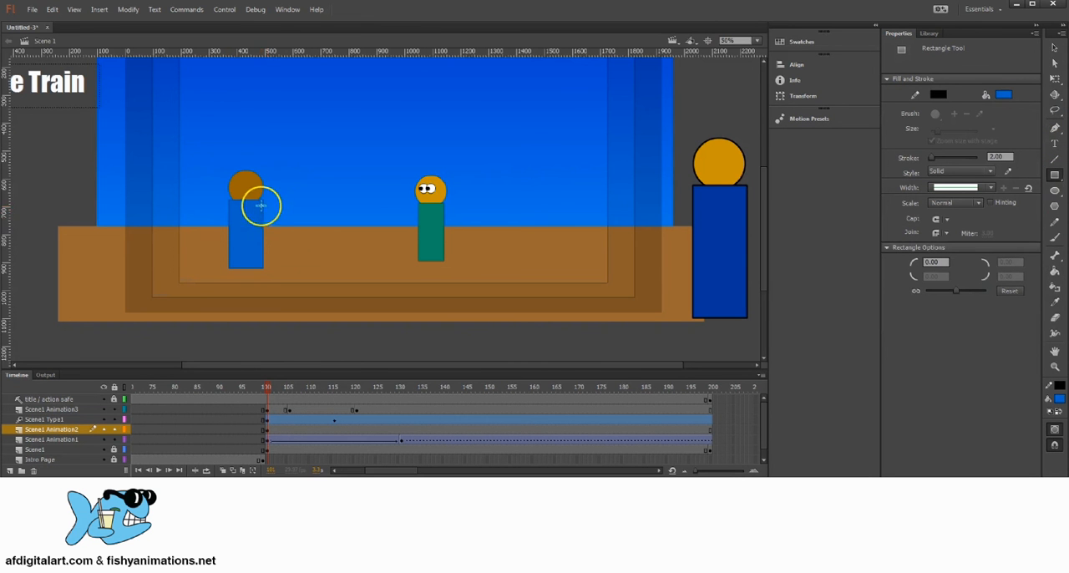
mouse_move(261, 206)
mouse_down()
mouse_move(289, 233)
mouse_move(309, 215)
mouse_move(294, 218)
mouse_up()
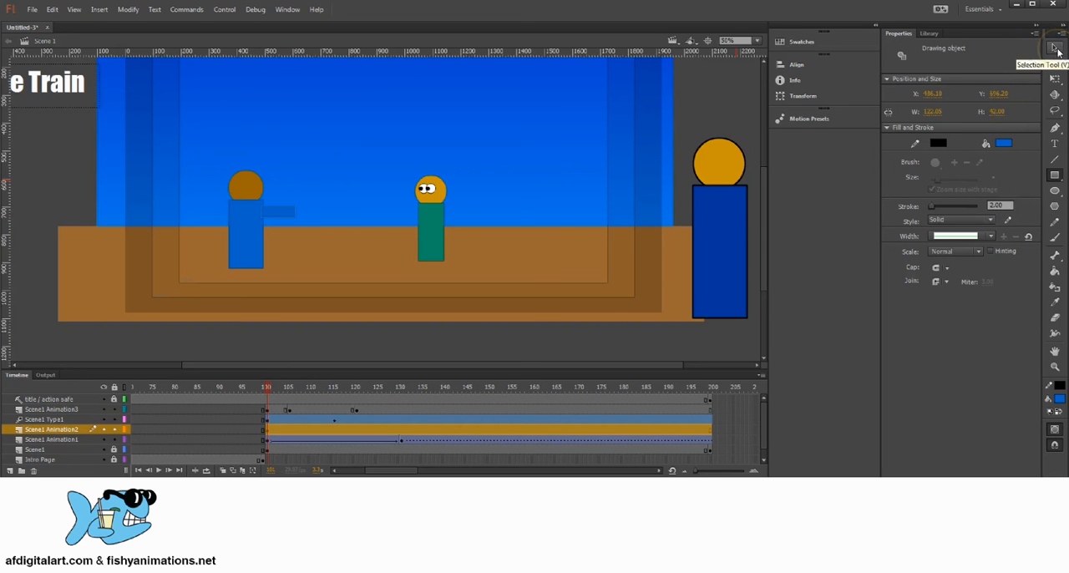
click(1055, 48)
drag(290, 218, 290, 224)
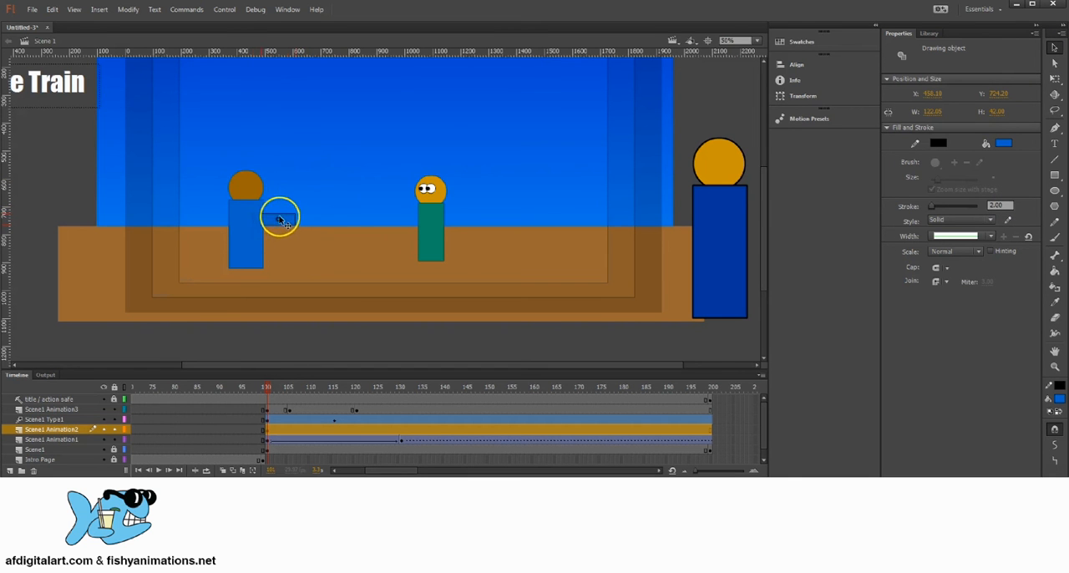
click(104, 429)
click(103, 430)
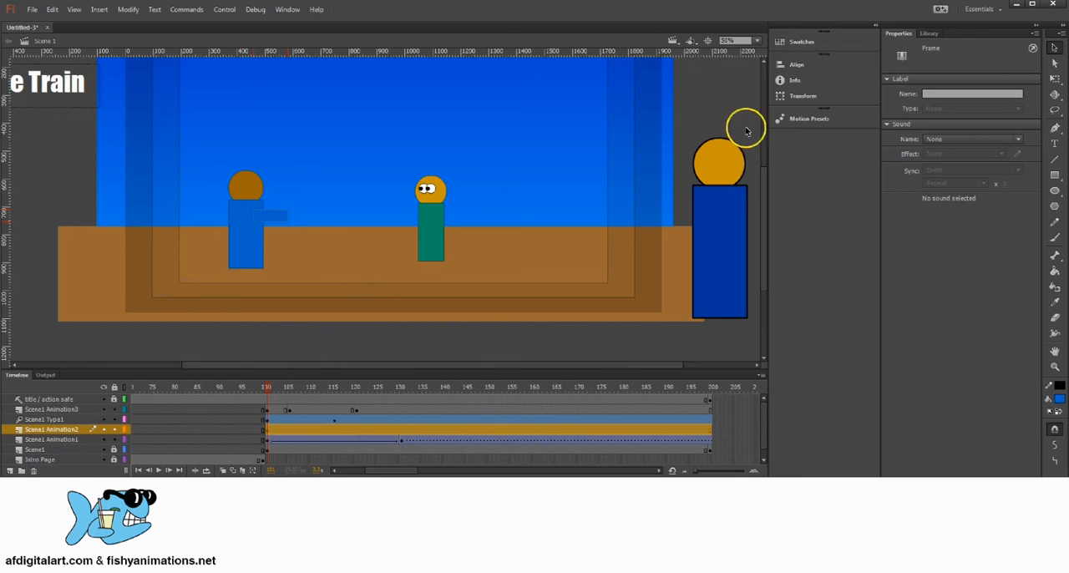
Rotate the light blue arm so it slopes downward away from the body, and position it at the second character's shoulder
click(1055, 78)
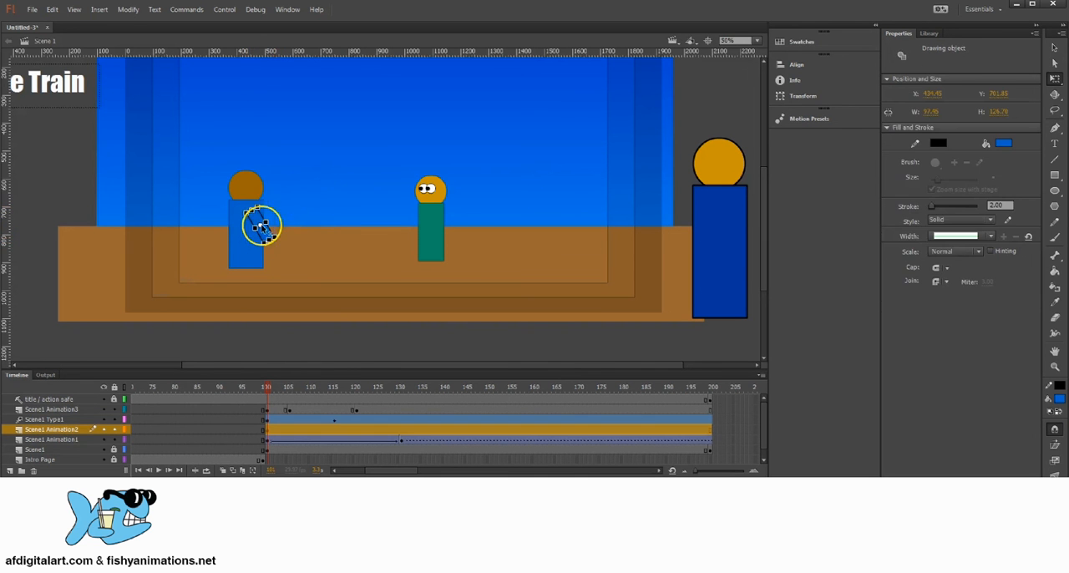
click(1054, 48)
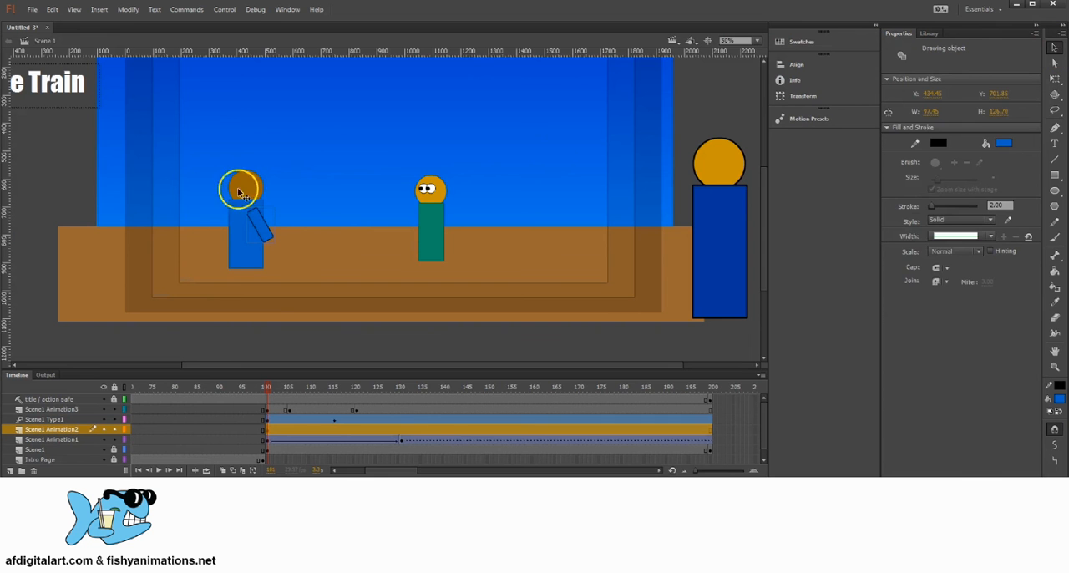
click(75, 174)
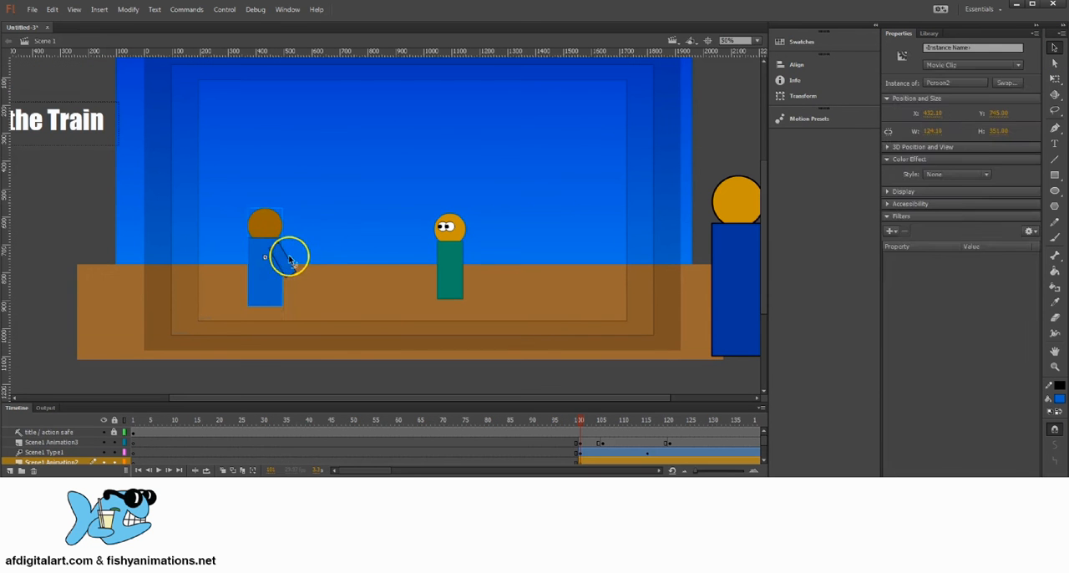
click(287, 259)
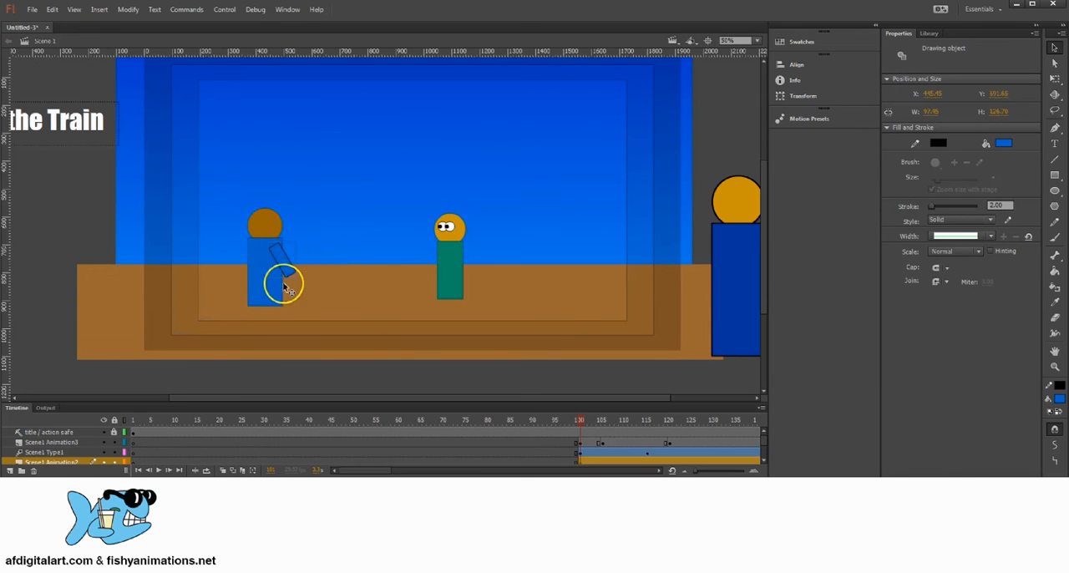
click(332, 215)
click(288, 268)
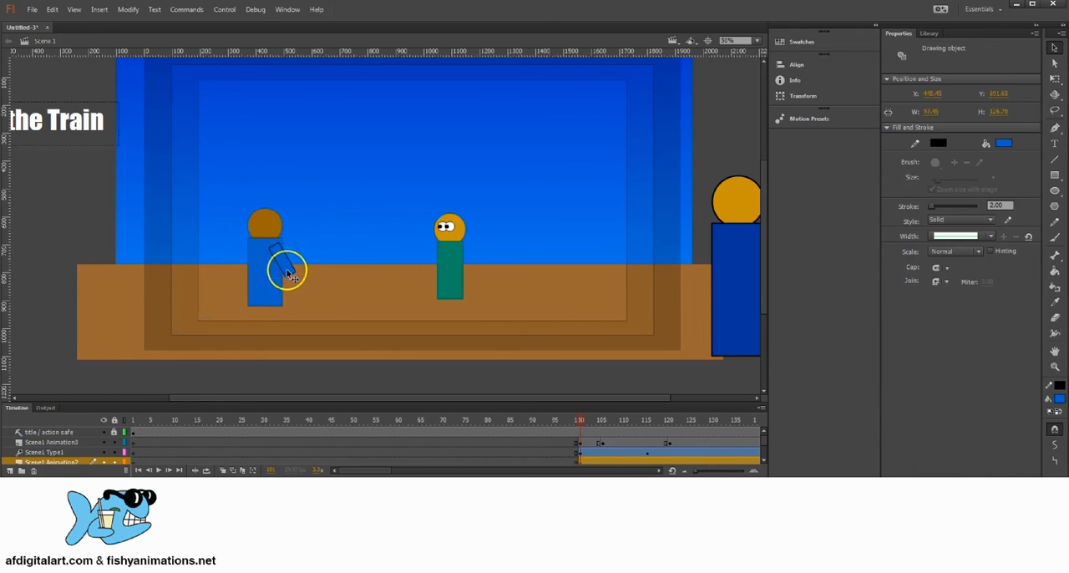
Copy the sloped arm and paste a duplicate in the centre of the stage
click(54, 10)
click(55, 9)
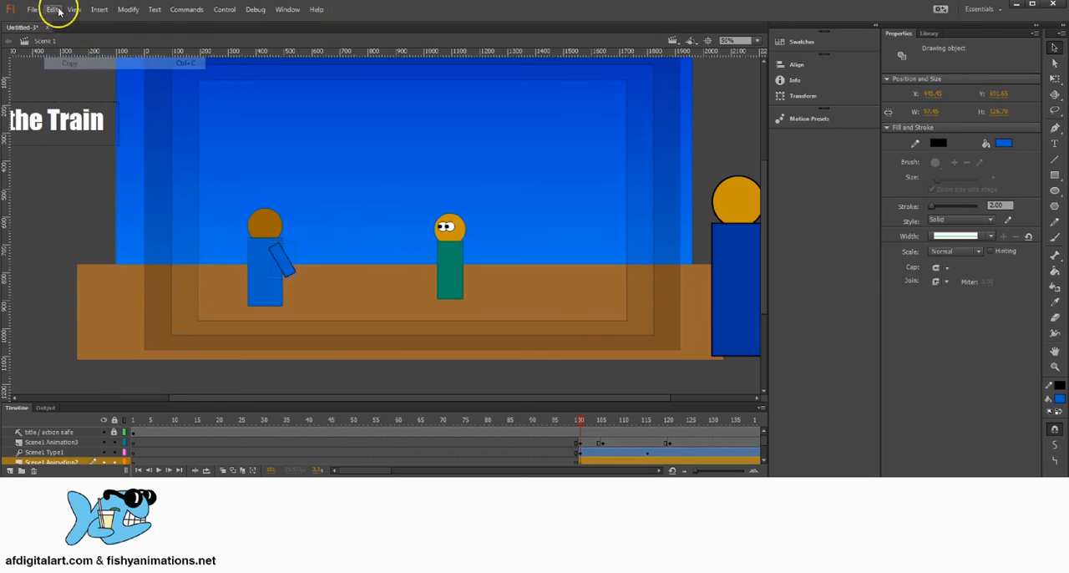
click(53, 9)
click(138, 80)
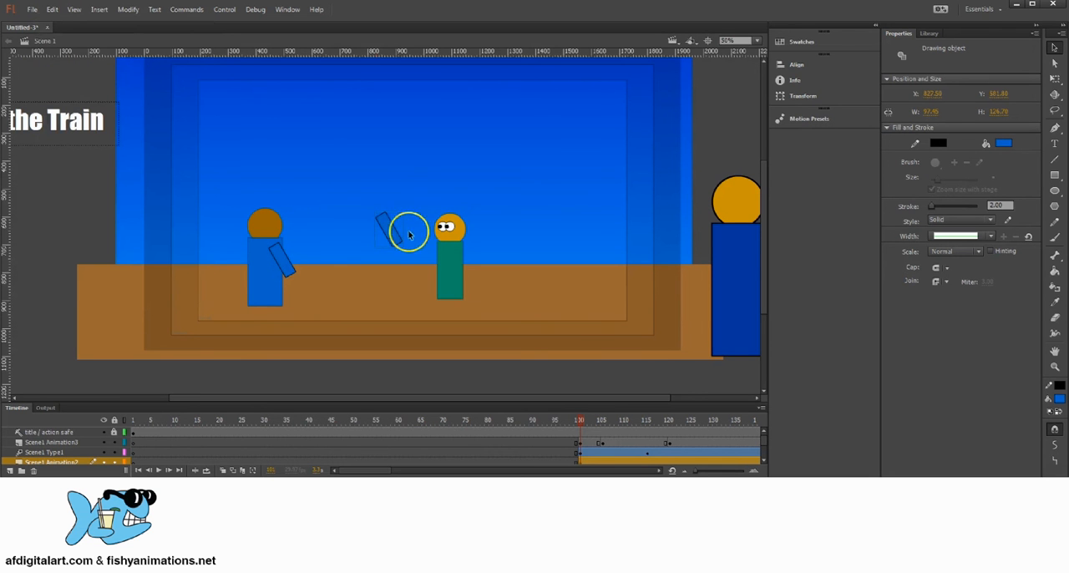
Convert the light blue character and its attached arm to a Movie Clip symbol named Person2 Animation1
click(283, 264)
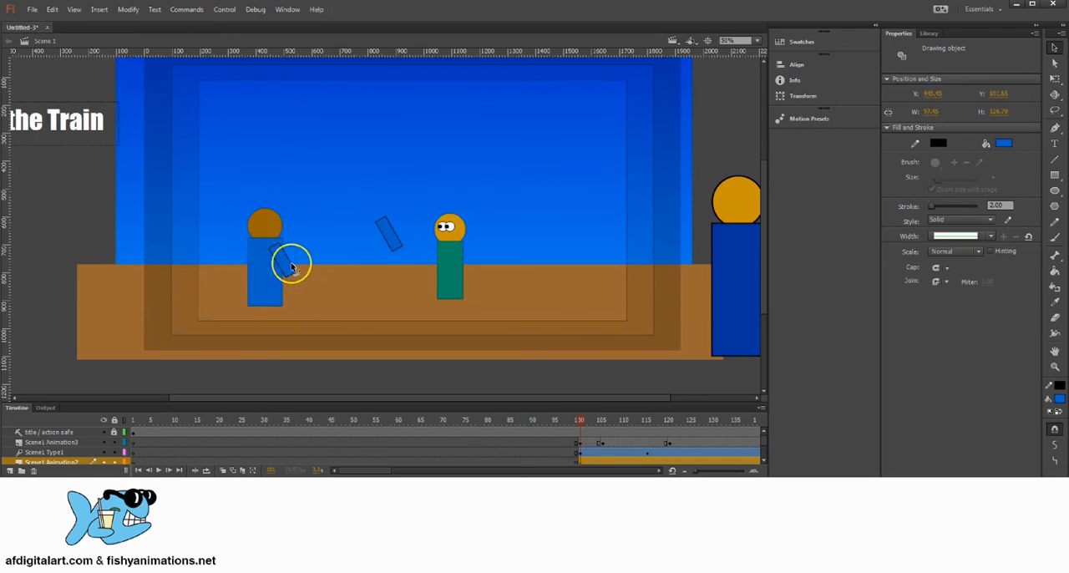
shift+click(268, 222)
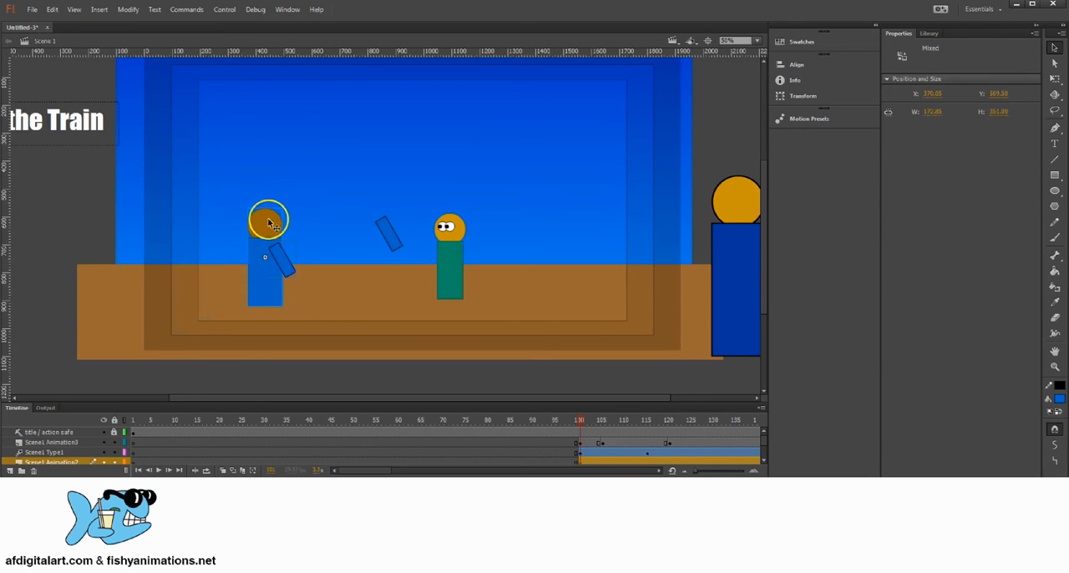
click(128, 9)
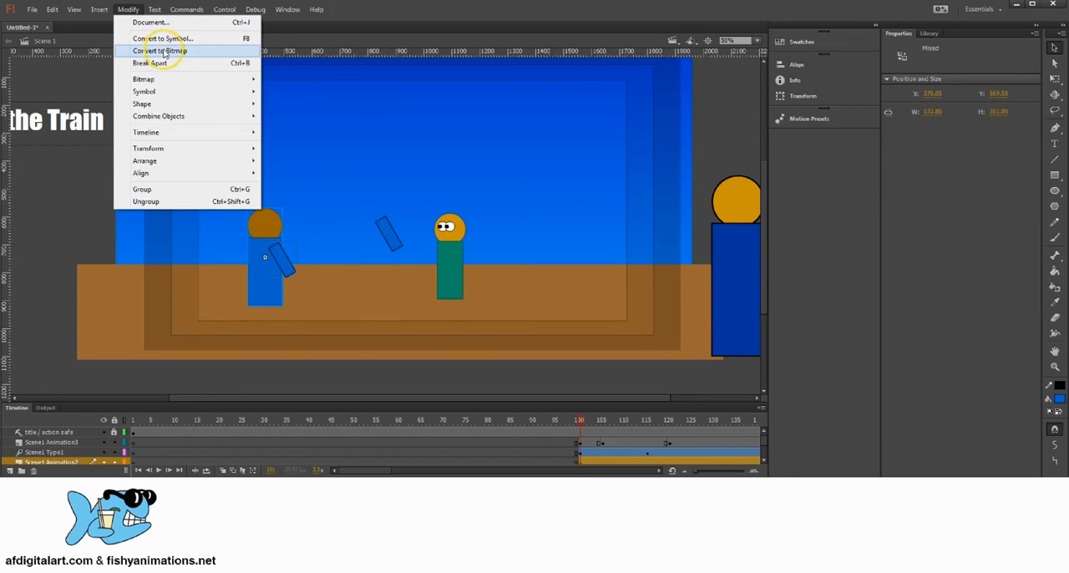
click(167, 38)
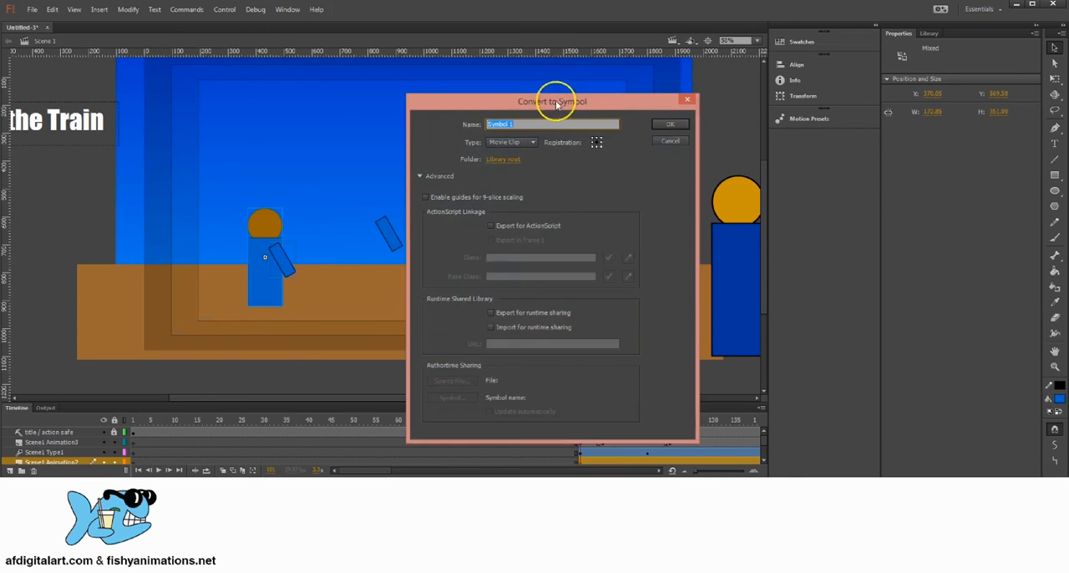
drag(557, 104, 617, 104)
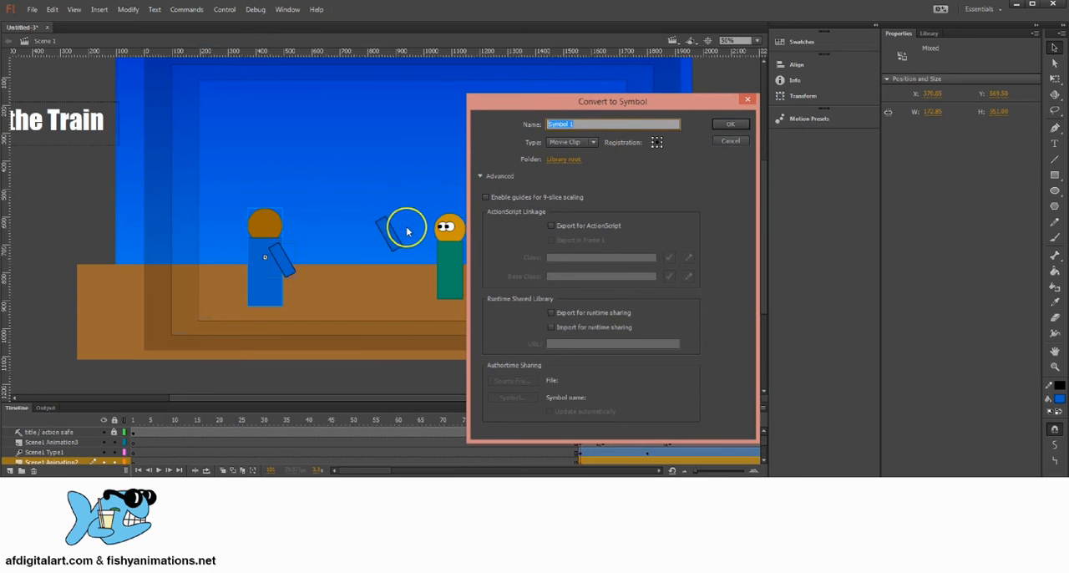
drag(549, 105, 540, 108)
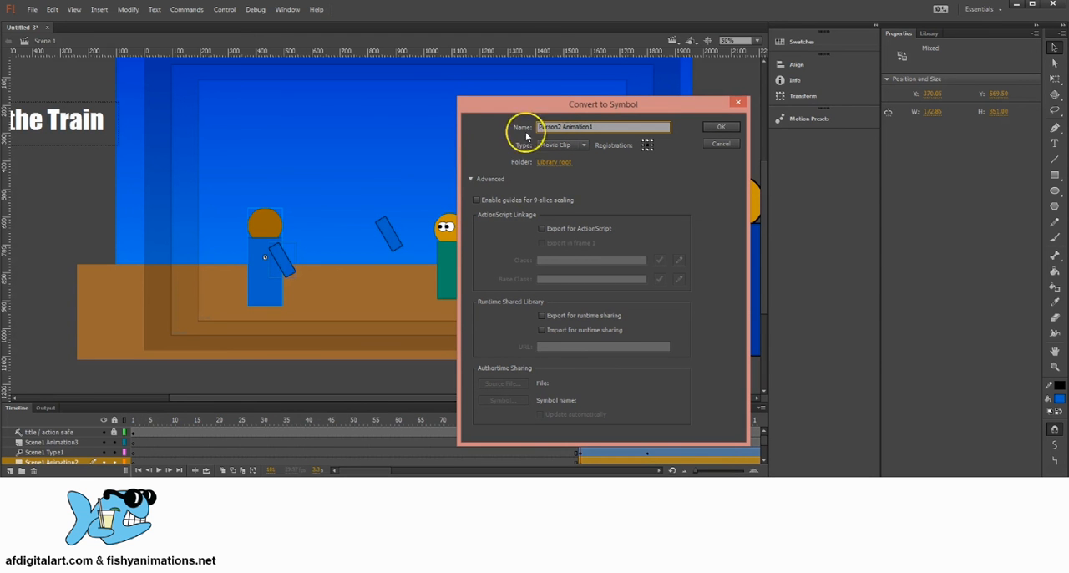
click(573, 145)
click(573, 152)
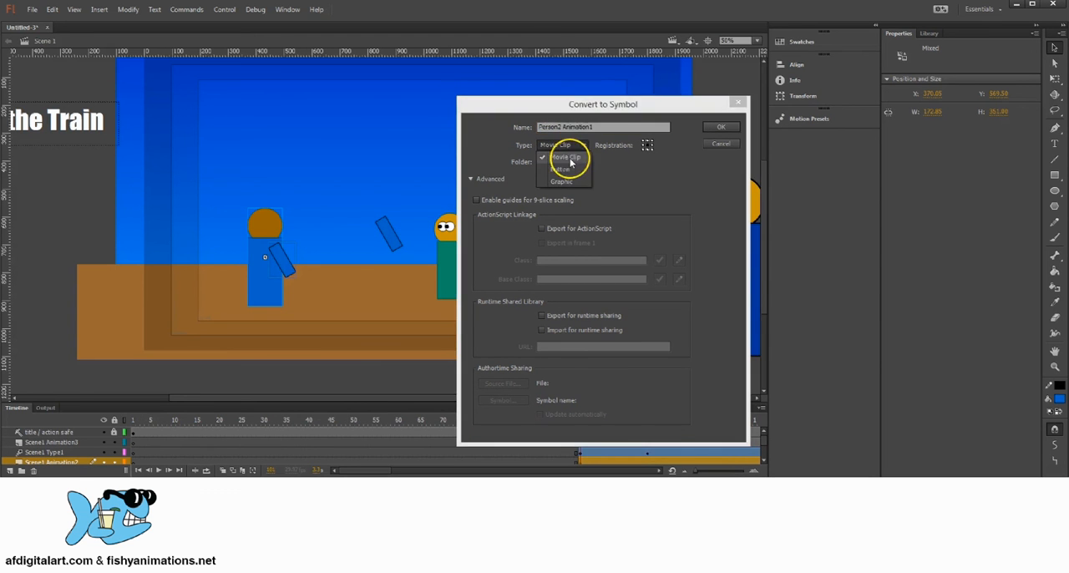
click(715, 129)
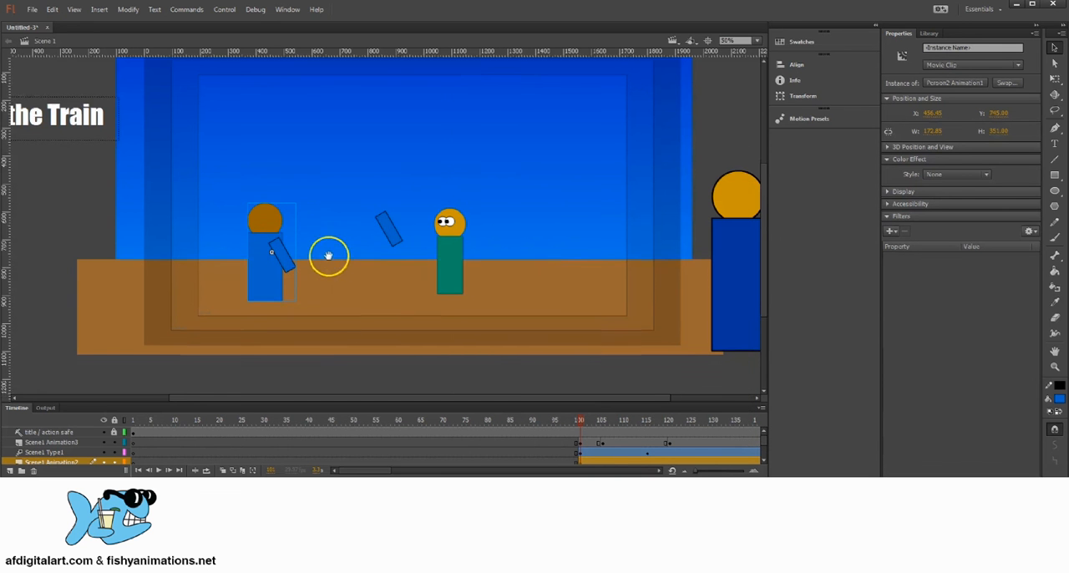
Preview the Person1, Person2 and Person2 Animation1 symbols in the library
drag(329, 255, 248, 302)
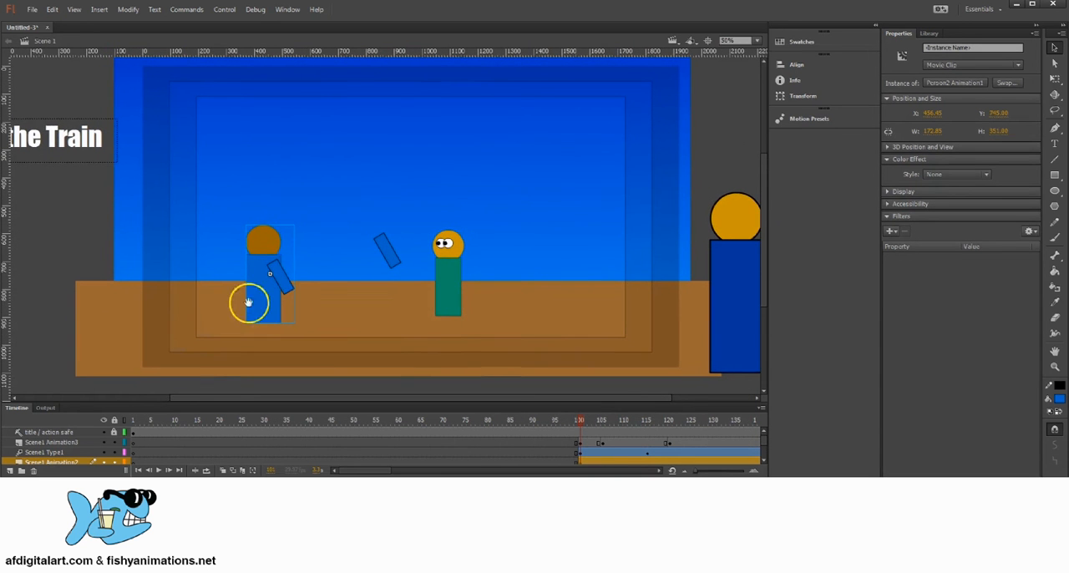
drag(156, 403, 156, 385)
key(q)
click(274, 253)
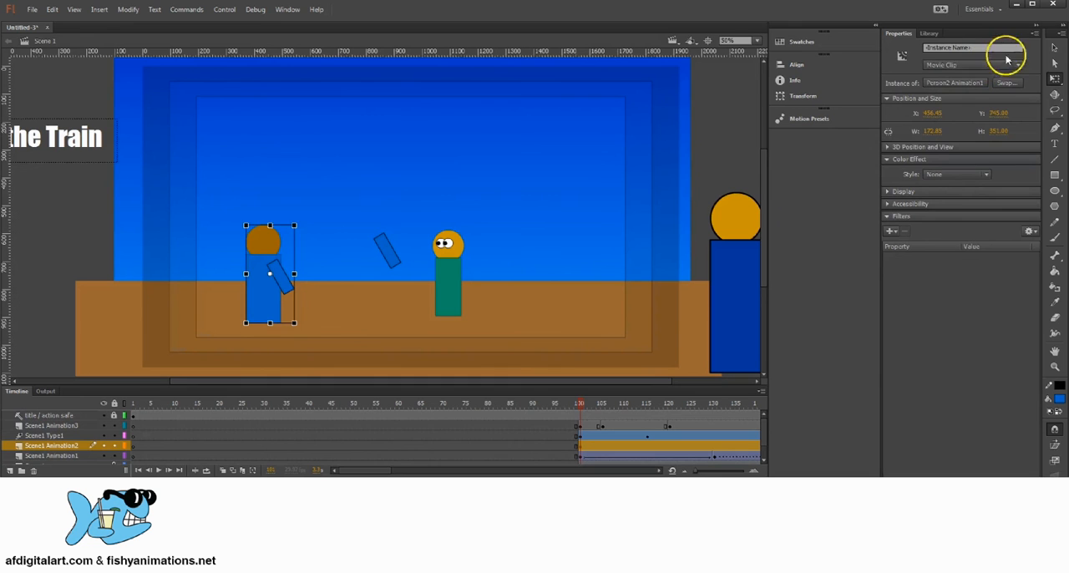
click(1054, 48)
click(929, 33)
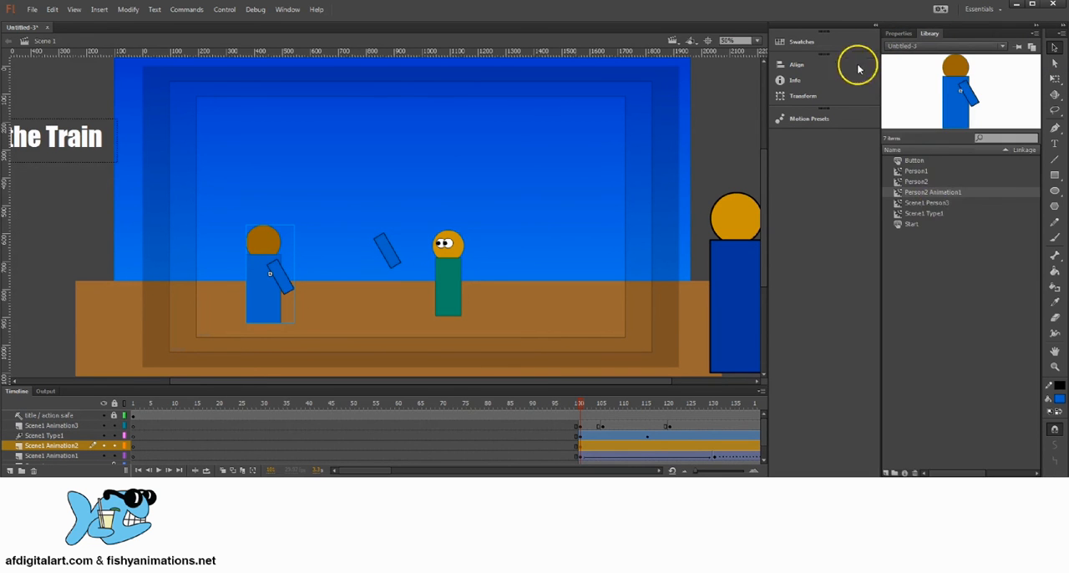
click(914, 172)
click(916, 180)
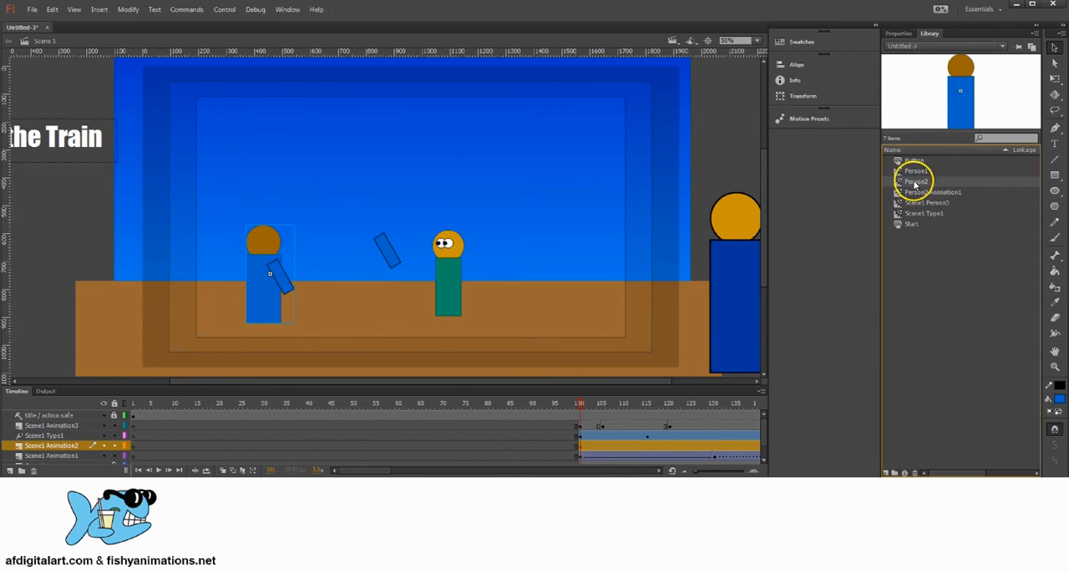
click(922, 193)
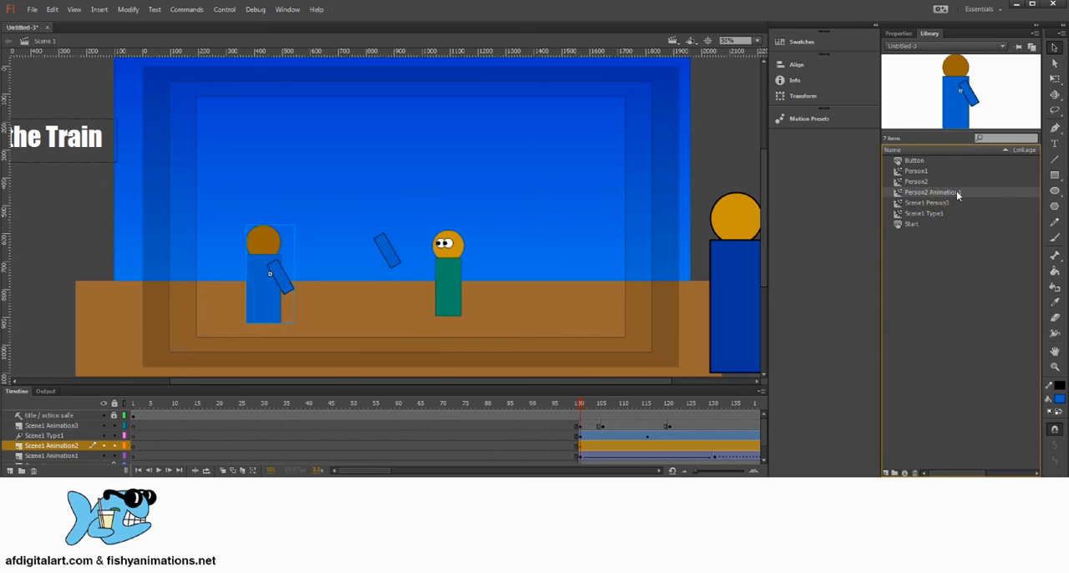
Place an armless Person2 instance on the stage, scale it down to match the existing light blue character, and set it just beside that character
click(918, 181)
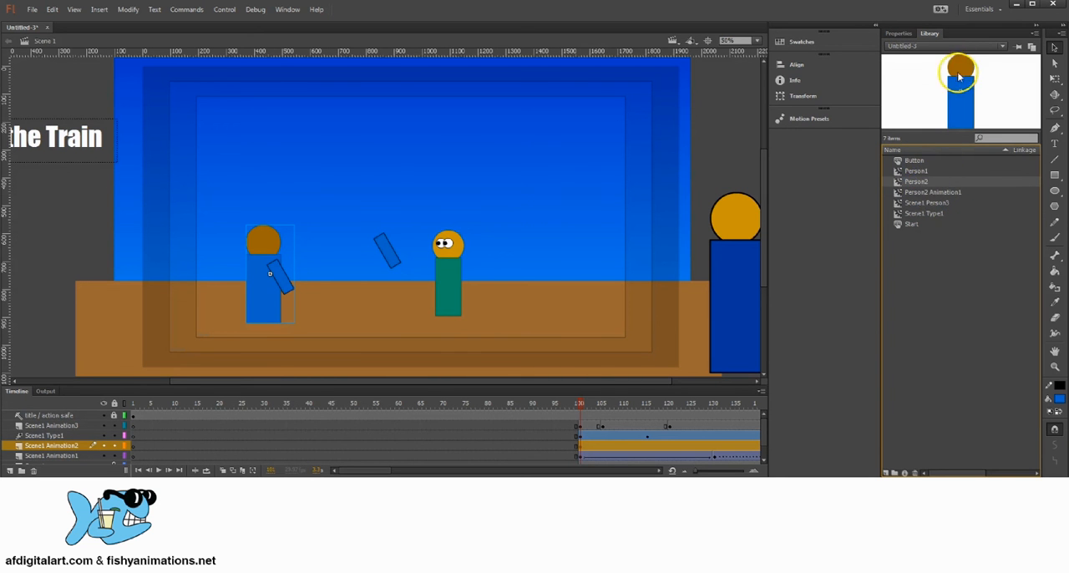
drag(916, 180, 271, 246)
click(1055, 77)
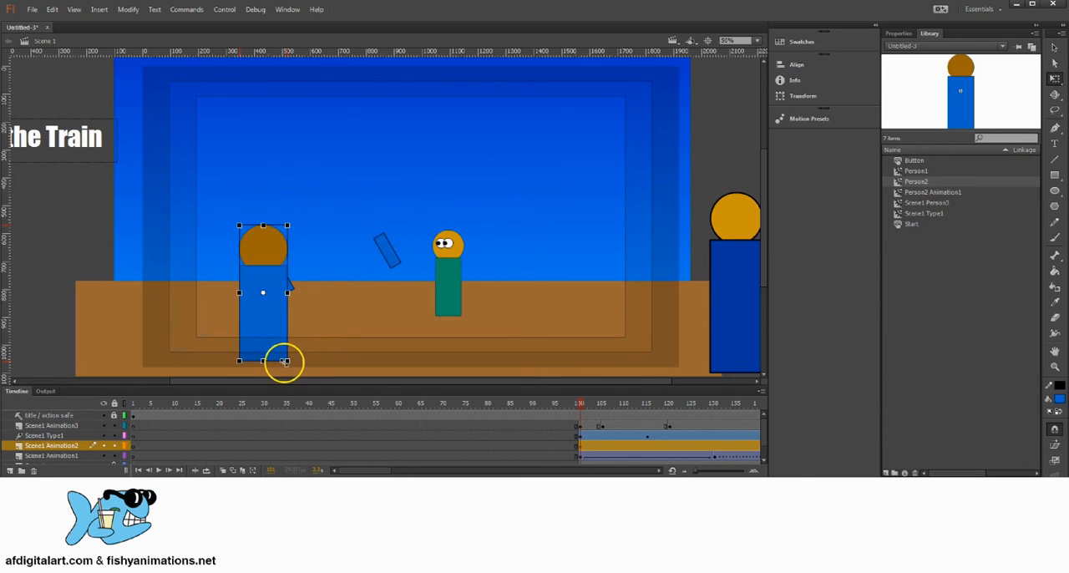
drag(286, 361, 281, 343)
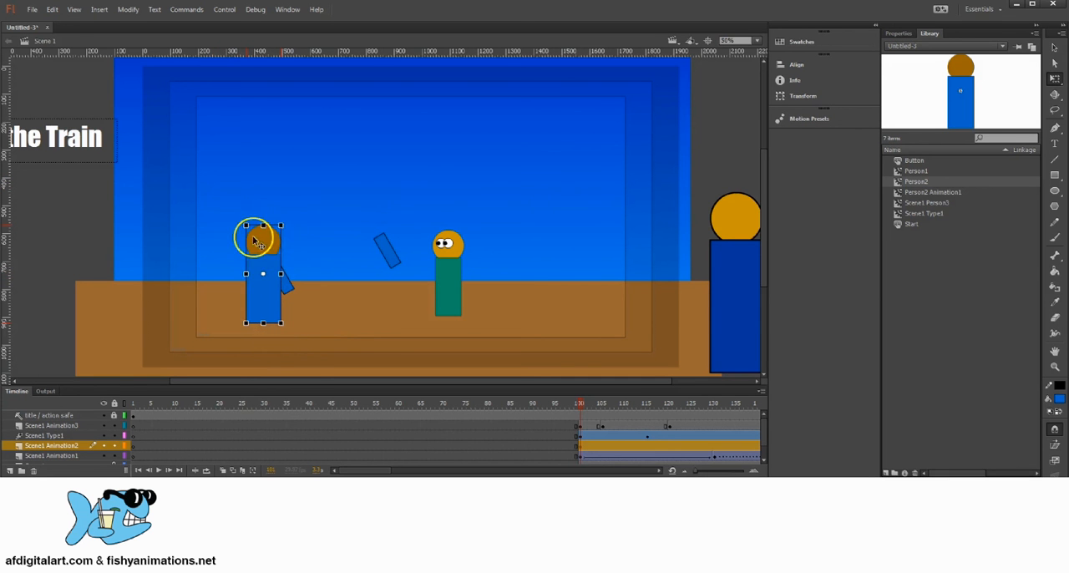
drag(258, 242, 336, 244)
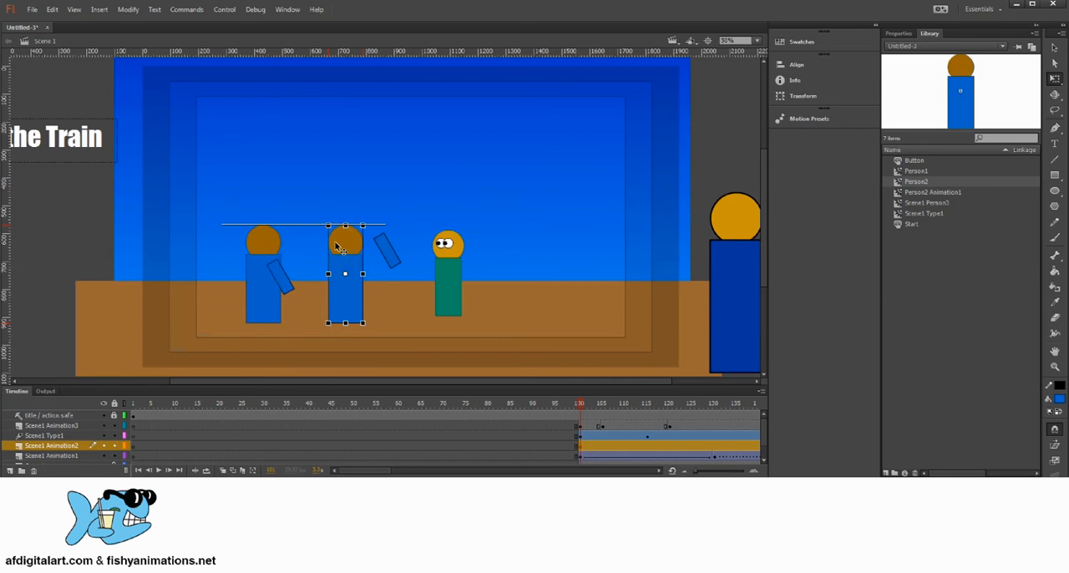
Rotate the spare arm so it slopes upward away from the body and move it to the new Person2 instance's shoulder
click(385, 244)
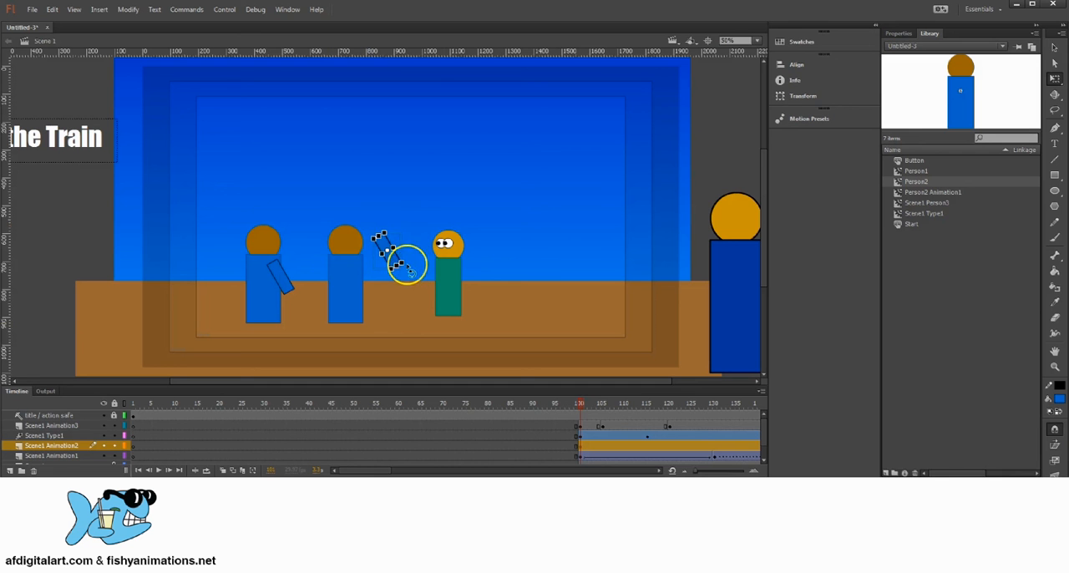
drag(410, 269, 406, 227)
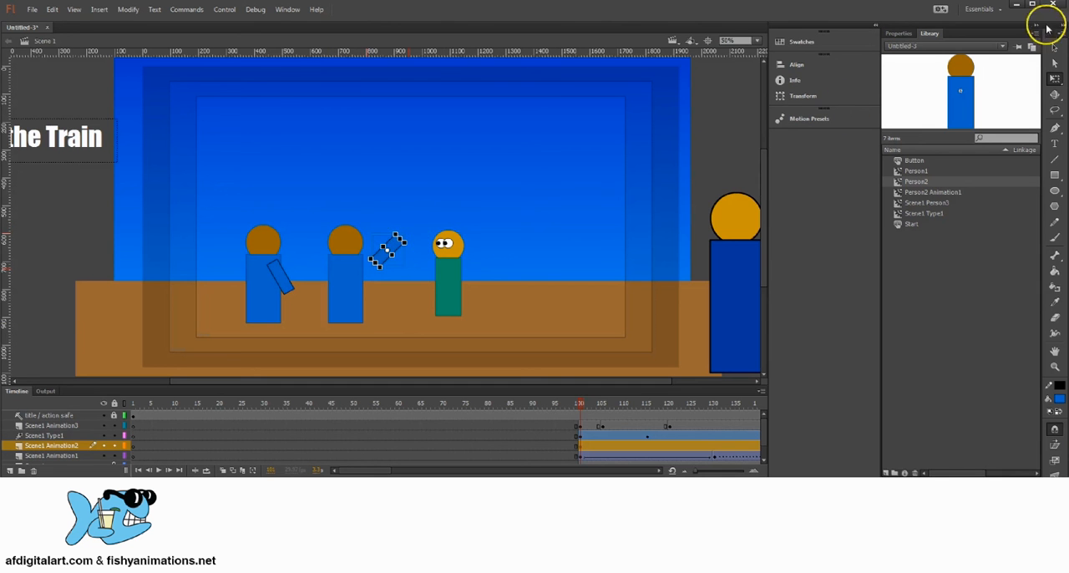
click(1054, 48)
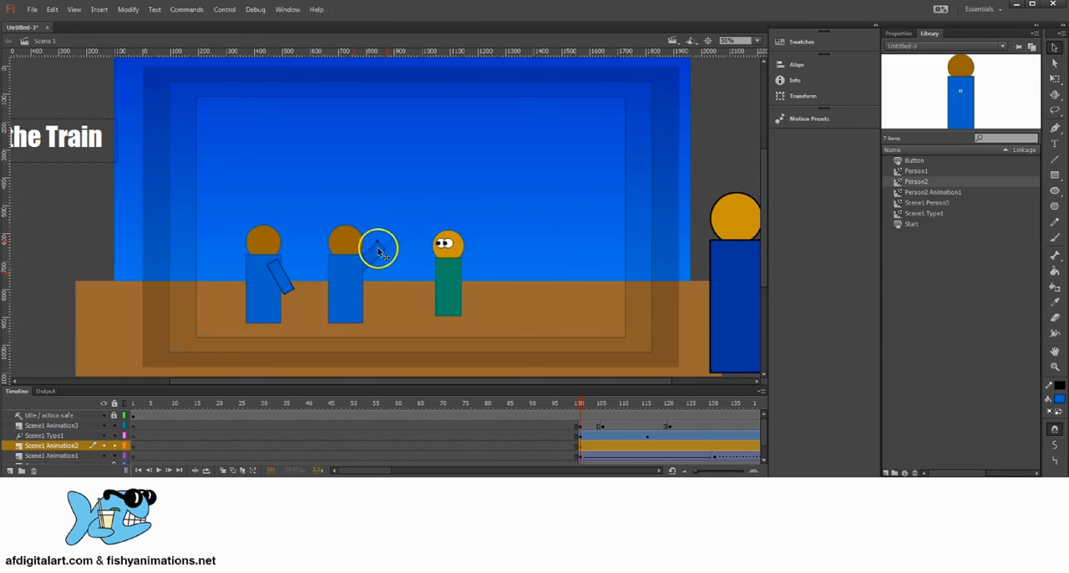
drag(378, 248, 373, 263)
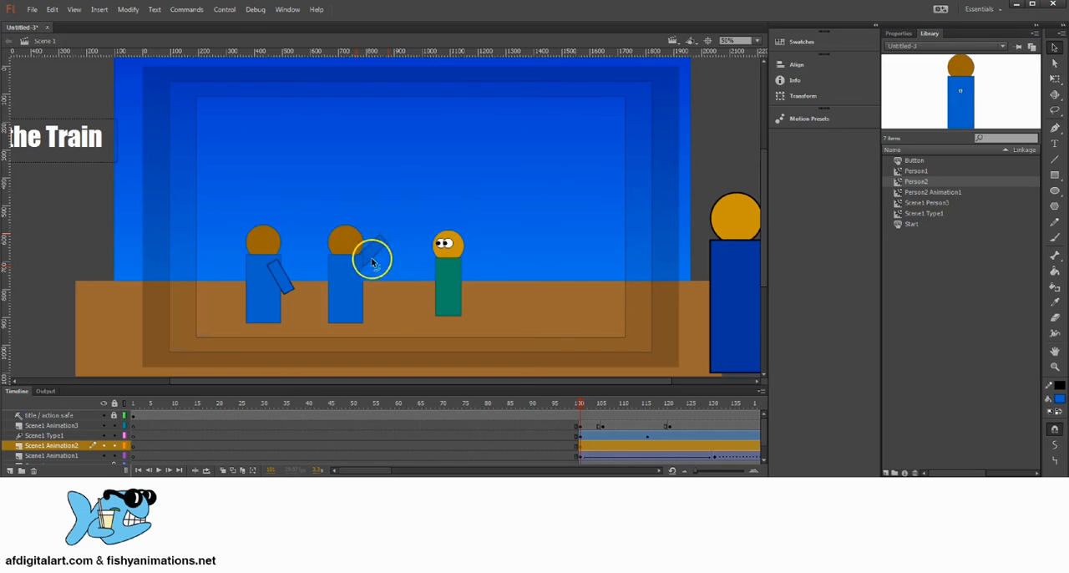
Bring the raised arm to the front and shift it to overlap the new Person2 instance's upper body
right_click(375, 248)
mouse_move(421, 430)
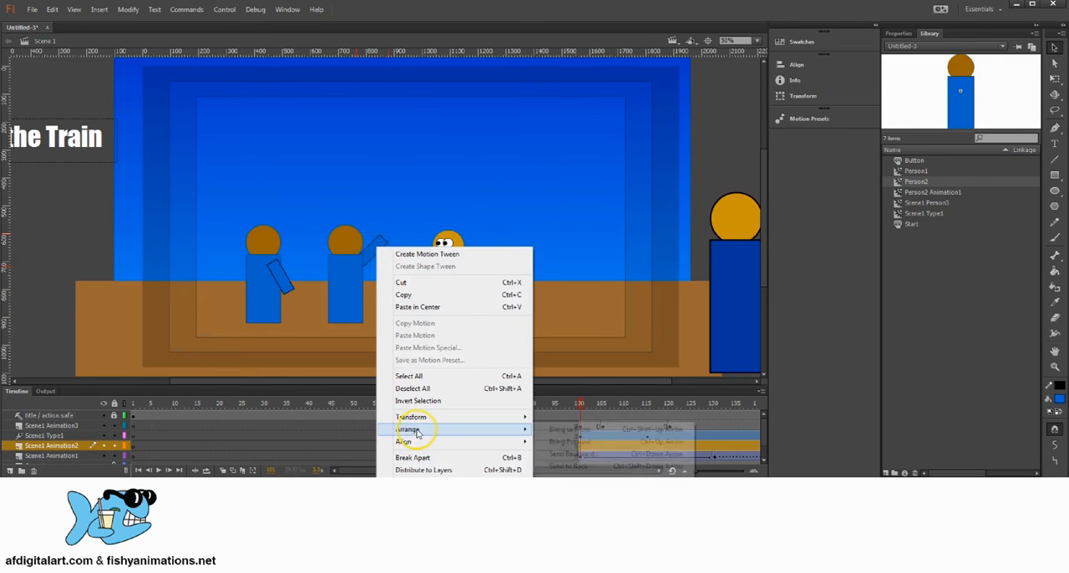
click(598, 430)
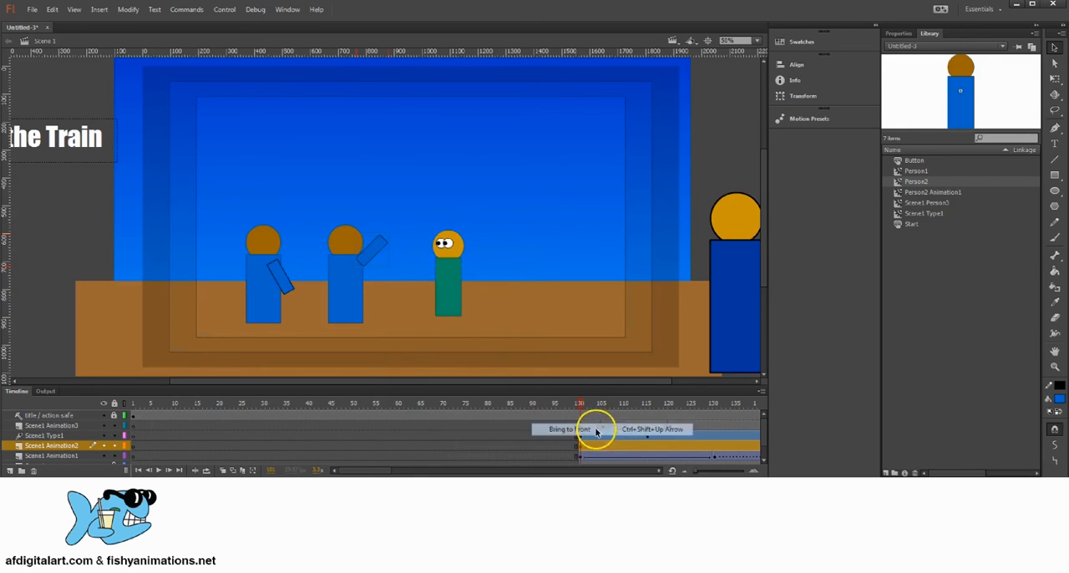
drag(378, 249, 369, 254)
Convert the new character and its raised arm to a Movie Clip symbol named Scene1 Person2-2, and move it slightly left
click(343, 249)
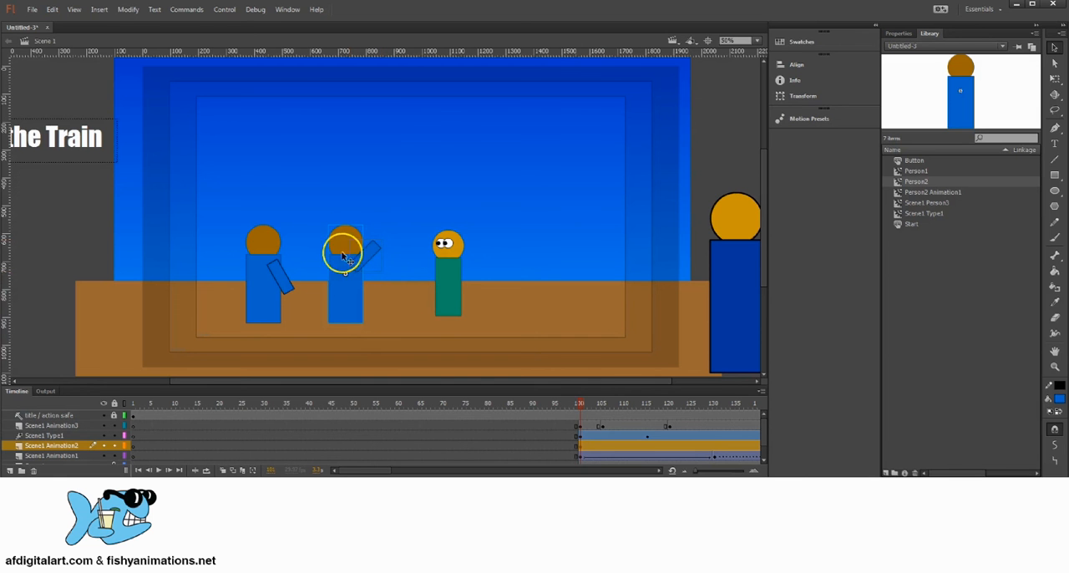
click(128, 10)
click(213, 38)
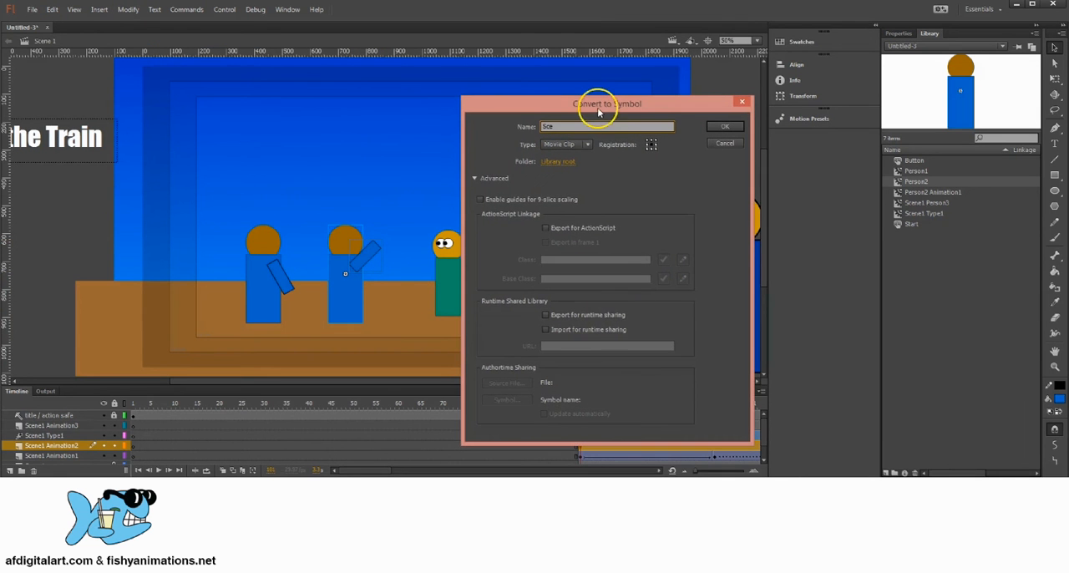
drag(598, 107, 601, 113)
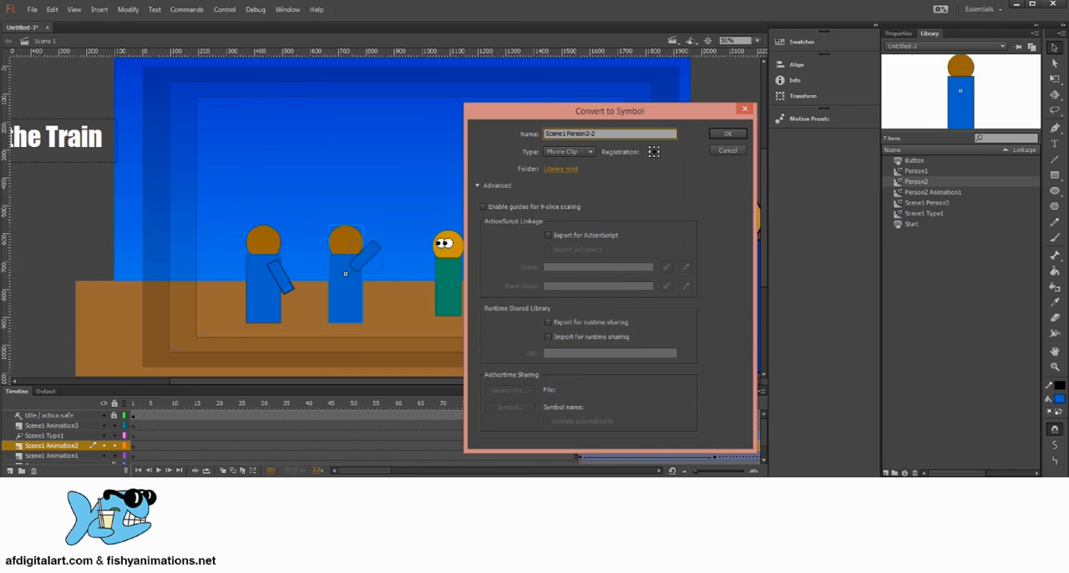
key(Return)
drag(350, 248, 340, 249)
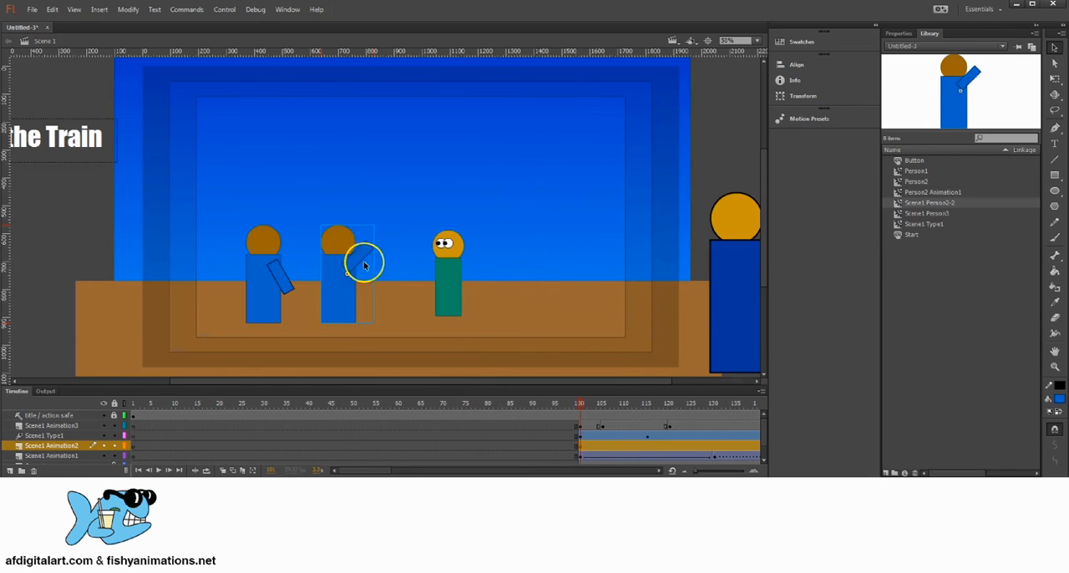
Rename the Scene1 Person2-2 library symbol as Person2 Animation2 and compare its preview with Person2 Animation1
click(916, 182)
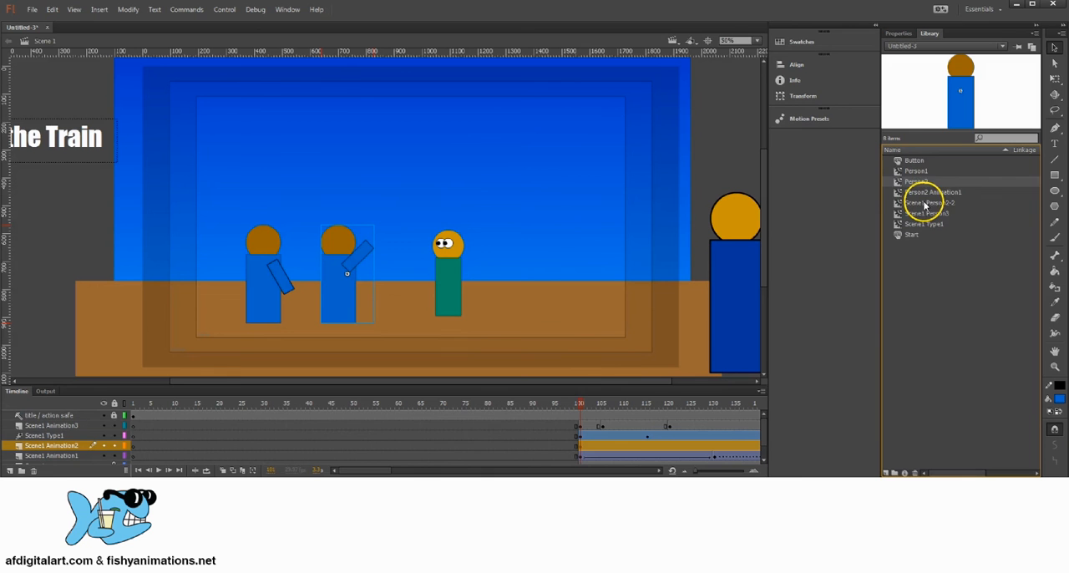
click(927, 193)
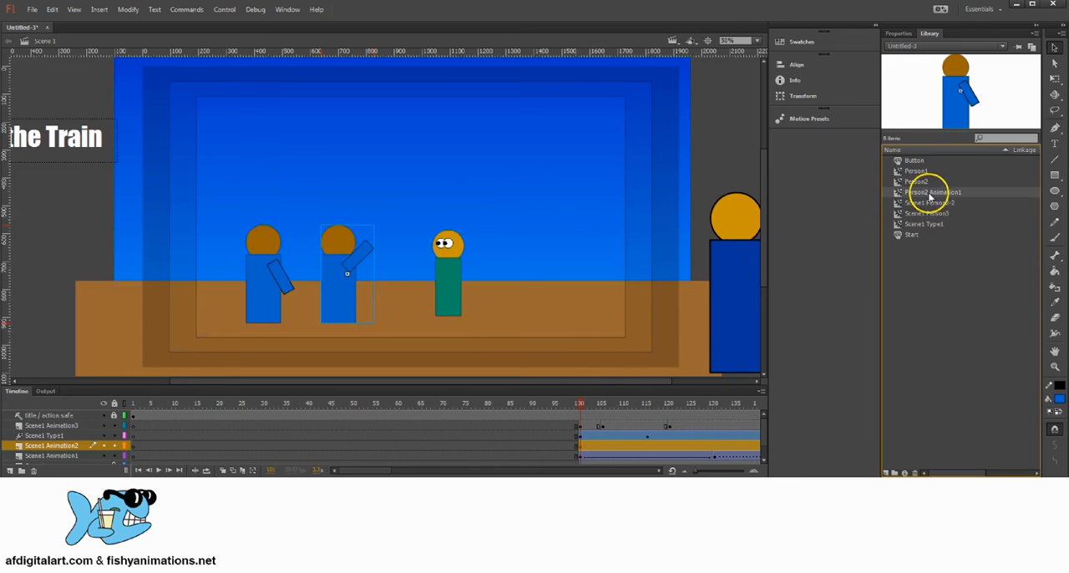
click(931, 204)
click(927, 194)
click(932, 203)
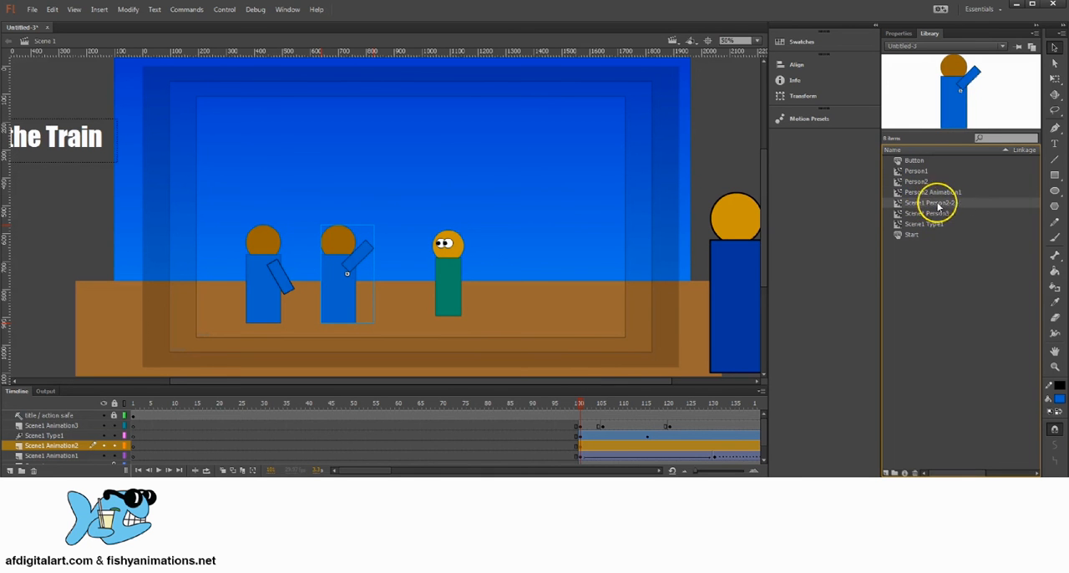
double_click(935, 200)
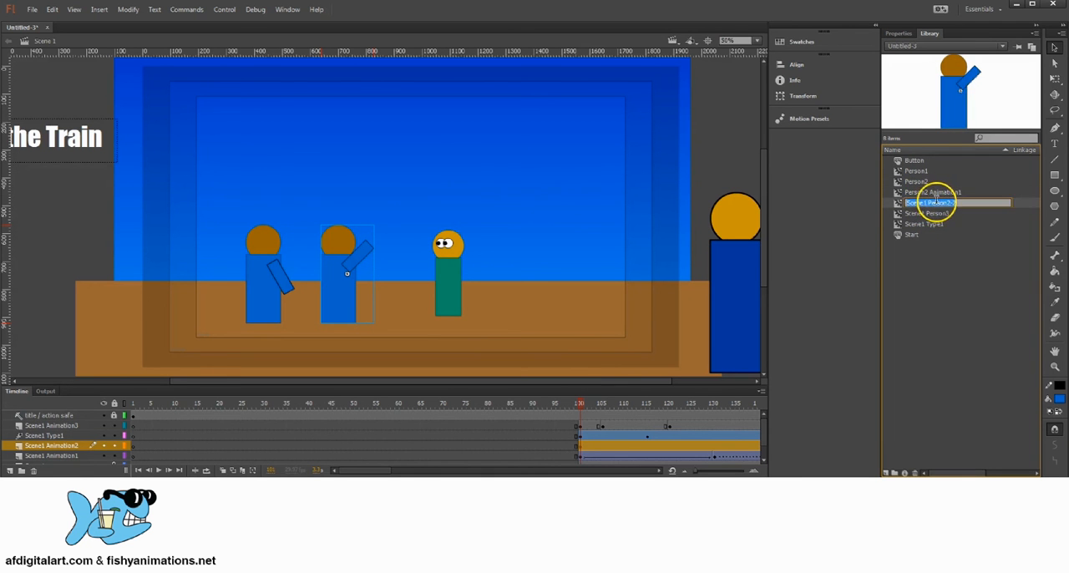
click(962, 202)
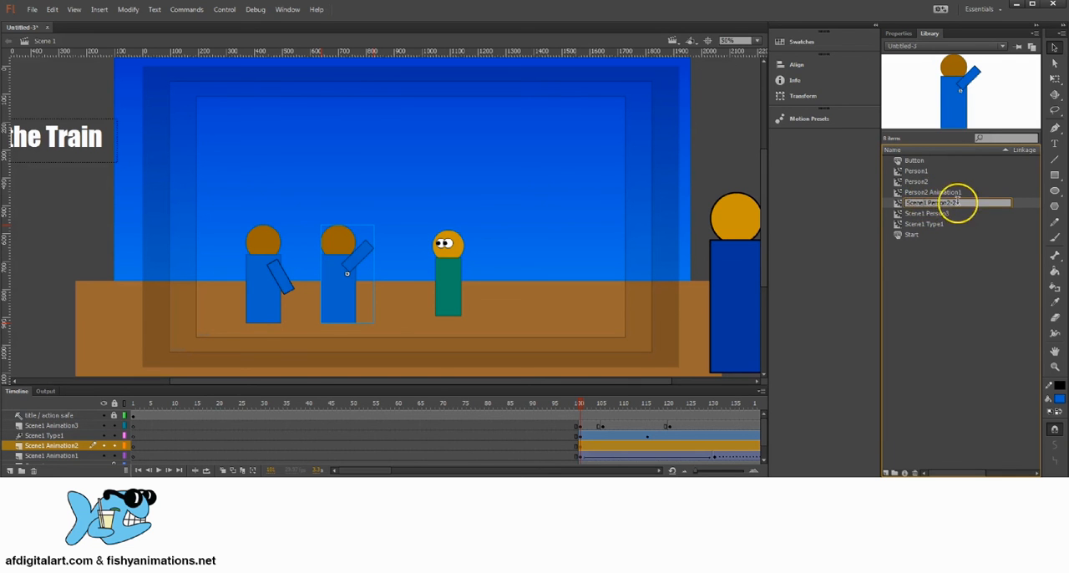
drag(959, 203, 876, 207)
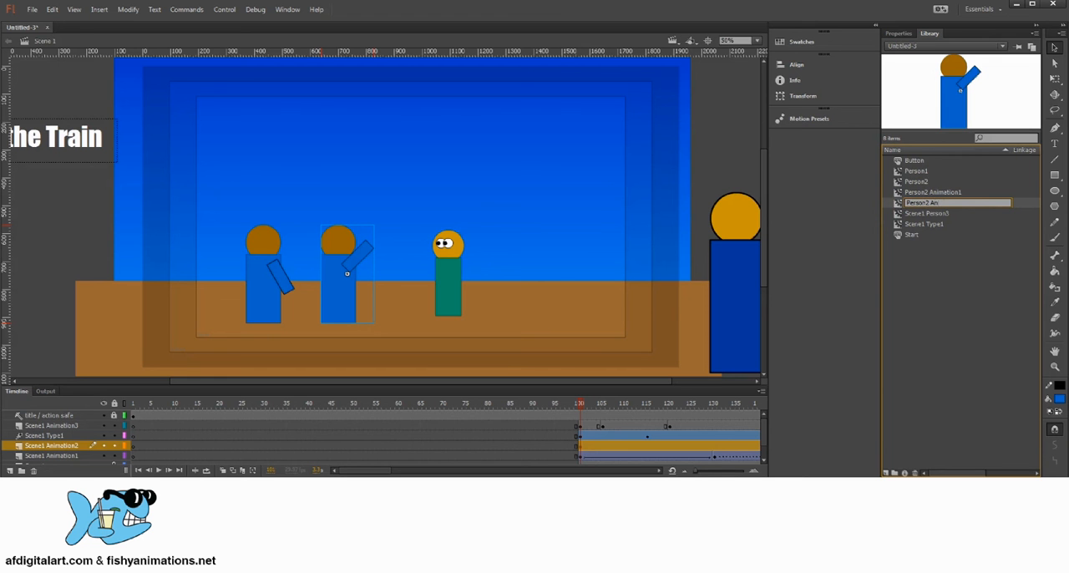
key(Return)
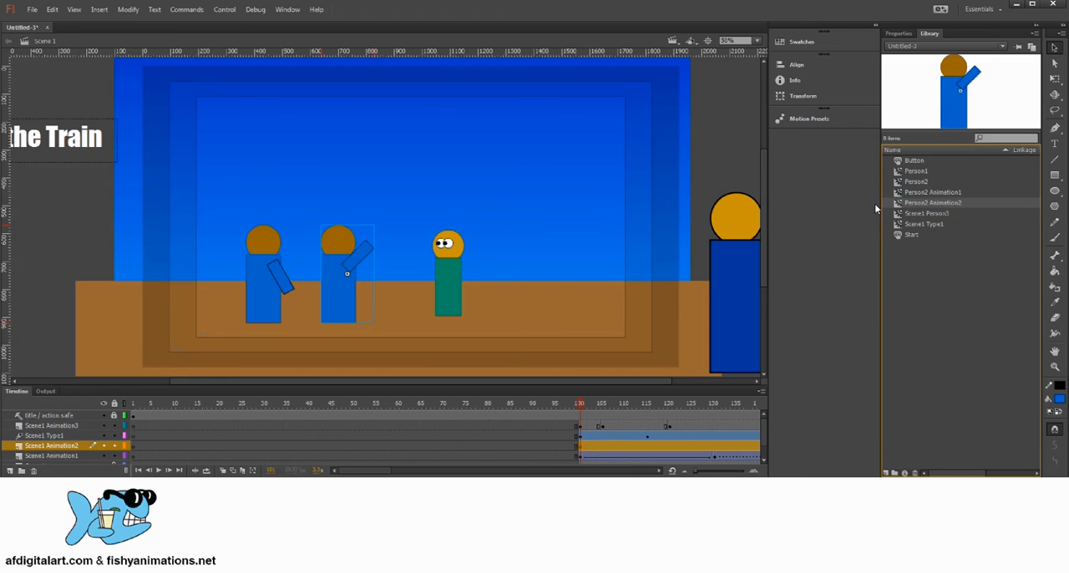
click(931, 193)
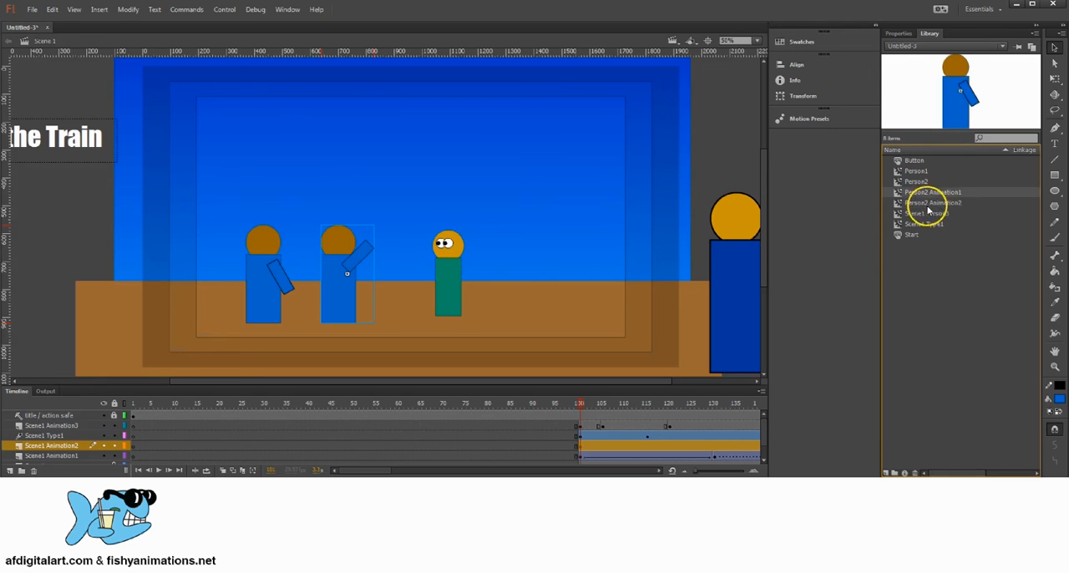
click(934, 204)
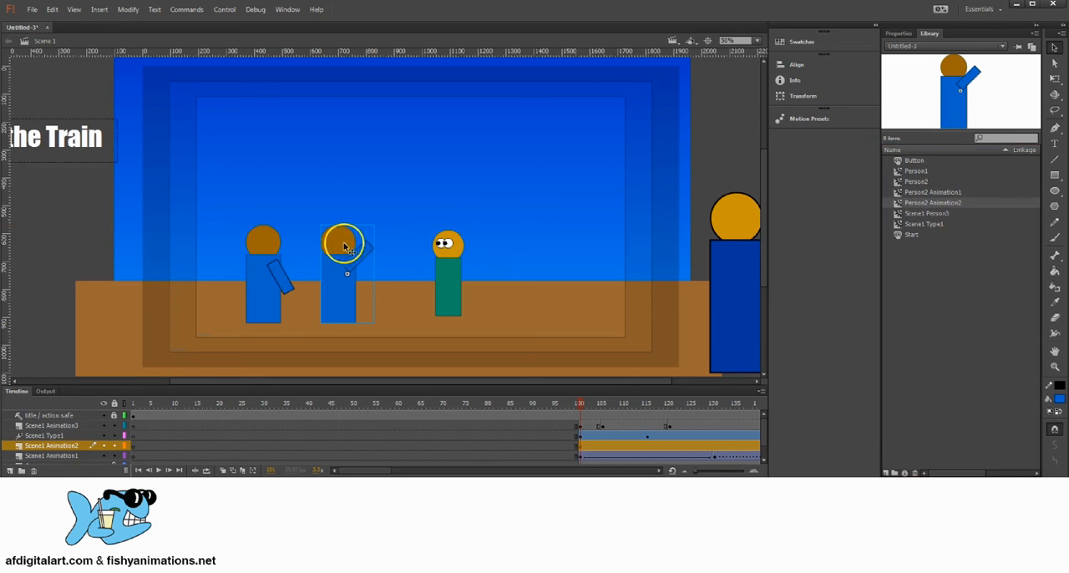
Delete the raised-arm character from the stage at the start of the Scene1 Animation2 layer's scene, frame 101
scroll(517, 451, down, 2)
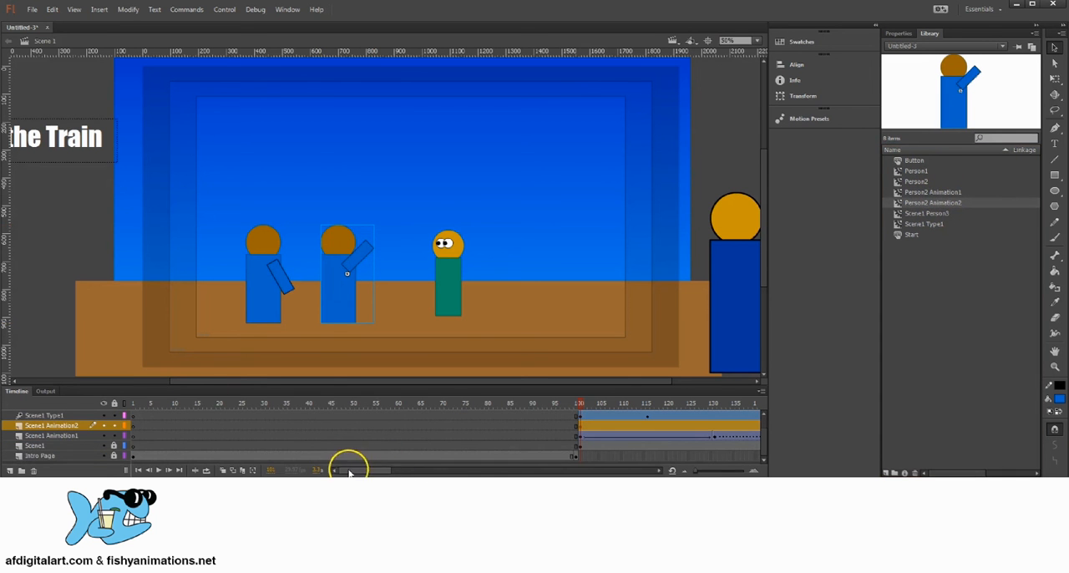
click(589, 404)
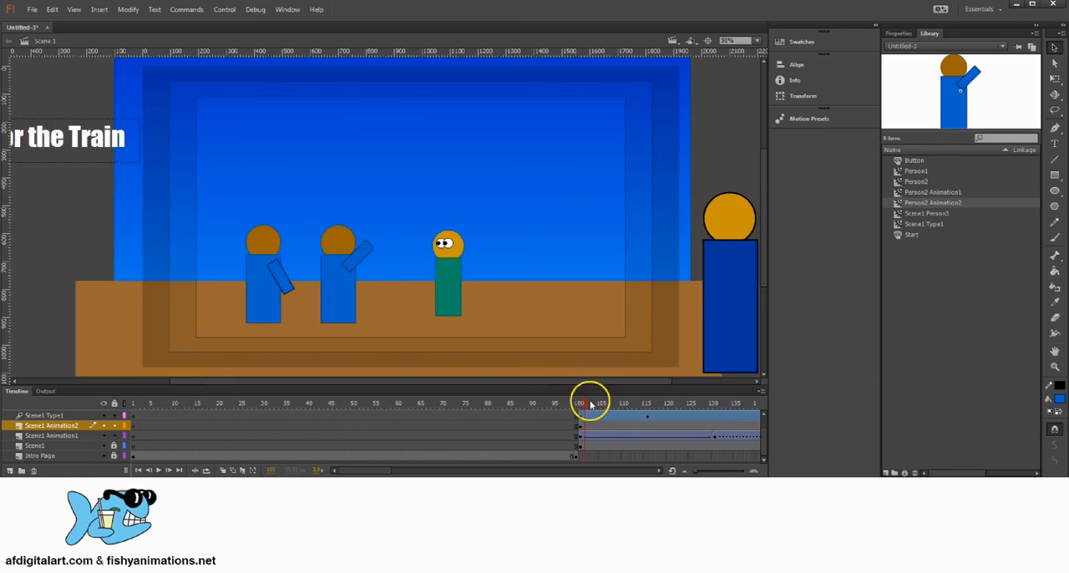
drag(589, 404, 266, 411)
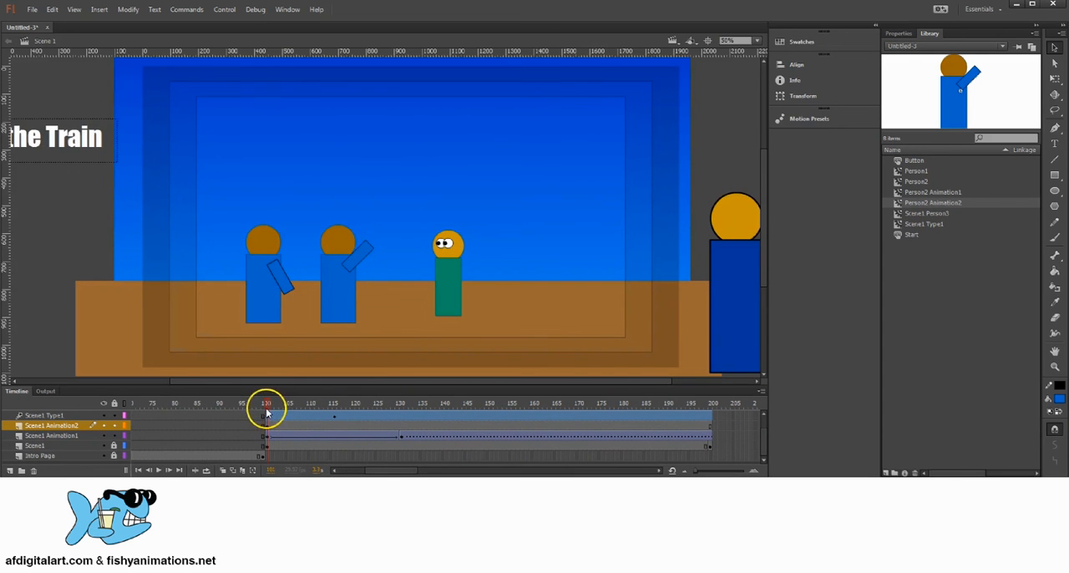
click(103, 426)
click(103, 426)
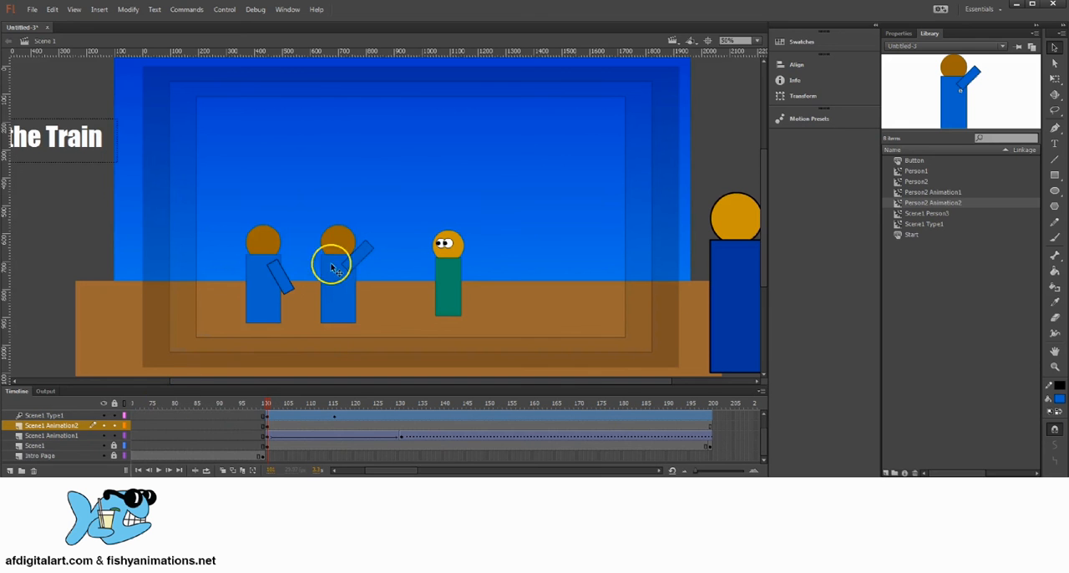
click(344, 301)
key(Delete)
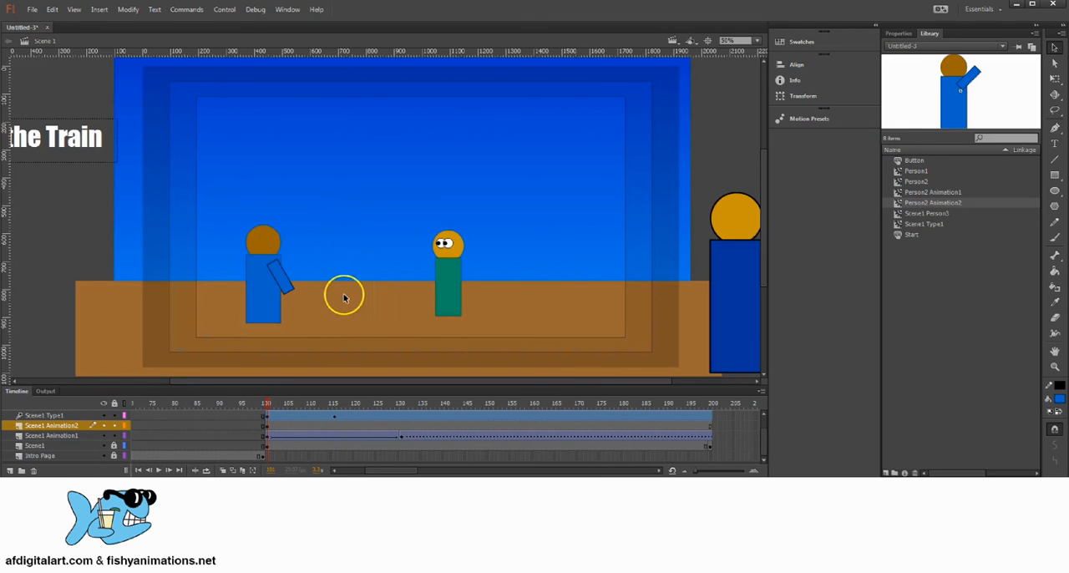
Insert a keyframe at frame 110 on the Scene1 Animation2 layer and place Person2 Animation2 exactly over the lowered-arm character
click(929, 202)
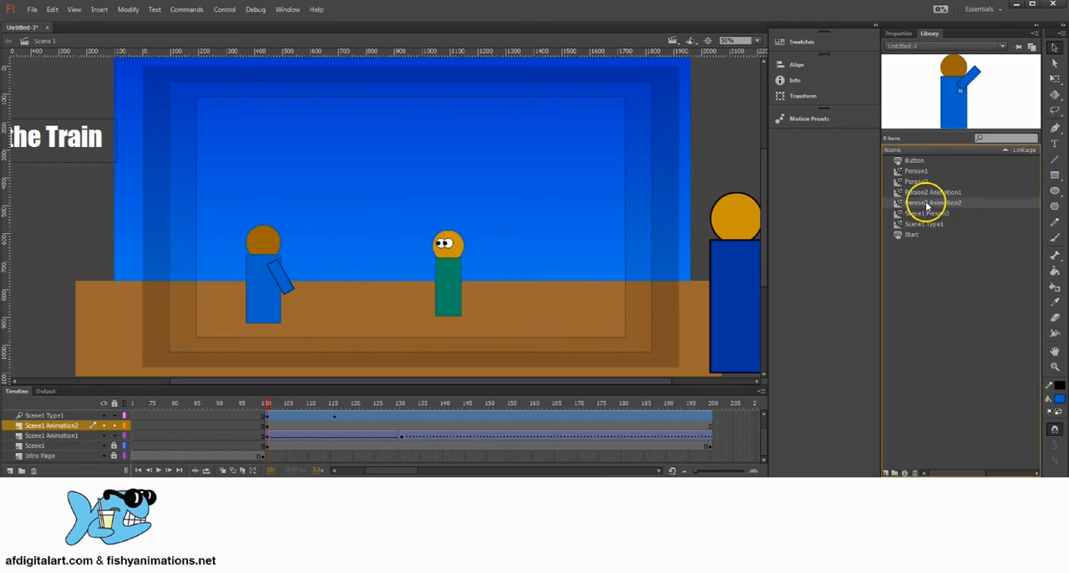
click(309, 428)
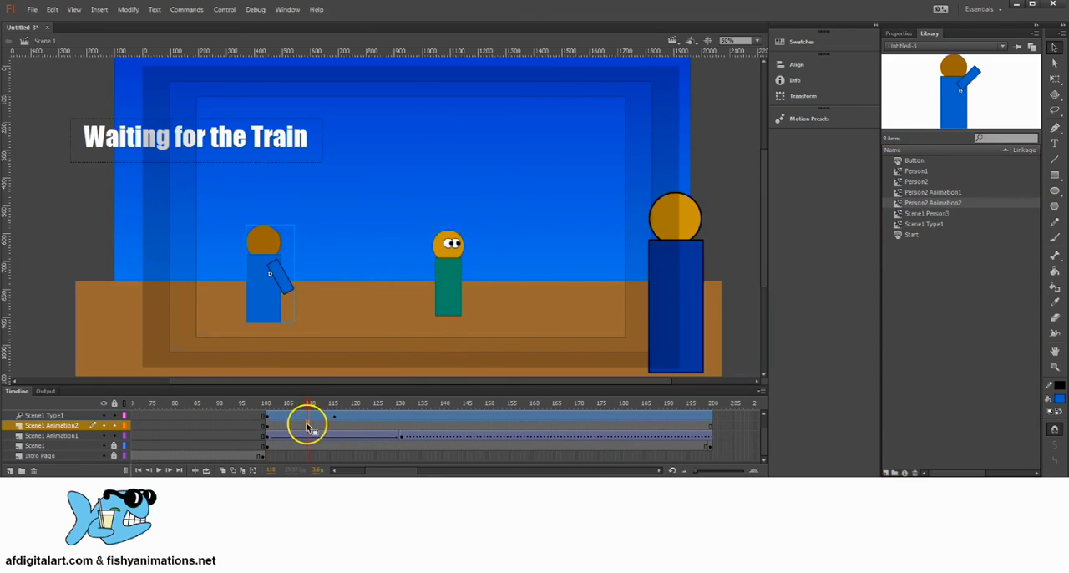
right_click(308, 428)
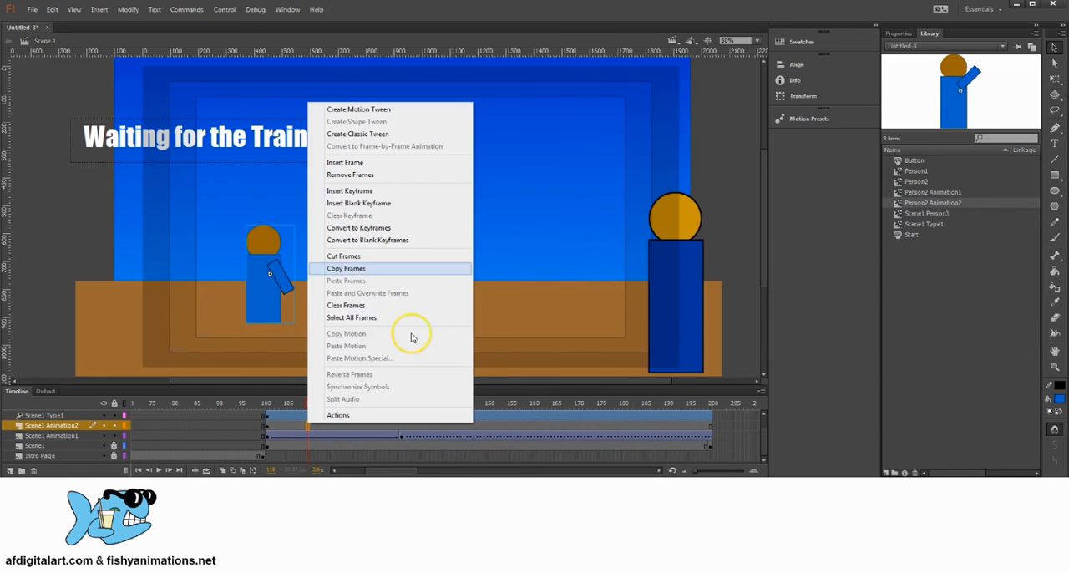
click(351, 190)
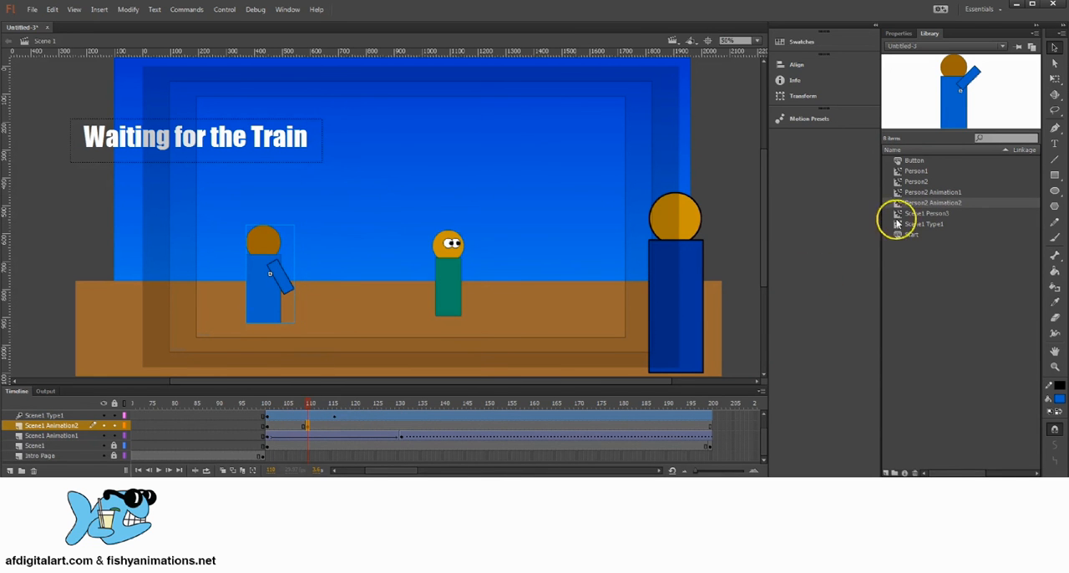
drag(933, 203, 311, 249)
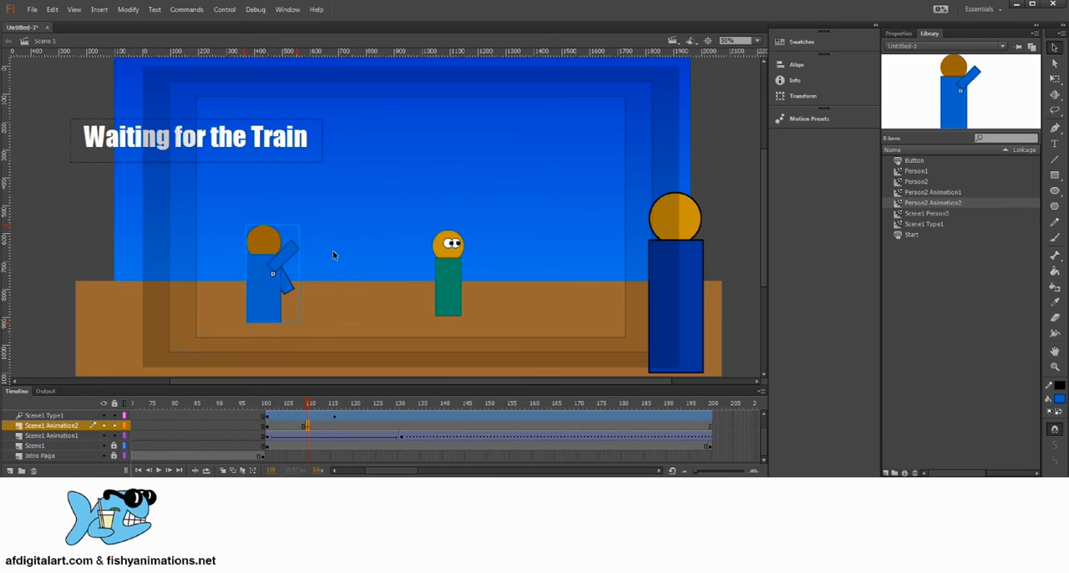
Delete the lowered-arm character from the frame 110 keyframe, keeping the raised-arm one, and scrub the timeline to check the arm swap
click(329, 279)
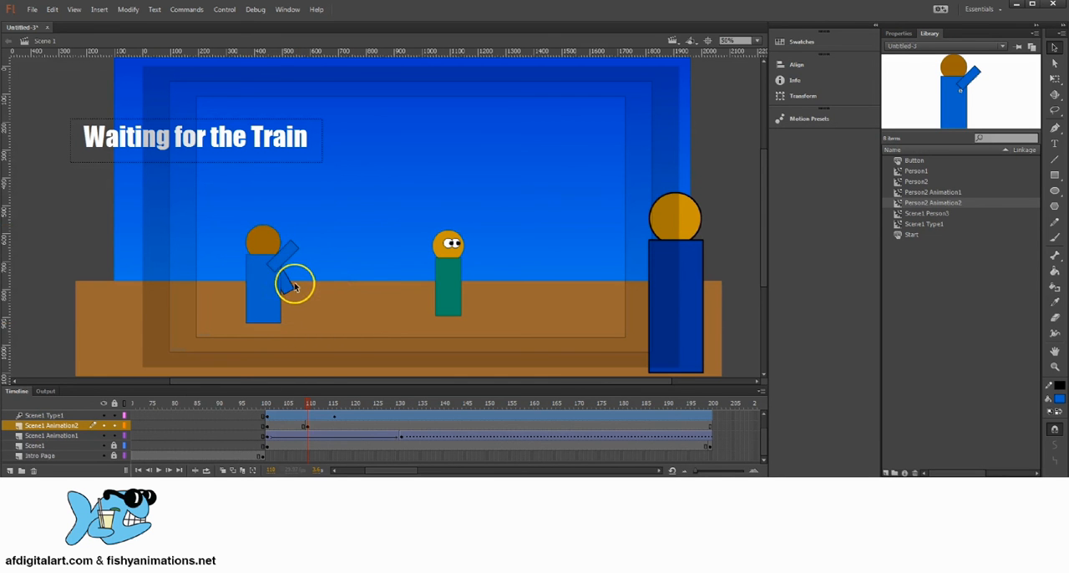
click(292, 289)
click(292, 289)
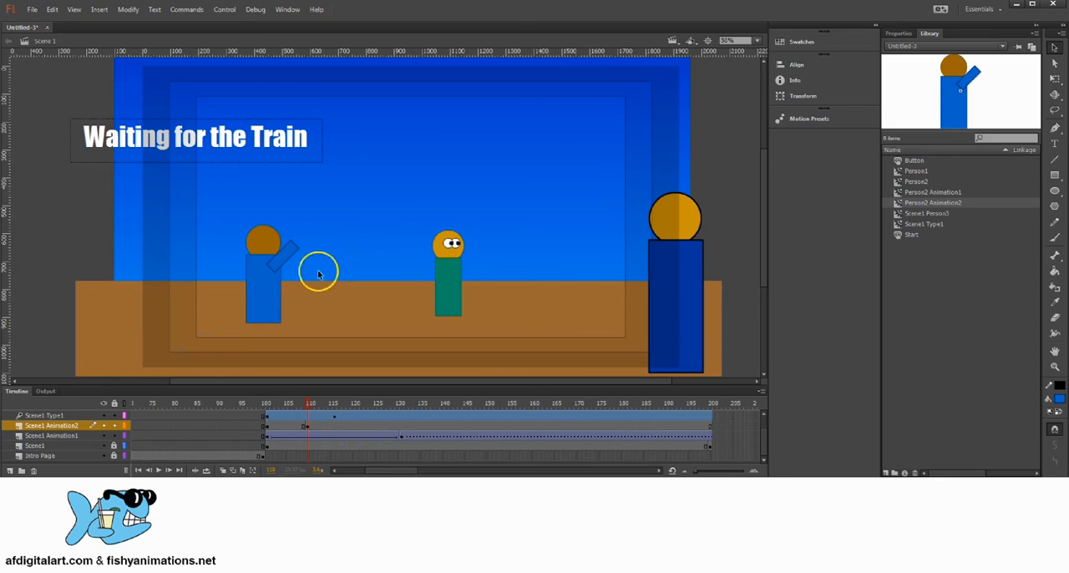
key(ctrl+z)
click(316, 269)
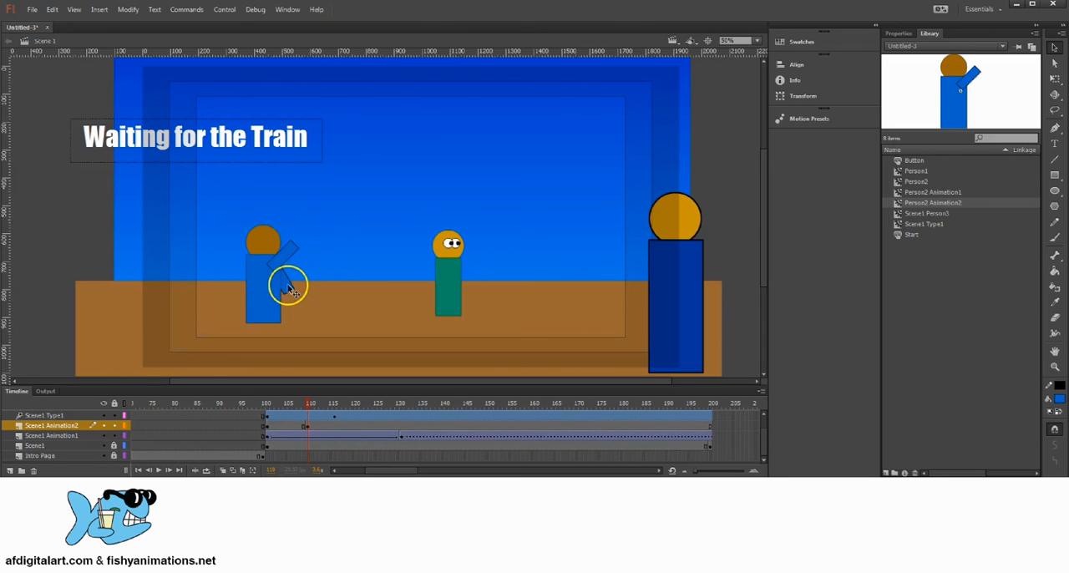
click(288, 284)
click(309, 279)
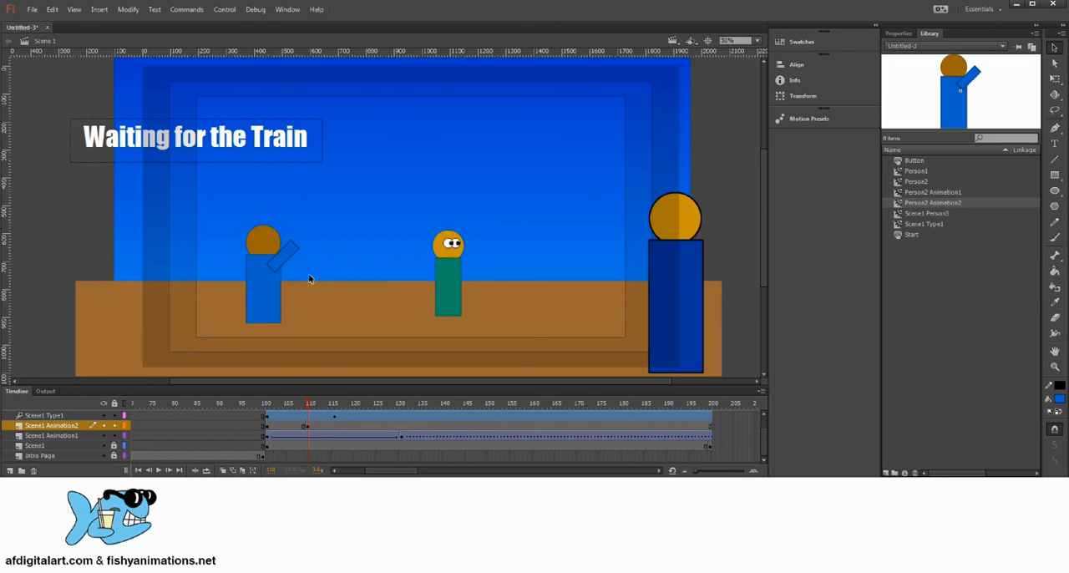
click(311, 419)
mouse_move(309, 401)
mouse_down()
mouse_move(293, 396)
mouse_move(523, 387)
mouse_move(589, 396)
mouse_move(291, 389)
mouse_move(320, 389)
mouse_move(309, 402)
mouse_up()
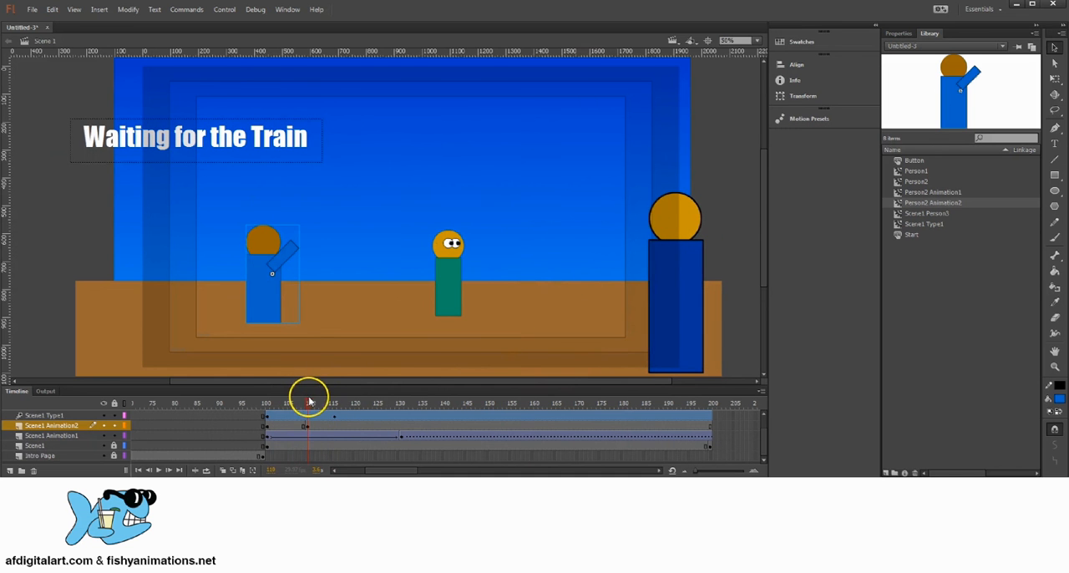
Create a new HTML5 Canvas document using the general document types instead of a template
key(space)
drag(381, 191, 396, 222)
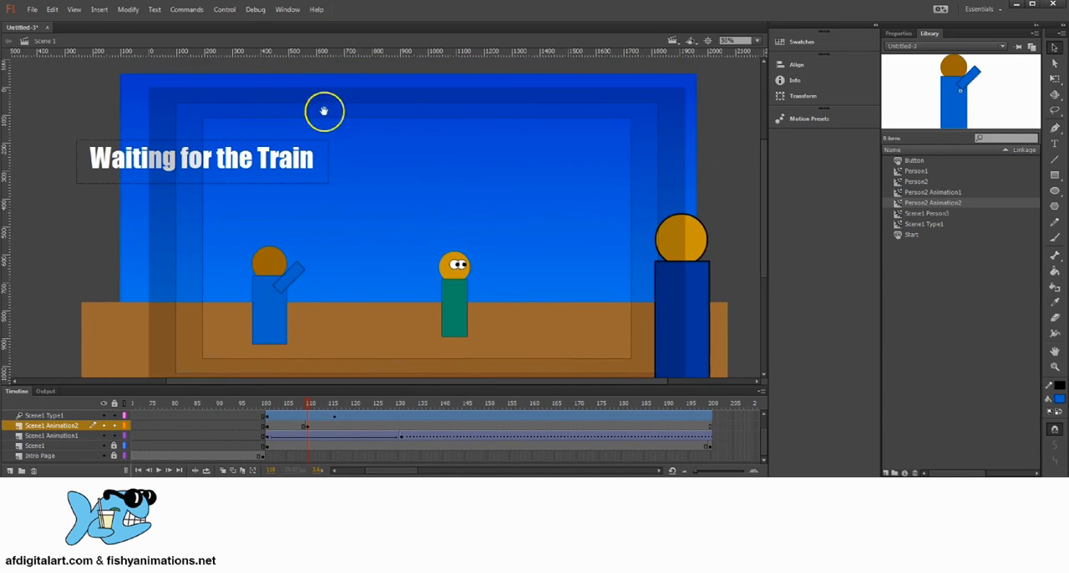
click(29, 12)
click(45, 21)
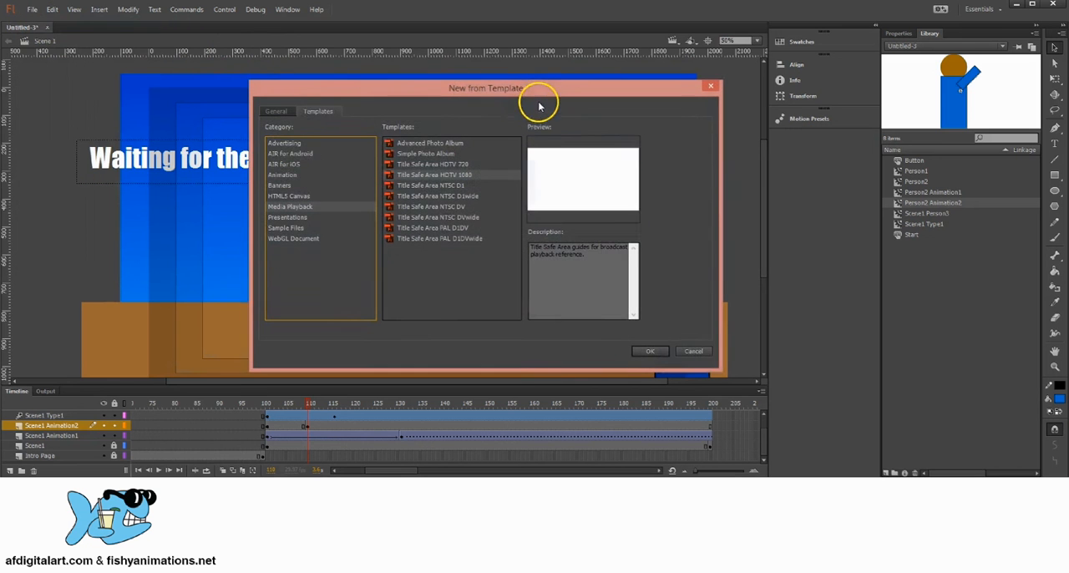
drag(520, 89, 492, 89)
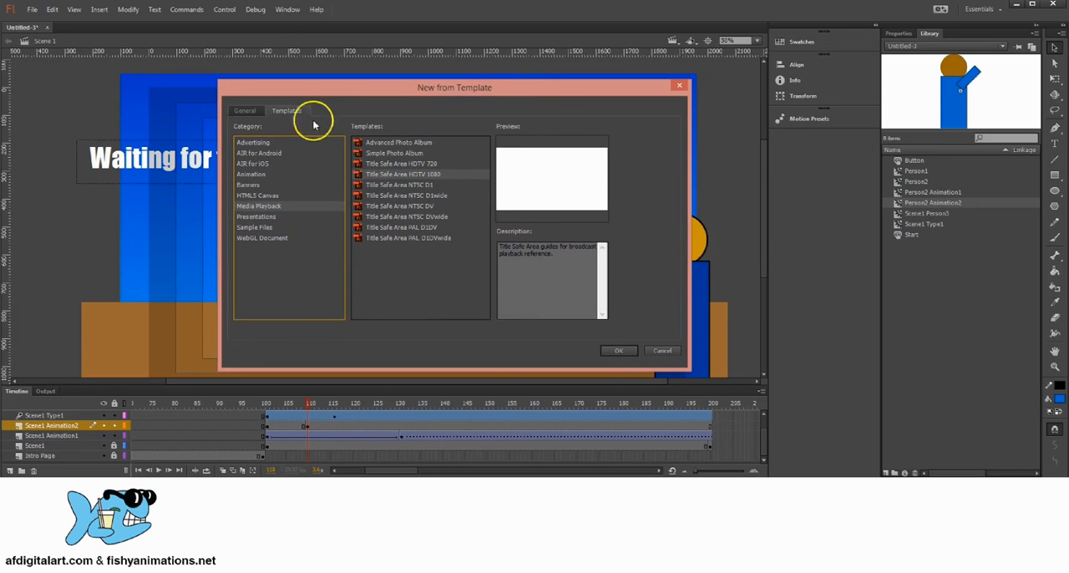
click(246, 110)
double_click(276, 147)
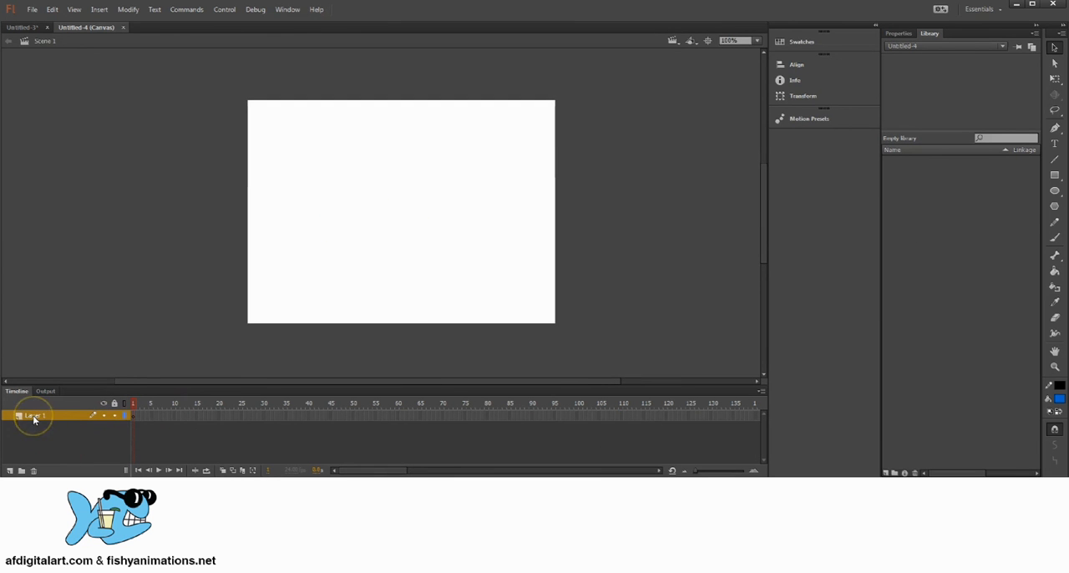
Extend Layer 1 of the new canvas document with regular frames up to frame 80
click(9, 470)
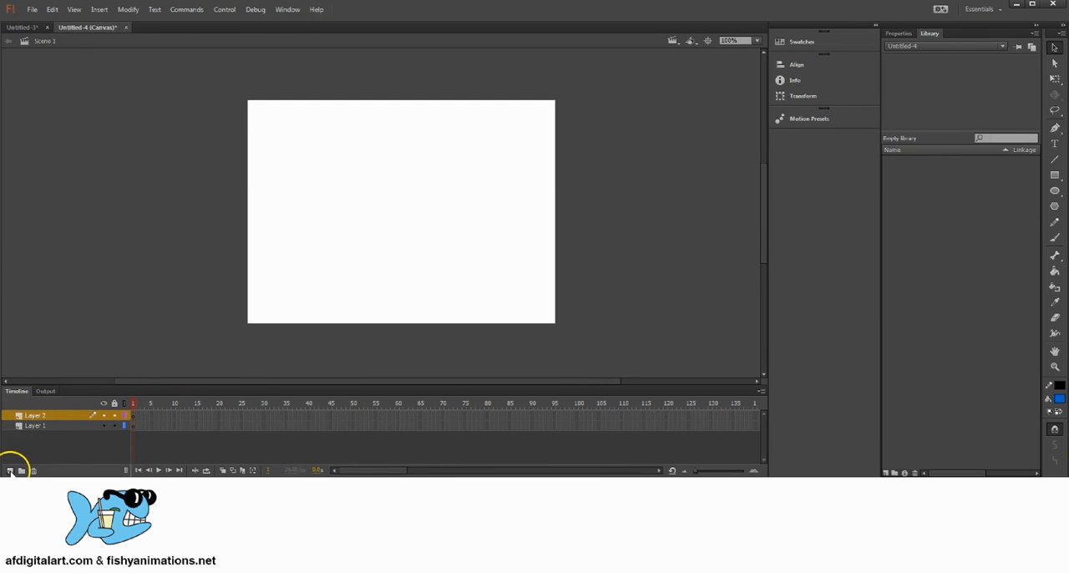
key(ctrl+z)
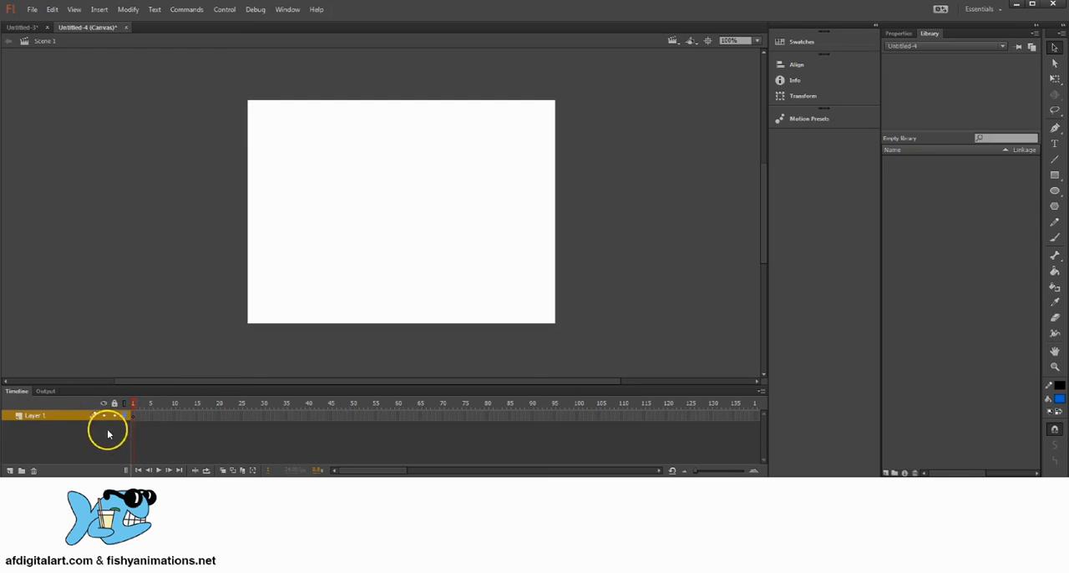
drag(134, 415, 488, 413)
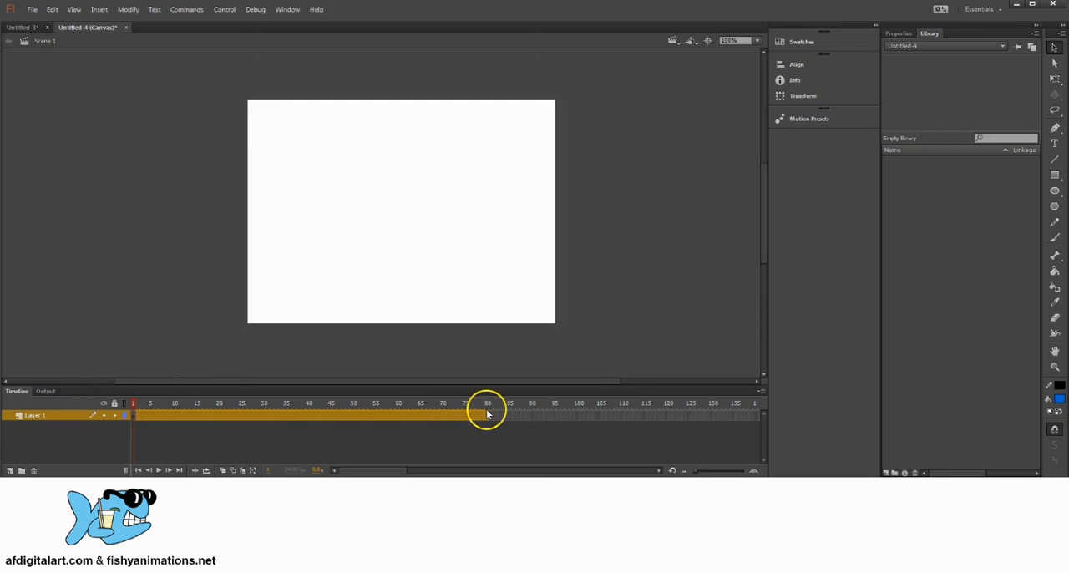
right_click(480, 414)
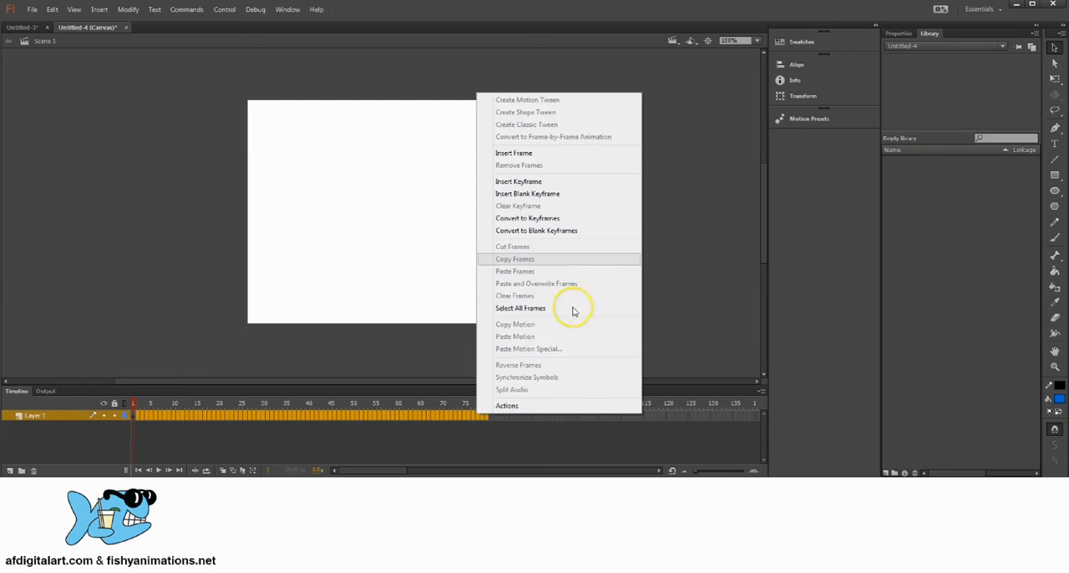
click(537, 154)
drag(472, 402, 77, 393)
key(space)
drag(370, 195, 439, 189)
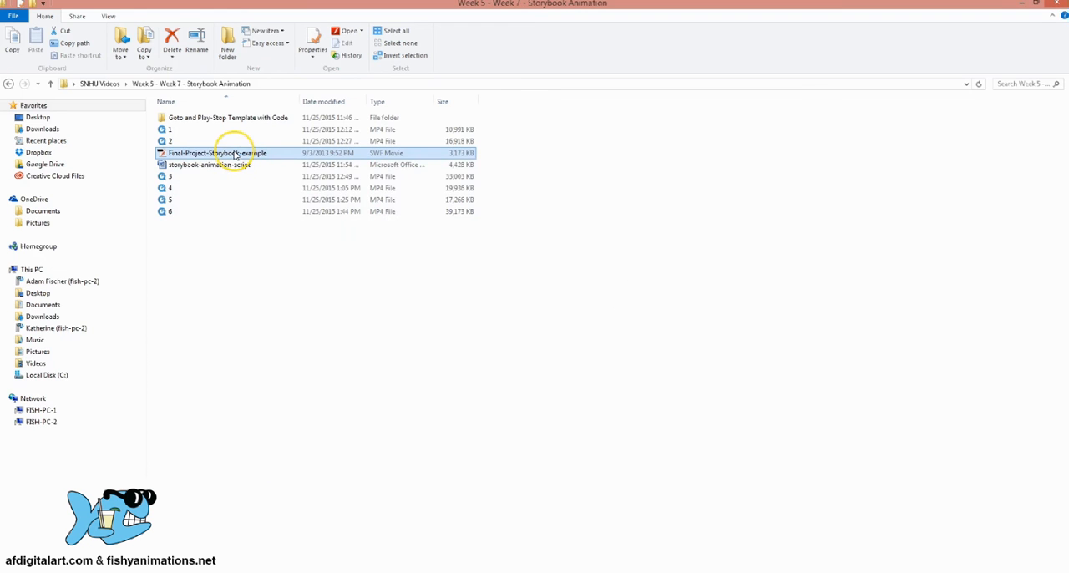
Open the example storybook movie from the Storybook Animation folder in Flash Player and maximize it to watch the story
double_click(238, 152)
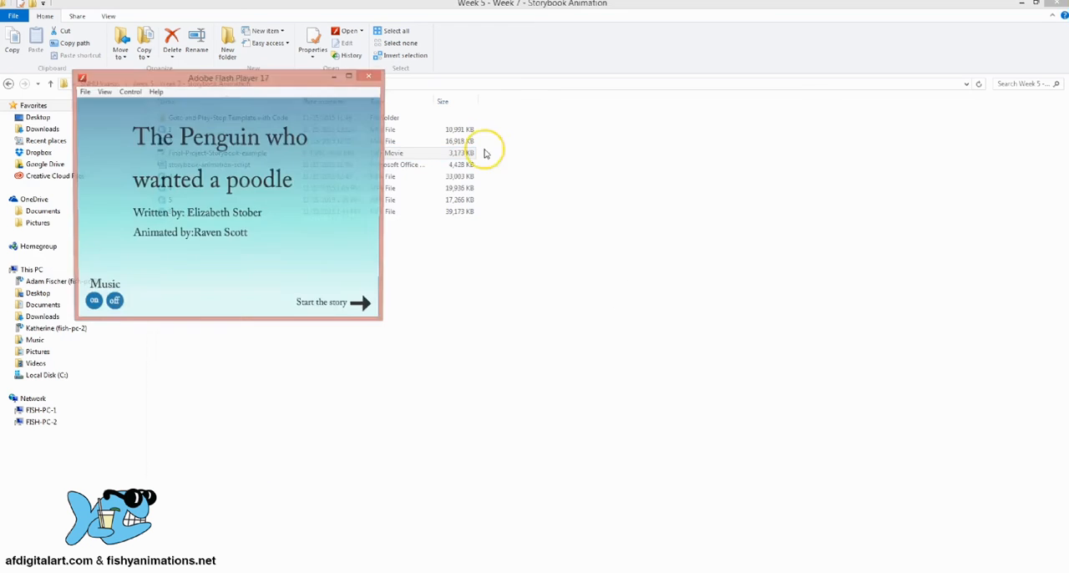
drag(272, 77, 520, 108)
click(596, 108)
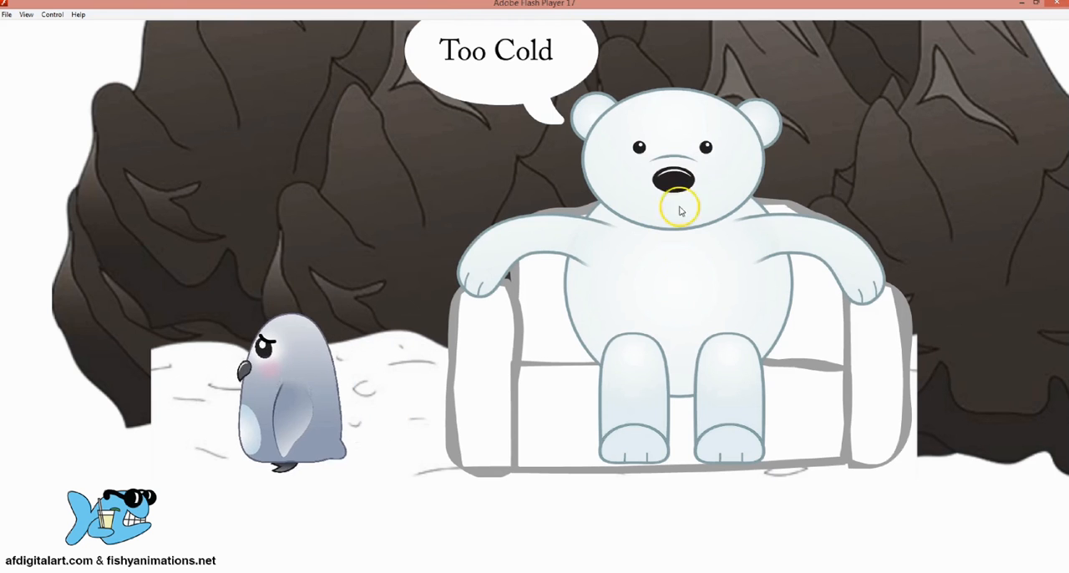
Close the example movie and draw a large white-filled body circle with a smaller head circle overlapping its upper edge
click(1057, 3)
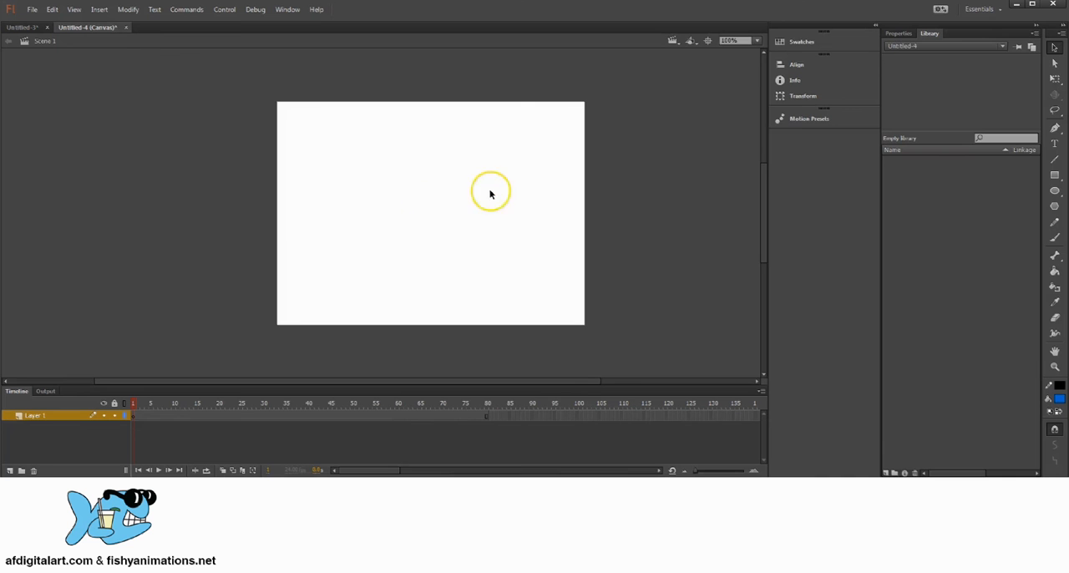
click(1055, 190)
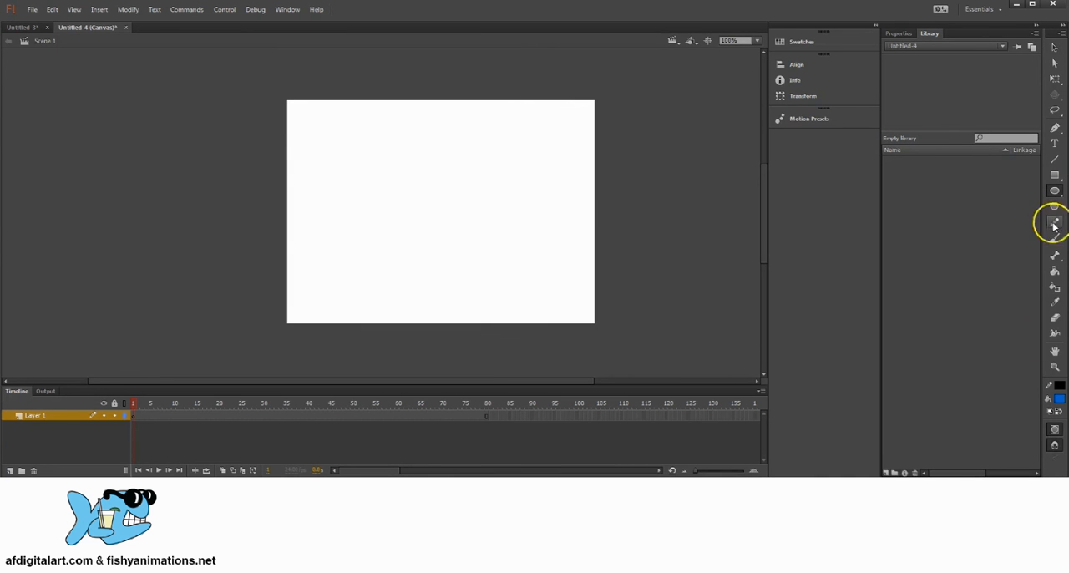
click(1055, 403)
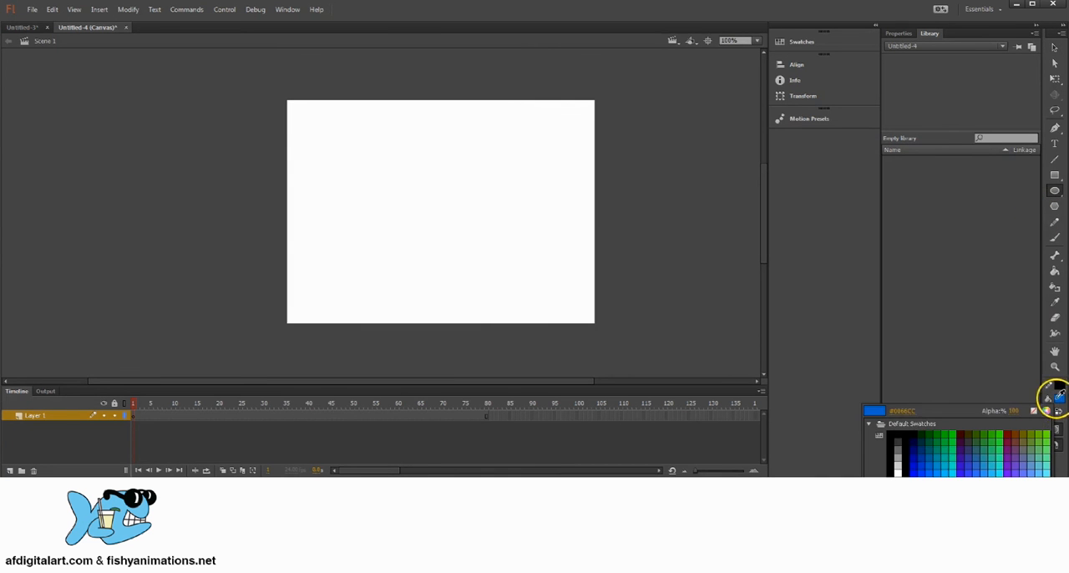
click(897, 468)
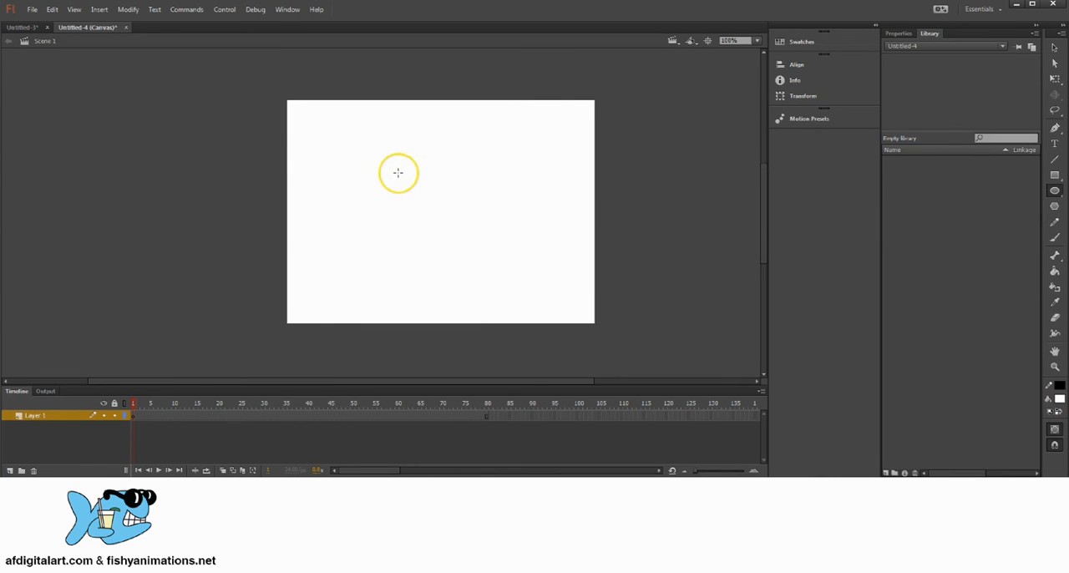
drag(397, 172, 499, 267)
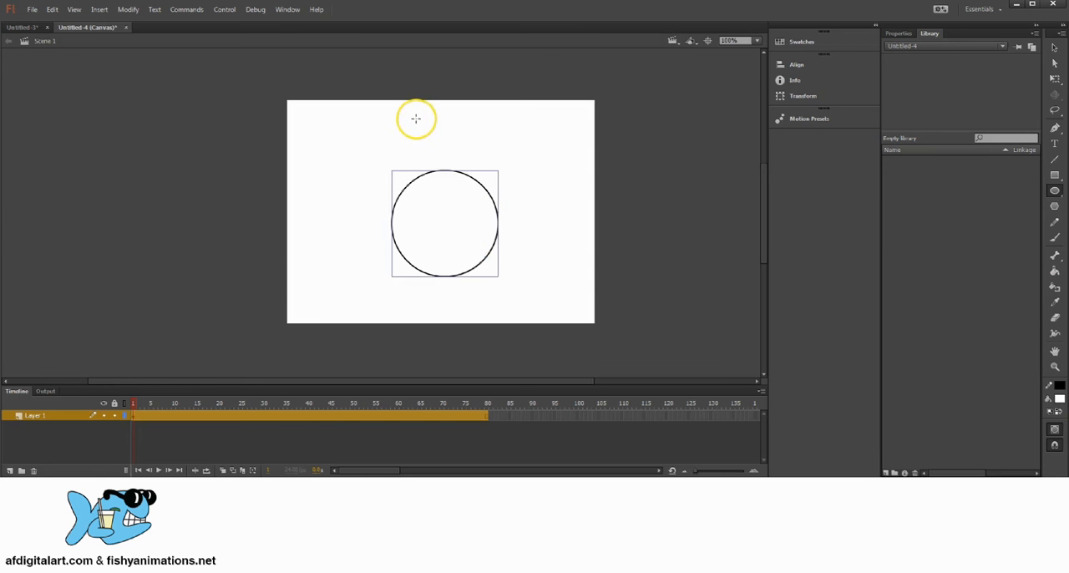
drag(416, 118, 488, 191)
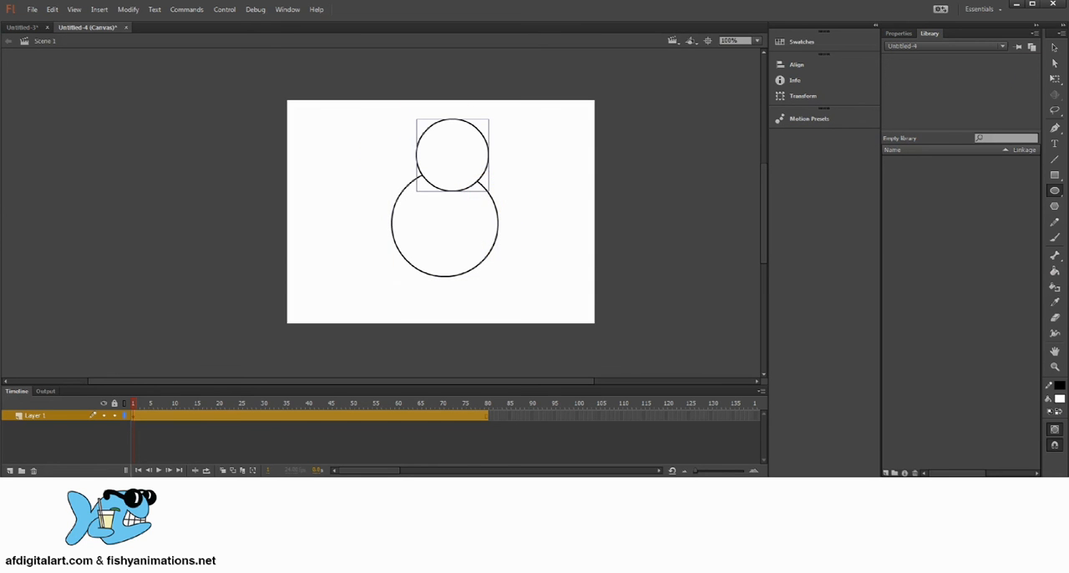
Nudge the head circle sideways so it sits centred above the body circle
click(1054, 47)
drag(465, 149, 458, 148)
click(535, 207)
key(space)
drag(468, 229, 423, 232)
drag(463, 158, 451, 175)
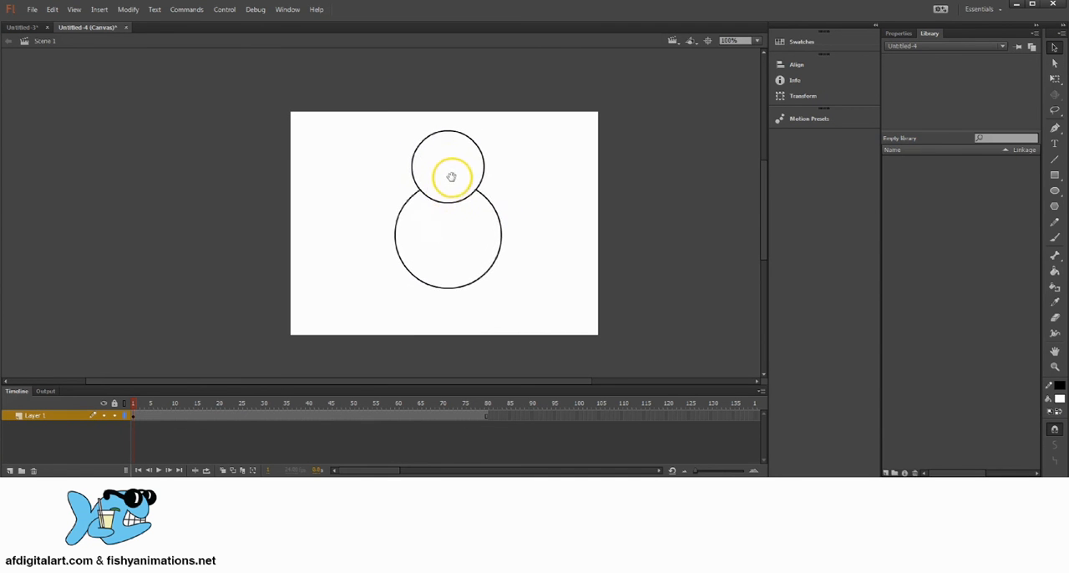
Convert both the head and body circles into one Movie Clip symbol named Character Body
drag(374, 129, 526, 292)
click(124, 9)
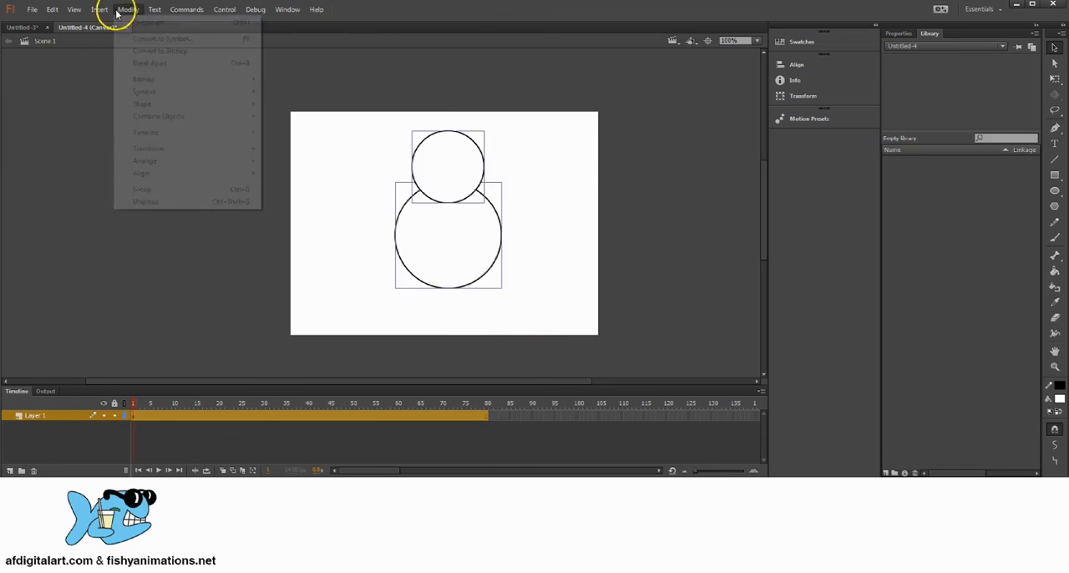
click(158, 39)
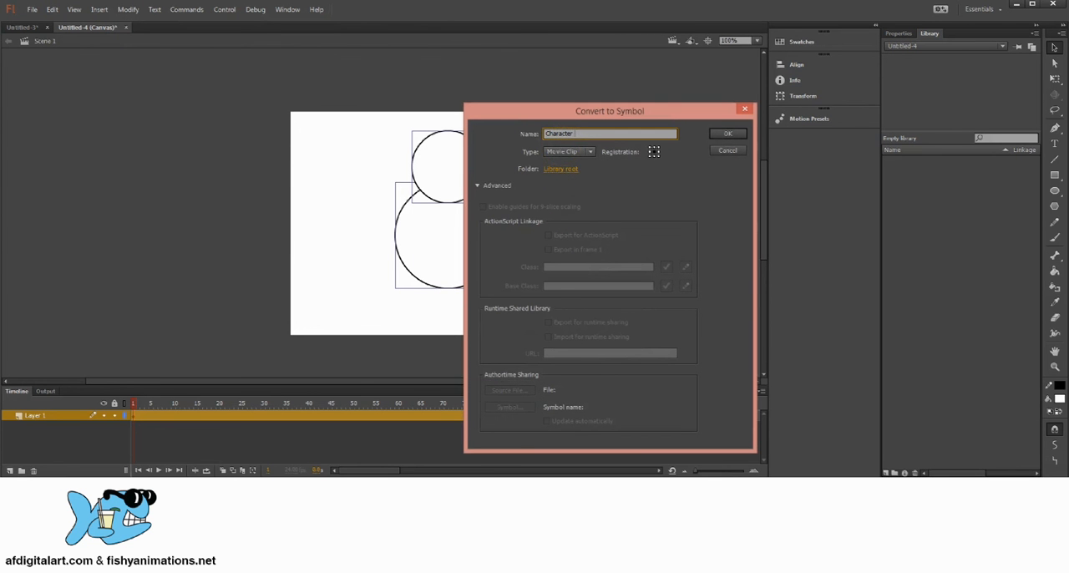
click(568, 151)
click(576, 158)
click(727, 136)
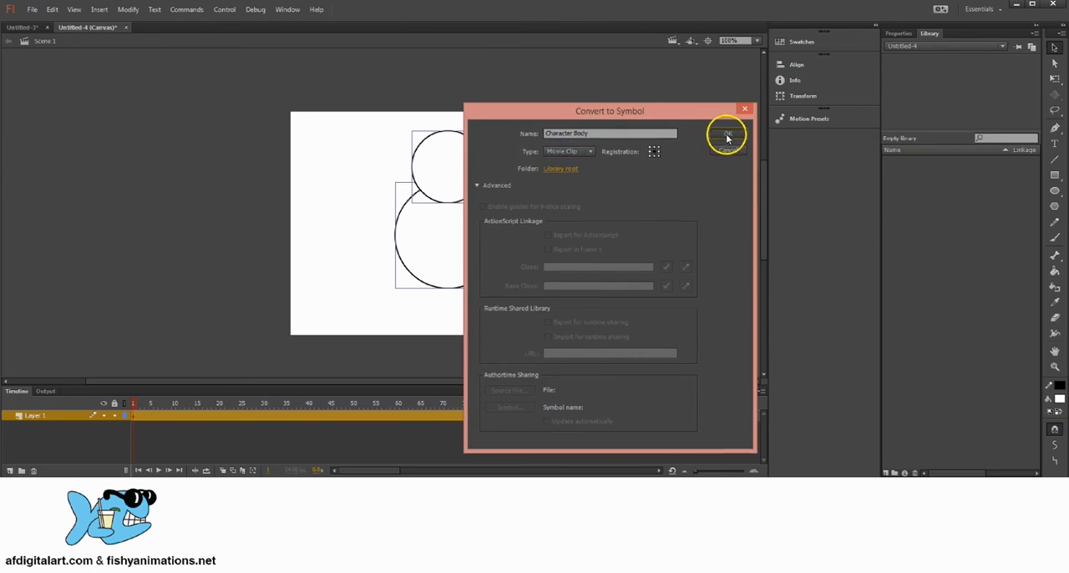
Add a new layer named Face Controls above the character and rename Layer 1 to Character Body
drag(473, 230, 475, 243)
click(544, 193)
drag(448, 199, 448, 206)
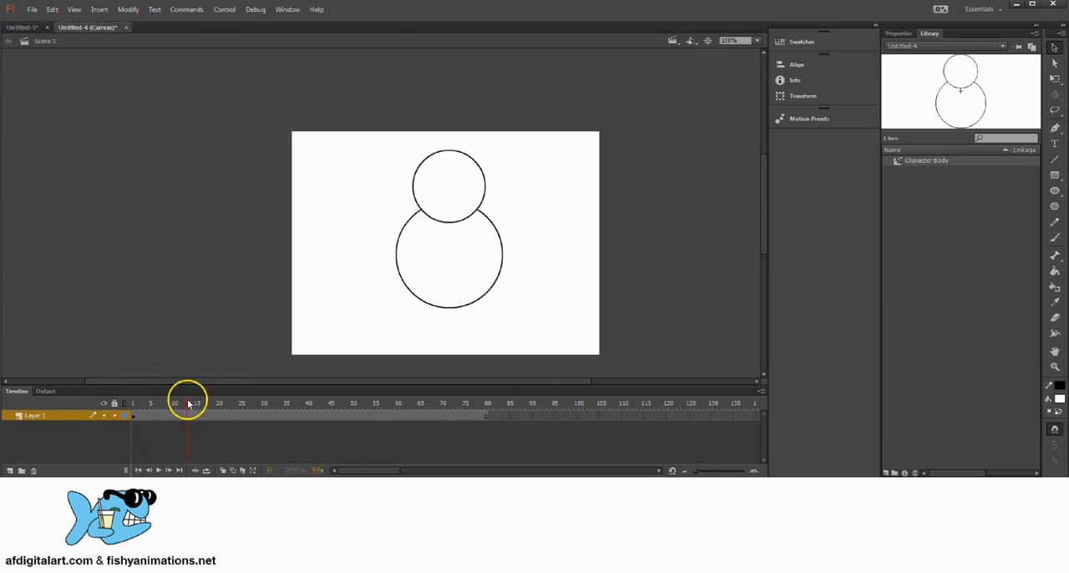
drag(189, 405, 87, 422)
click(10, 471)
click(31, 417)
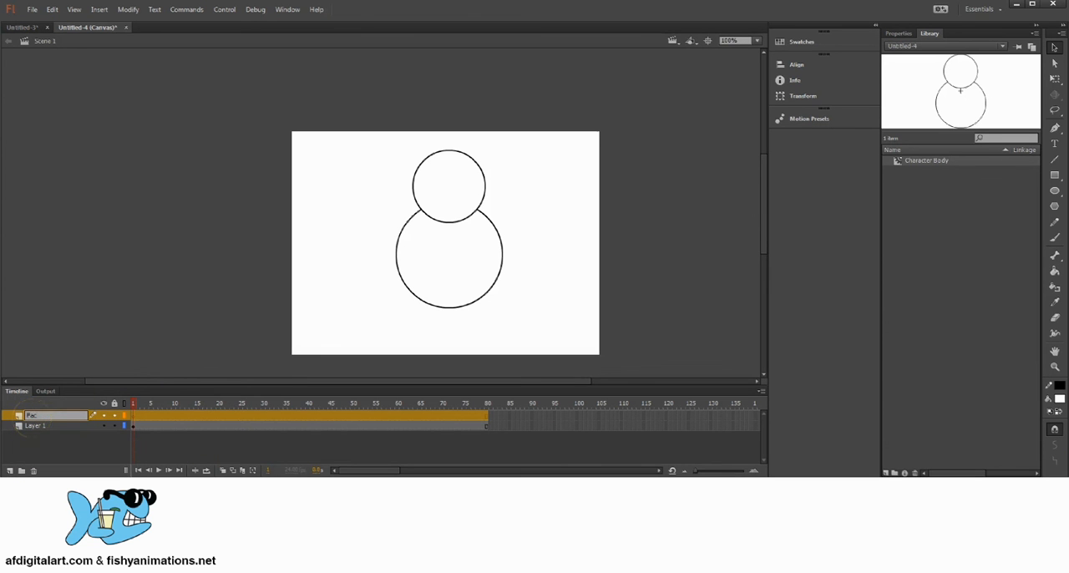
click(34, 427)
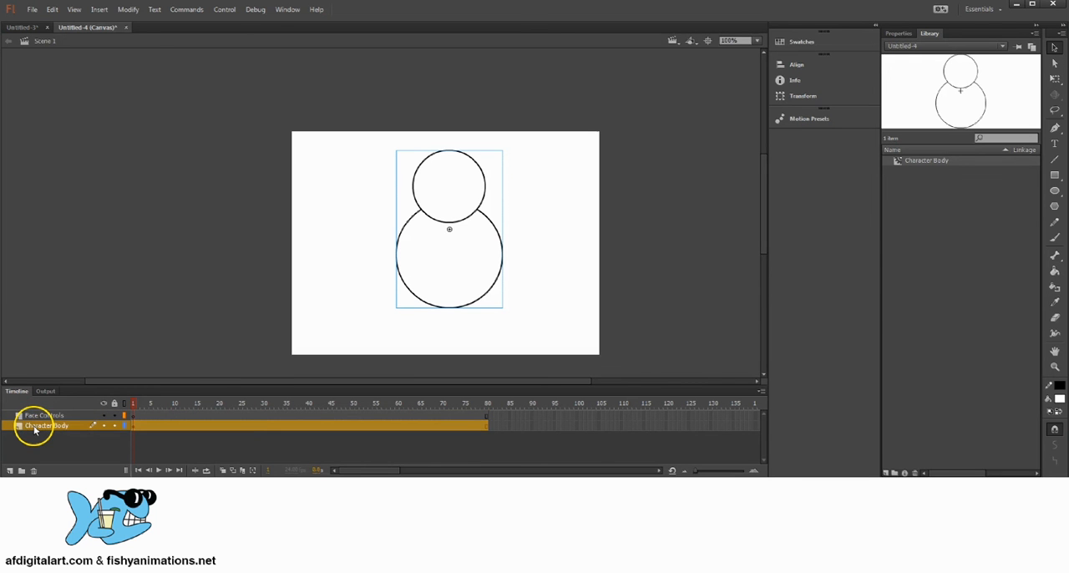
Select frame 1 of the Face Controls layer and activate the Oval tool for drawing on the face
click(135, 415)
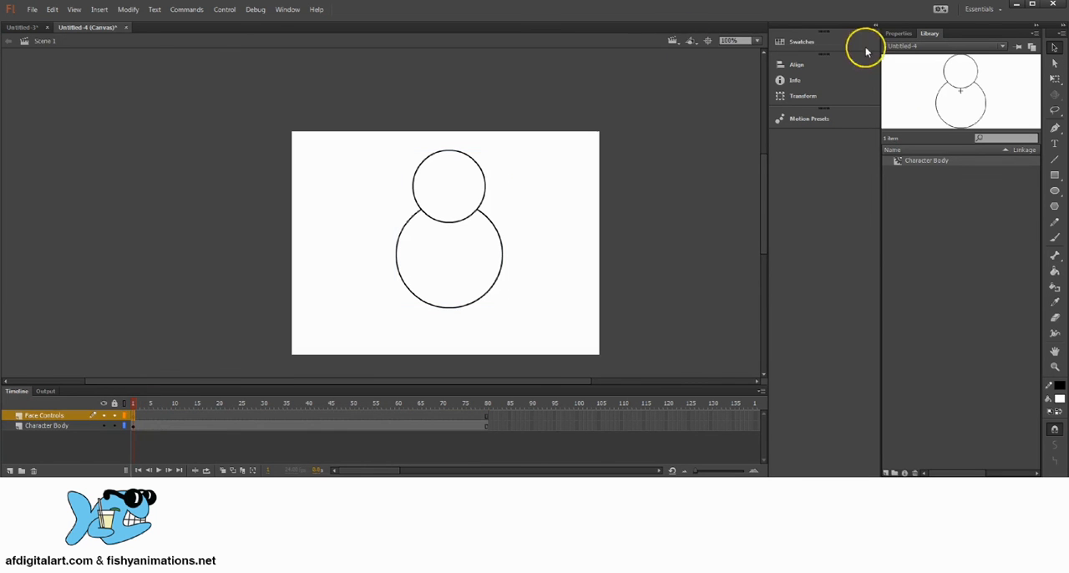
click(1055, 190)
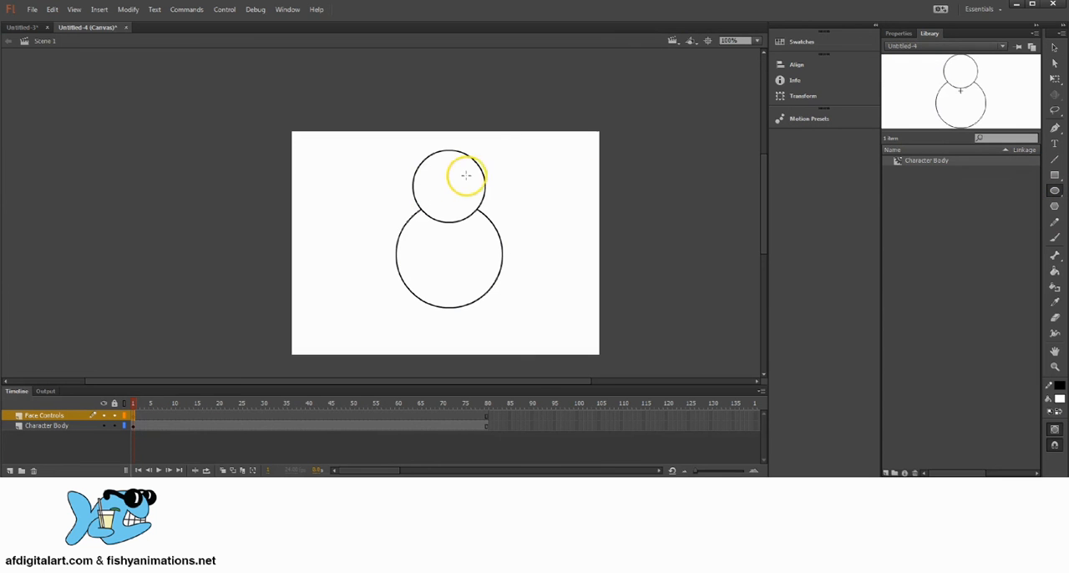